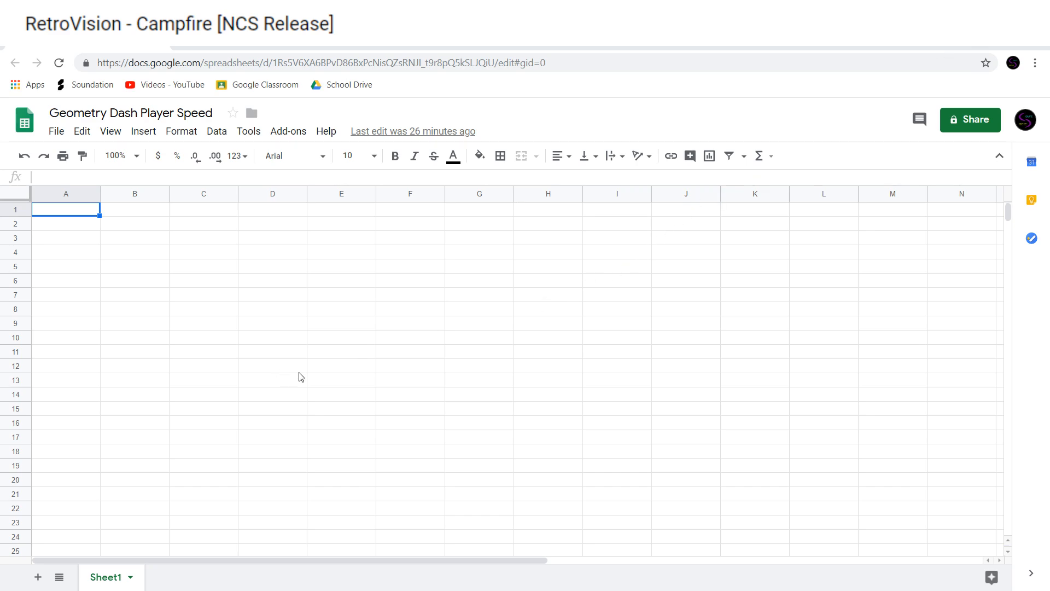
left_click(349, 300)
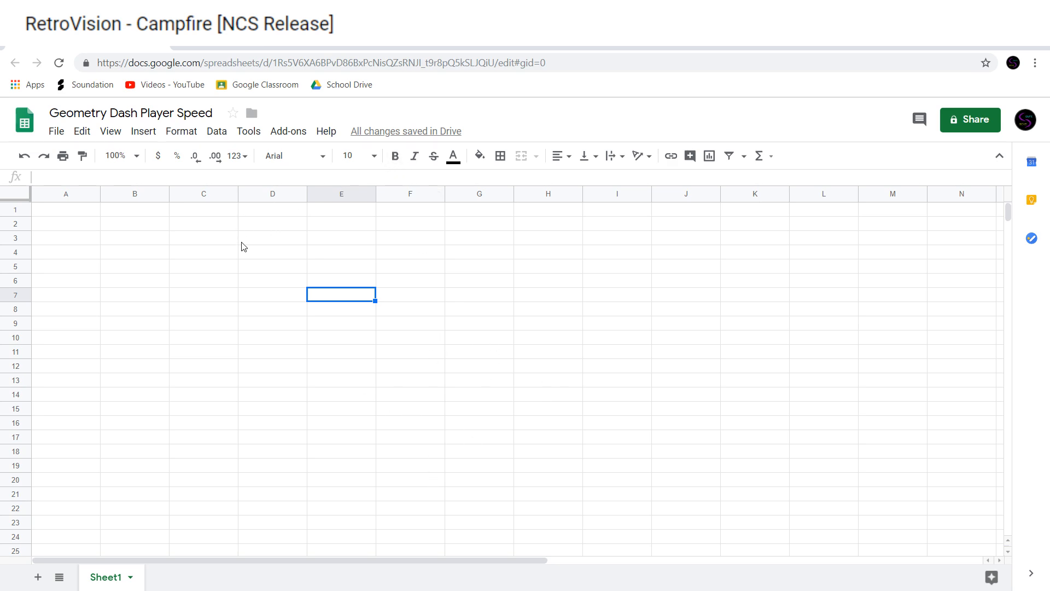
left_click(60, 219)
left_click(165, 279)
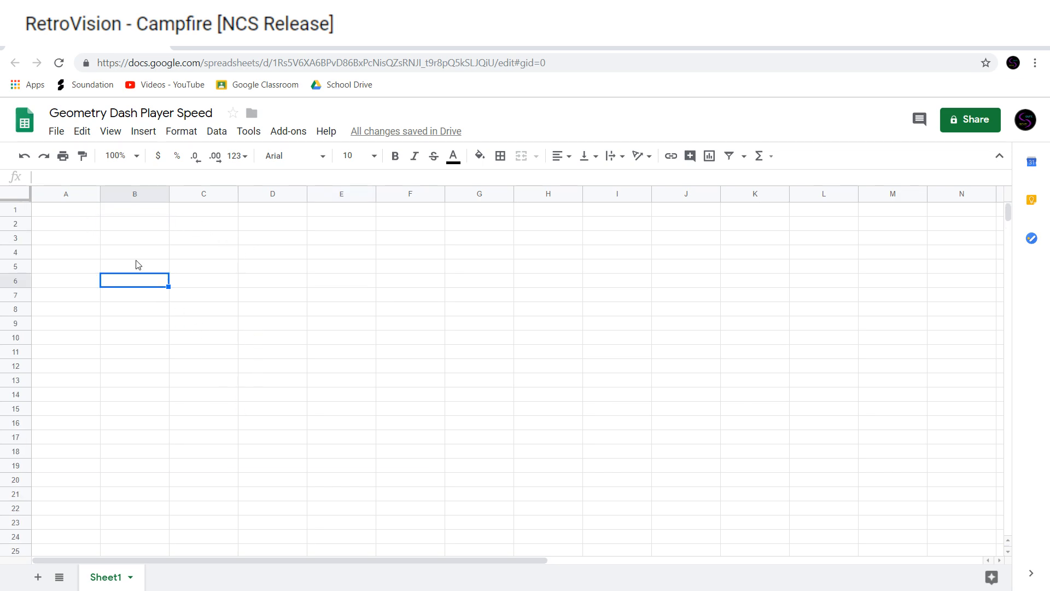
left_click(59, 115)
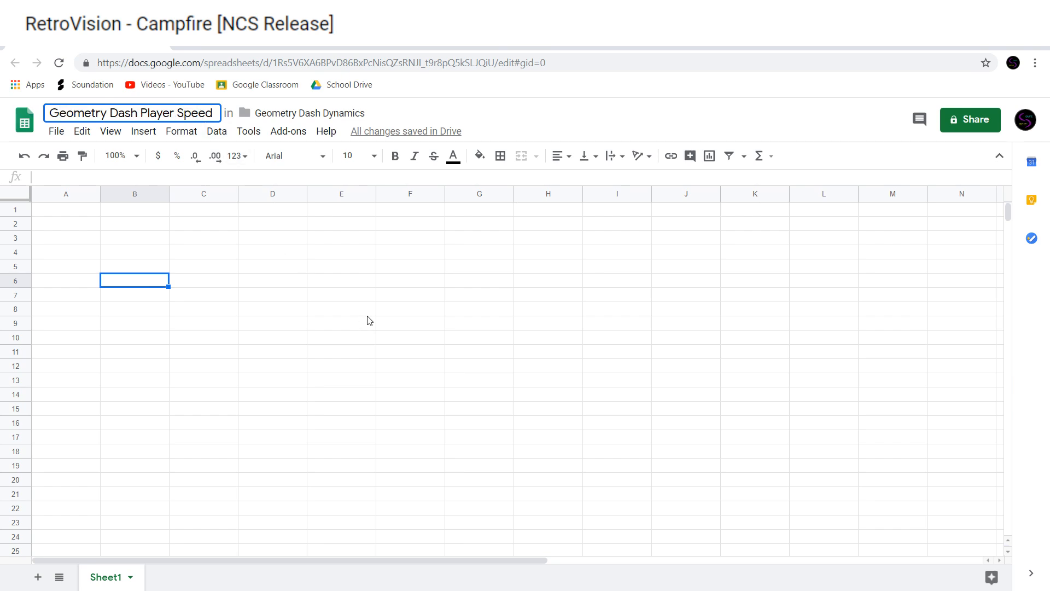
key("Return")
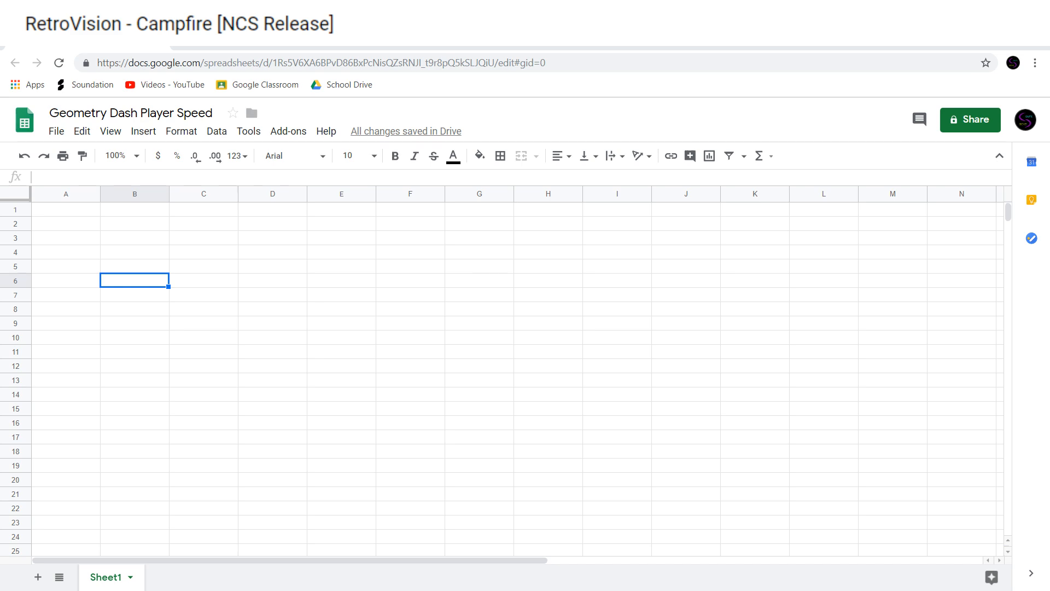
key("Right")
key("Down")
left_click(217, 350)
left_click(211, 295)
left_click(204, 394)
left_click_drag(134, 380, 237, 398)
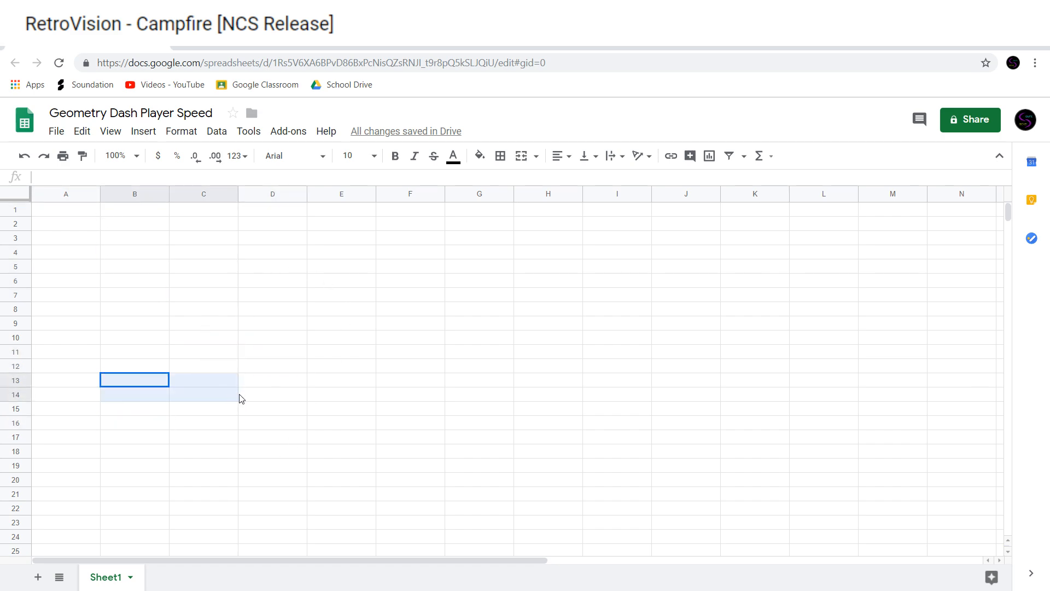
left_click(138, 383)
left_click_drag(479, 266, 410, 323)
left_click_drag(273, 266, 371, 427)
left_click_drag(410, 337, 203, 351)
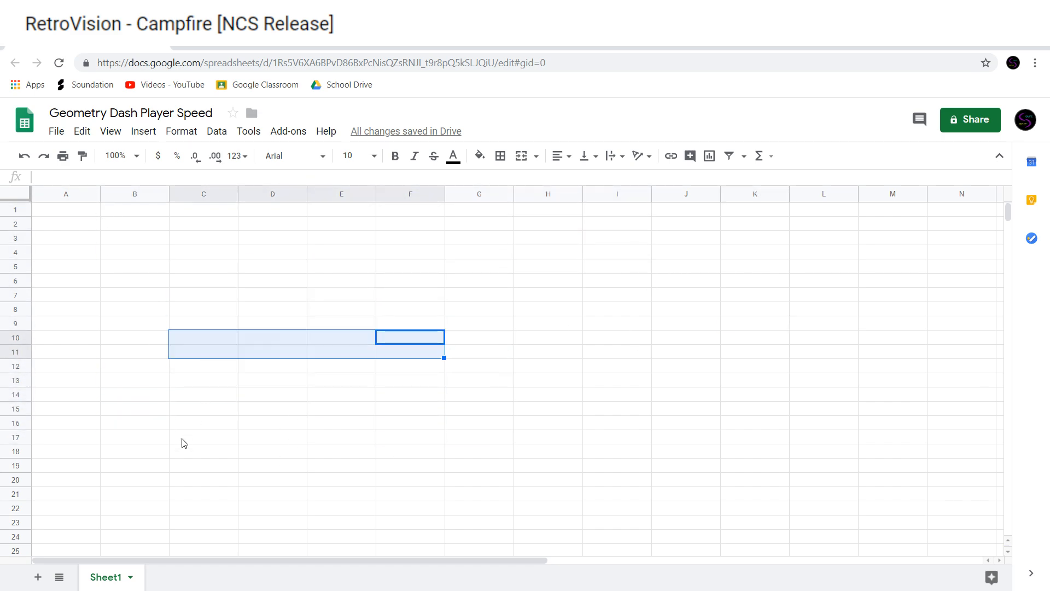
left_click_drag(548, 252, 410, 409)
left_click_drag(617, 281, 448, 282)
left_click_drag(273, 281, 253, 386)
left_click_drag(548, 337, 458, 358)
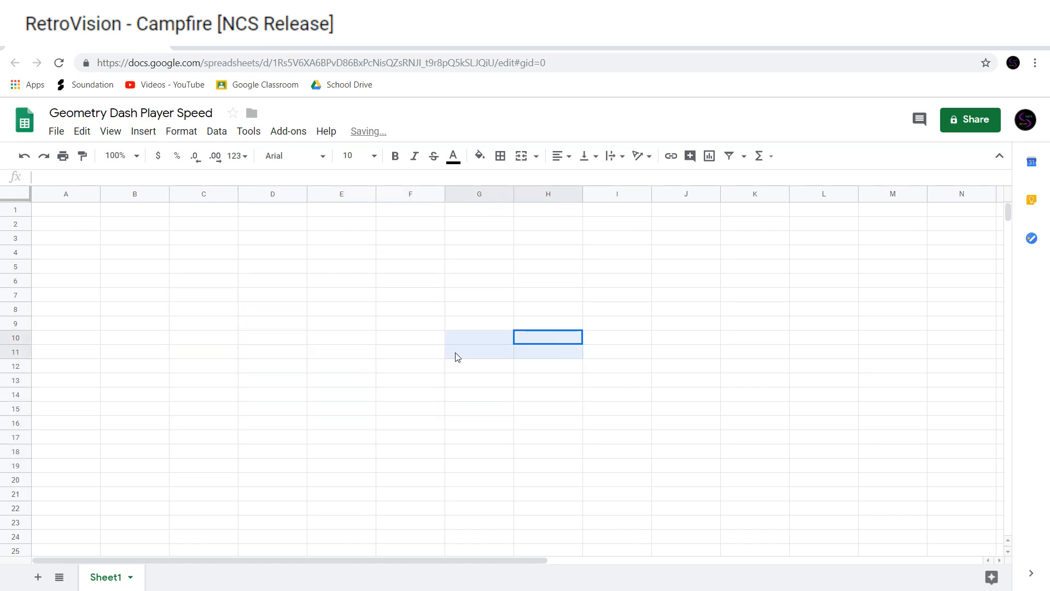
left_click_drag(272, 380, 368, 312)
left_click_drag(341, 352, 347, 419)
left_click_drag(272, 409, 341, 352)
left_click_drag(203, 280, 134, 323)
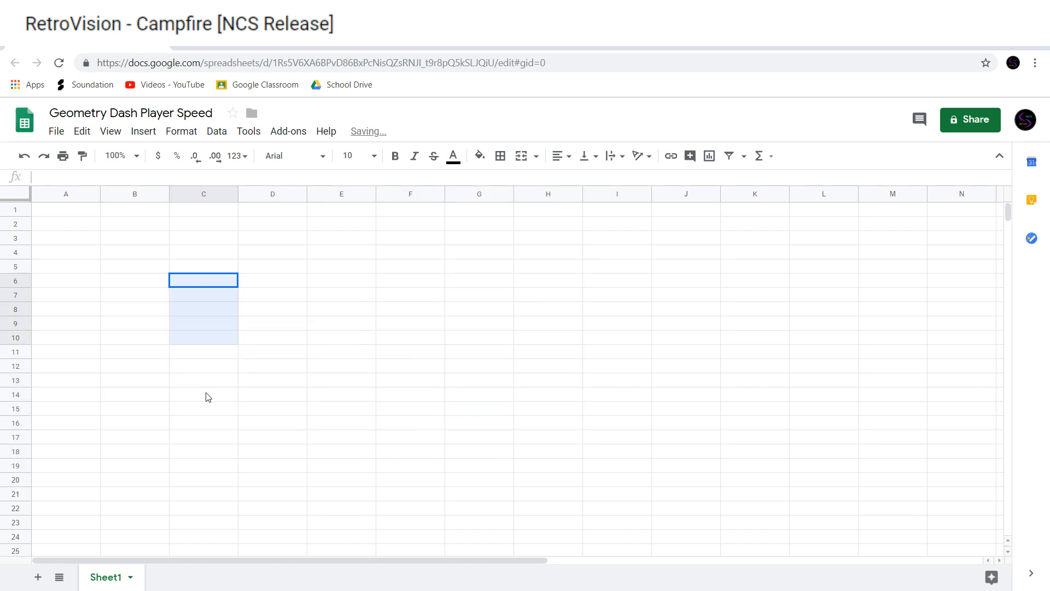
left_click_drag(204, 351, 204, 366)
left_click_drag(410, 281, 410, 295)
left_click_drag(479, 337, 97, 370)
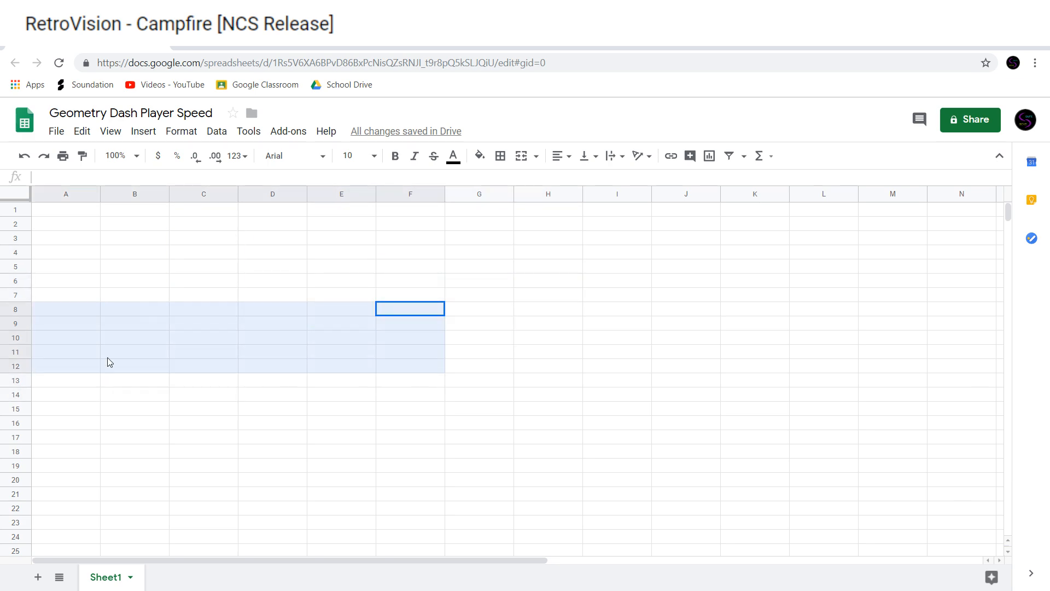
left_click_drag(410, 352, 203, 452)
left_click_drag(272, 352, 341, 409)
left_click(200, 311)
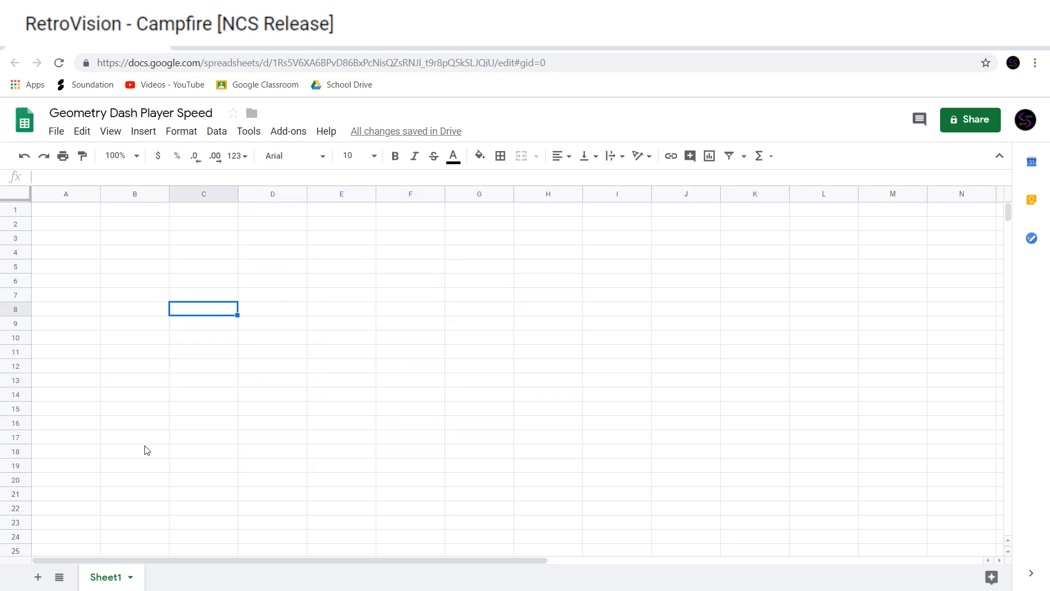
double_click(113, 578)
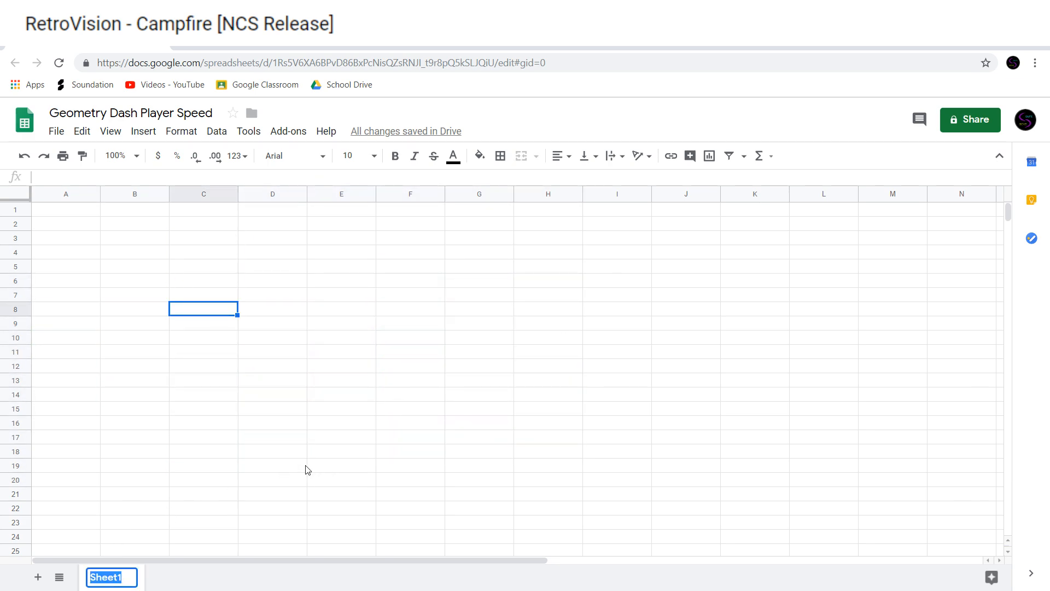
left_click_drag(257, 455, 261, 441)
left_click_drag(204, 366, 201, 352)
left_click_drag(51, 212, 196, 227)
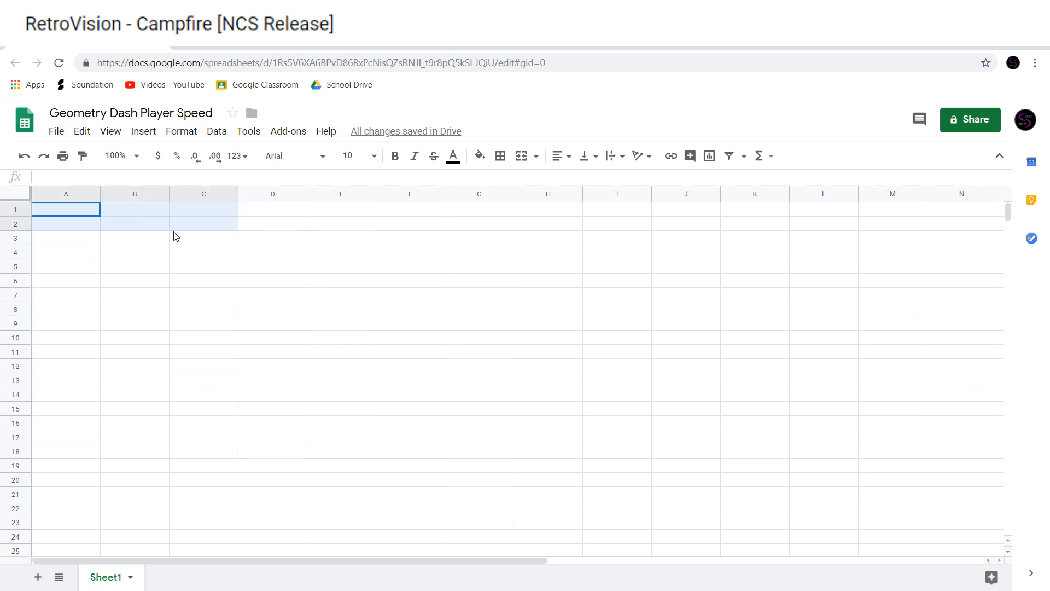
left_click(75, 208)
left_click(196, 280)
left_click_drag(89, 210, 383, 305)
left_click(137, 394)
left_click(216, 366)
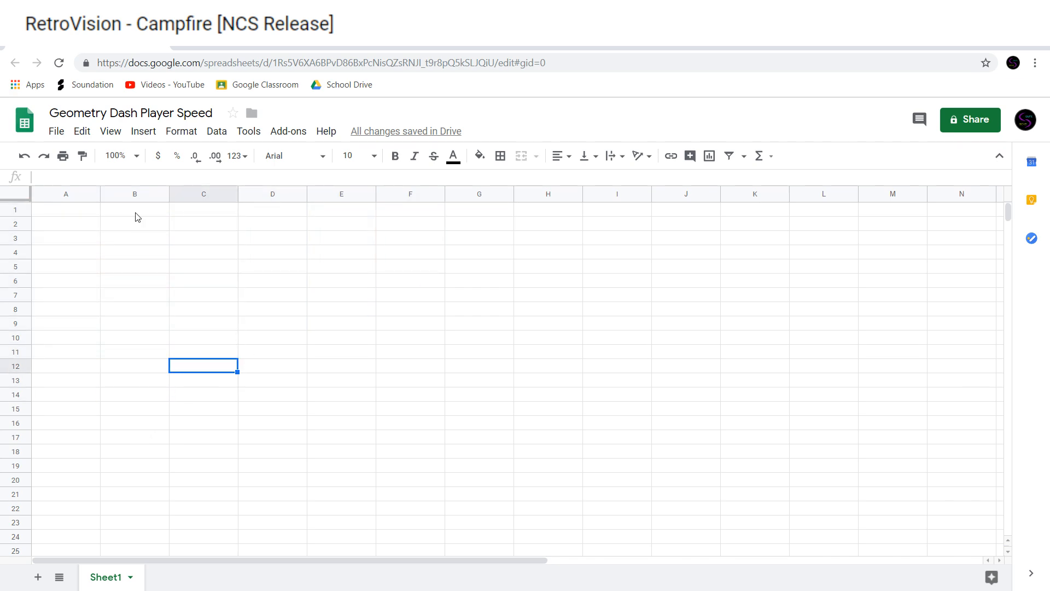
left_click(80, 213)
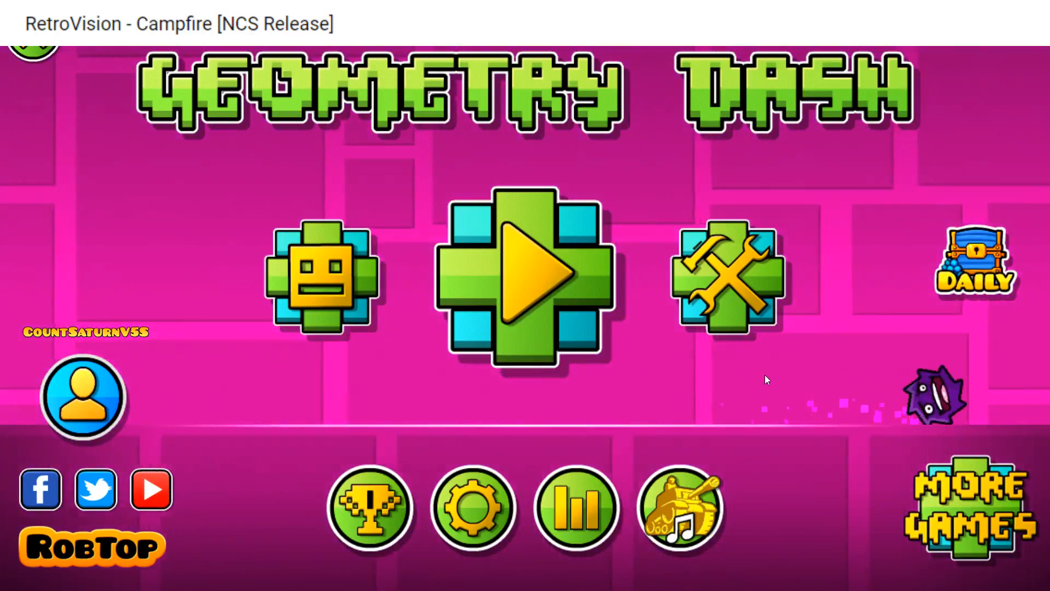
Switch to Geometry Dash and open the created level GD Dynamics Testing in the level editor
left_click(732, 295)
left_click(345, 126)
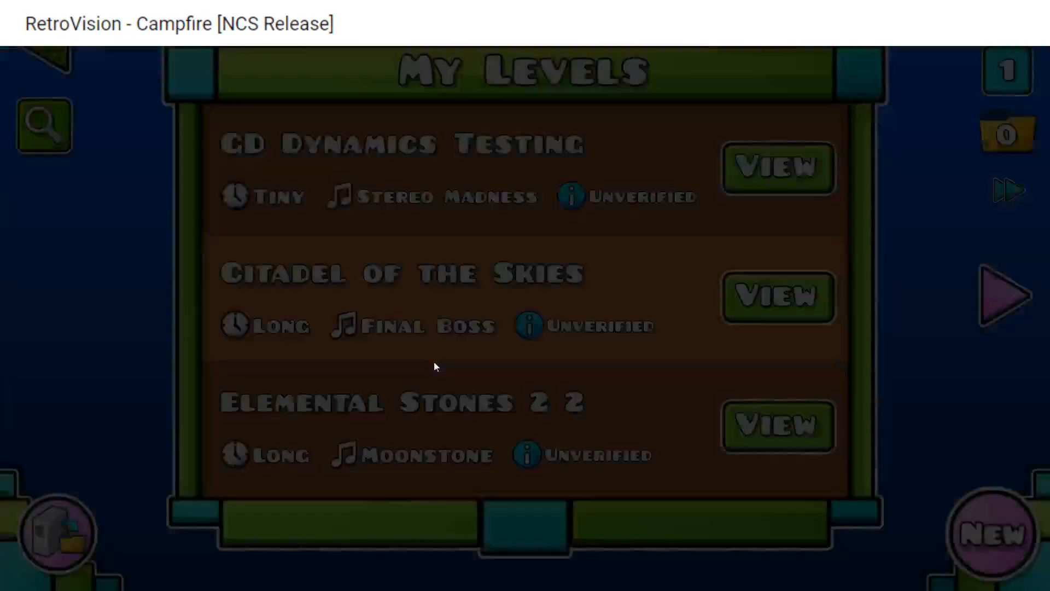
left_click(754, 181)
left_click(357, 351)
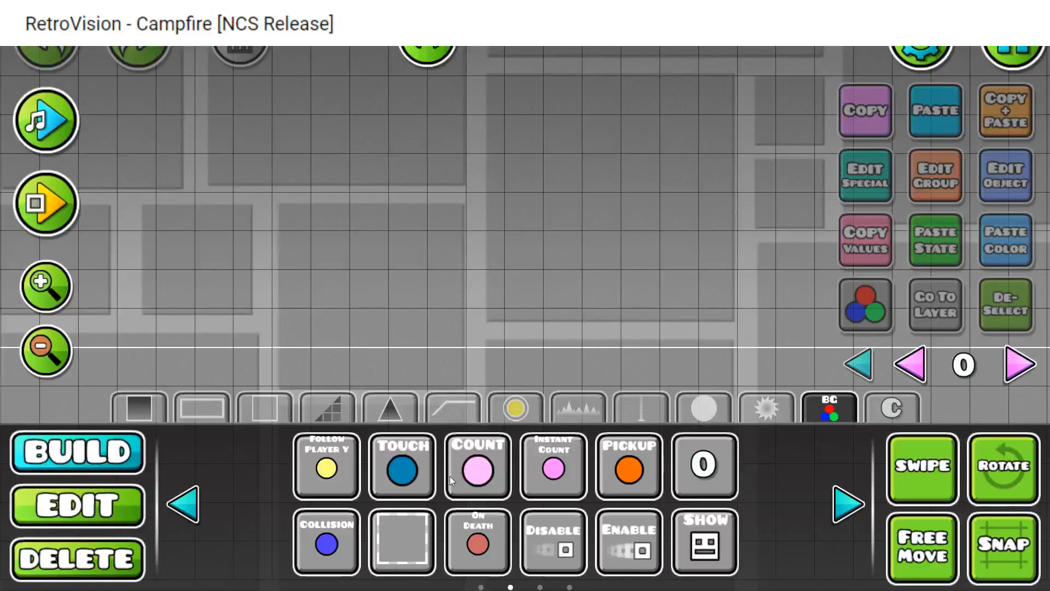
Examine the level editor grid around the start line and the position of the single black block
left_click_drag(222, 211, 1035, 205)
left_click_drag(238, 231, 173, 235)
left_click(65, 276)
left_click(64, 278)
left_click(37, 346)
left_click(34, 349)
left_click(33, 349)
left_click(31, 350)
left_click_drag(508, 217, 584, 165)
scroll(227, 232, "up", 1)
left_click(61, 275)
left_click(61, 275)
left_click(60, 275)
left_click(60, 275)
left_click_drag(404, 219, 611, 361)
scroll(492, 181, "up", 2)
scroll(383, 213, "down", 2)
left_click(52, 298)
left_click(52, 298)
left_click(52, 298)
left_click(52, 298)
left_click(60, 301)
scroll(596, 220, "up", 2)
left_click_drag(596, 221, 599, 130)
left_click(57, 347)
left_click(52, 348)
left_click(49, 347)
scroll(412, 231, "down", 7)
scroll(494, 198, "up", 5)
scroll(429, 182, "down", 5)
scroll(464, 179, "up", 4)
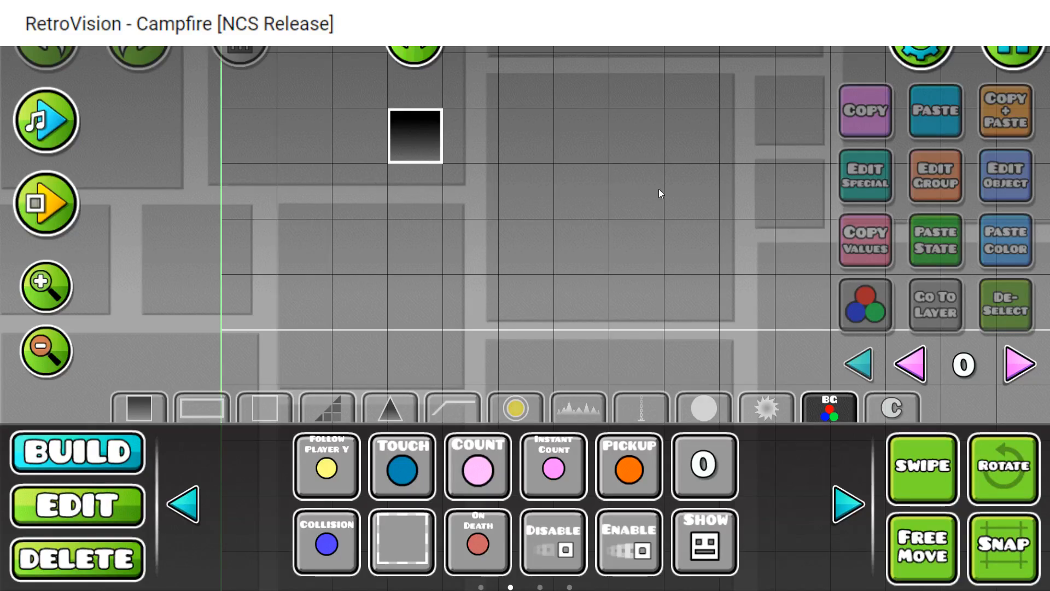
scroll(572, 229, "right", 2)
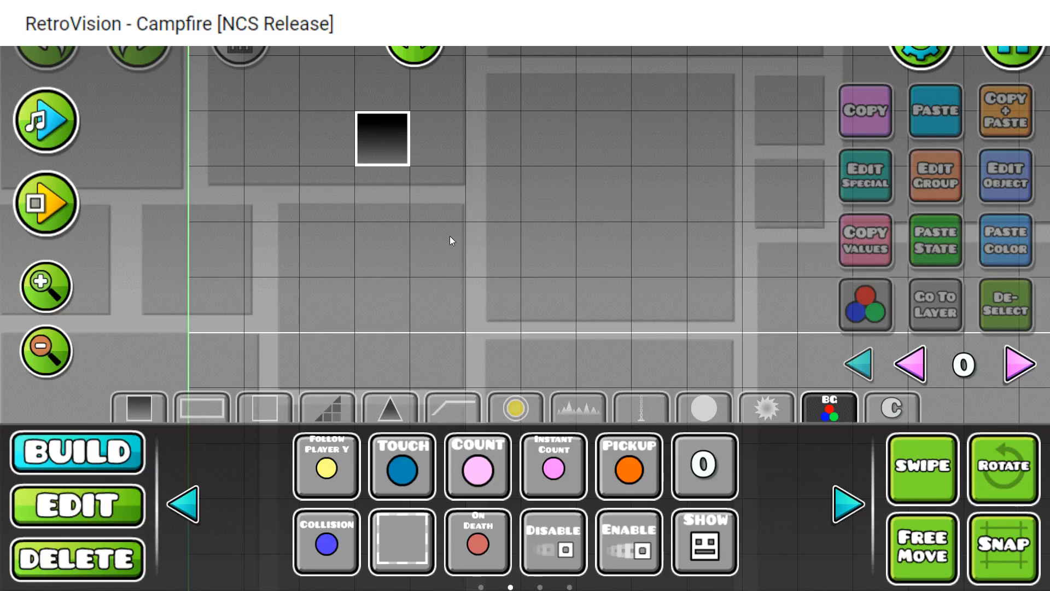
Playtest the level several times from the start to watch how far the player travels along the grid
key("Return")
key("Return")
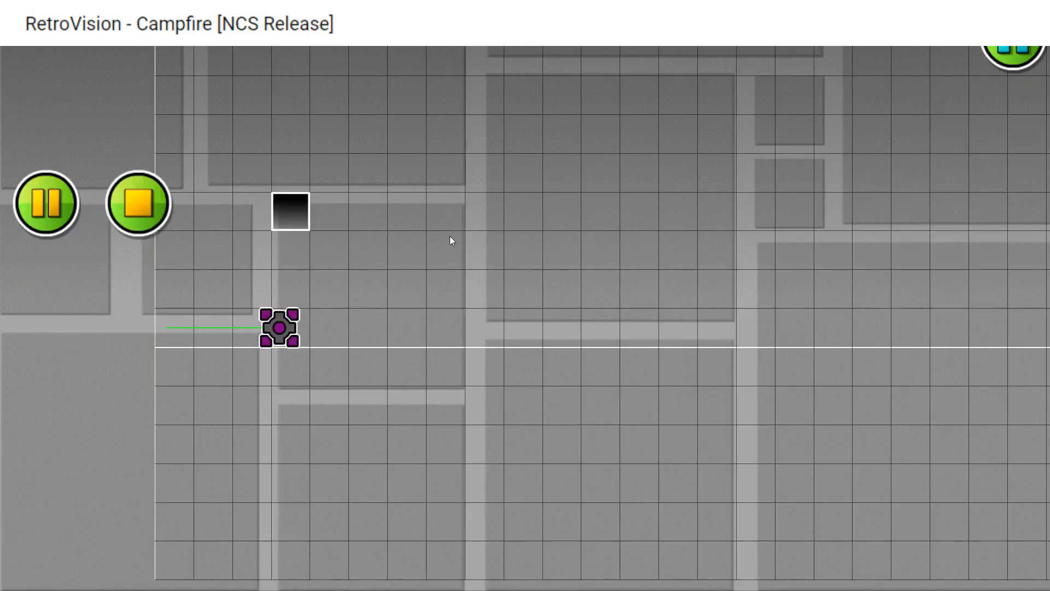
key("Return")
key("Return")
key("Return")
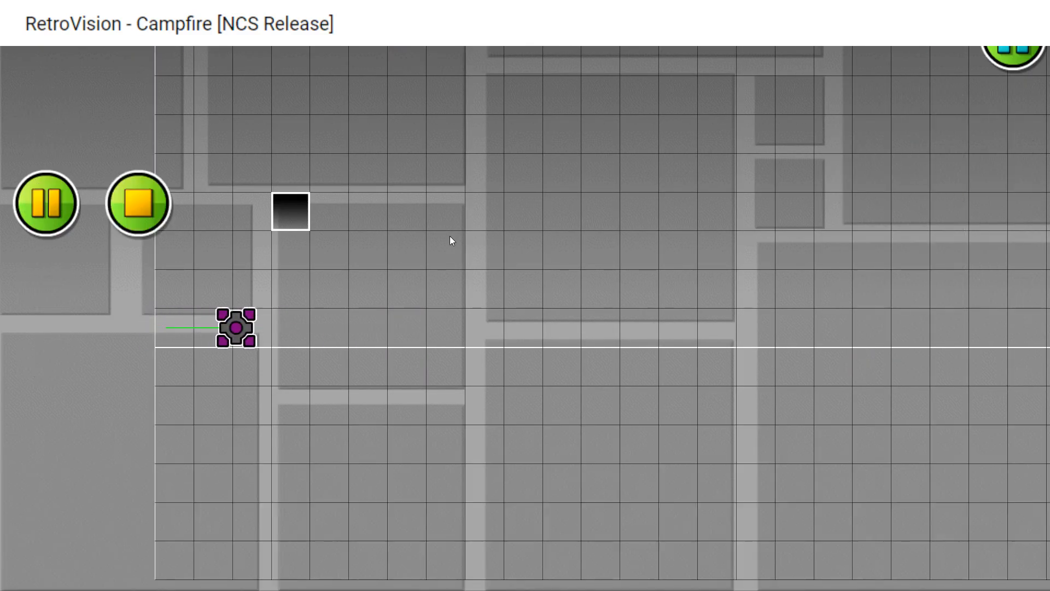
key("Return")
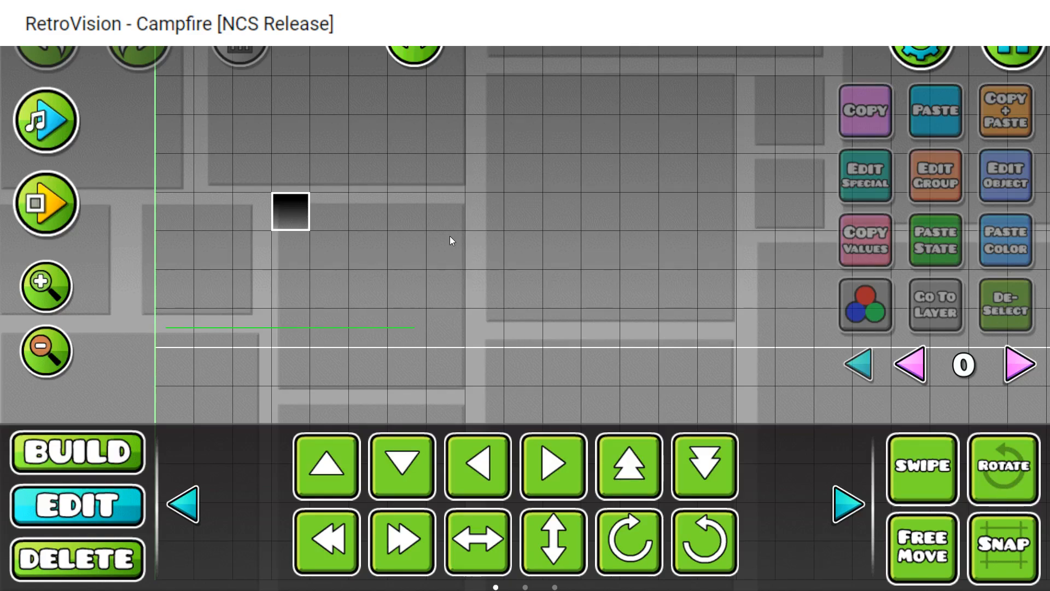
key("Return")
key("Return")
key("Return")
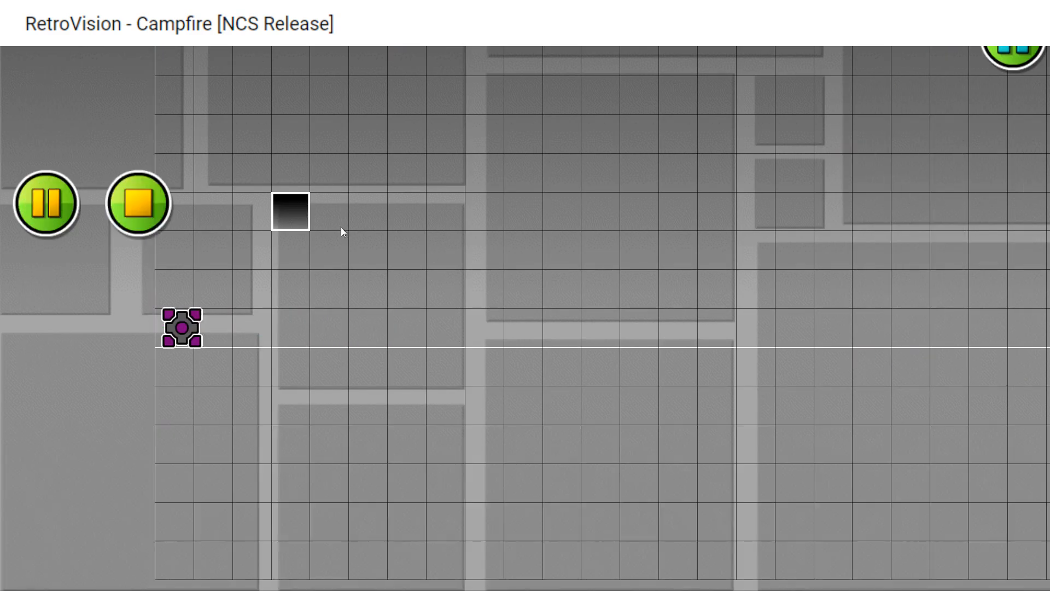
key("Return")
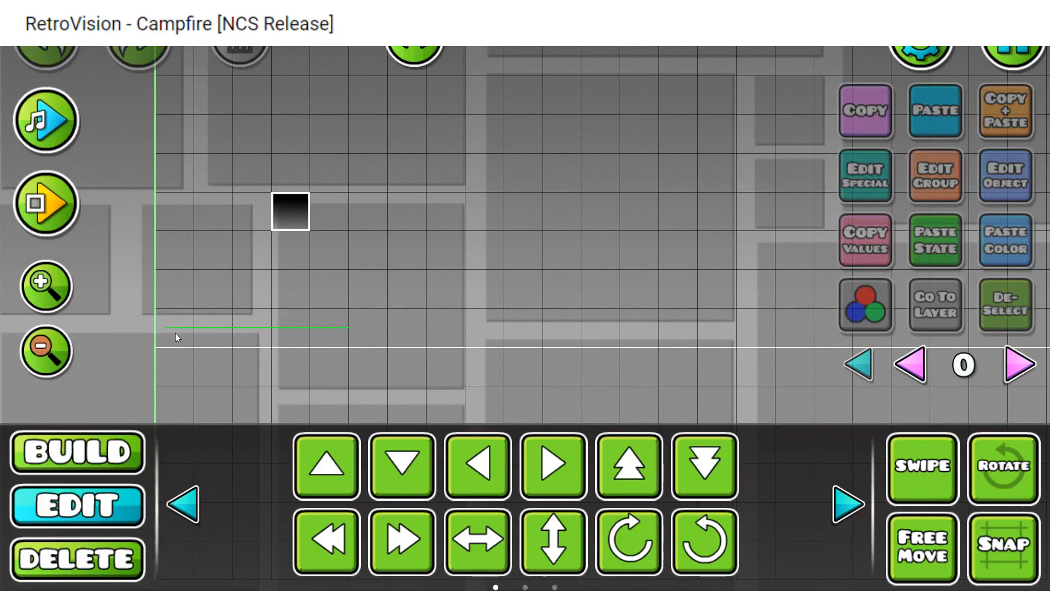
left_click_drag(590, 235, 377, 319)
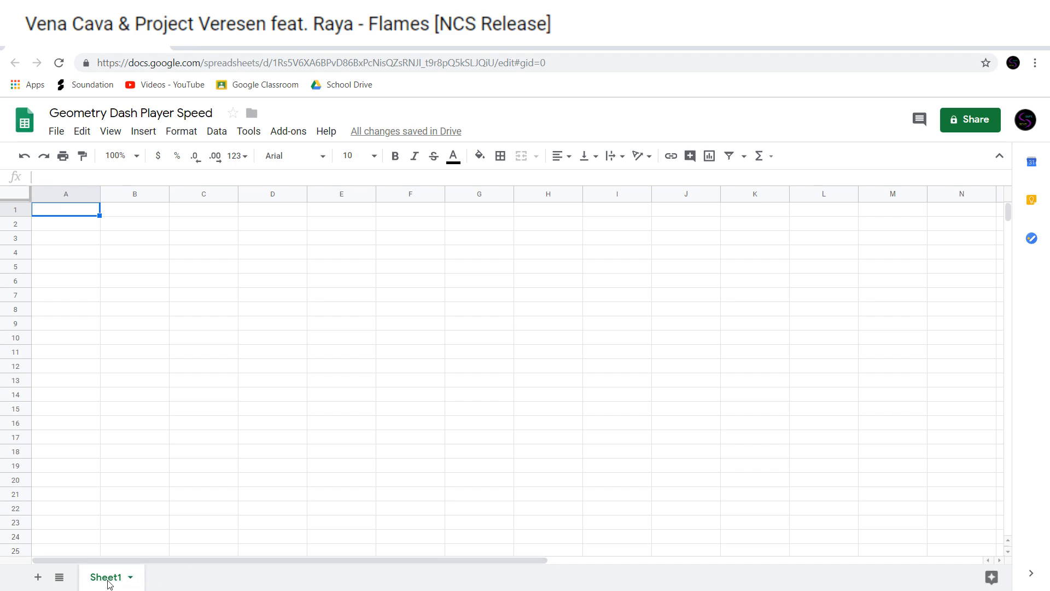
In the Google Sheets spreadsheet, rename Sheet1 as Template
double_click(99, 584)
type("Temp")
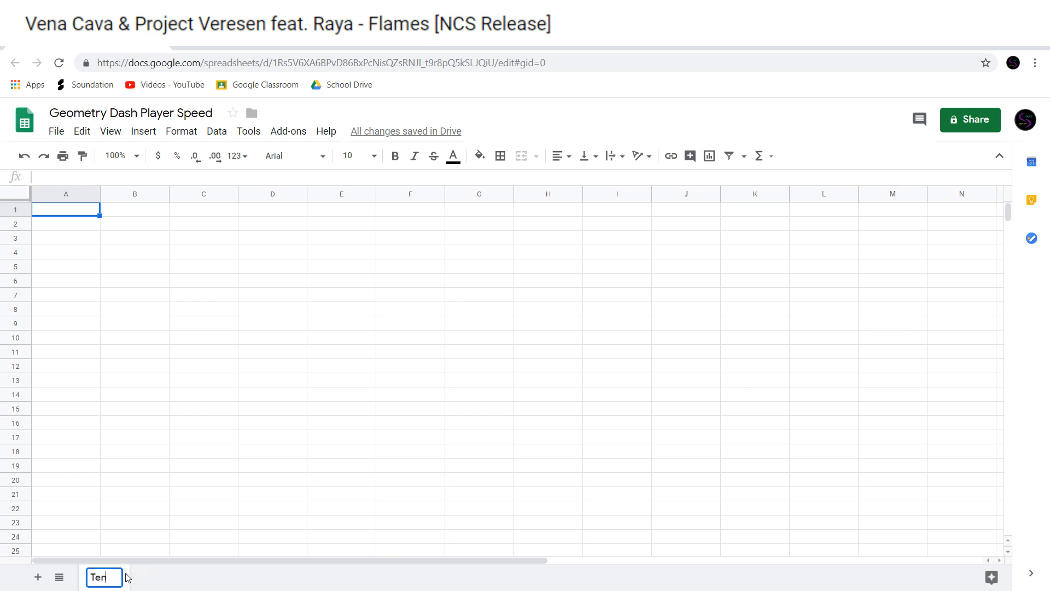
type("late")
key("Return")
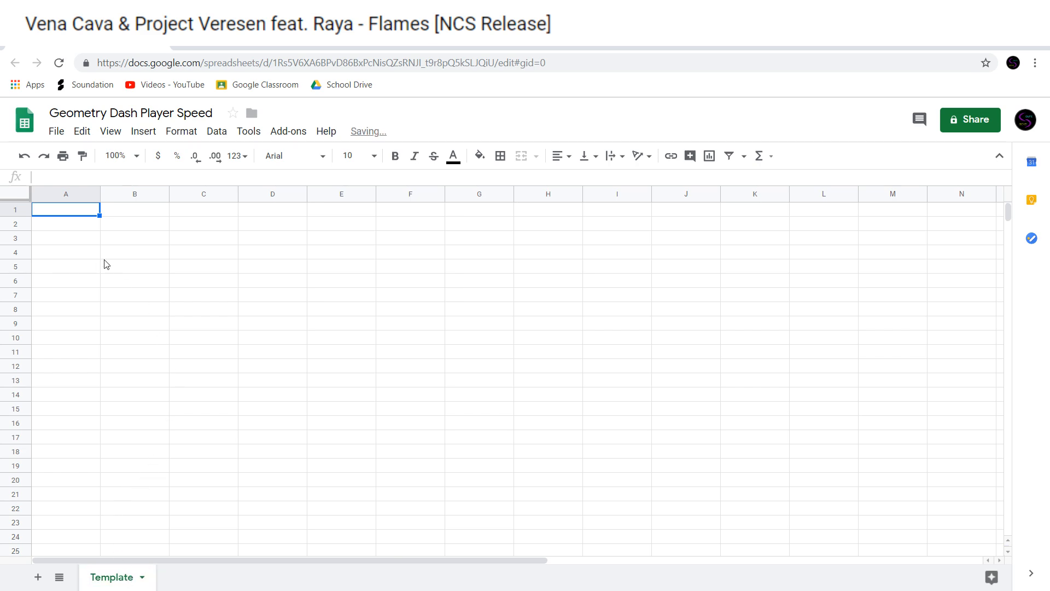
double_click(78, 214)
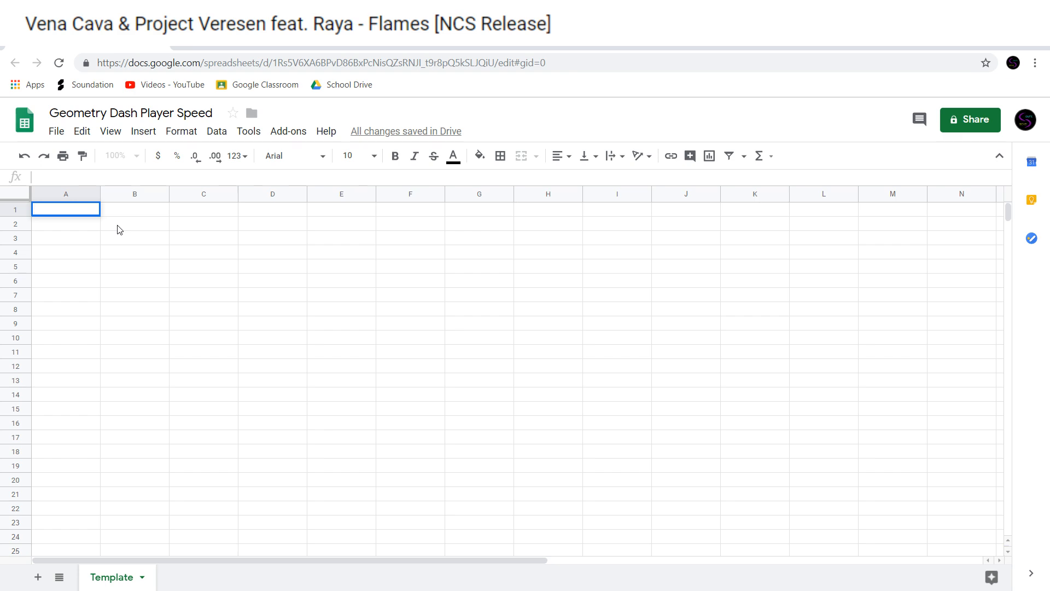
type("B")
key("Return")
Enter the column headers d in cell A1 and B(x) in cell B1
key("Up")
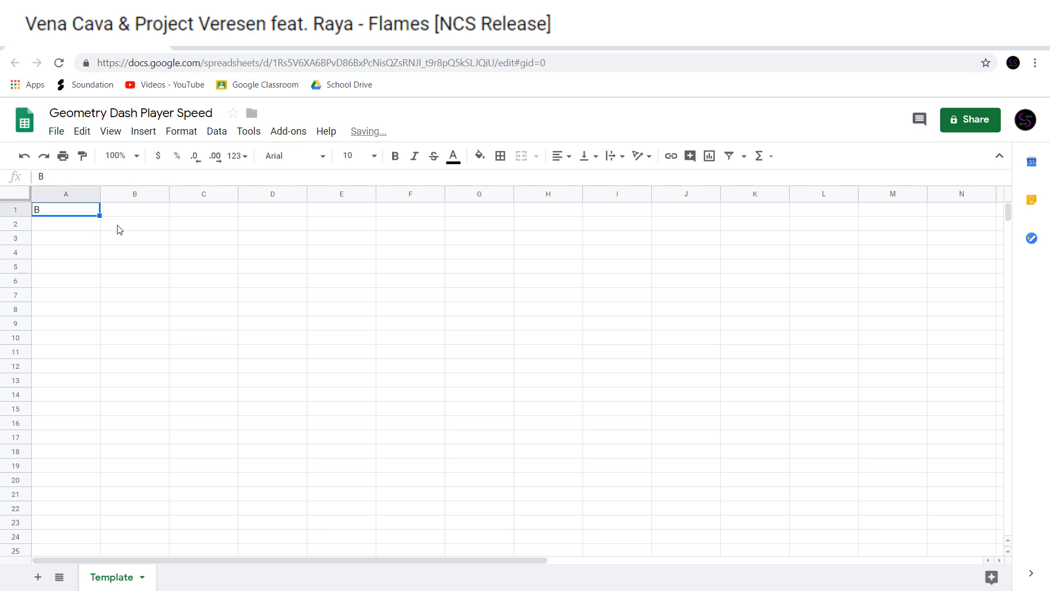
type("d")
key("Tab")
type("B()")
key("Left")
type("x")
key("Escape")
key("Tab")
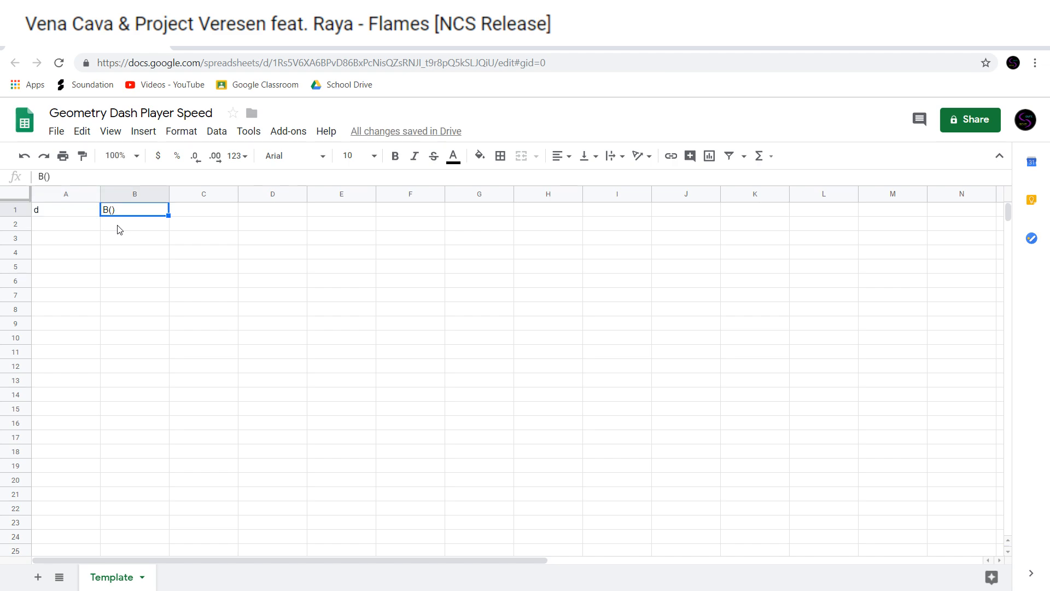
type("B(")
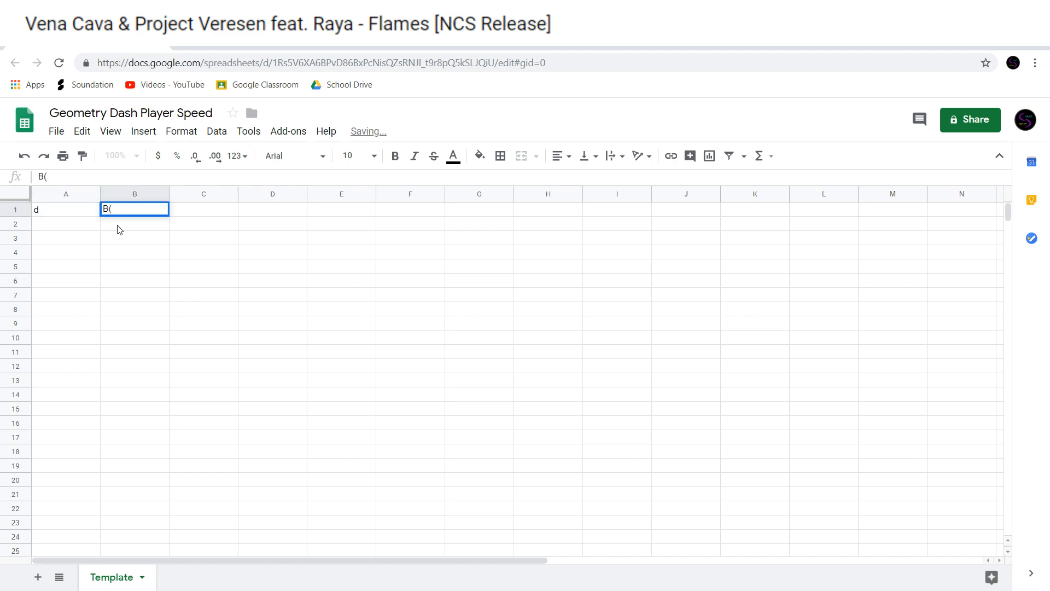
type("x_")
key("Return")
key("Down")
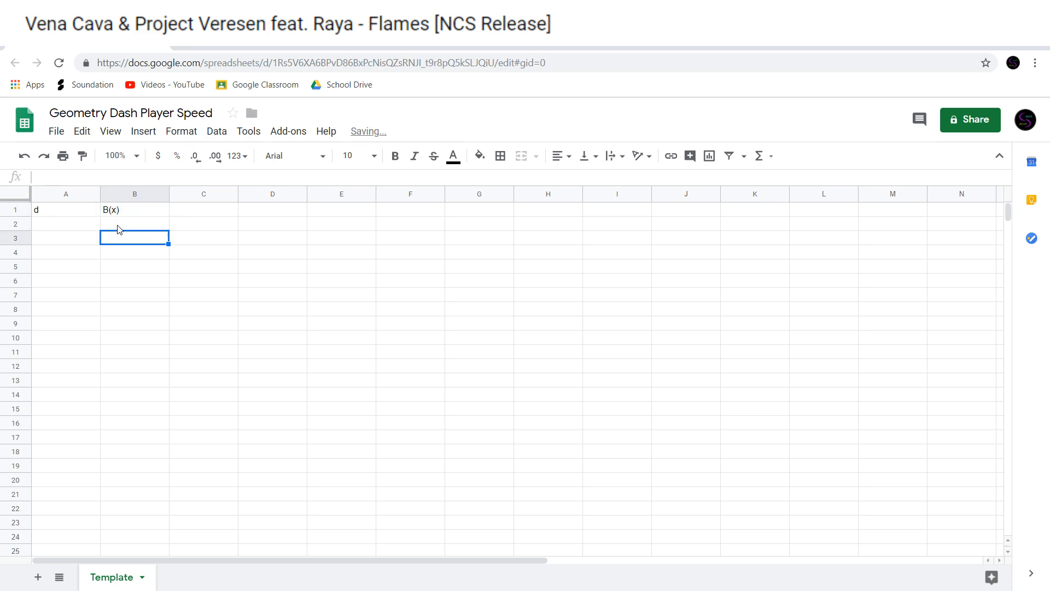
key("Up")
key("Up")
key("Left")
key("Right")
key("Left")
key("Right")
key("Left")
key("Right")
key("Left")
key("Down")
key("Up")
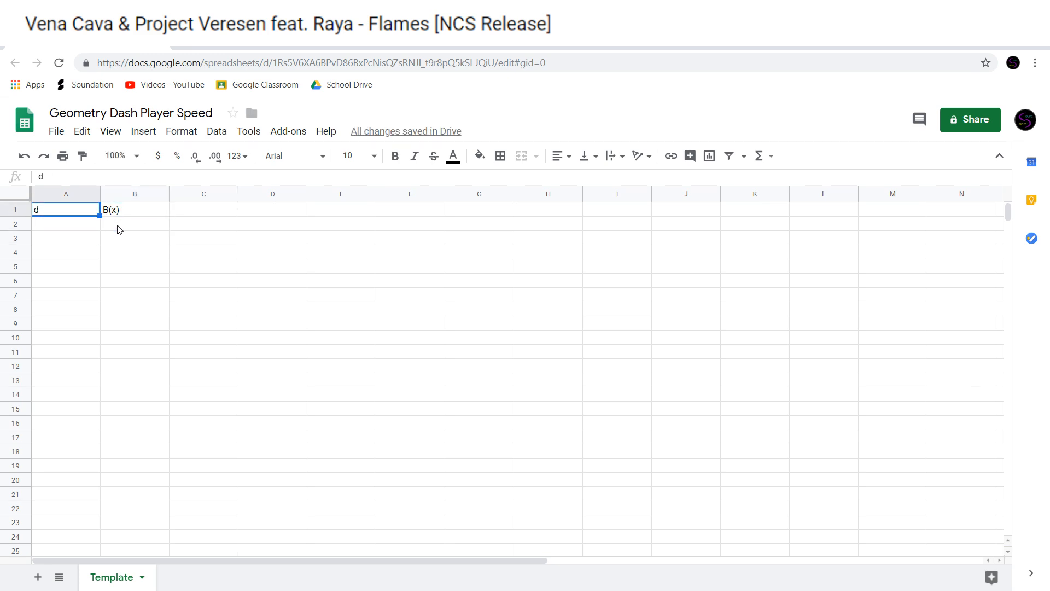
key("shift+Down")
key("shift+Down")
key("shift+Down")
key("shift+Down")
key("shift+Up")
key("shift+Up")
key("shift+Up")
key("shift+Up")
key("Down")
key("Down")
key("Up")
key("Up")
key("Down")
key("Down")
key("Up")
key("Up")
key("Right")
key("Left")
key("Down")
key("Up")
key("ctrl+shift+Down")
key("ctrl+shift+Up")
key("Right")
key("Right")
key("Left")
key("Left")
key("Down")
key("Up")
key("Right")
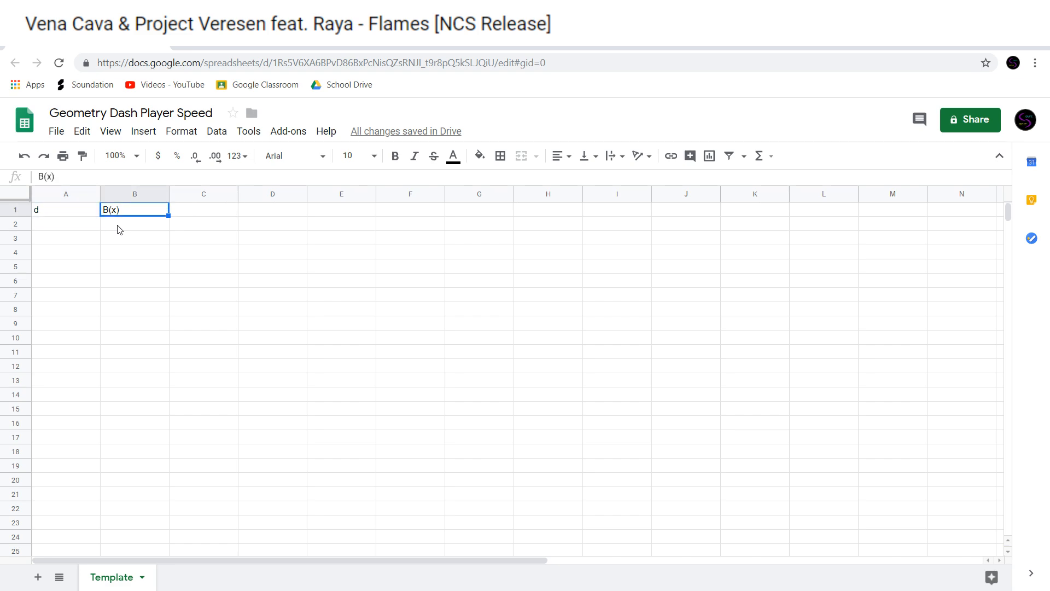
key("ctrl+shift+Down")
key("ctrl+shift+Up")
key("Right")
key("Left")
key("Down")
key("Up")
key("Down")
key("Up")
key("Right")
key("Left")
key("Right")
key("Down")
key("Left")
key("Up")
key("Down")
key("Up")
key("Down")
key("Up")
key("Down")
key("Up")
key("Down")
key("Left")
key("Up")
key("Right")
key("Down")
key("Up")
key("Down")
key("Up")
key("Down")
key("Up")
key("Down")
key("Up")
key("Down")
key("Up")
key("Down")
type("122p")
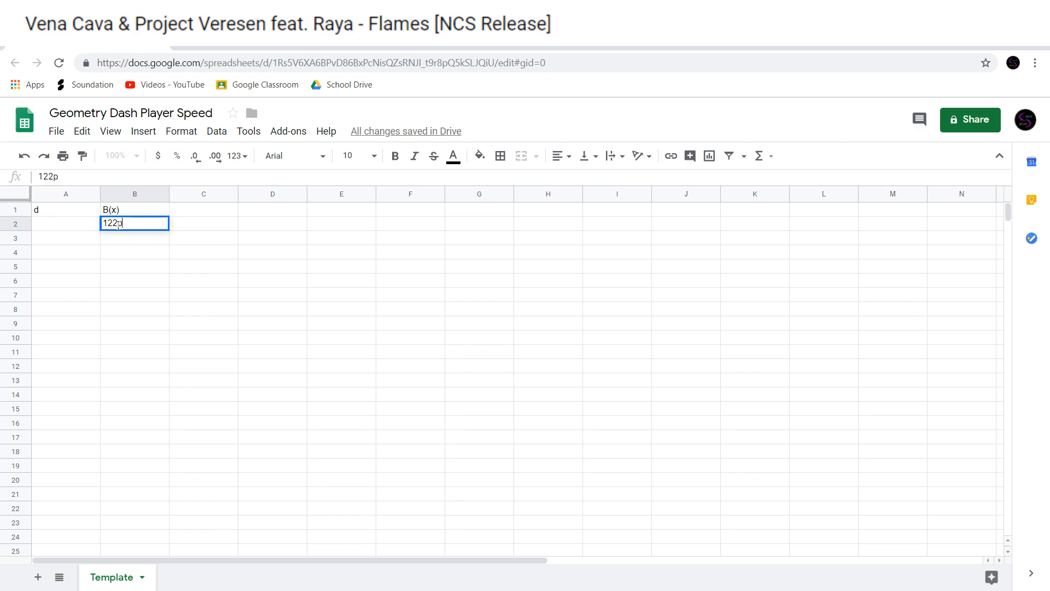
key("Right")
key("Left")
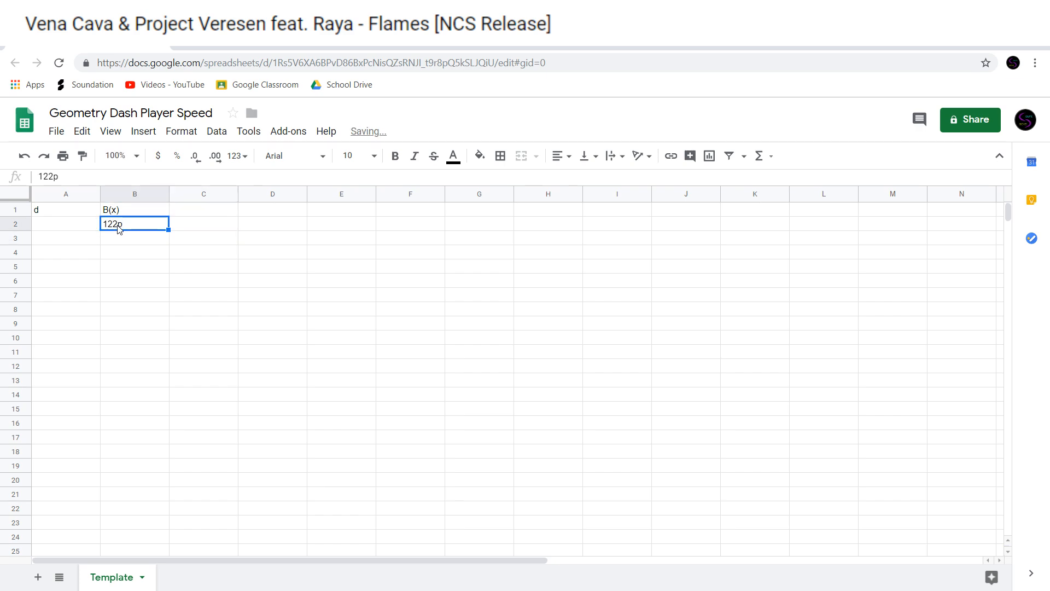
key("Delete")
key("Left")
type("122")
key("Escape")
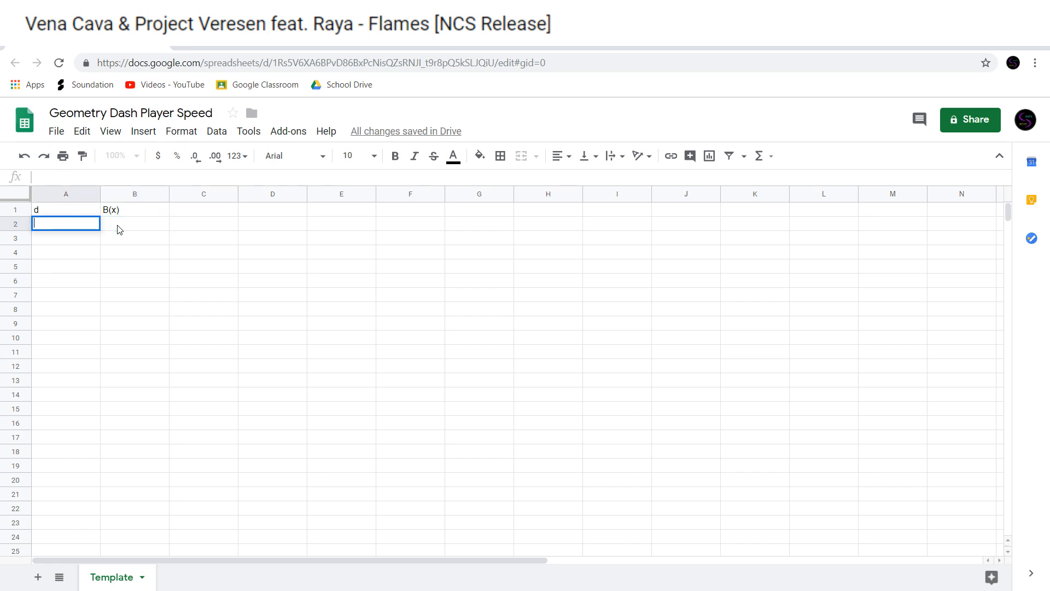
Fill the whole of column C, down to row 1000, with gray
key("Right")
key("Right")
key("Up")
key("Left")
key("Left")
key("Right")
key("Left")
key("Right")
key("Right")
key("ctrl+shift+Down")
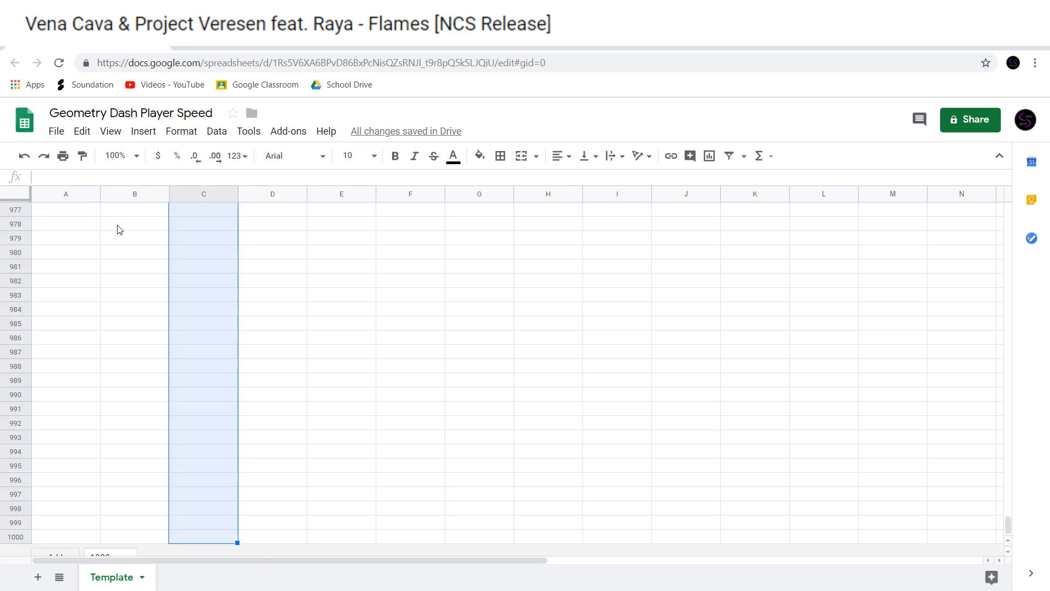
scroll(192, 273, "up", 1)
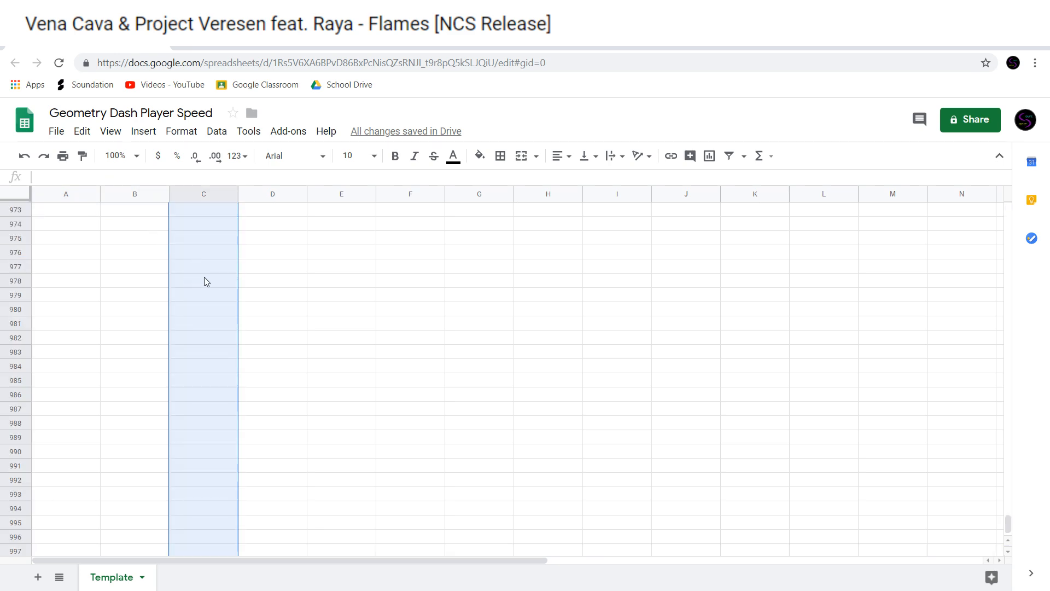
scroll(301, 240, "down", 1)
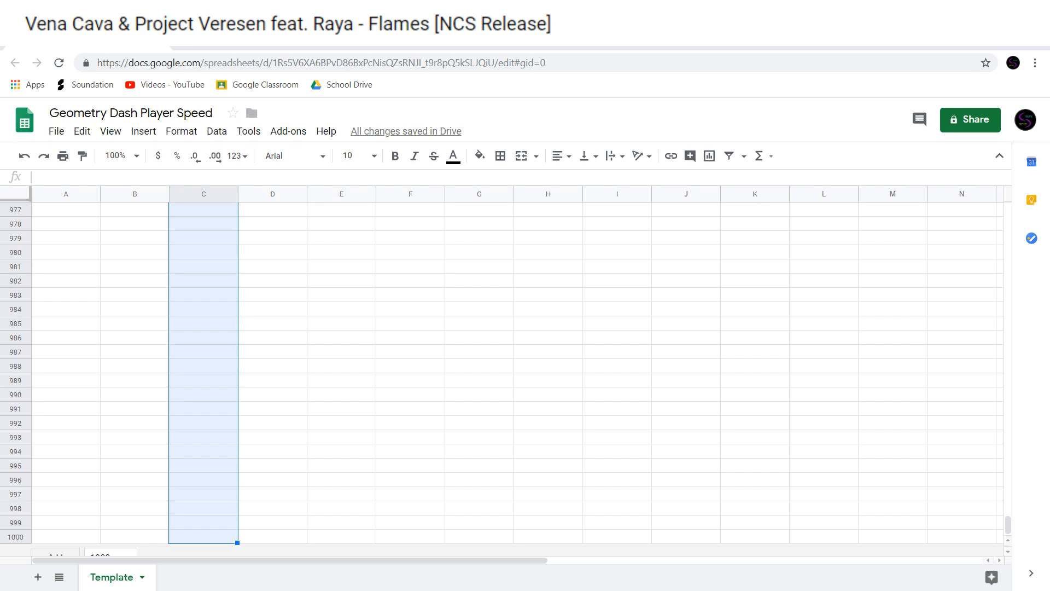
scroll(268, 363, "up", 15)
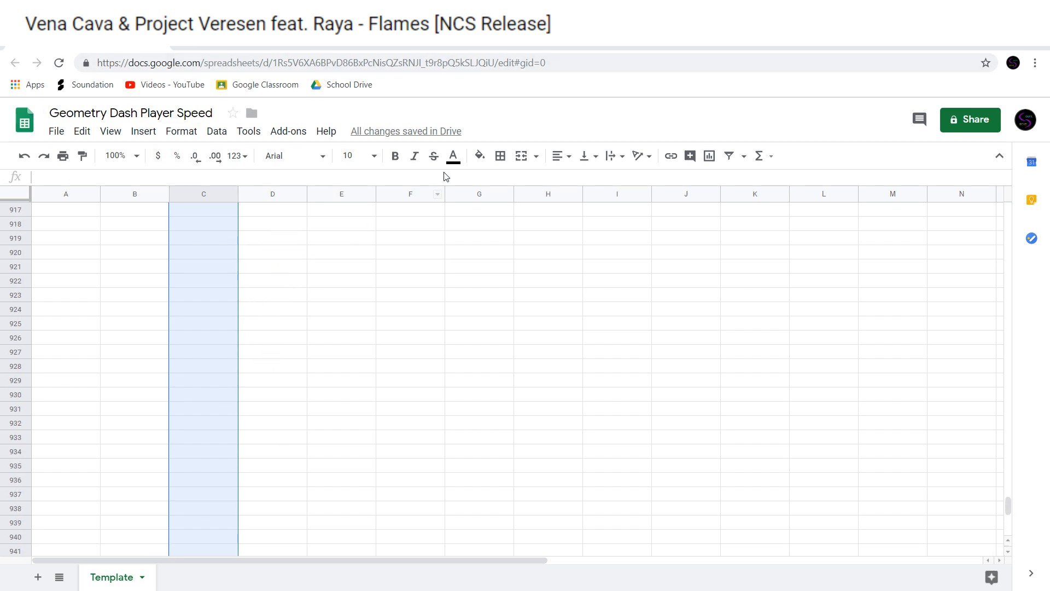
left_click(479, 155)
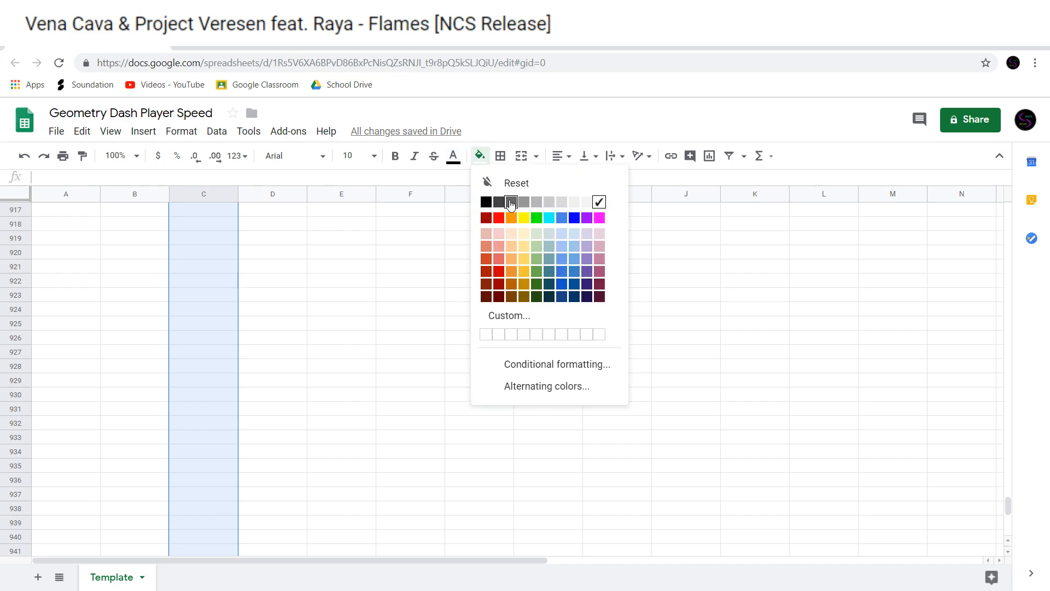
left_click(511, 203)
scroll(257, 312, "up", 18)
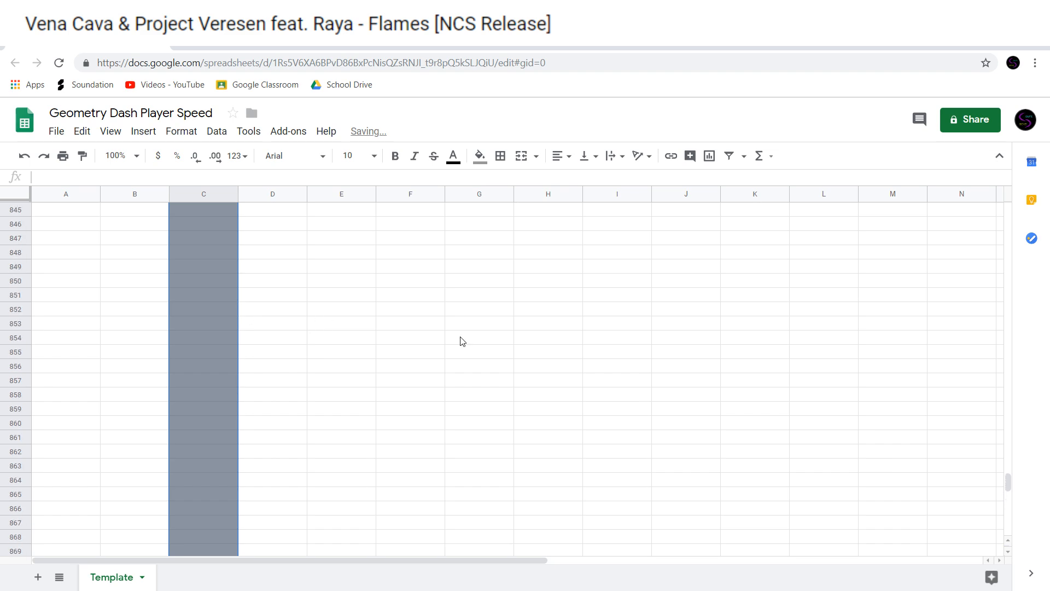
Enter the column header L in cell C1
left_click(828, 469)
key("ctrl+Up")
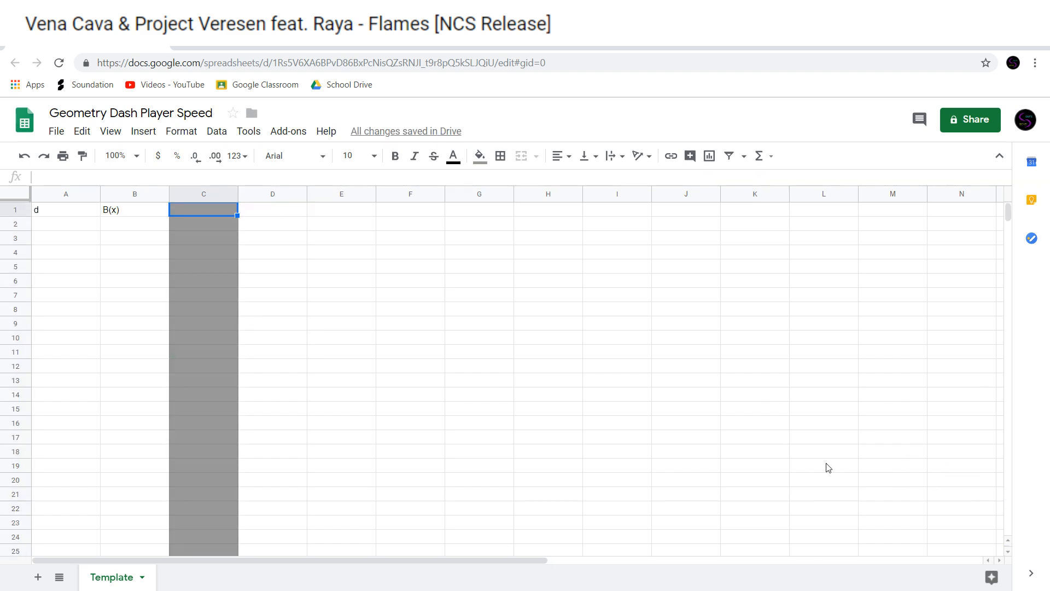
type("L")
key("Return")
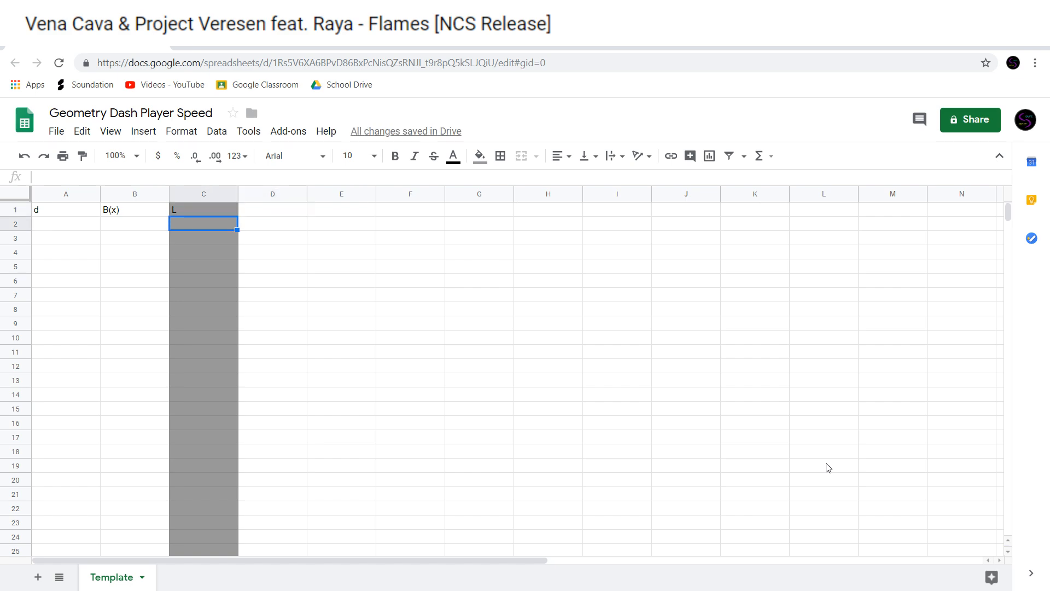
key("Up")
key("Left")
key("Left")
key("Right")
key("Right")
key("Right")
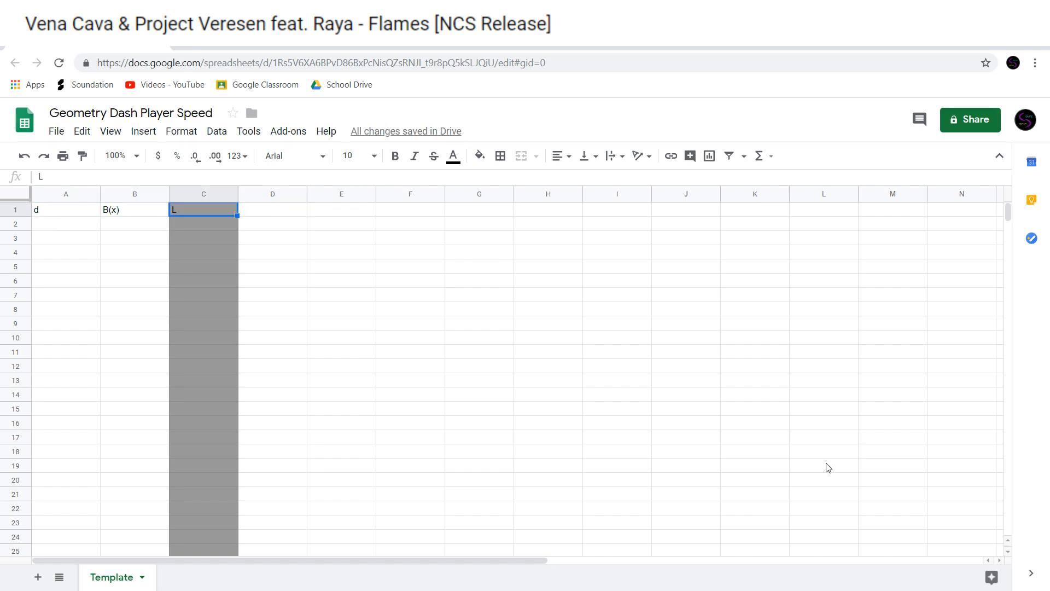
key("Left")
key("Left")
key("Left")
key("Down")
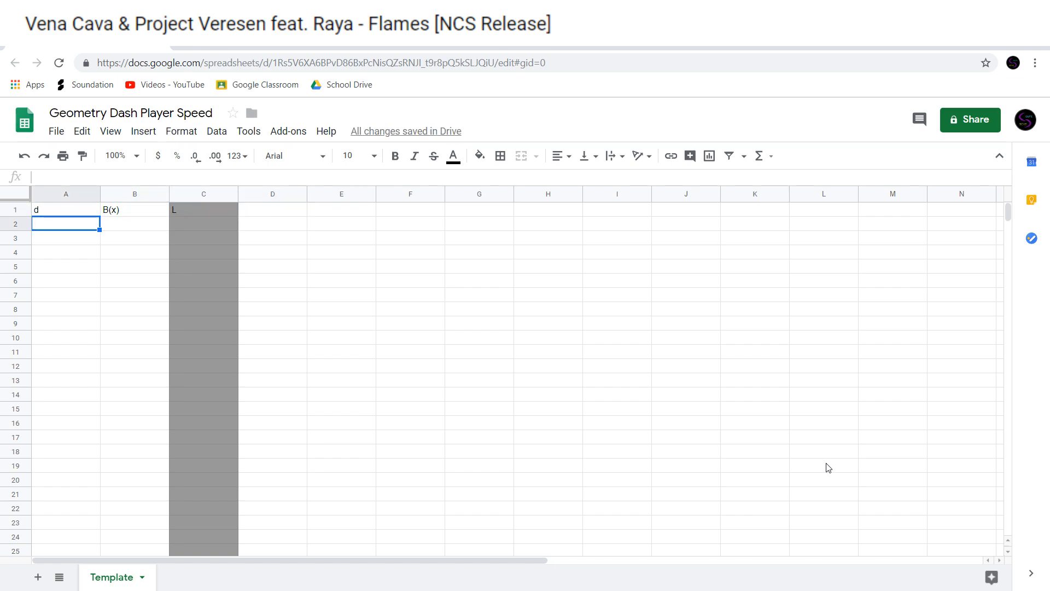
key("Right")
key("Right")
key("Left")
key("Right")
key("Left")
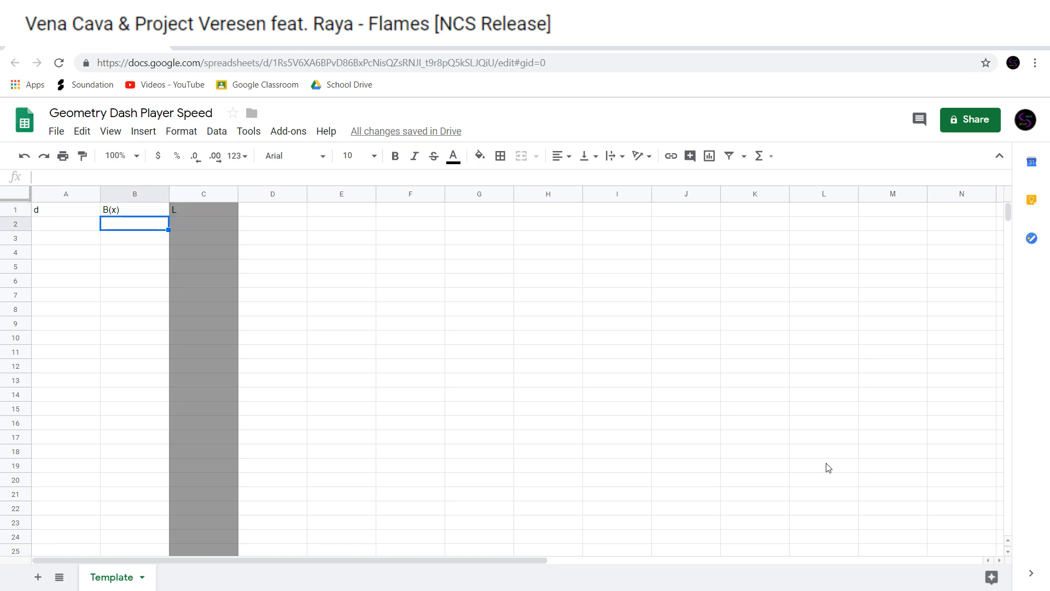
key("Left")
key("Right")
key("Right")
key("Left")
key("Left")
key("Right")
key("Right")
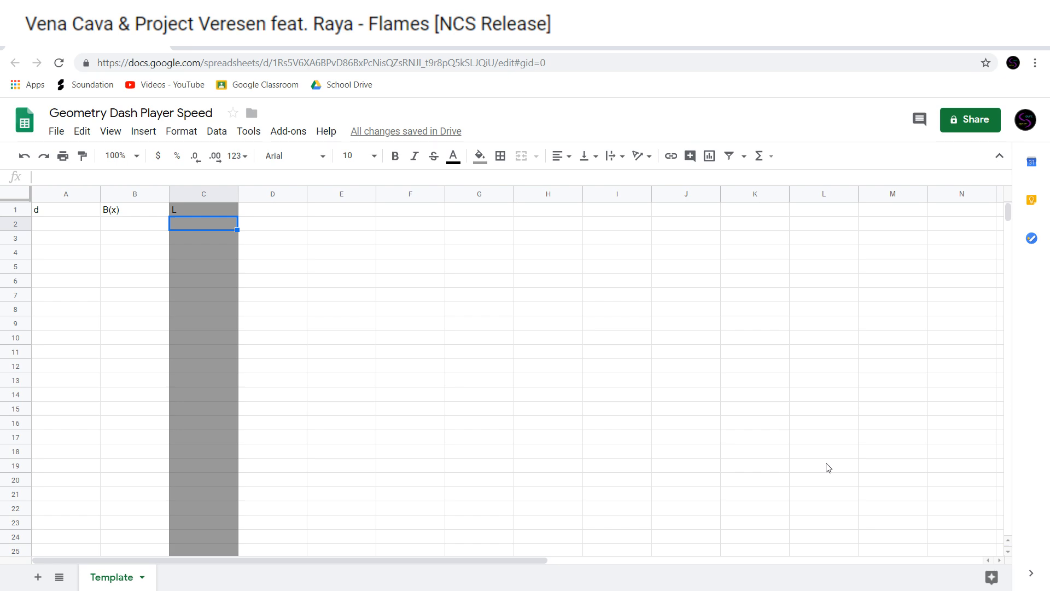
Enter the column header t in cell D1
key("Up")
key("Right")
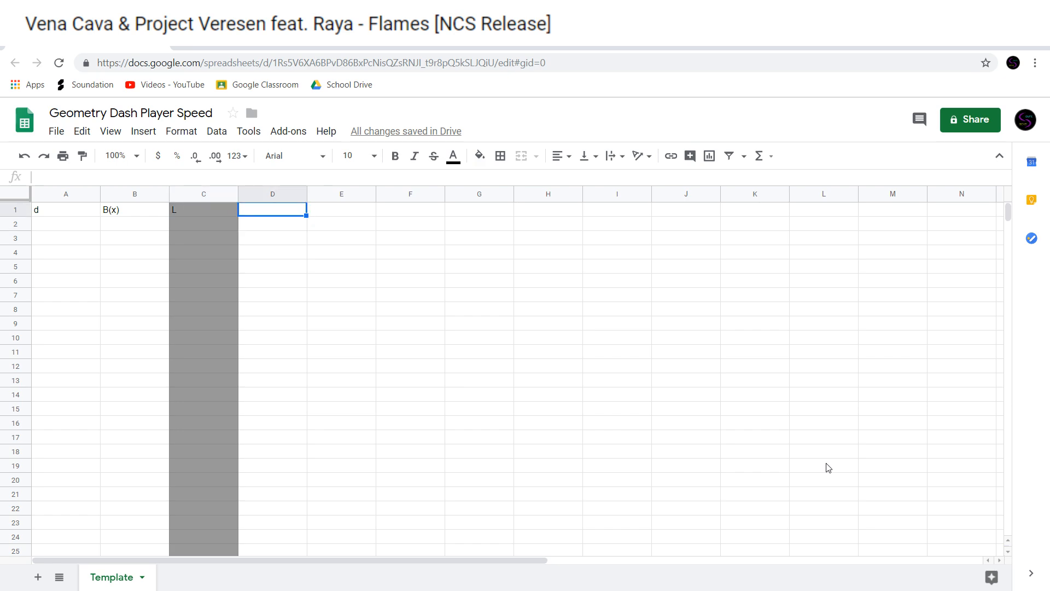
type("y")
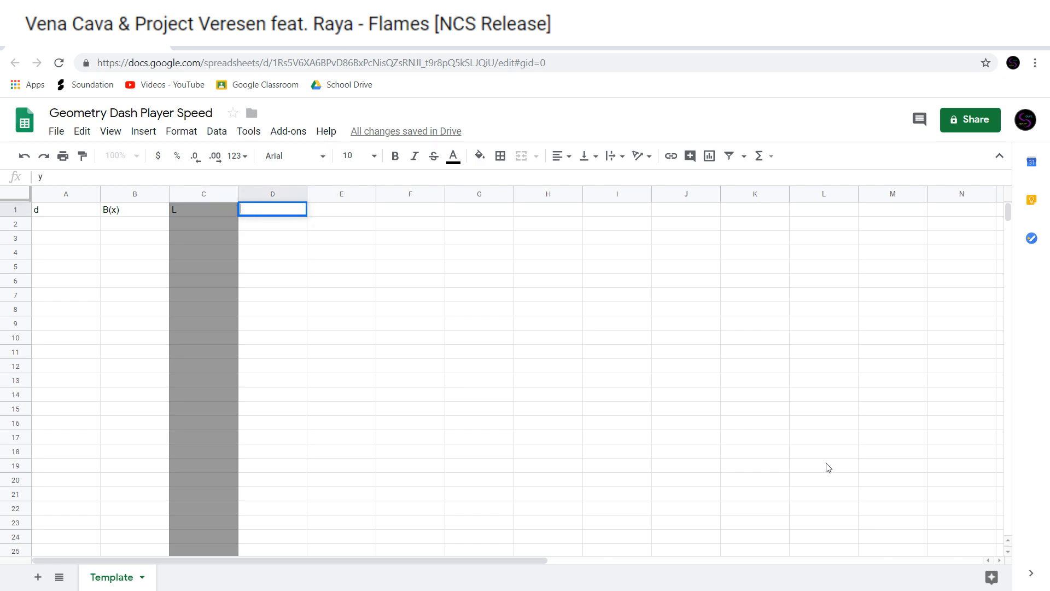
key("Right")
Add the unit Blocks in parentheses to the header in cell C1, making it L (Blocks)
key("Left")
key("Left")
key("Return")
type("()")
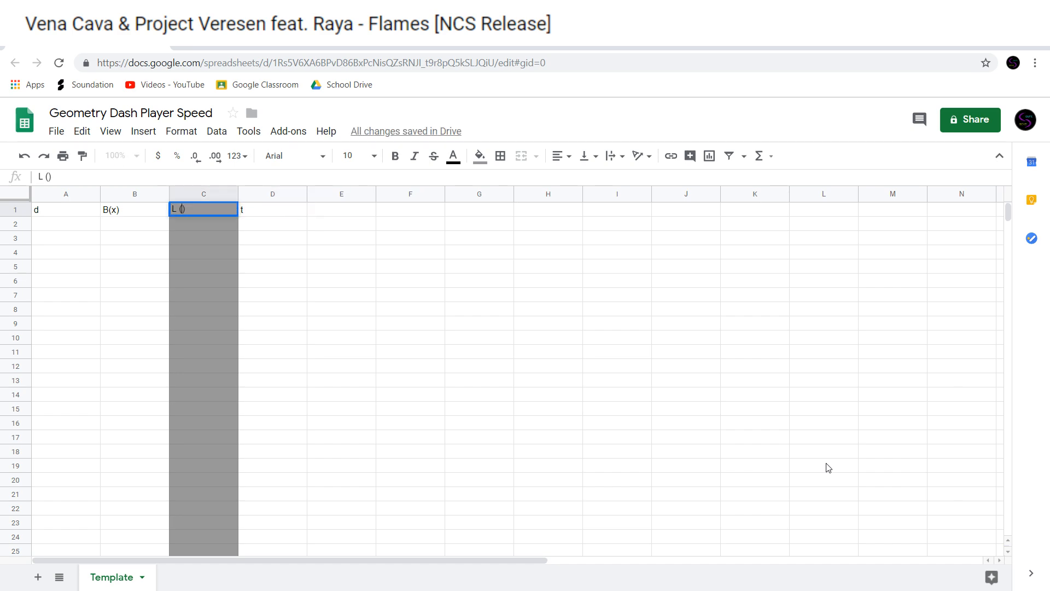
type("pixels")
key("BackSpace")
key("BackSpace")
key("BackSpace")
key("BackSpace")
key("BackSpace")
key("BackSpace")
type("Bloc")
key("BackSpace")
key("BackSpace")
key("BackSpace")
type("locks")
key("Return")
Shorten the unit in the C1 header so that it reads L (B)
key("Down")
key("Left")
key("Left")
key("Up")
key("Up")
key("Right")
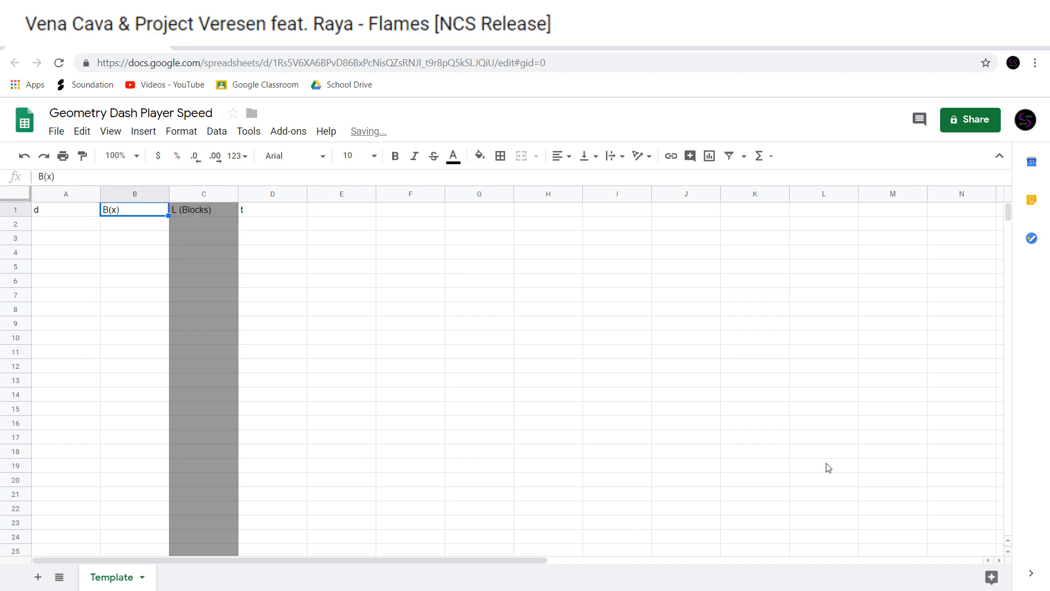
key("Right")
key("Right")
key("Left")
key("Return")
key("BackSpace")
key("BackSpace")
key("BackSpace")
key("BackSpace")
key("BackSpace")
key("BackSpace")
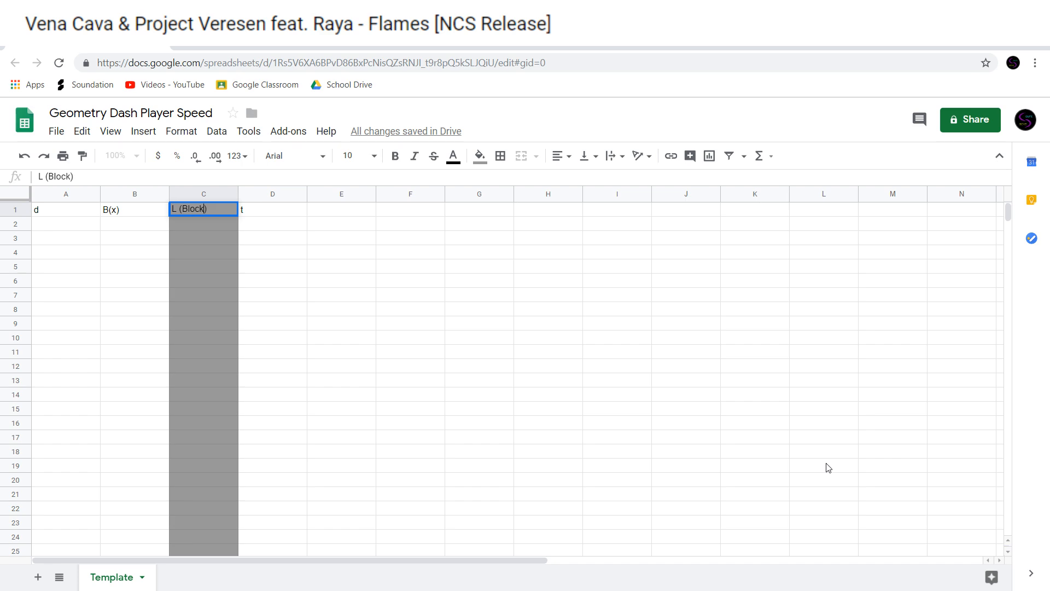
type(")")
key("Return")
Change the header in cell B1 to Bx (p)
key("Up")
key("Left")
key("Return")
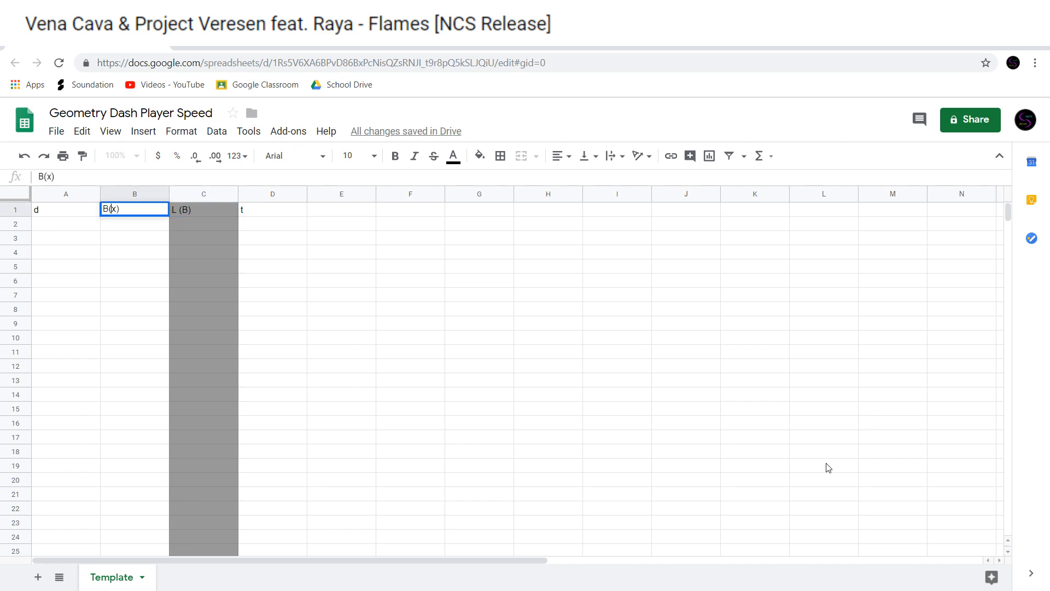
key("Delete")
type("()")
type("p")
key("Return")
Add the unit (p) to the header in cell A1, making it d (p)
key("Up")
key("Return")
type("(p)")
key("Return")
Add the unit (s) to the header in cell D1, making it t (s)
key("Right")
key("Right")
key("Right")
key("Up")
key("Return")
type("(s)")
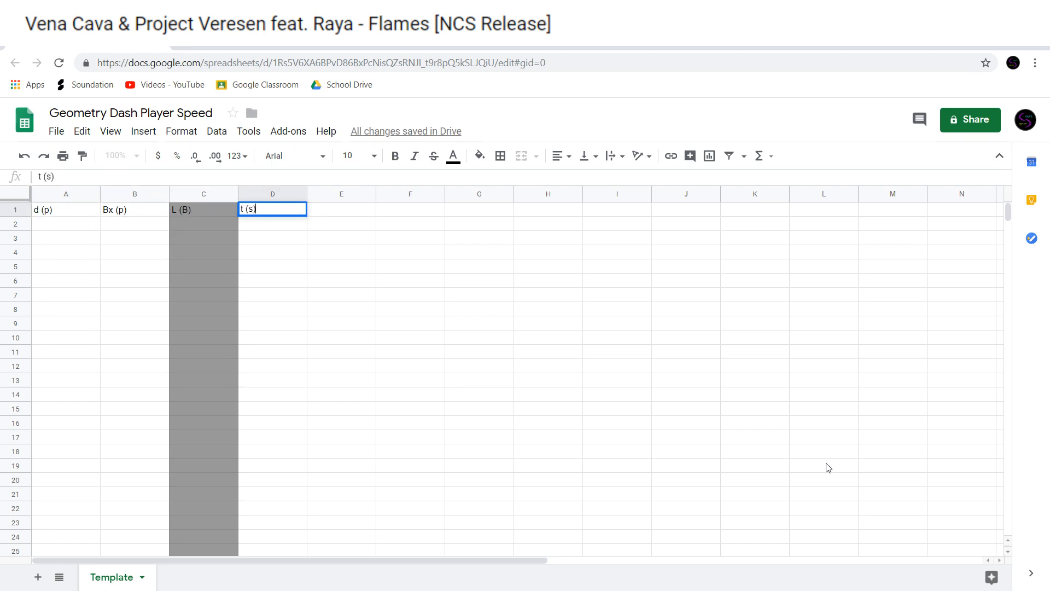
key("Return")
key("Right")
key("Up")
key("Left")
key("Right")
key("Left")
key("Right")
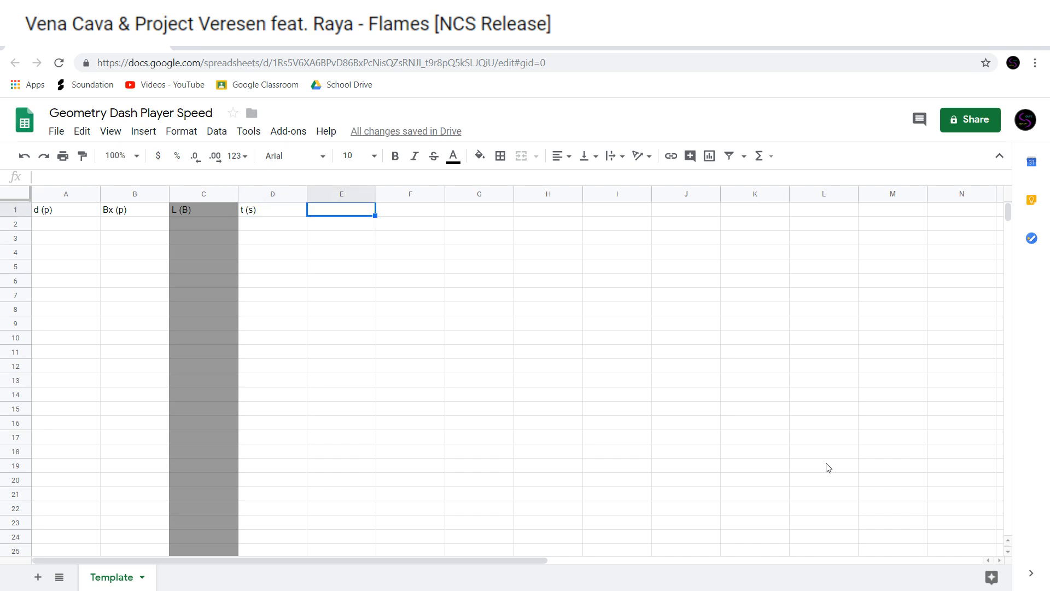
key("Down")
key("Up")
key("Left")
key("Right")
key("Left")
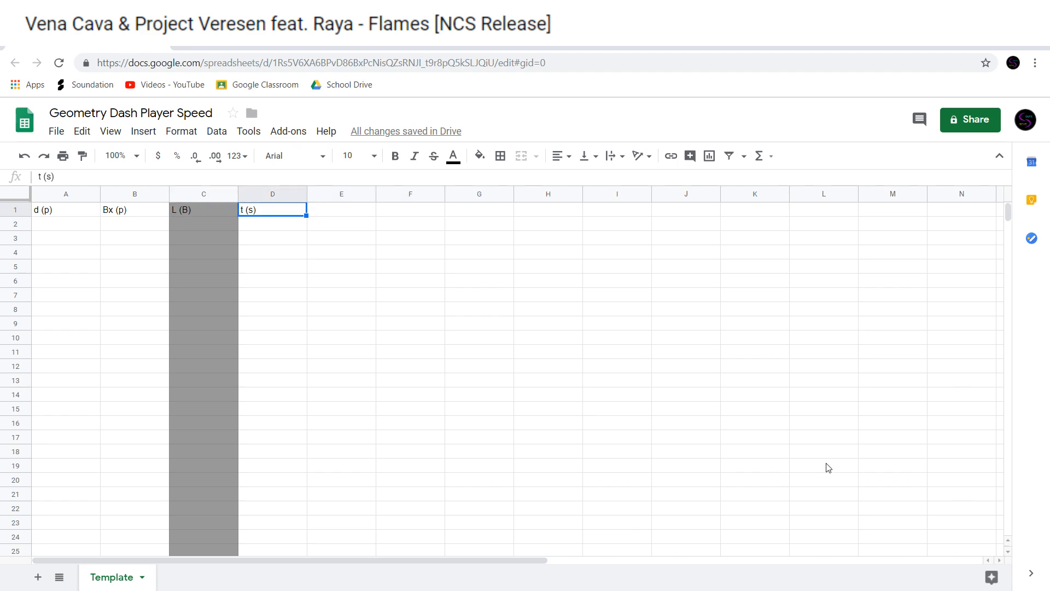
key("Right")
key("Left")
key("Down")
key("Up")
key("Right")
key("Down")
key("Up")
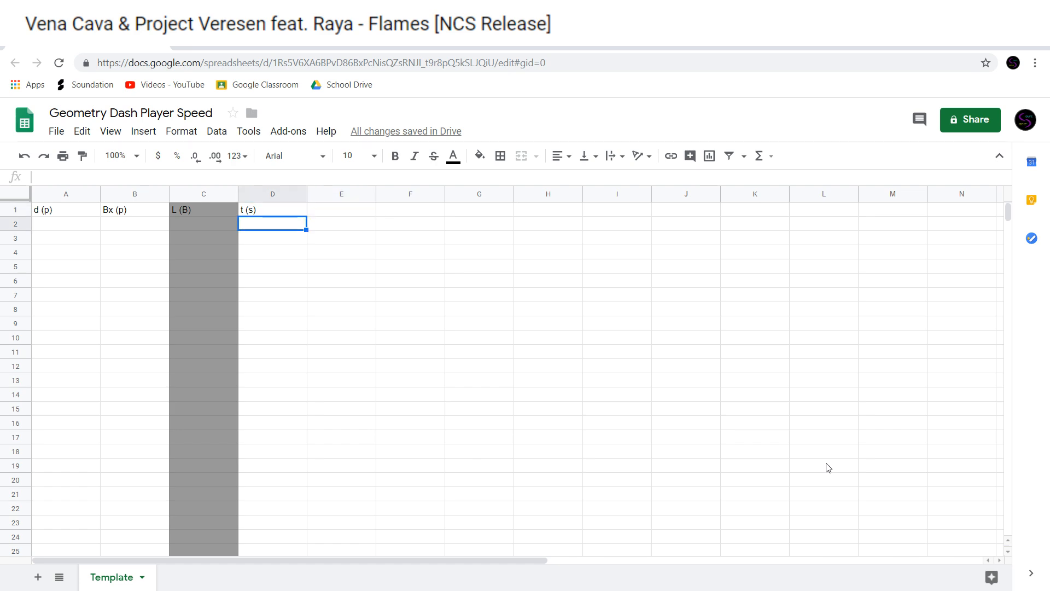
Enter the header v (B/s) in cell E1
type("velcocity")
key("BackSpace")
key("BackSpace")
key("BackSpace")
key("BackSpace")
key("BackSpace")
key("BackSpace")
key("BackSpace")
key("BackSpace")
type("V")
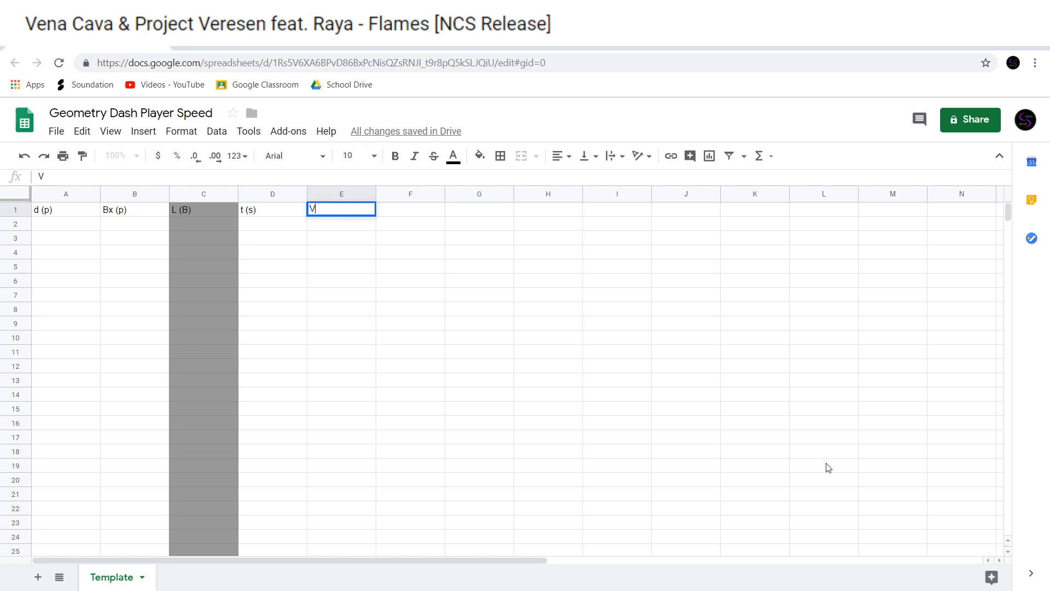
key("BackSpace")
type("v ()")
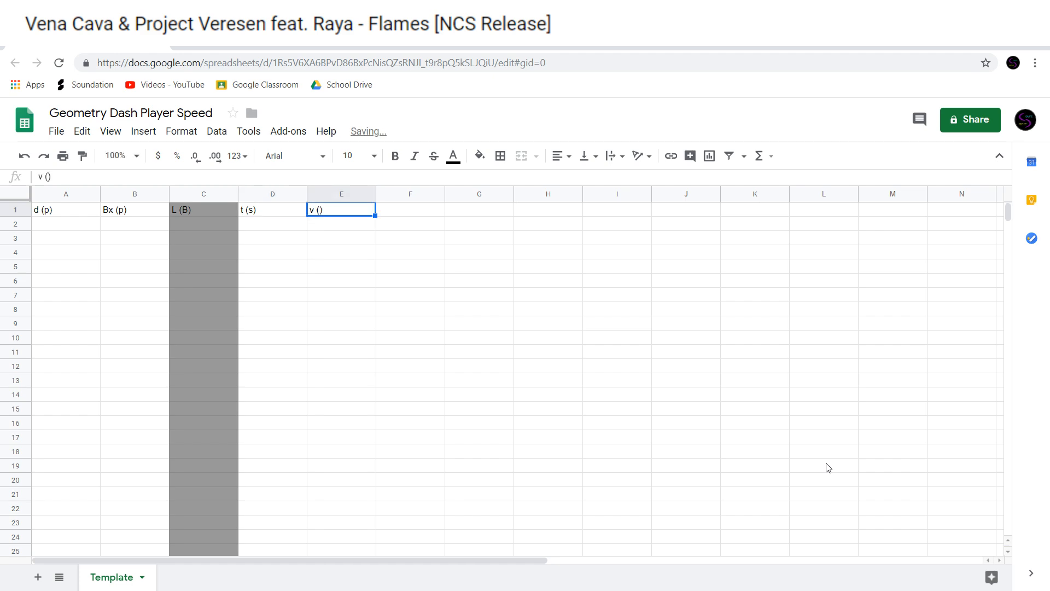
type("B/s")
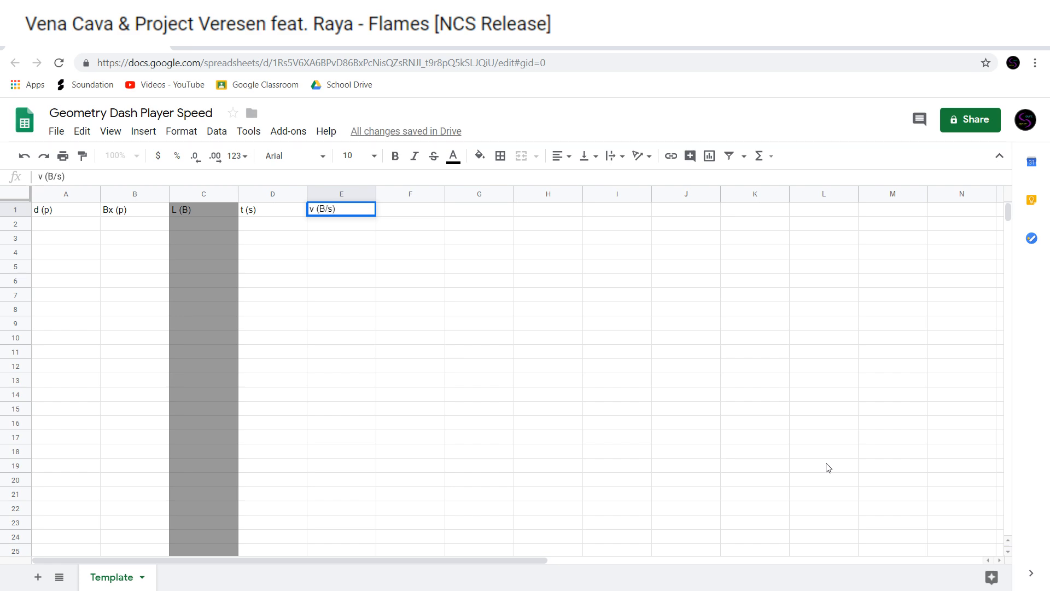
key("Return")
key("Left")
key("Left")
key("Up")
key("Right")
key("Right")
key("Down")
key("Left")
key("Up")
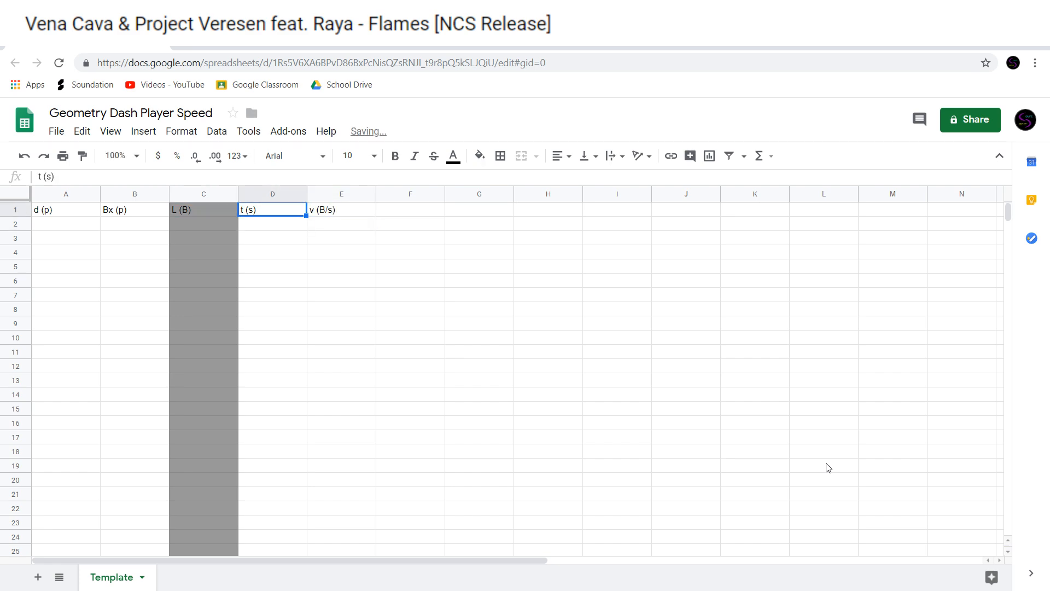
key("Right")
key("Down")
key("Left")
key("Up")
key("Right")
key("Down")
key("Left")
key("Up")
Fill column E from its header down to row 1000 with the same grey as column C
key("Right")
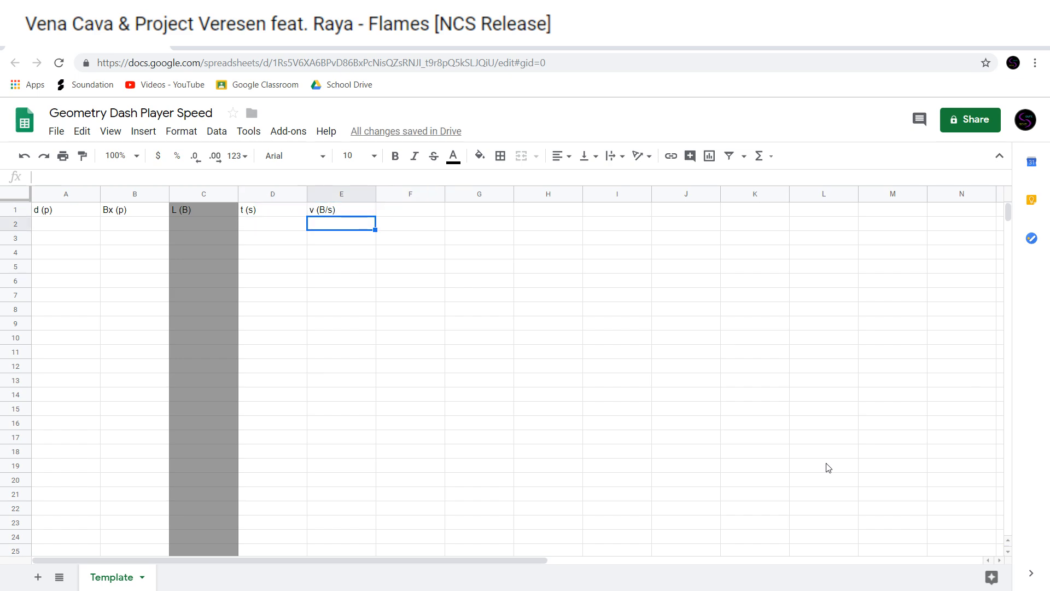
key("ctrl+shift+Down")
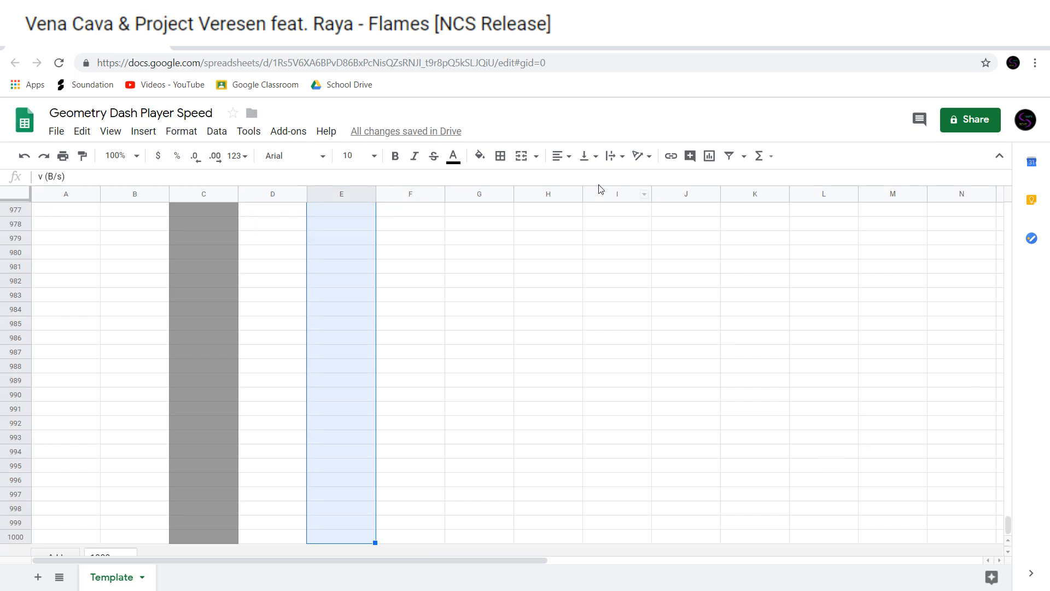
left_click(478, 156)
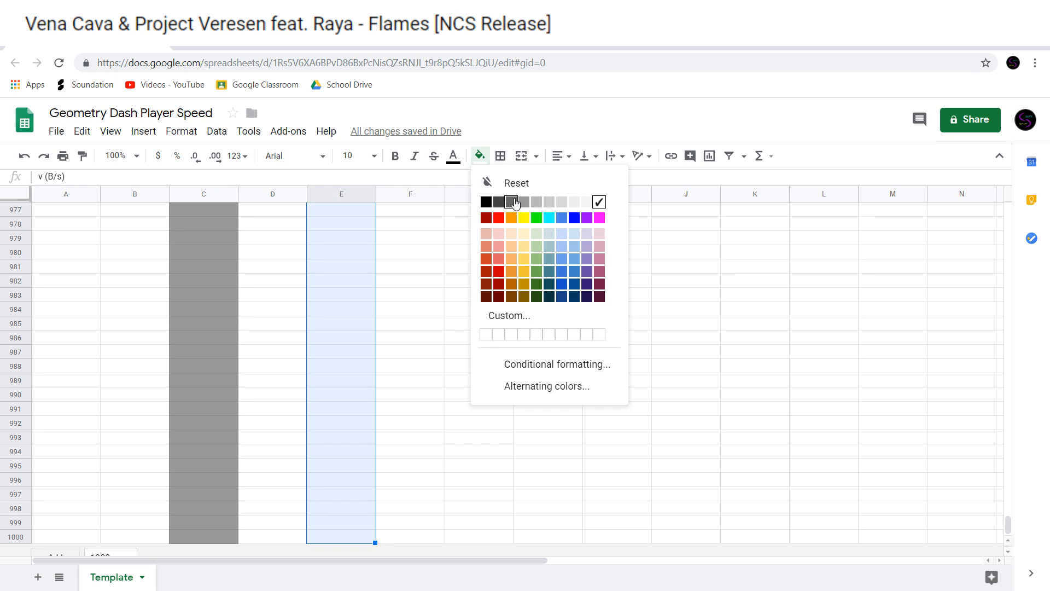
left_click(511, 202)
left_click(479, 156)
left_click(524, 201)
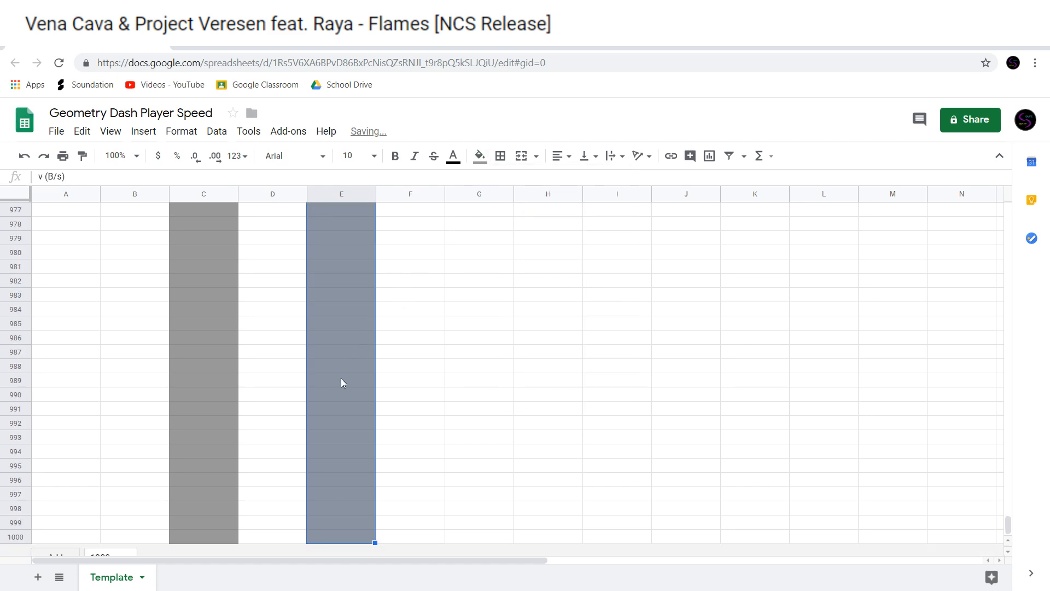
key("Down")
key("Up")
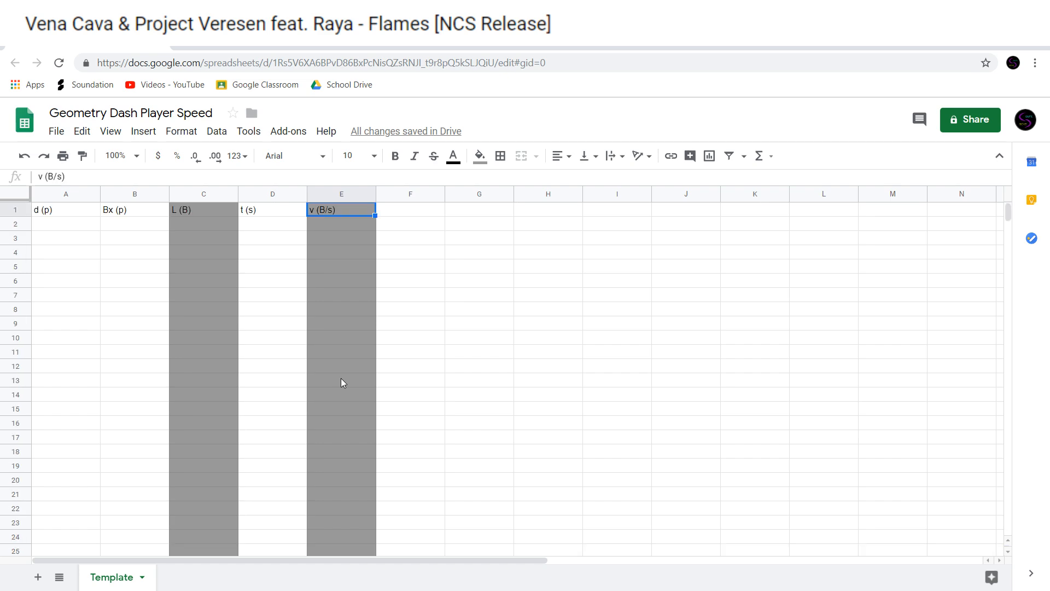
key("Right")
key("Left")
key("Down")
key("Right")
key("Right")
key("Left")
key("Down")
key("Right")
key("Up")
key("Left")
key("Up")
key("Right")
key("Left")
key("Down")
key("Down")
key("Up")
key("Up")
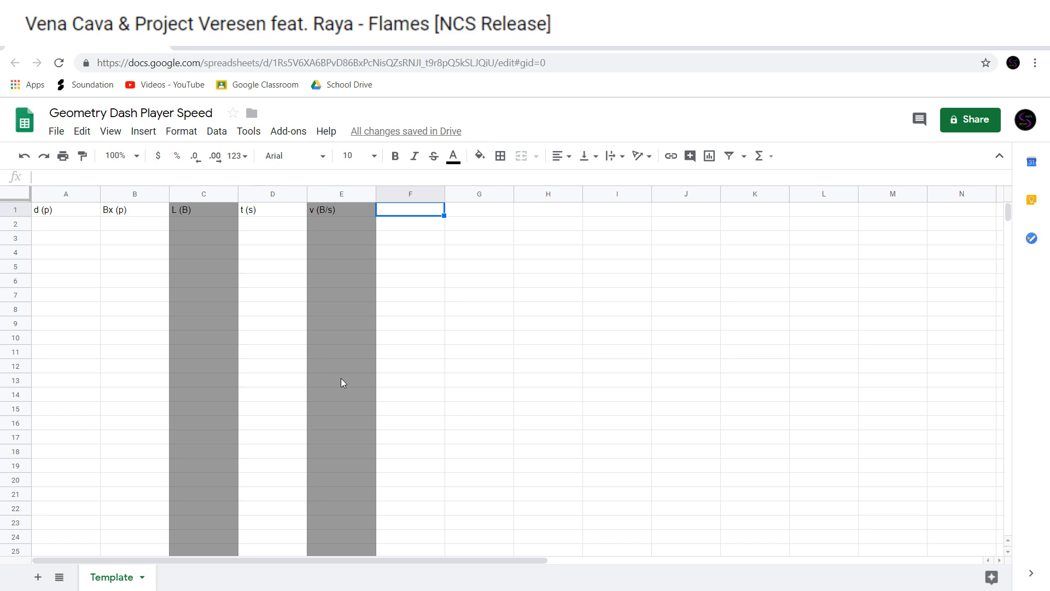
Enter the label Mean v in cell G1
key("Right")
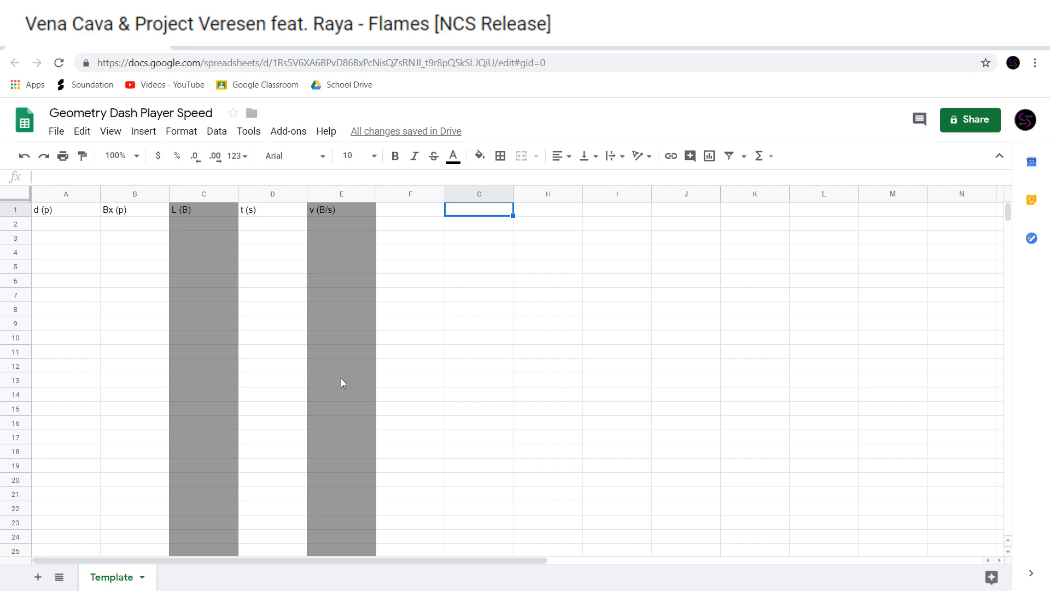
type("Average")
key("BackSpace")
key("BackSpace")
key("BackSpace")
key("BackSpace")
key("BackSpace")
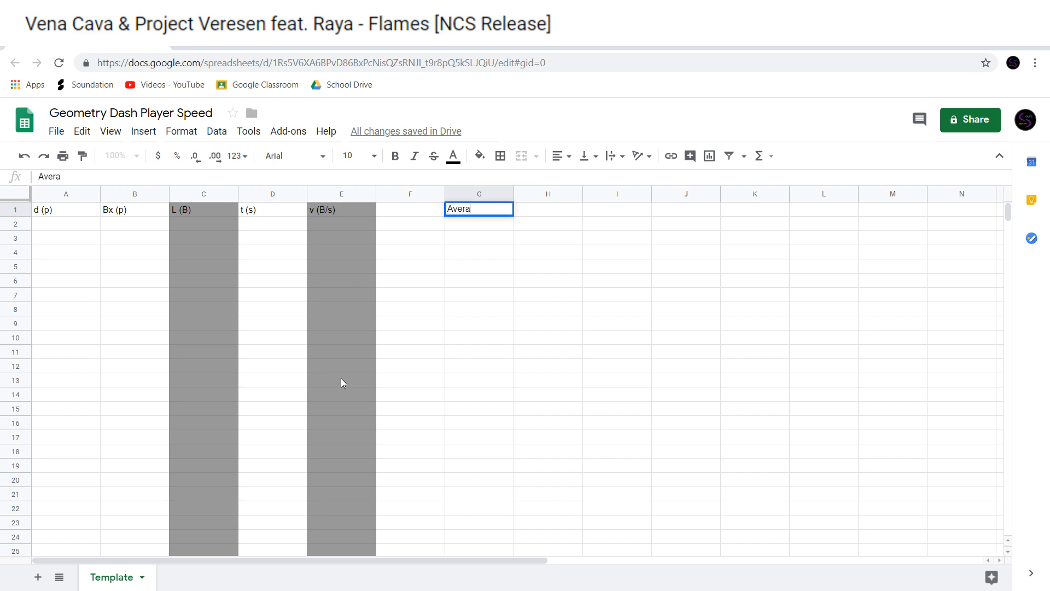
key("BackSpace")
key("BackSpace")
type("Mean v")
key("Return")
Enter the label SD in cell G3
key("Down")
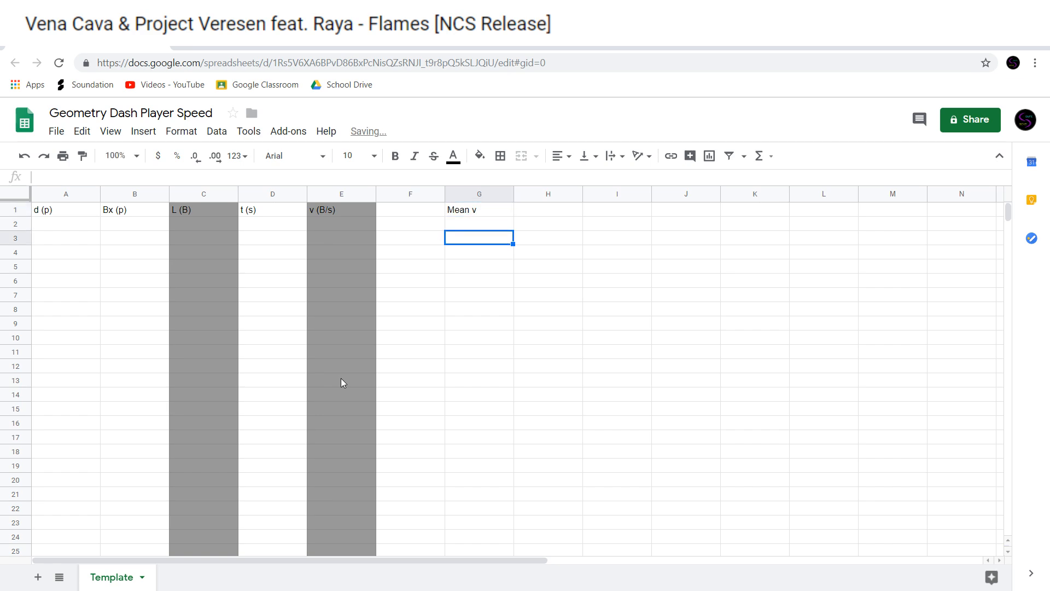
type("SD")
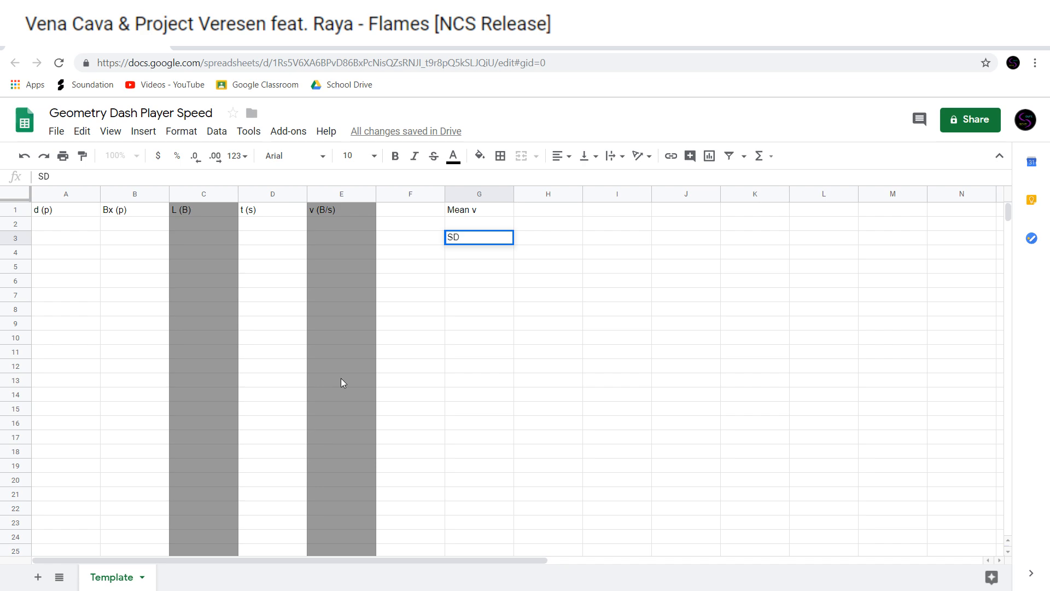
key("Return")
key("Up")
key("Up")
key("Down")
key("Left")
key("Right")
key("Down")
key("Up")
key("Down")
key("Up")
key("Up")
key("Down")
key("Down")
key("Up")
key("Up")
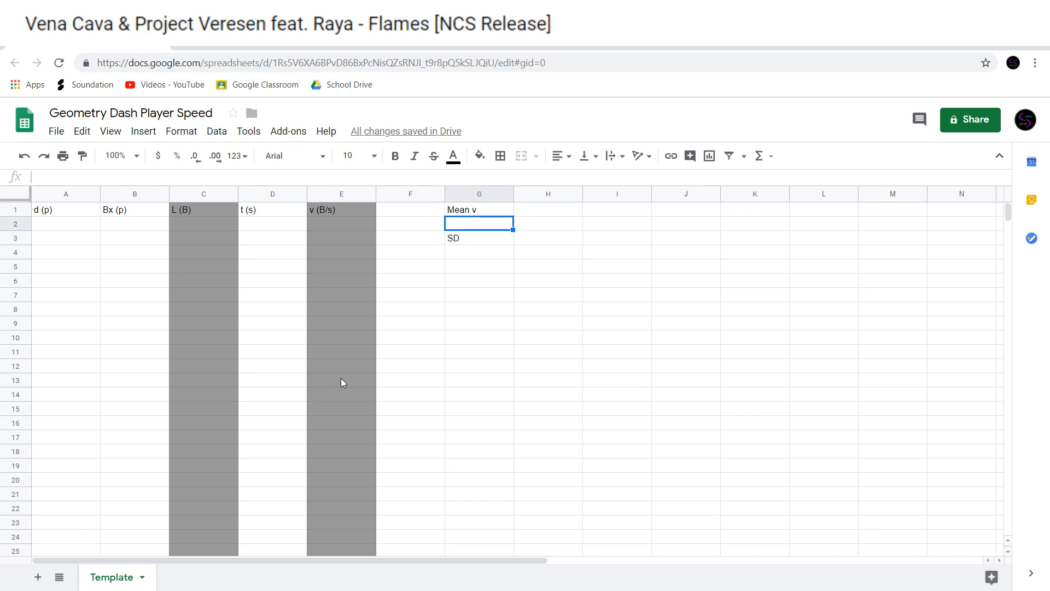
key("ctrl+b")
key("Down")
key("Up")
key("Down")
key("Up")
key("Down")
key("Down")
key("Up")
key("Up")
key("Down")
key("Down")
key("Up")
key("Up")
key("Up")
key("Down")
key("Down")
key("Up")
key("Up")
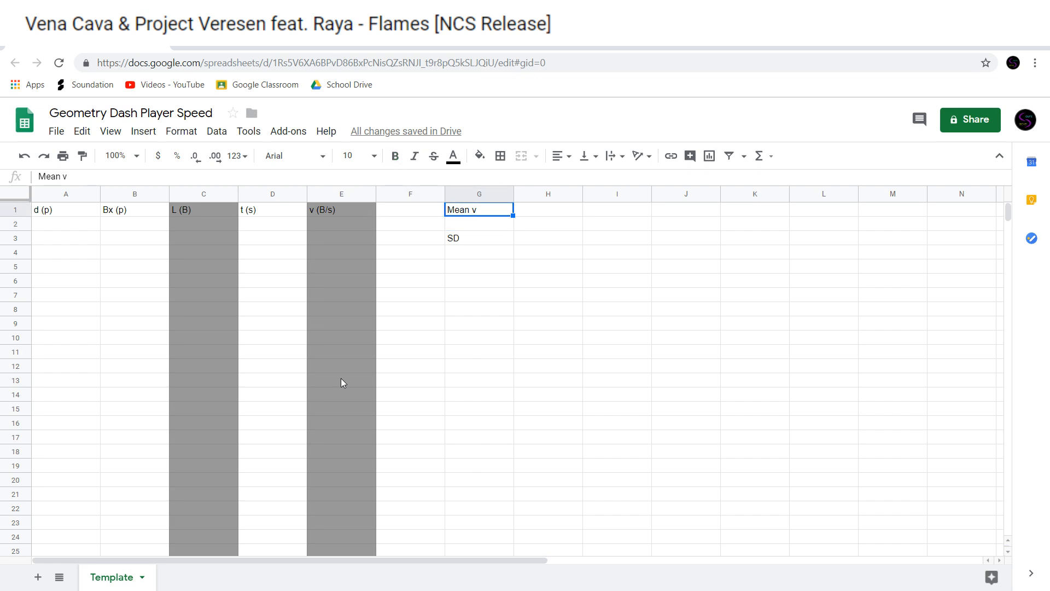
key("Left")
key("Down")
key("Up")
key("Left")
key("Down")
key("Up")
key("Down")
key("Left")
key("Left")
key("Left")
key("Right")
key("Right")
key("Right")
key("Right")
key("Left")
key("Down")
key("Up")
key("Left")
key("Left")
key("Right")
key("Right")
key("Left")
key("Left")
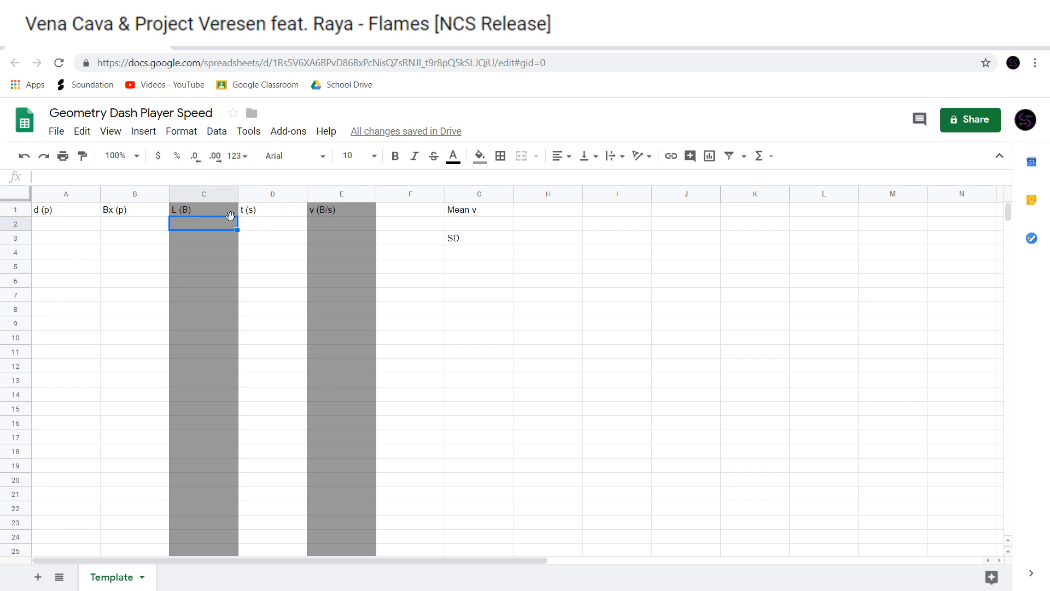
Enter the formula =A2/B2 in cell C2 to calculate the length in blocks
double_click(208, 225)
type("=")
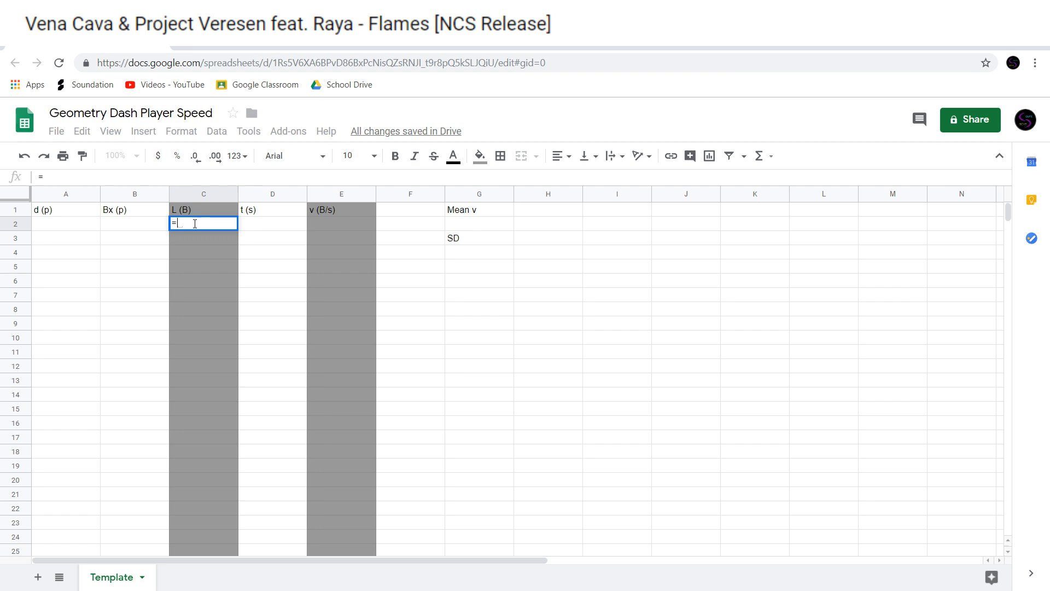
type("a2")
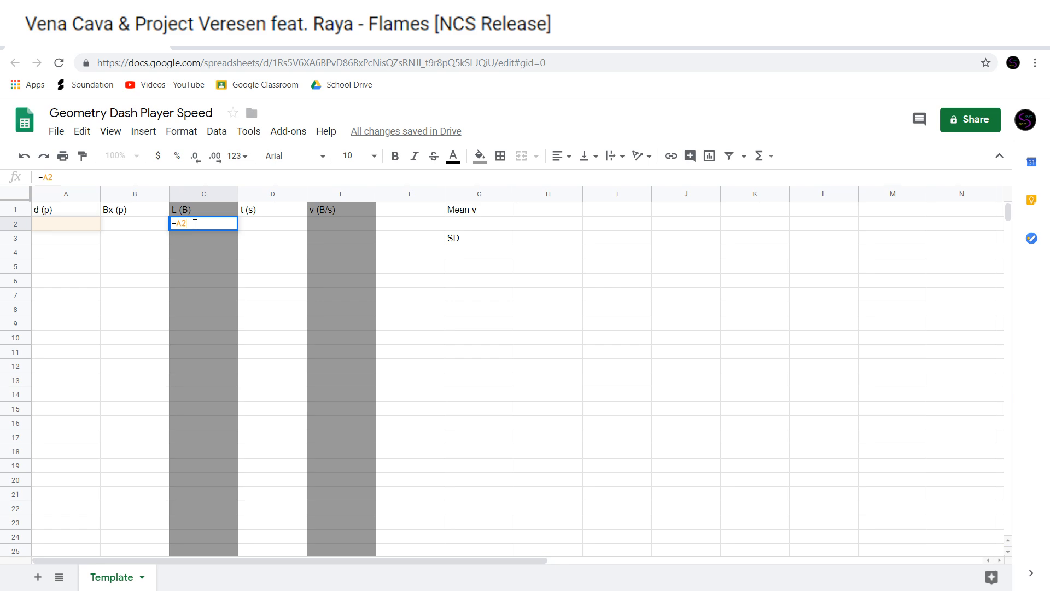
type("/")
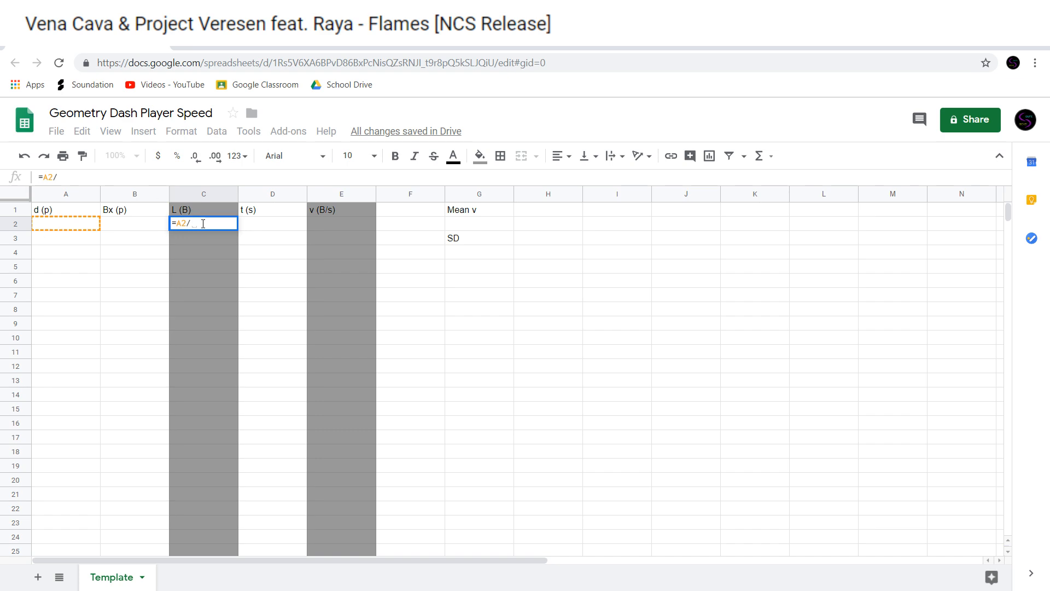
type("B2")
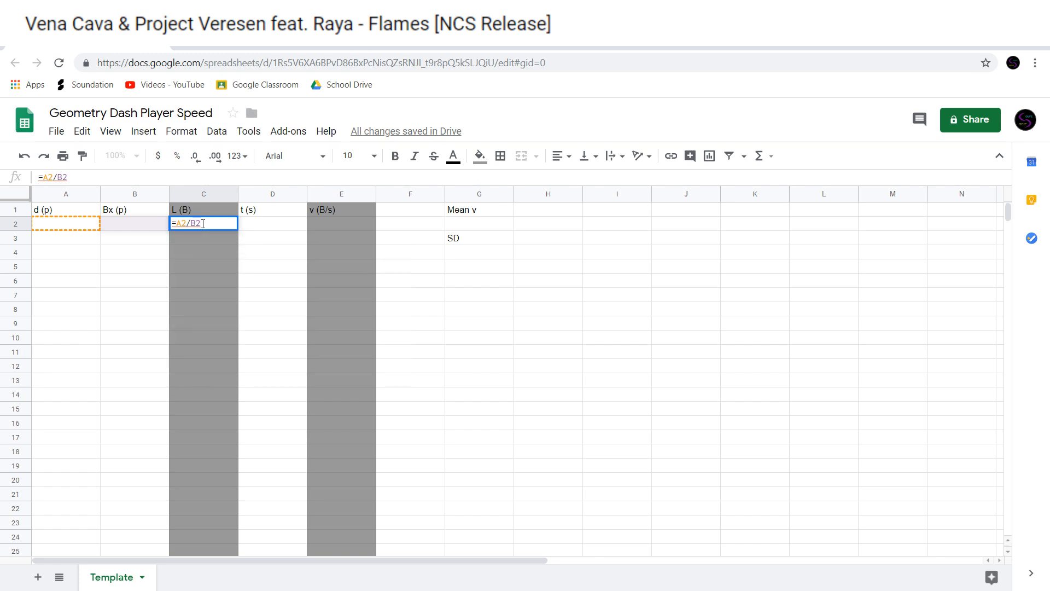
key("Return")
Try to rewrite the formula in C2 as an IF function that returns an empty string
left_click(202, 223)
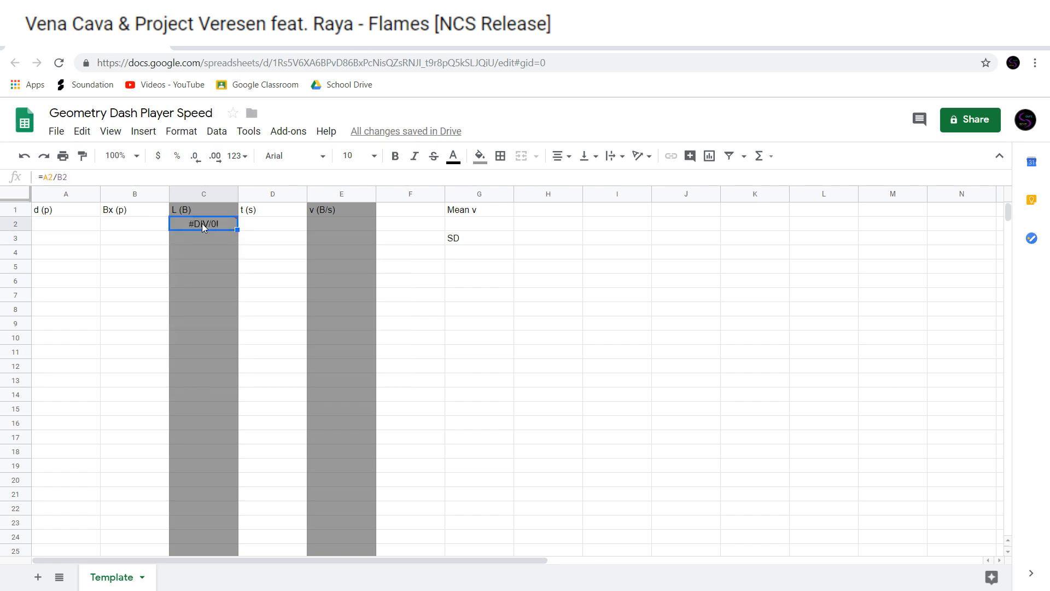
double_click(202, 223)
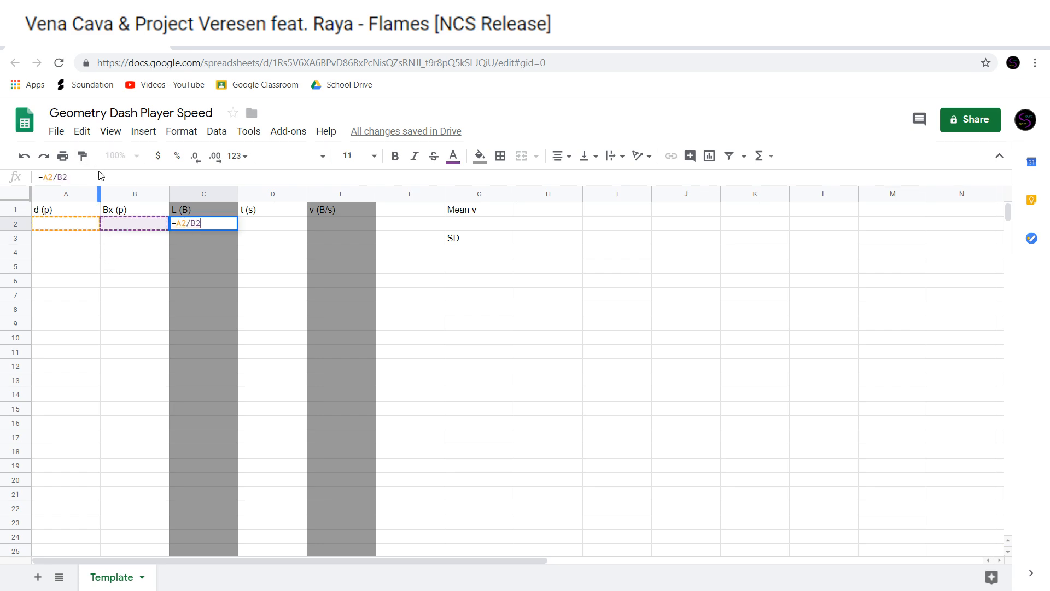
left_click(62, 177)
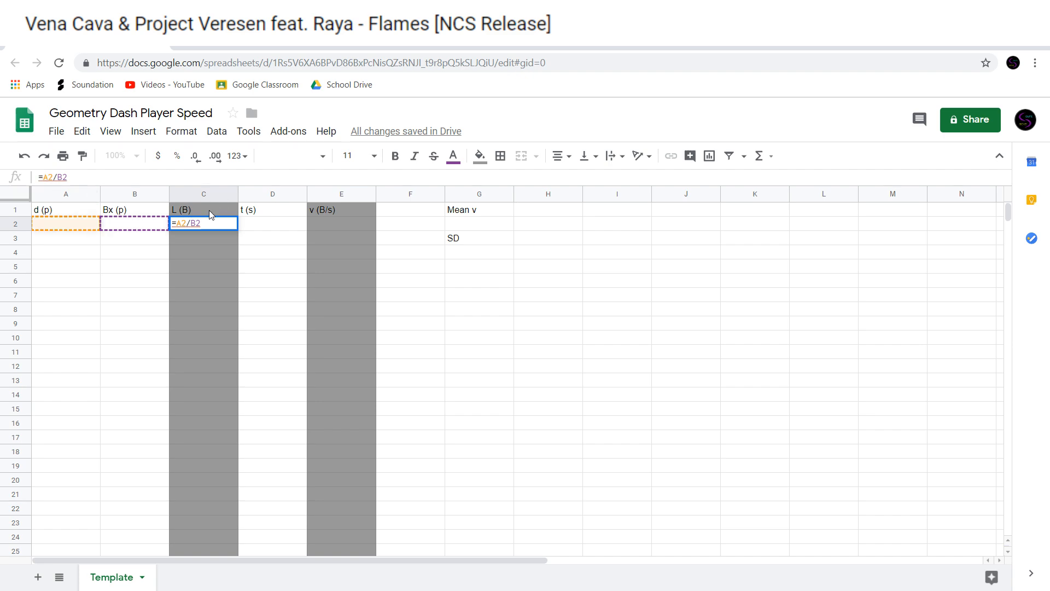
key("Escape")
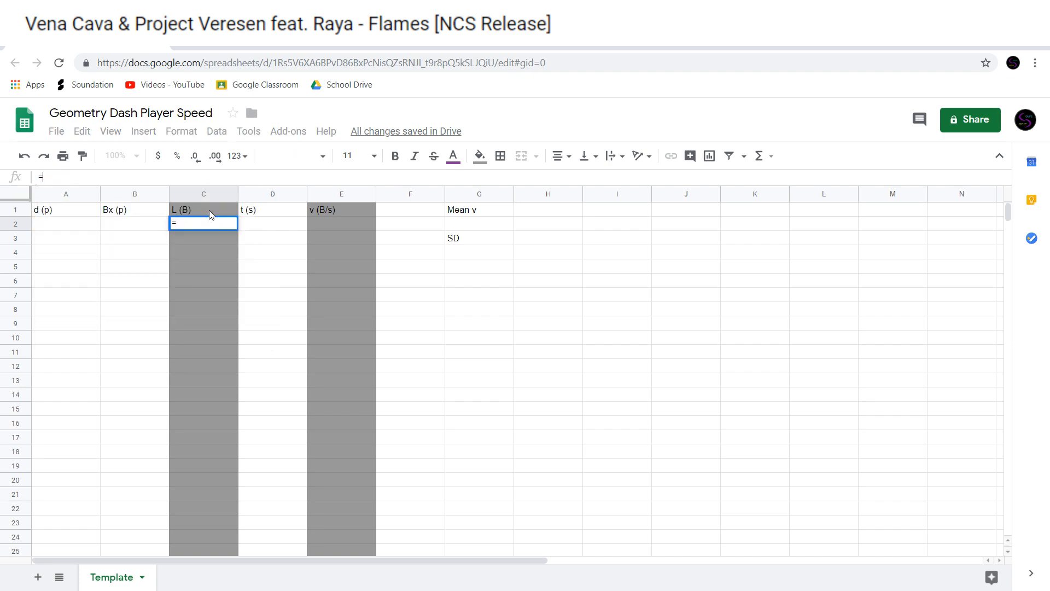
type("=if (")
key("BackSpace")
key("BackSpace")
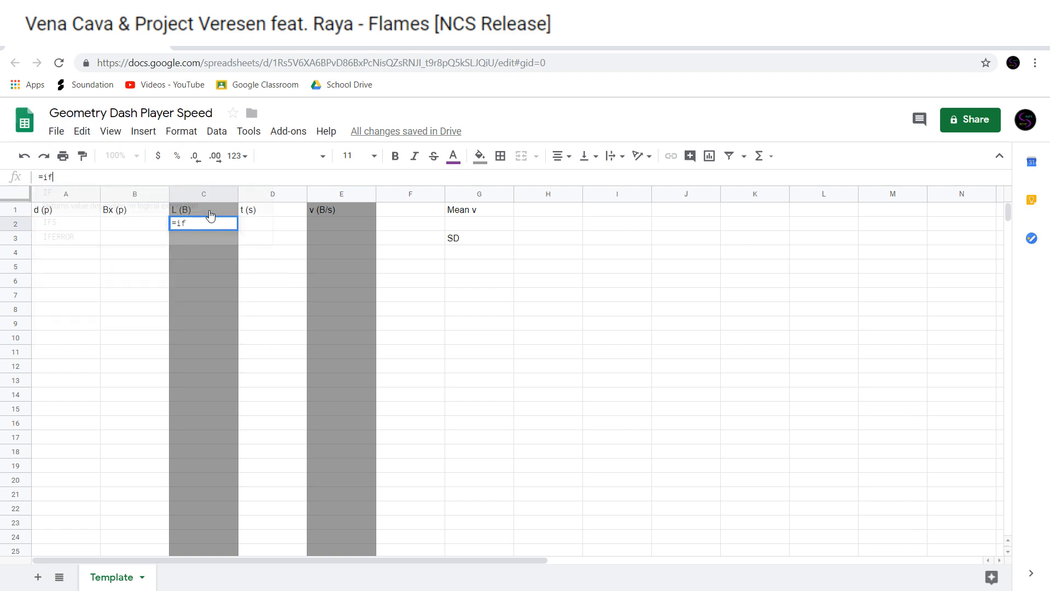
key("Tab")
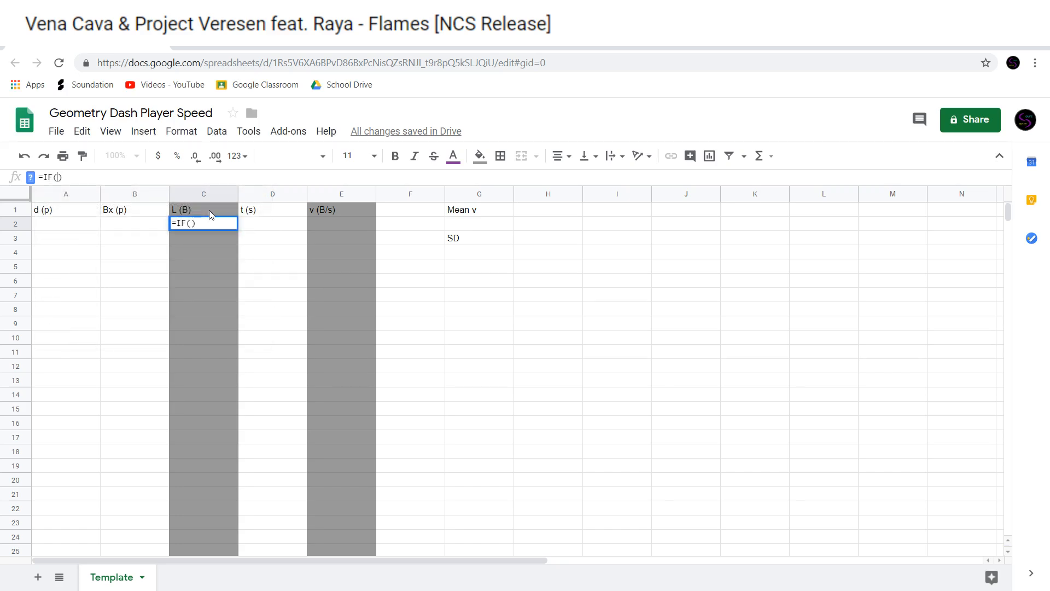
type(",\"\"")
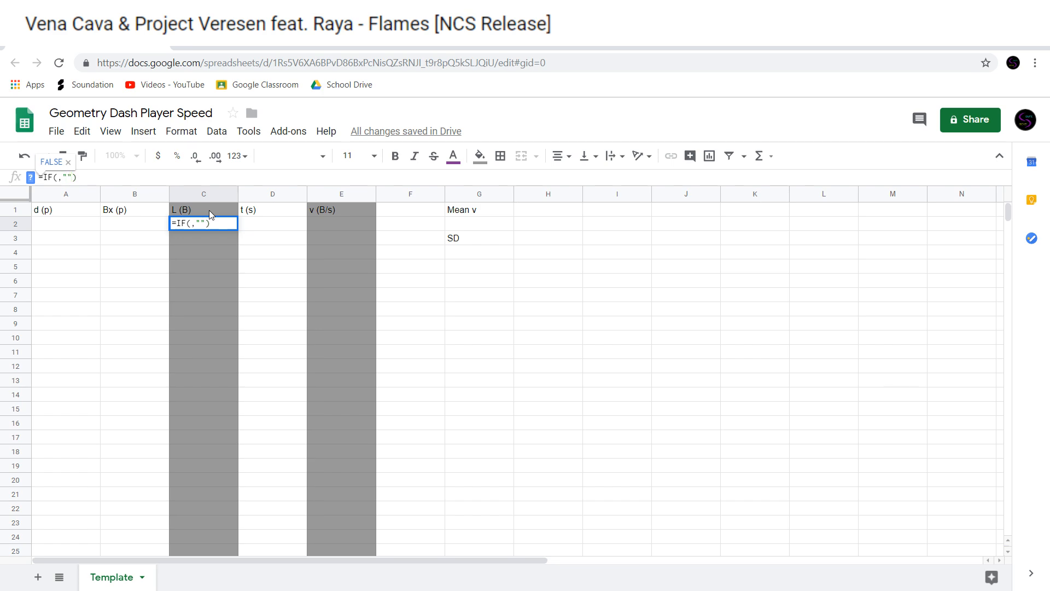
Replace the unfinished IF function in C2 with the formula =A2/B2
key("ctrl+a")
type("=")
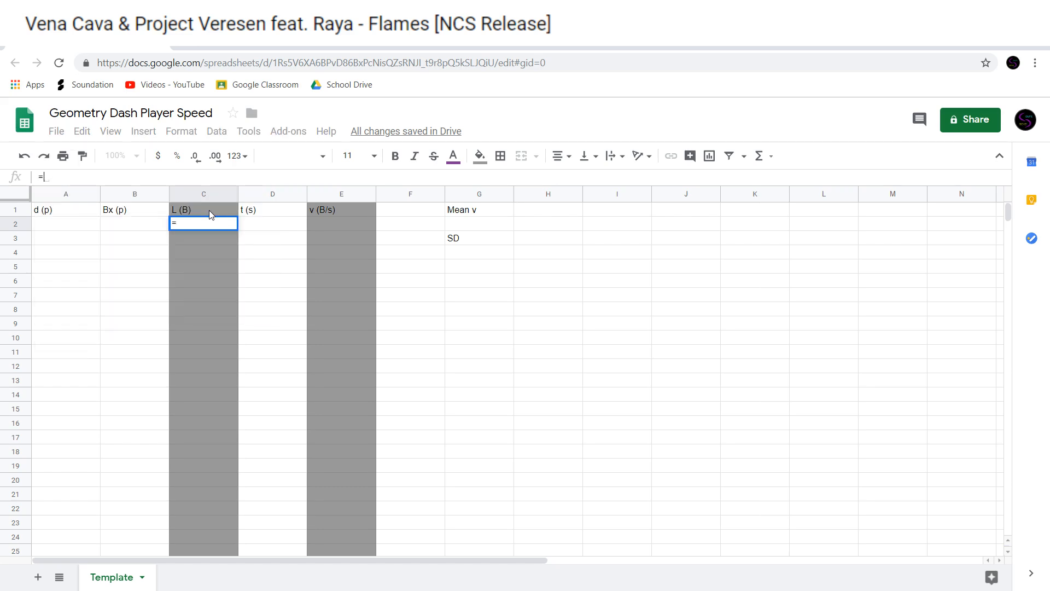
type("A2/")
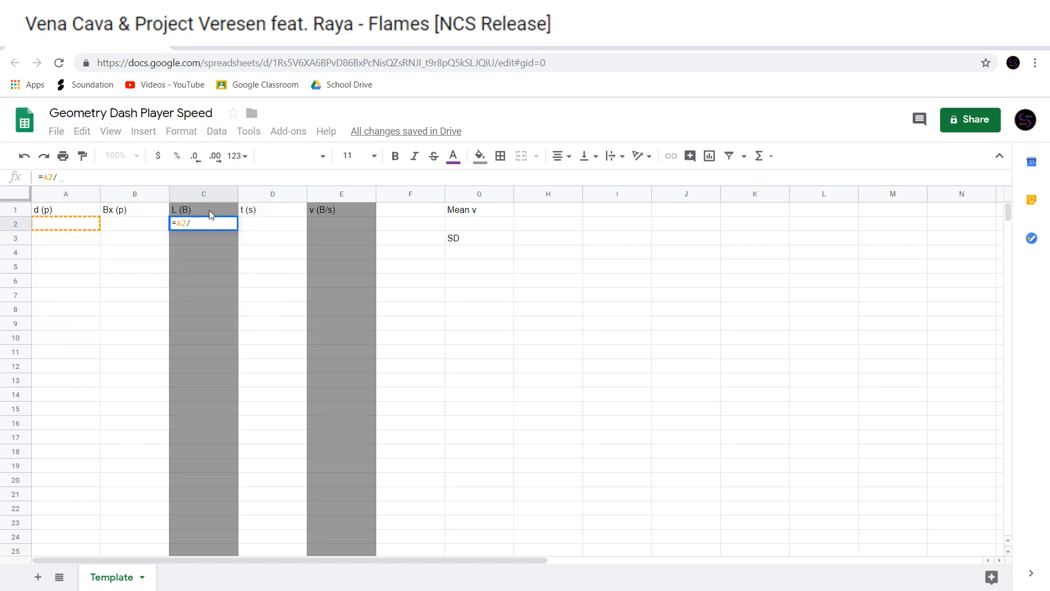
key("Left")
key("Return")
Fill the C2 formula down column C to row 1000
key("Up")
key("Down")
key("Up")
key("Down")
key("Up")
key("ctrl+shift+Down")
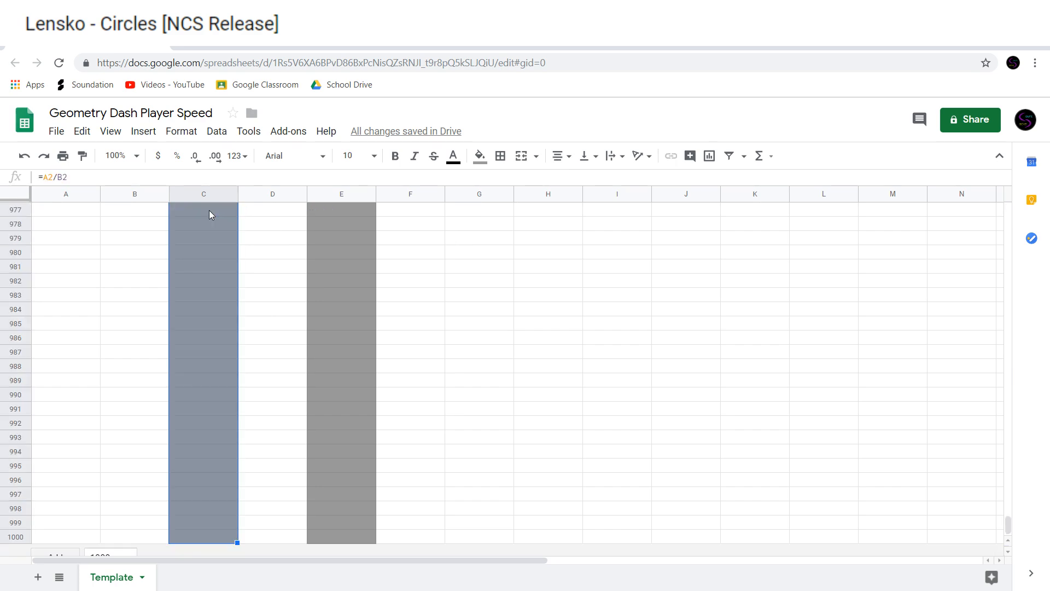
key("ctrl+d")
key("ctrl+Up")
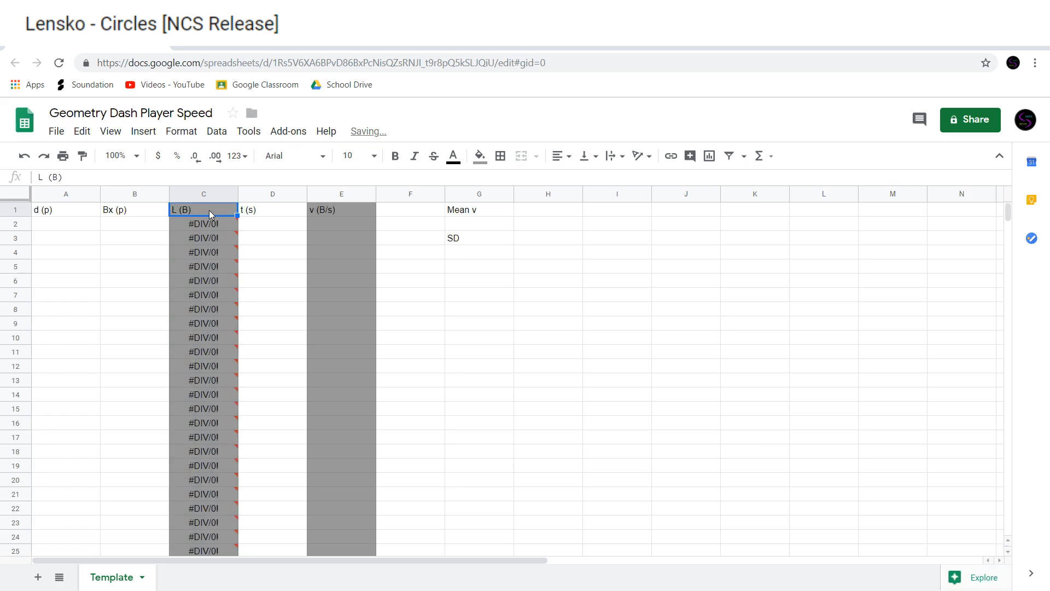
Enter the test value 1 in both cells A2 and B2
key("Down")
key("Left")
key("Left")
type("1")
key("Right")
type("1")
key("Down")
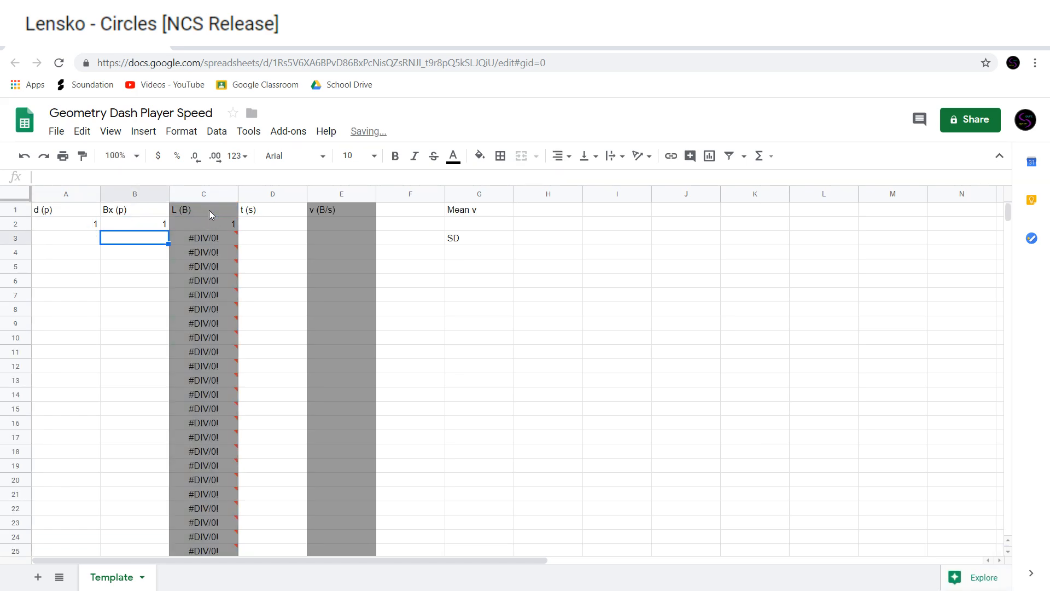
Clear the test values from cells B2 and A2
key("Up")
key("Delete")
key("Left")
key("Delete")
Enter the formula =C2/D2 in E2, the first cell below the v (B/s) heading
key("Right")
key("Right")
key("Right")
key("Down")
key("Up")
key("Up")
key("Down")
key("Right")
type("=")
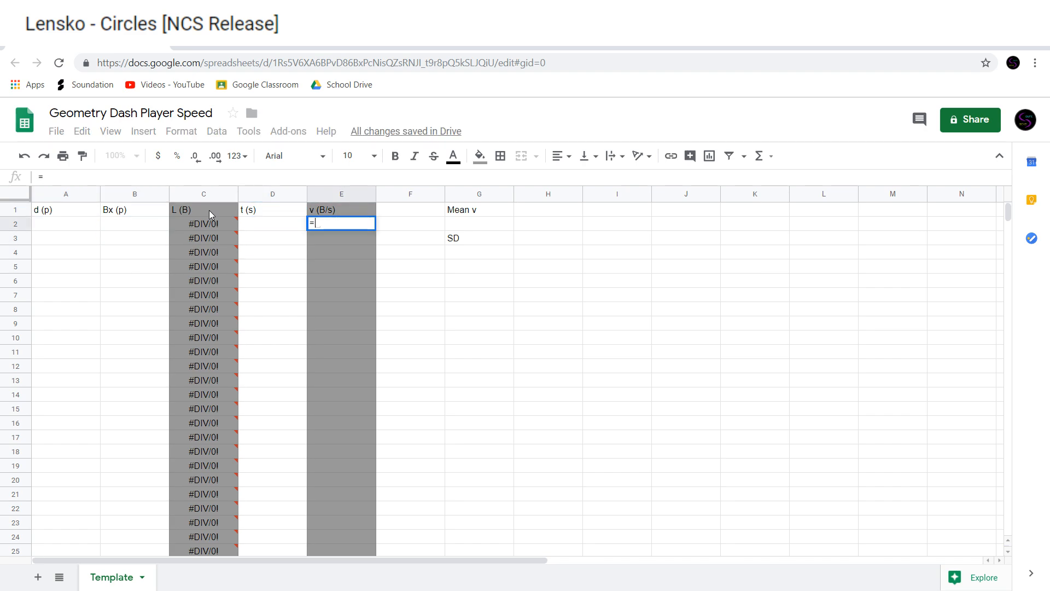
type("C2/")
key("BackSpace")
key("BackSpace")
key("BackSpace")
key("BackSpace")
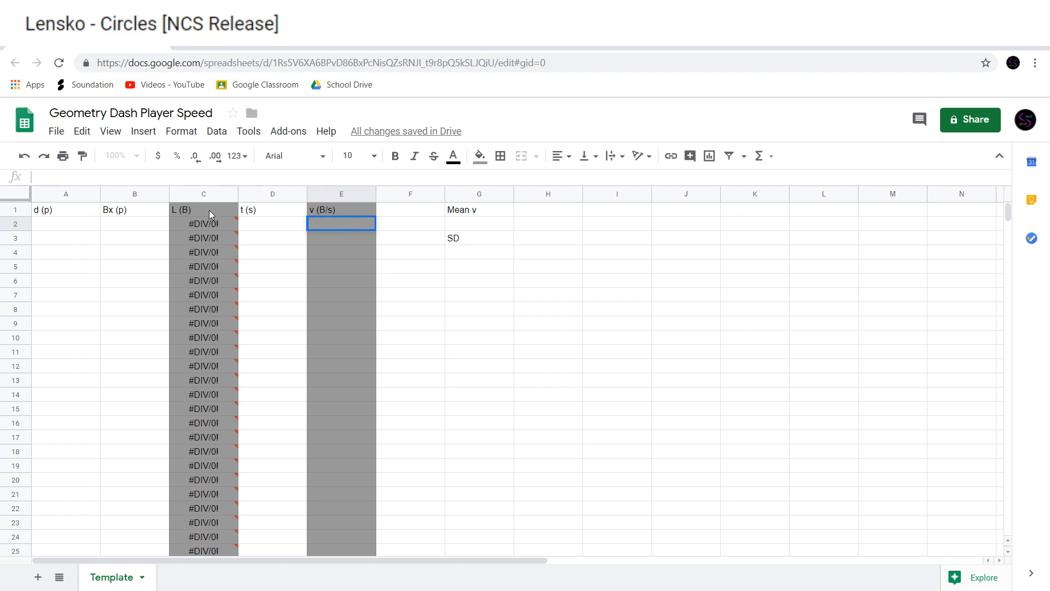
type("=")
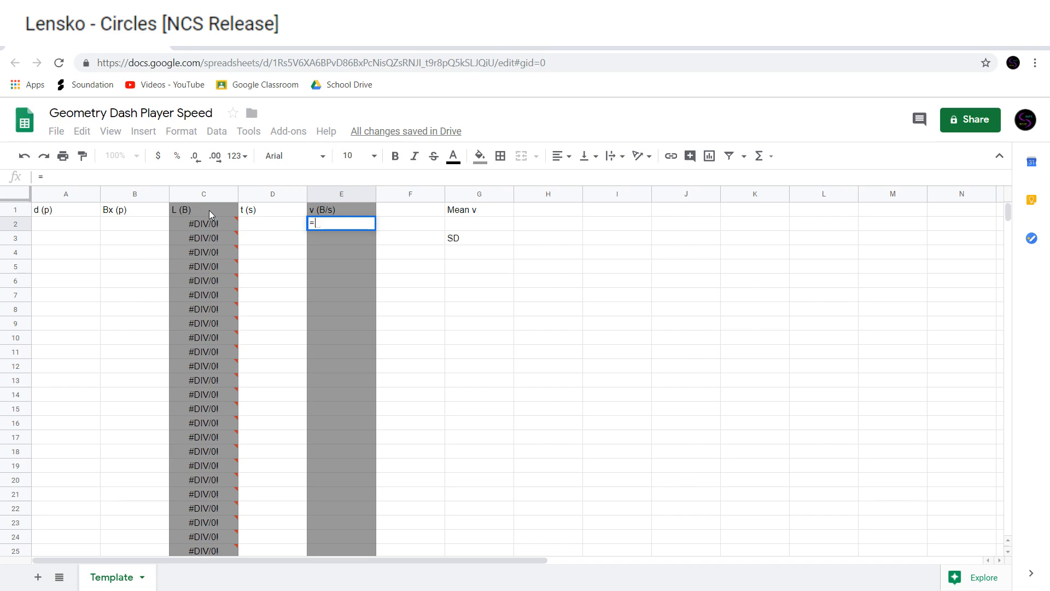
type("C2")
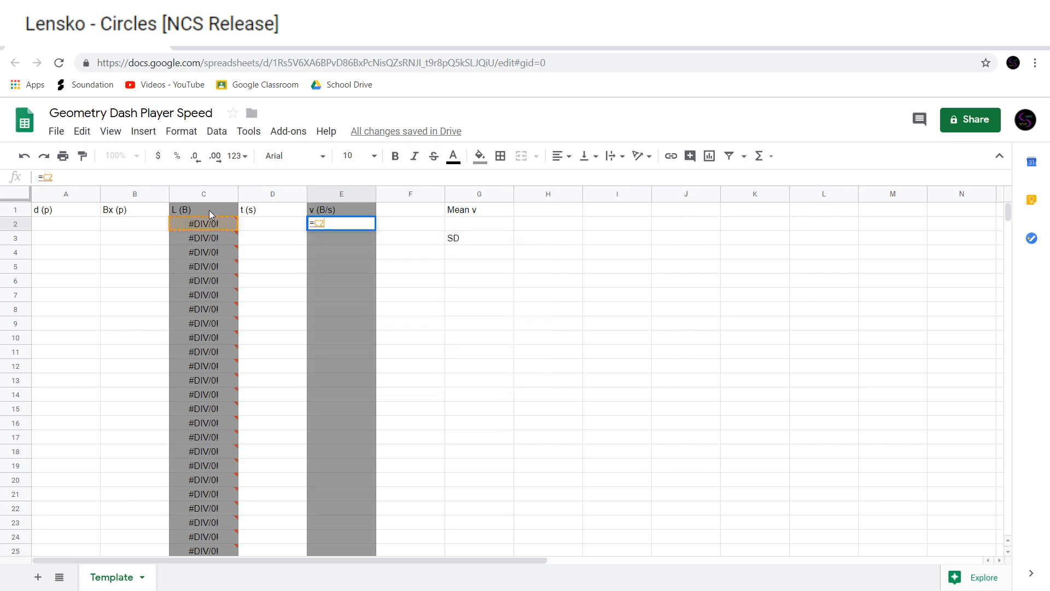
type("/")
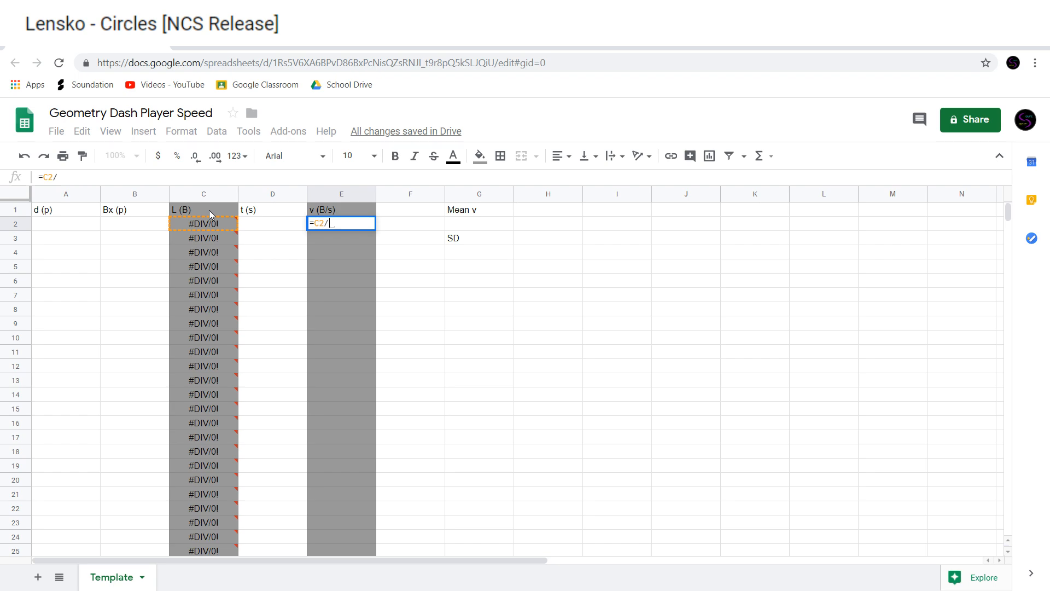
type("D2")
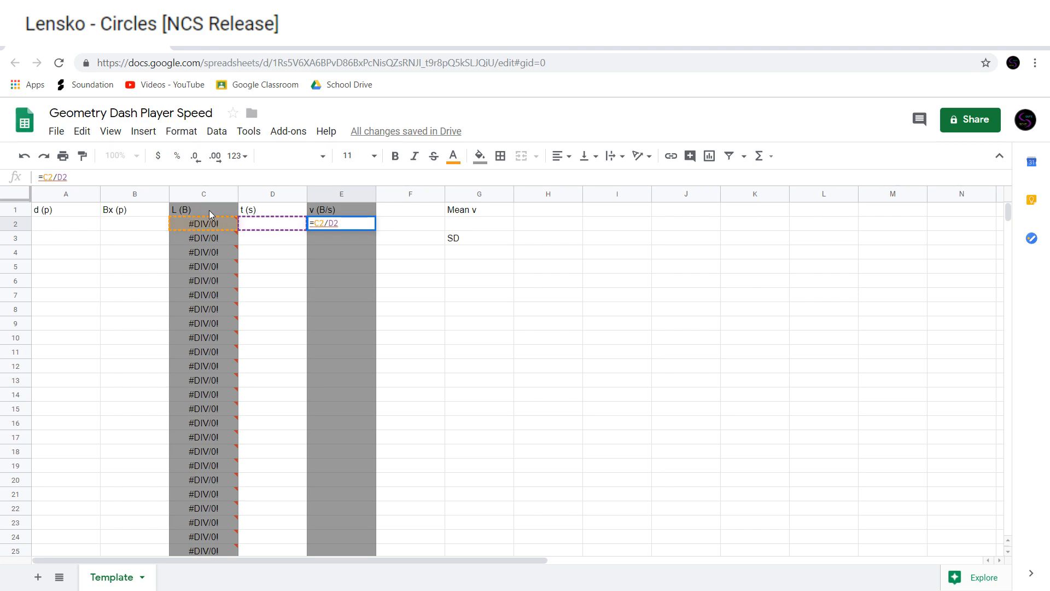
key("Return")
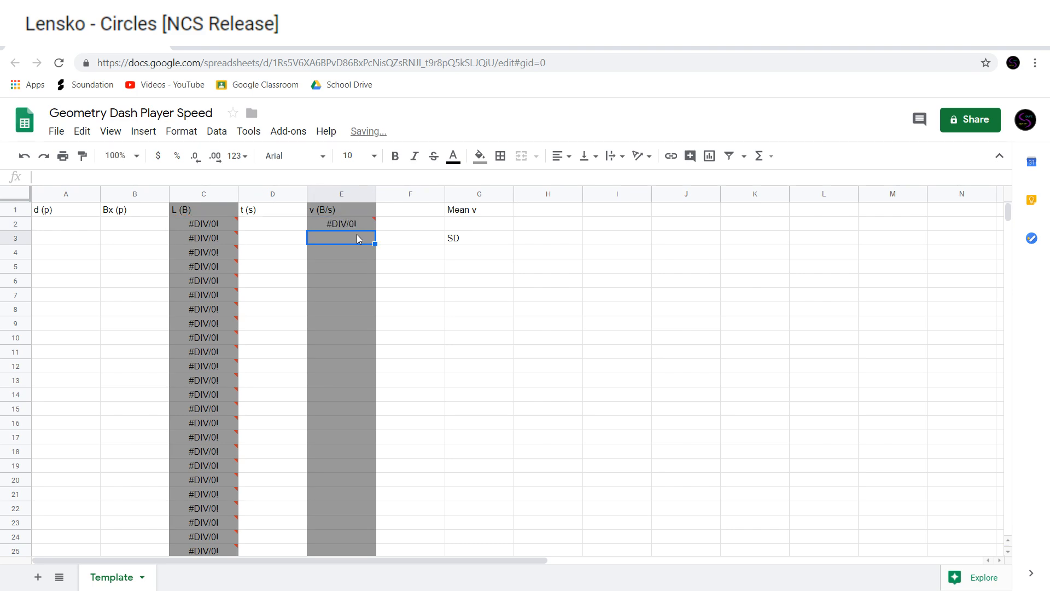
Fill the E2 formula down column E to row 1000
left_click(350, 224)
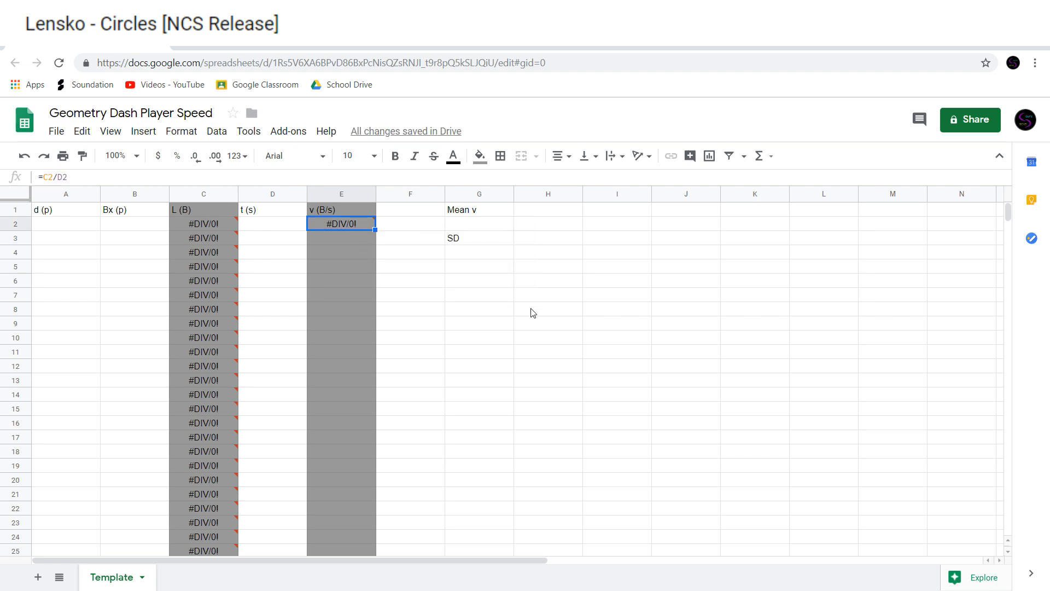
key("ctrl+shift+Down")
key("ctrl+d")
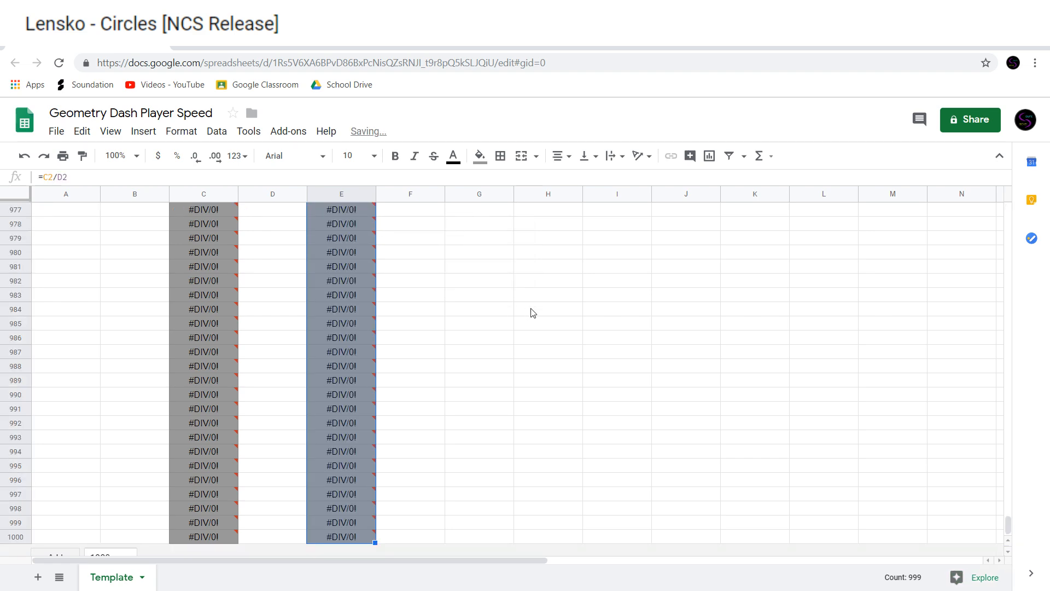
key("ctrl+Up")
key("Right")
key("Right")
key("Down")
key("Down")
key("Down")
key("Down")
key("Up")
key("Up")
key("Up")
key("Up")
key("Left")
key("Left")
key("Right")
key("Down")
key("Right")
key("Down")
key("Down")
key("Down")
key("Up")
key("Up")
key("Up")
key("Up")
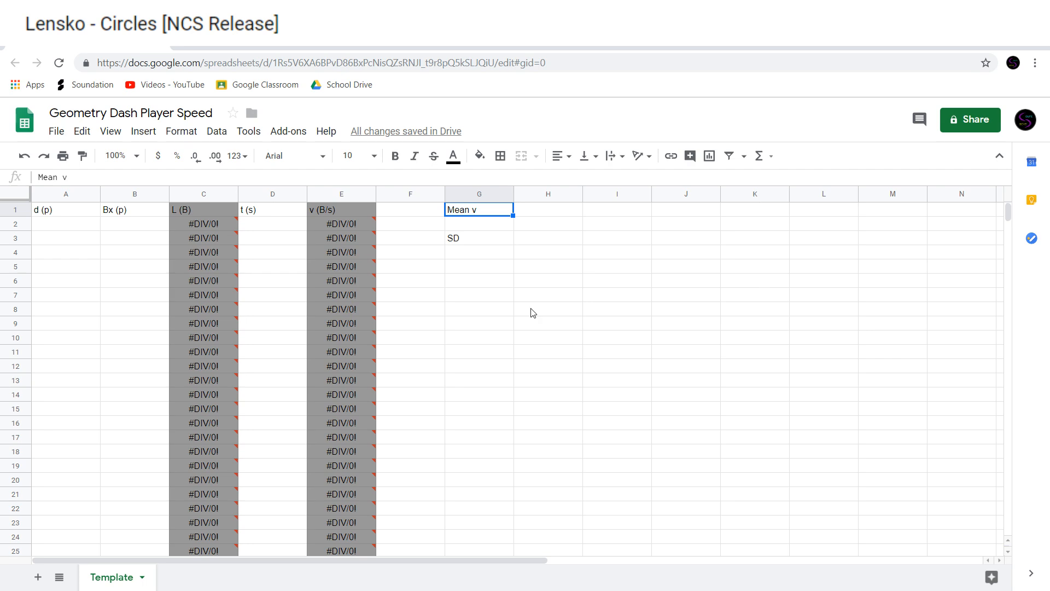
key("shift+Down")
key("shift+Down")
key("shift+Down")
key("shift+Up")
key("shift+Up")
key("shift+Up")
key("Down")
key("Up")
key("Left")
key("Left")
key("Right")
key("Down")
key("Up")
key("Right")
key("Down")
key("Down")
key("Up")
key("Up")
key("Left")
key("Left")
key("Right")
key("Down")
key("Up")
Shade column G from row 1 to row 1000 with the same dark gray as columns C and E
key("Right")
key("shift+Down")
key("shift+Down")
key("ctrl+shift+Down")
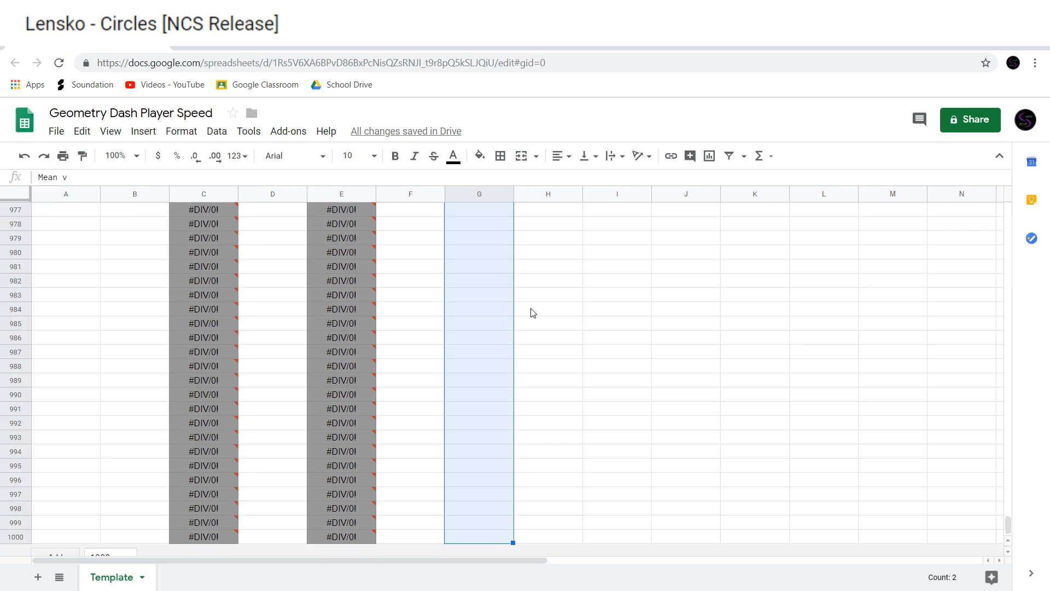
left_click(479, 156)
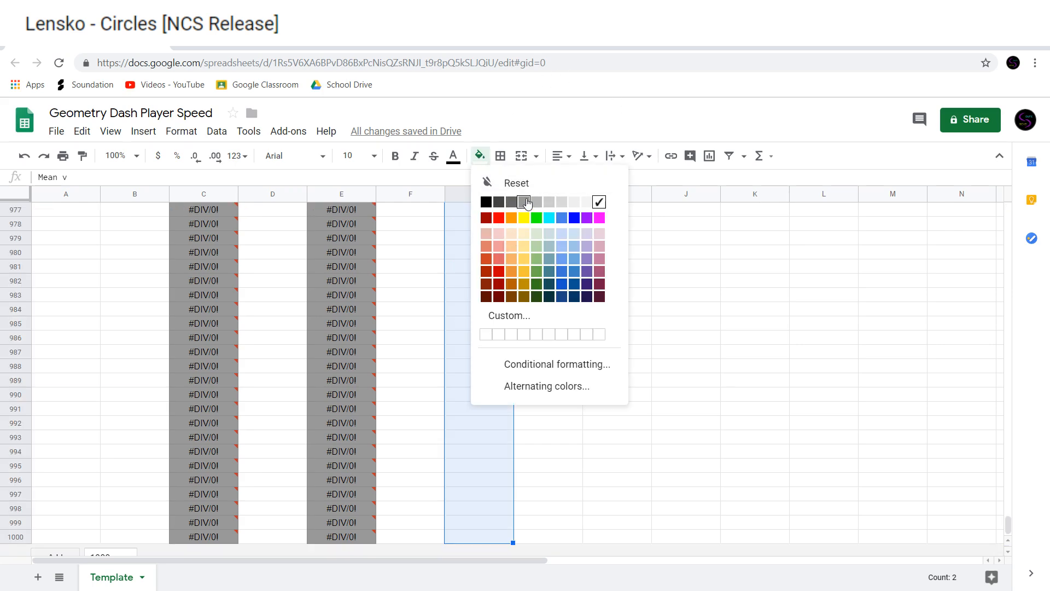
left_click(526, 203)
key("Left")
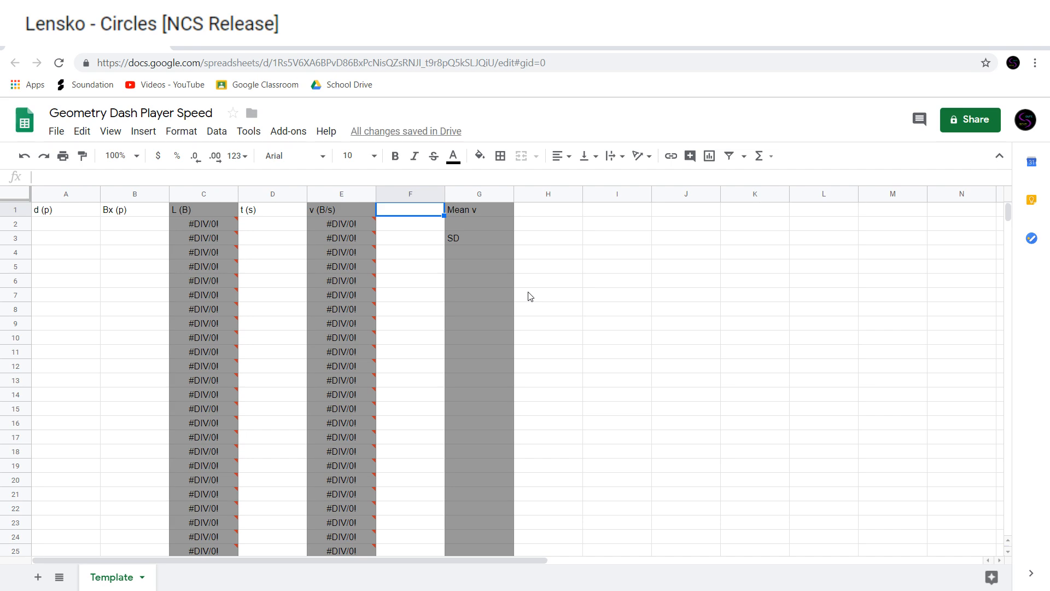
key("Down")
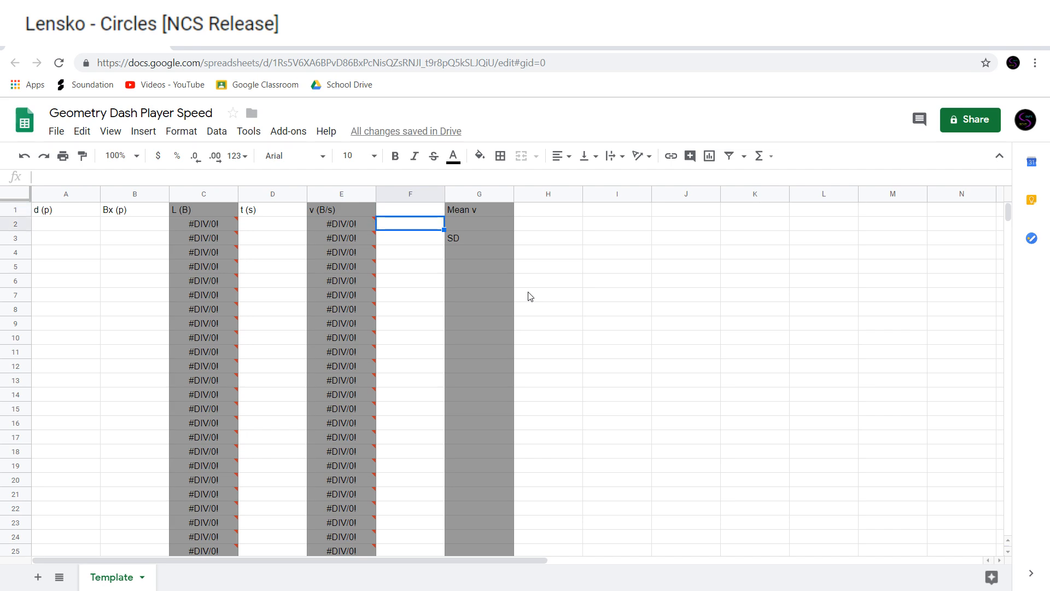
type("=")
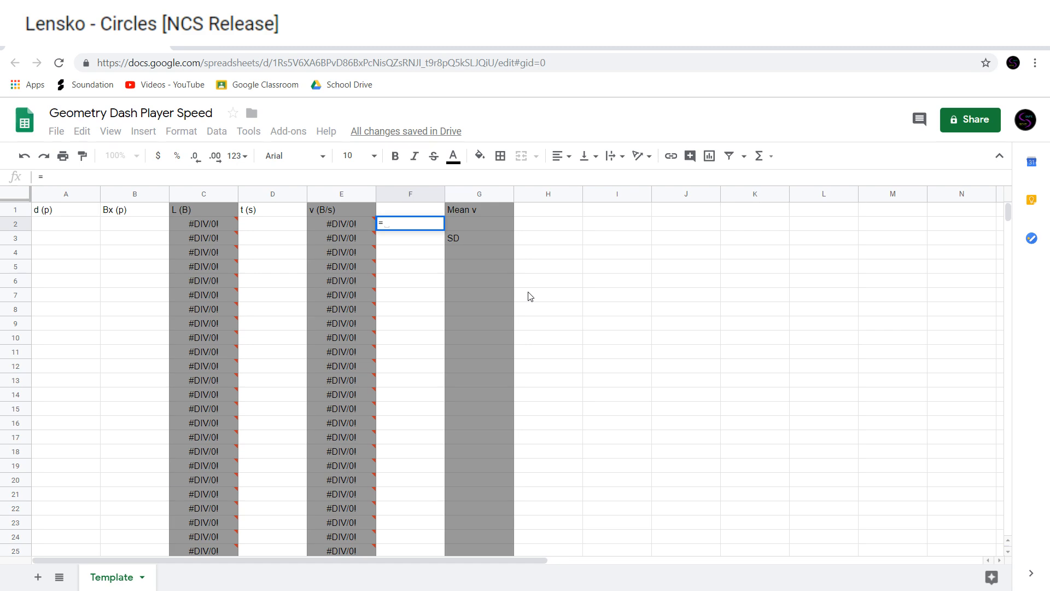
key("BackSpace")
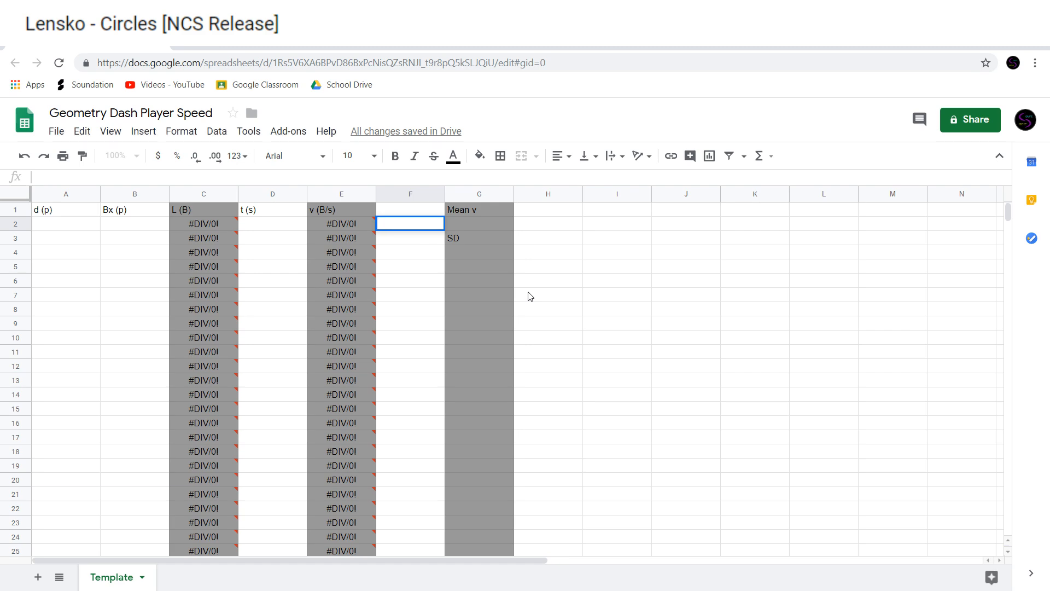
key("Up")
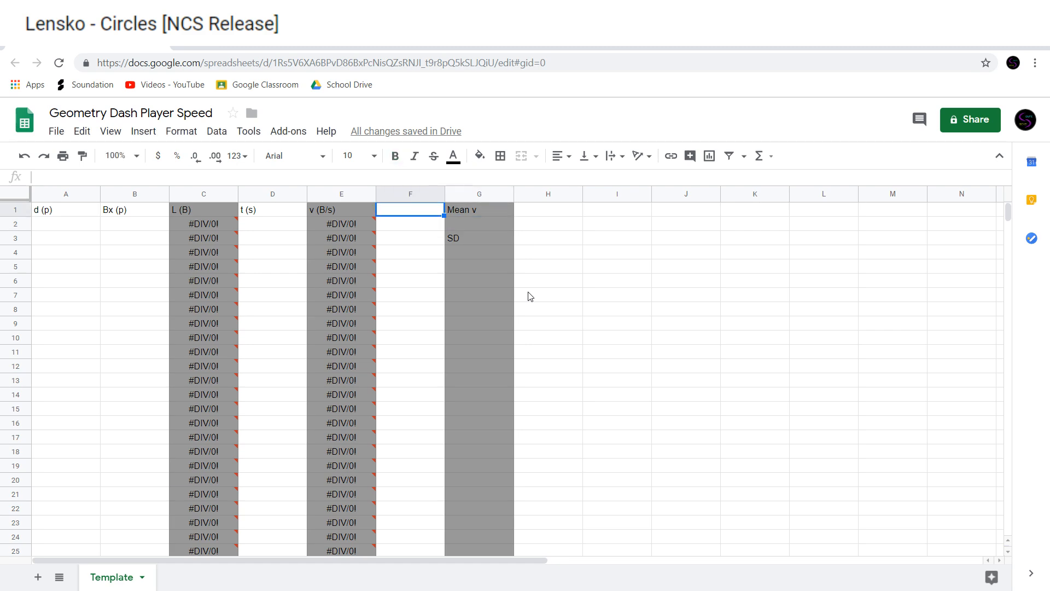
Enter the heading Calculation in cell F1
type("Calculation")
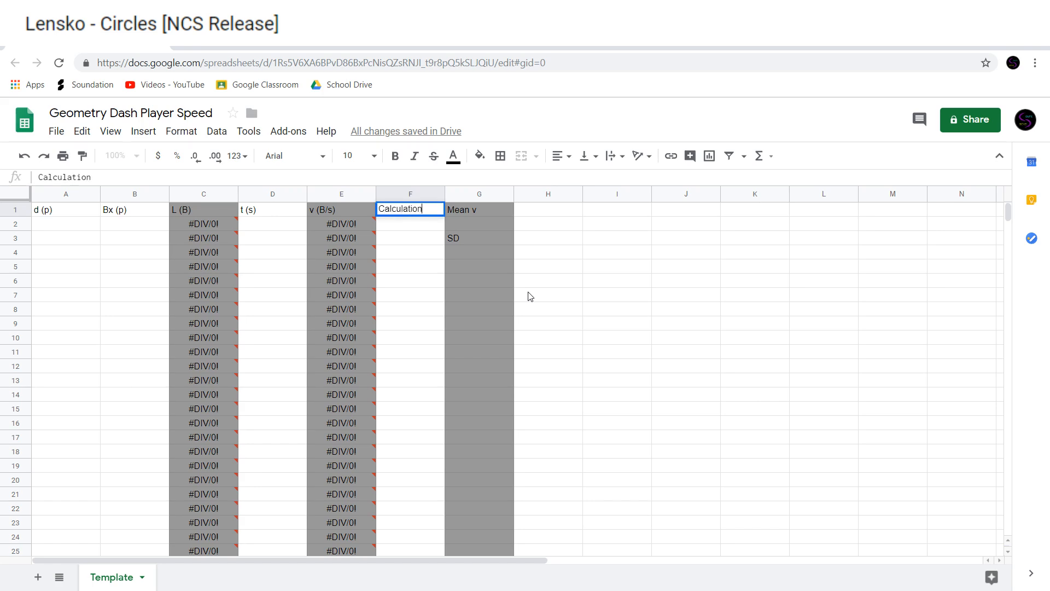
key("Return")
key("Up")
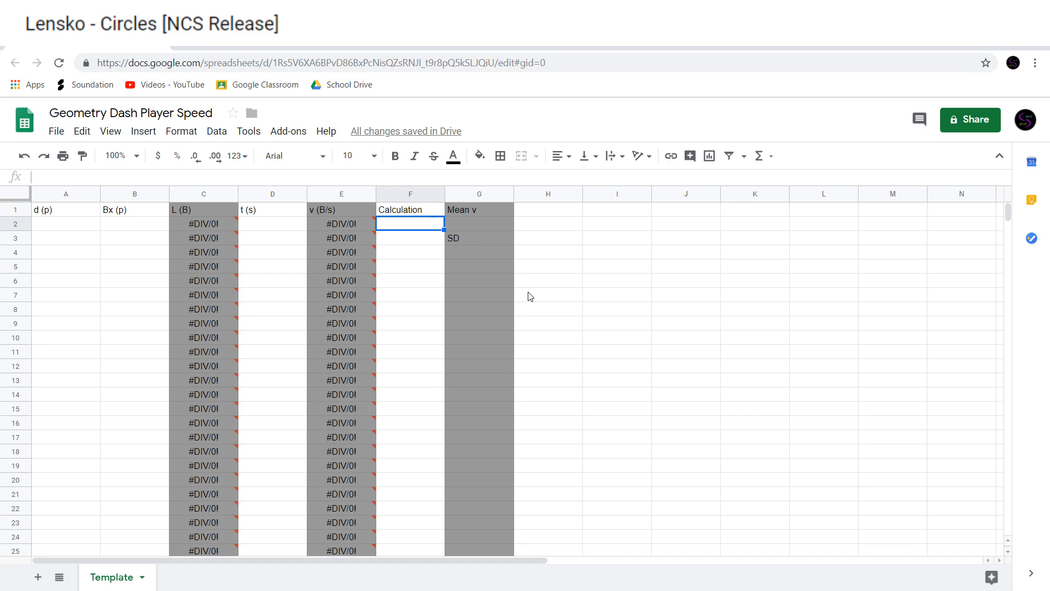
key("Down")
key("Down")
key("Up")
type("=")
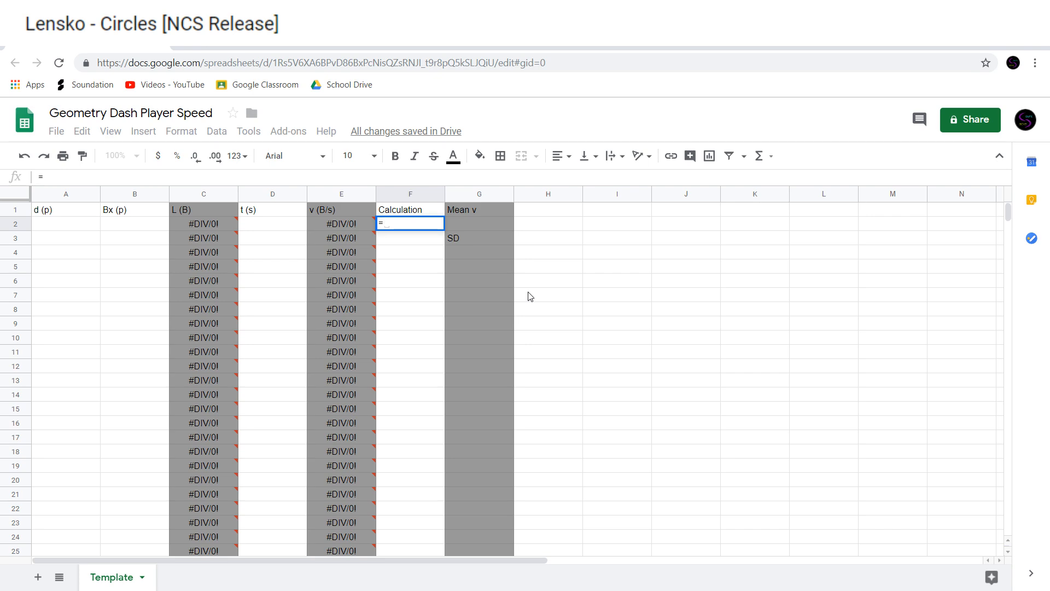
key("Right")
key("Left")
key("Left")
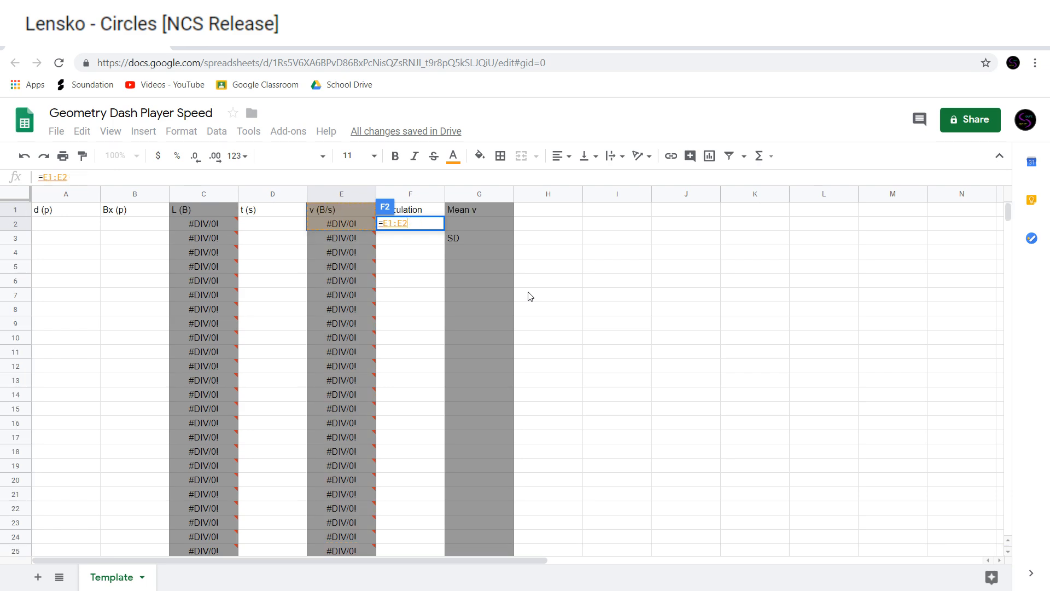
key("Right")
key("Return")
key("Up")
key("Delete")
Try to build a formula in F2 that squares an IF function on E2, as =(IF(E2))^2
type("=")
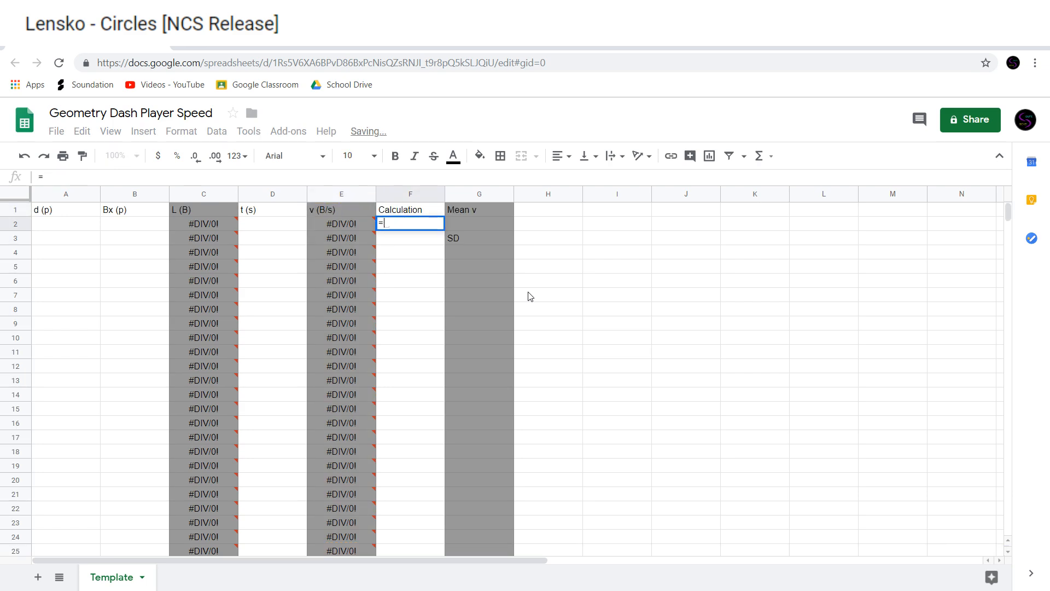
left_click(504, 177)
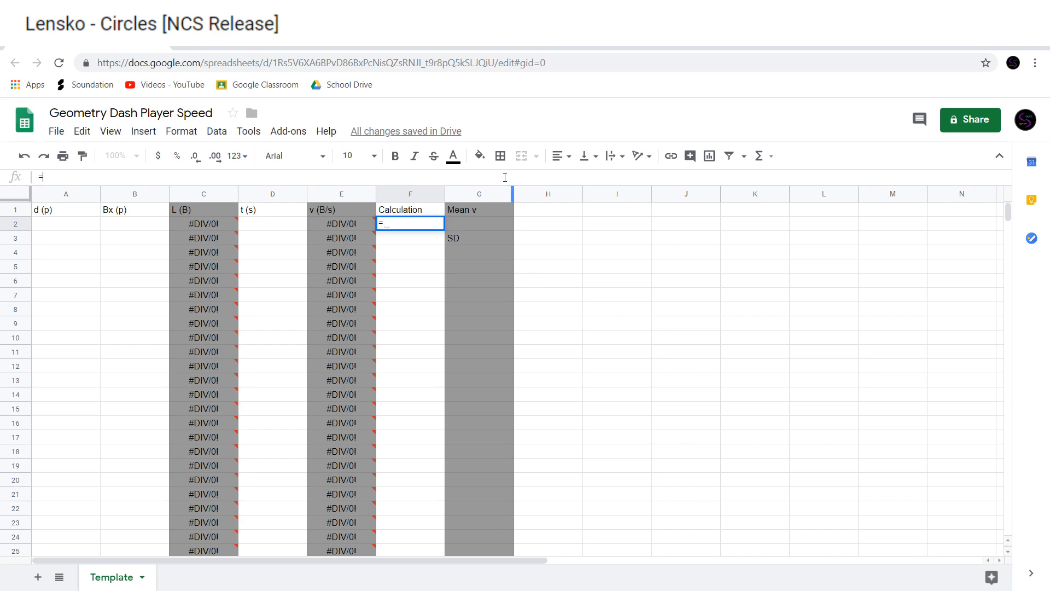
type("()")
type("^2")
key("Left")
key("Left")
key("Left")
type("IF")
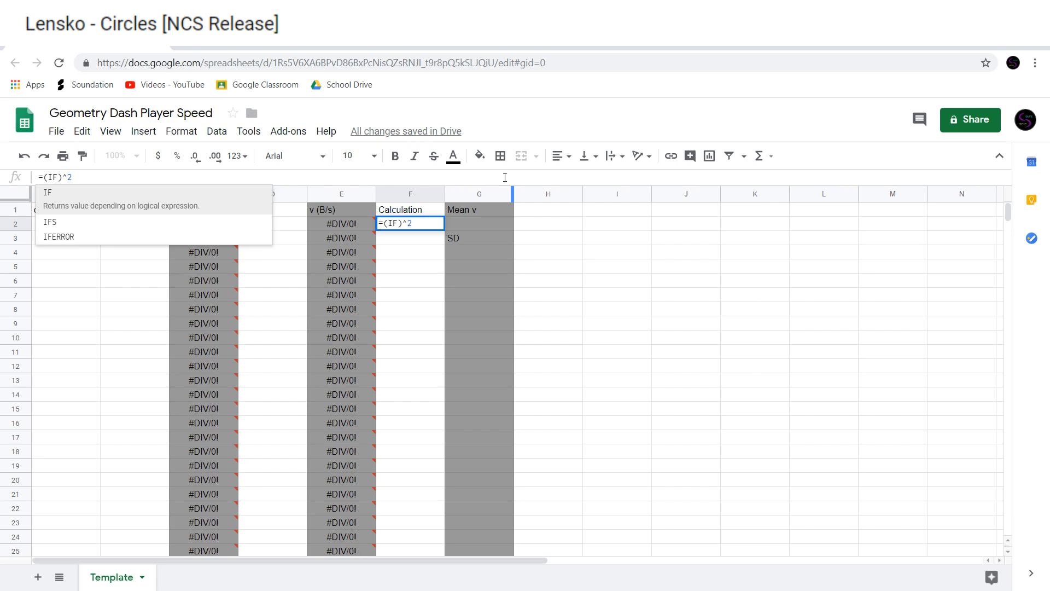
type("(")
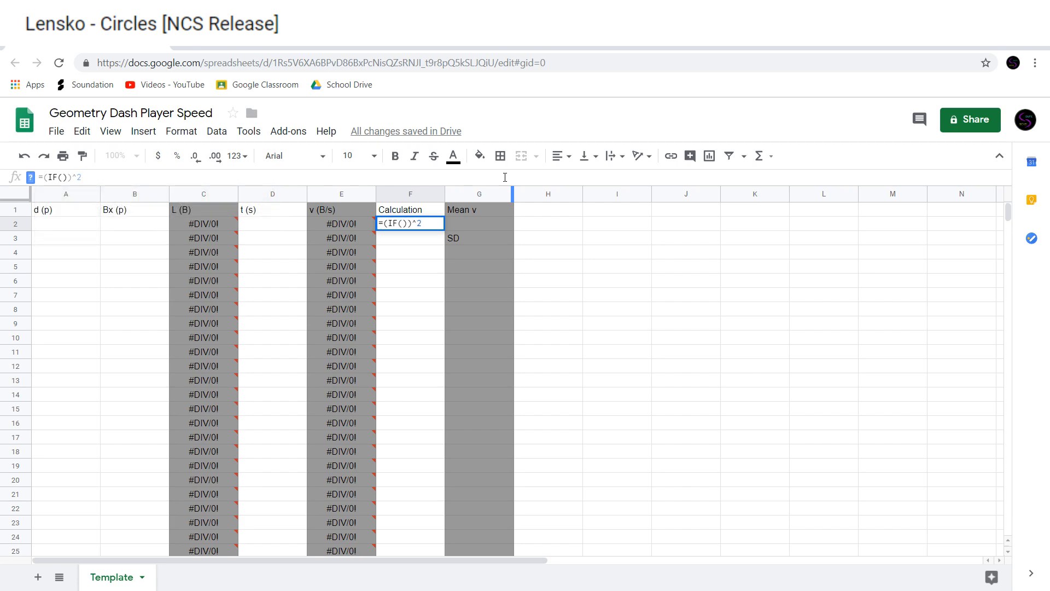
type("E")
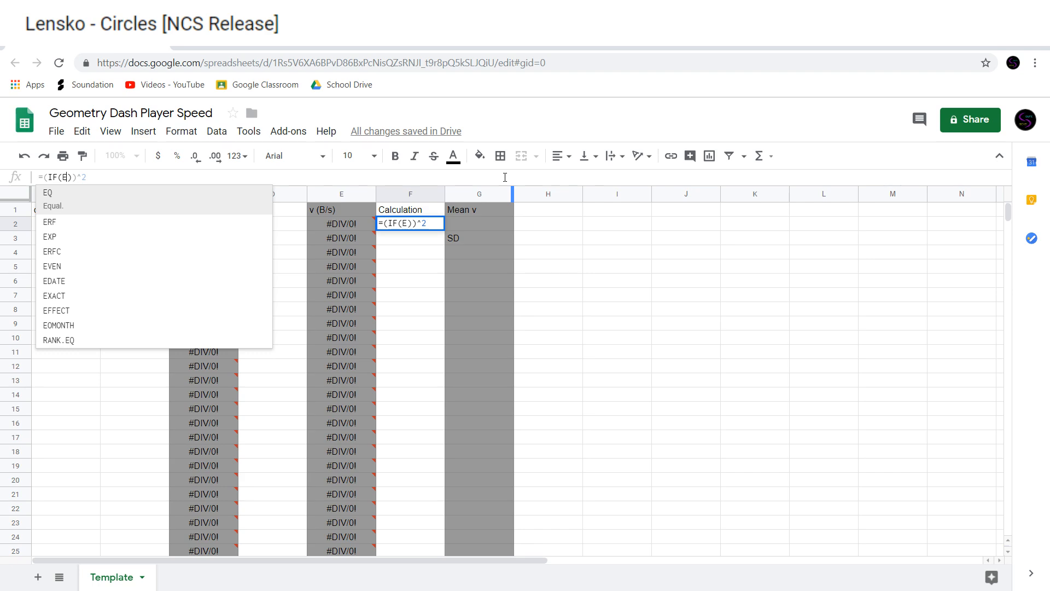
type("2")
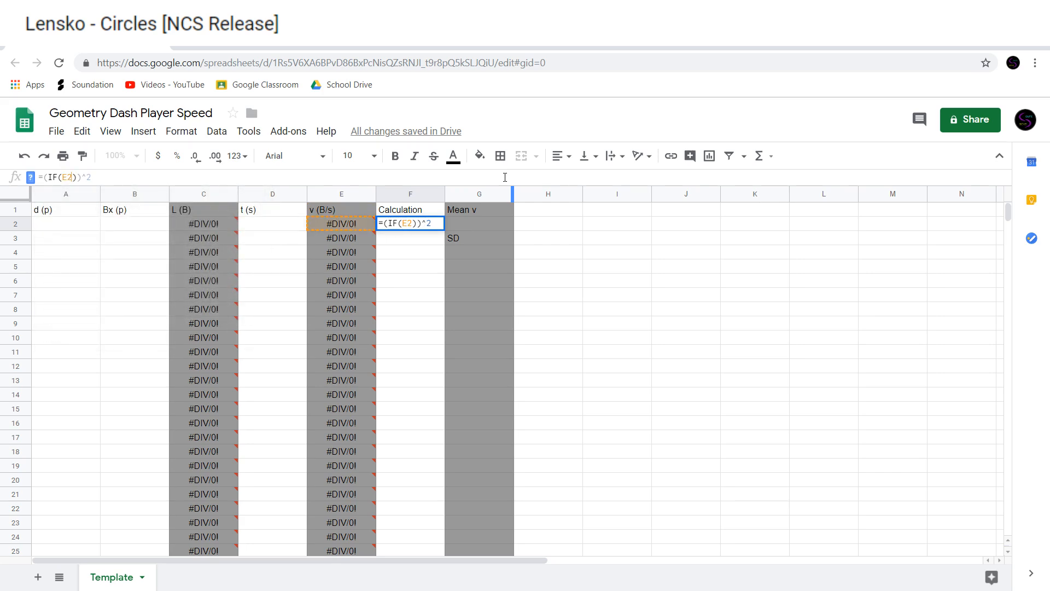
Try adding ">=0" as the IF function's second argument, making the F2 formula =(IF(E2,">=0"))^2
type(",\"\"")
type("=")
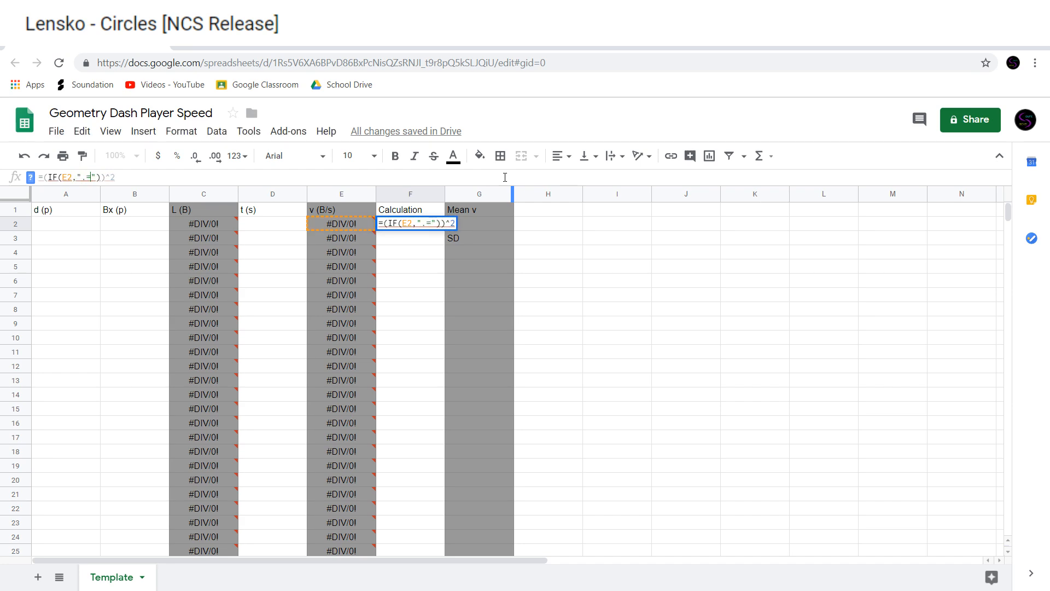
key("Left")
type(".")
key("Right")
type("0")
key("Left")
key("Left")
key("BackSpace")
type(">")
key("Right")
key("Right")
key("Right")
key("Right")
key("End")
left_click(78, 177)
left_click(75, 223)
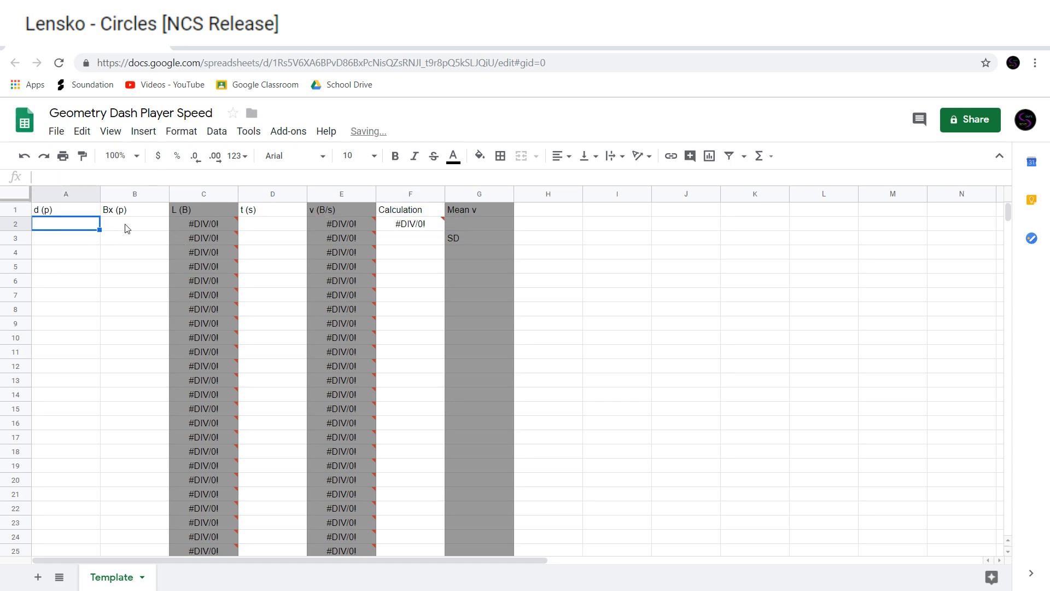
Test the F2 formula by entering 1 in D2, 1 in B2 and 2 in A2
left_click(245, 223)
type("1")
left_click(113, 226)
type("1")
left_click(71, 234)
left_click(388, 225)
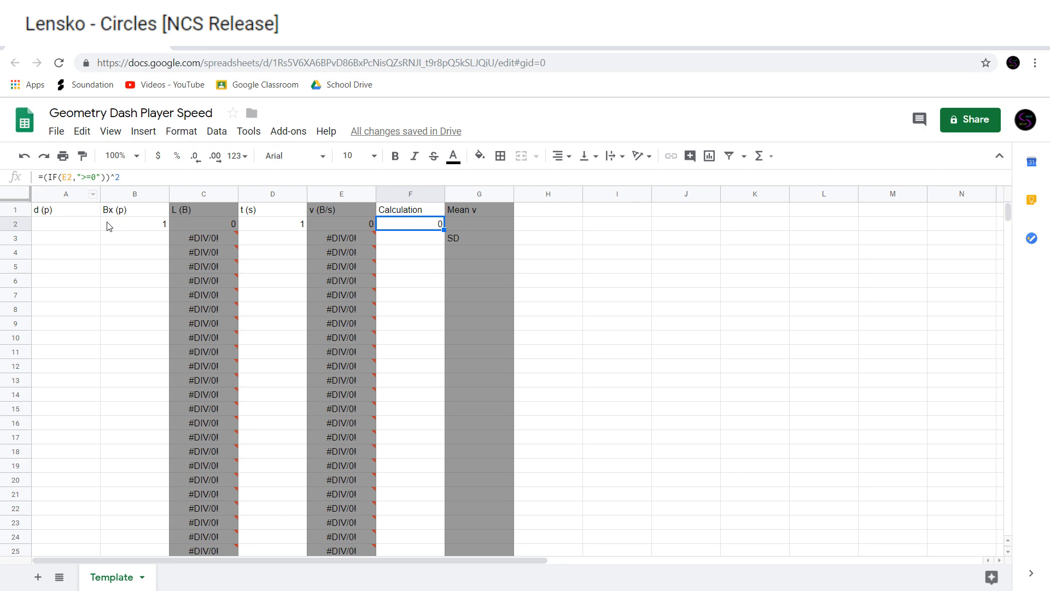
left_click(72, 232)
type("2")
left_click(96, 254)
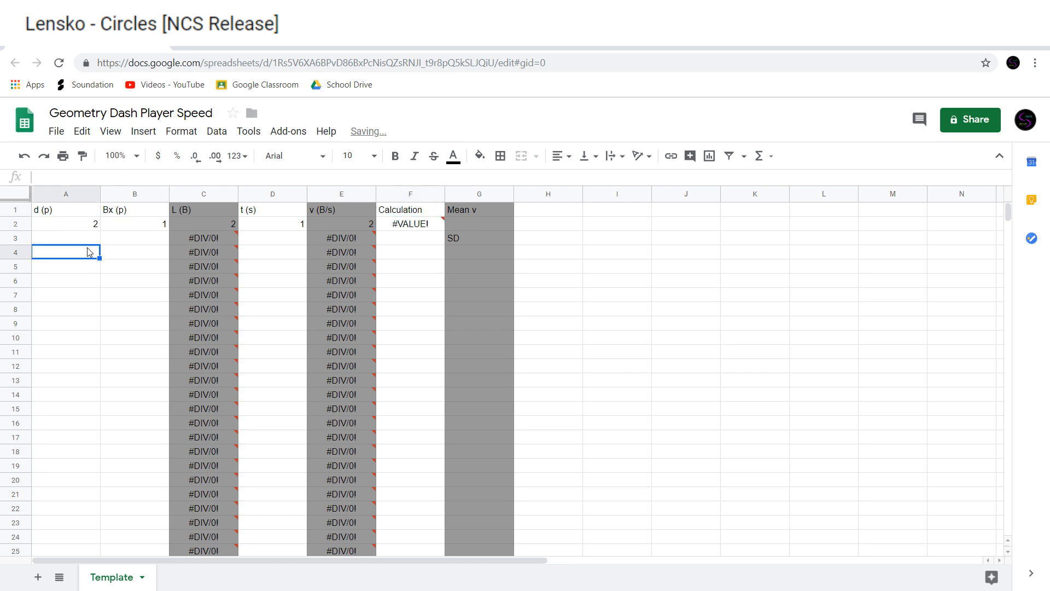
Clear the test values from cells A2, B2 and D2
left_click(68, 221)
key("Delete")
left_click(130, 225)
key("Delete")
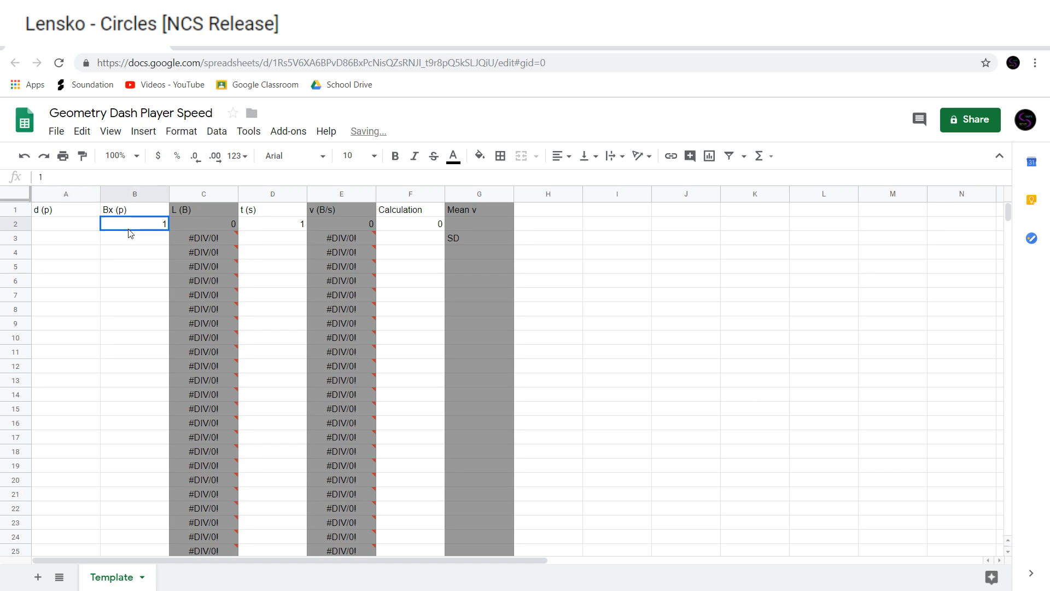
left_click(273, 227)
key("Delete")
Replace the formula in F2 with one that starts by subtracting a bracketed term from E2, as =(E2-())
left_click(410, 224)
left_click_drag(120, 177, 44, 178)
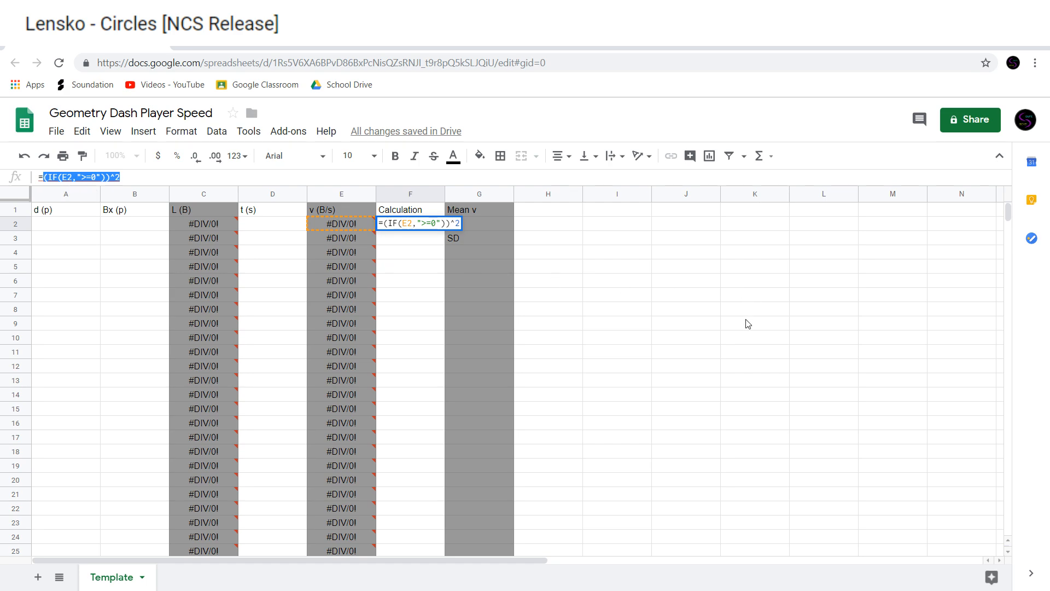
key("BackSpace")
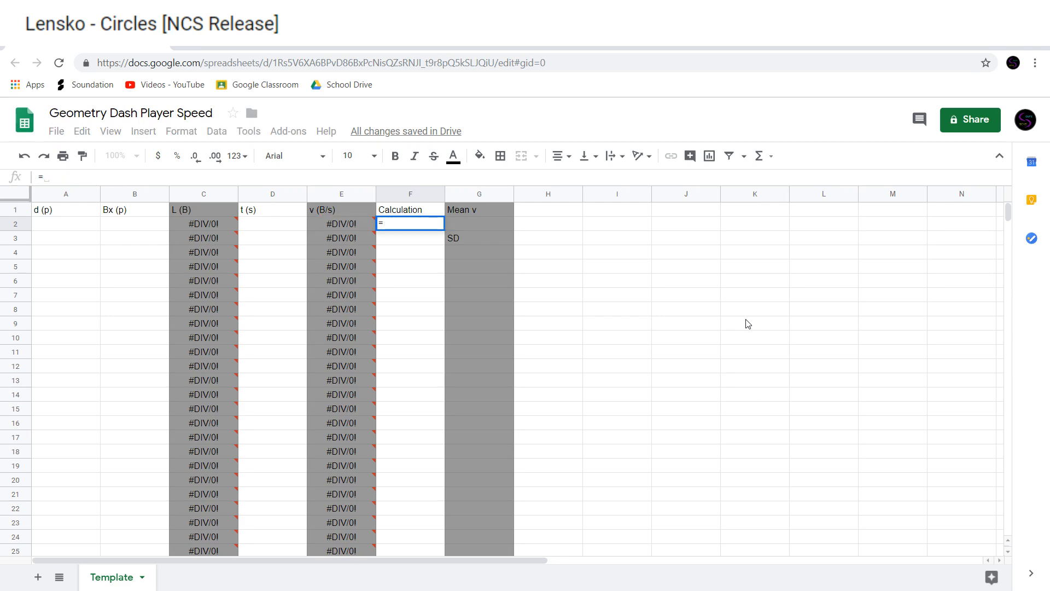
type("E")
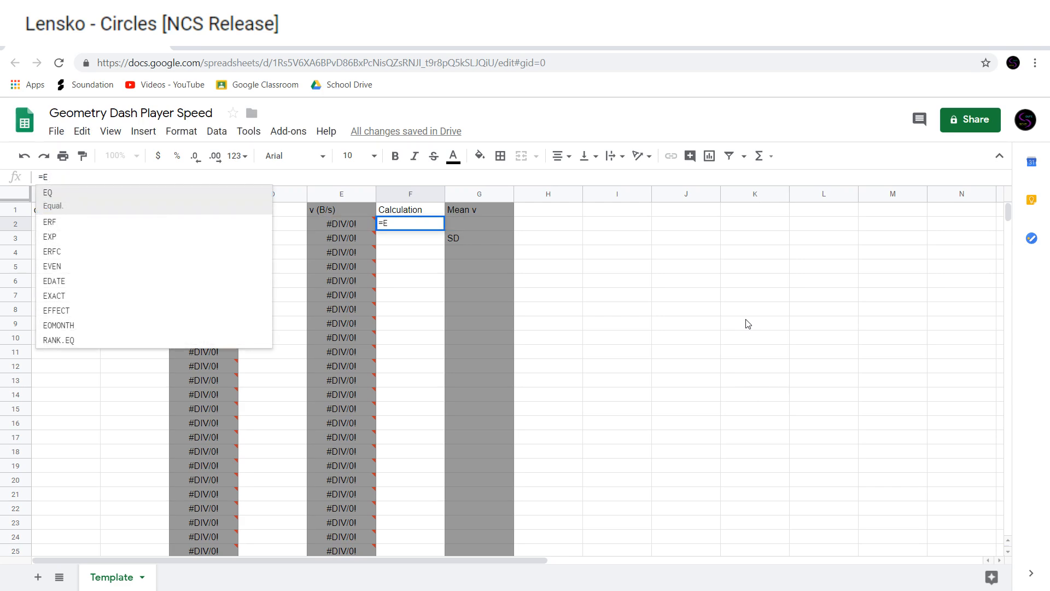
type("2")
key("BackSpace")
key("BackSpace")
type("(")
type("E2")
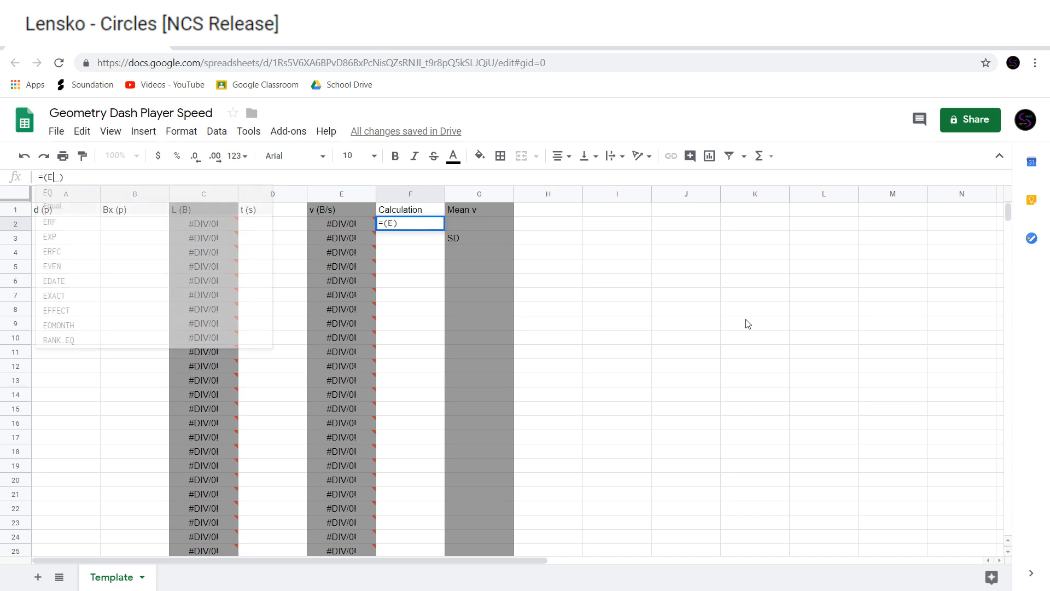
type("-(")
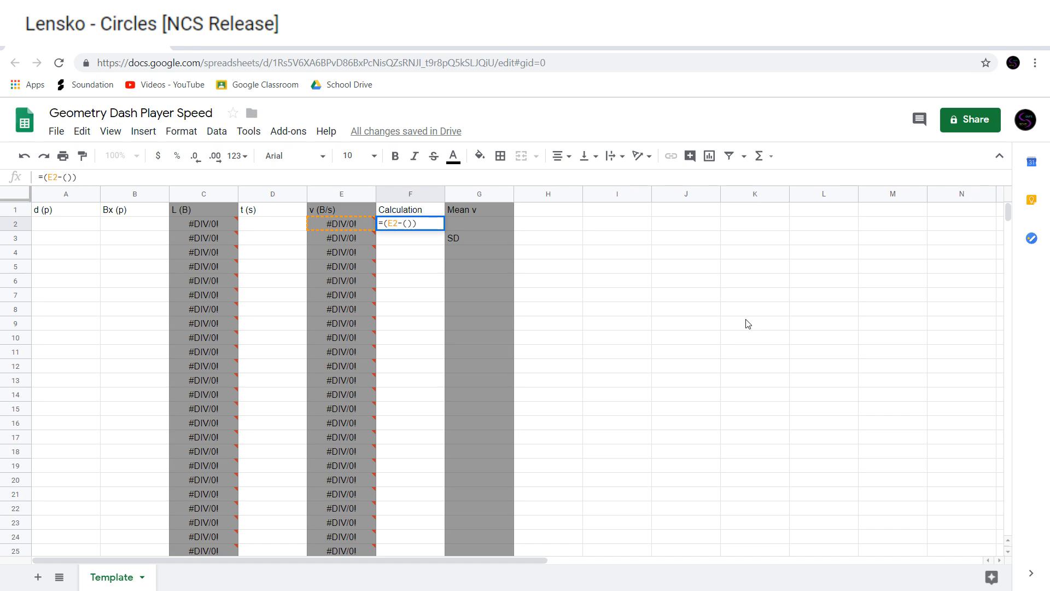
type("MEAN")
key("BackSpace")
key("BackSpace")
key("BackSpace")
key("BackSpace")
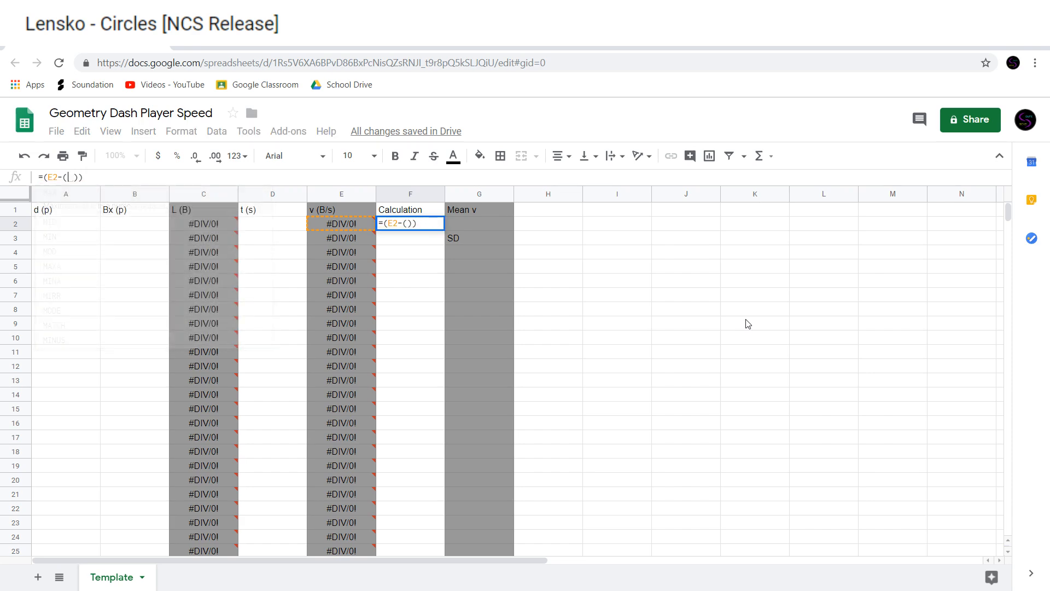
Put a SUMIF function over column E (E:E) inside the subtracted bracket of the F2 formula
type("SUM")
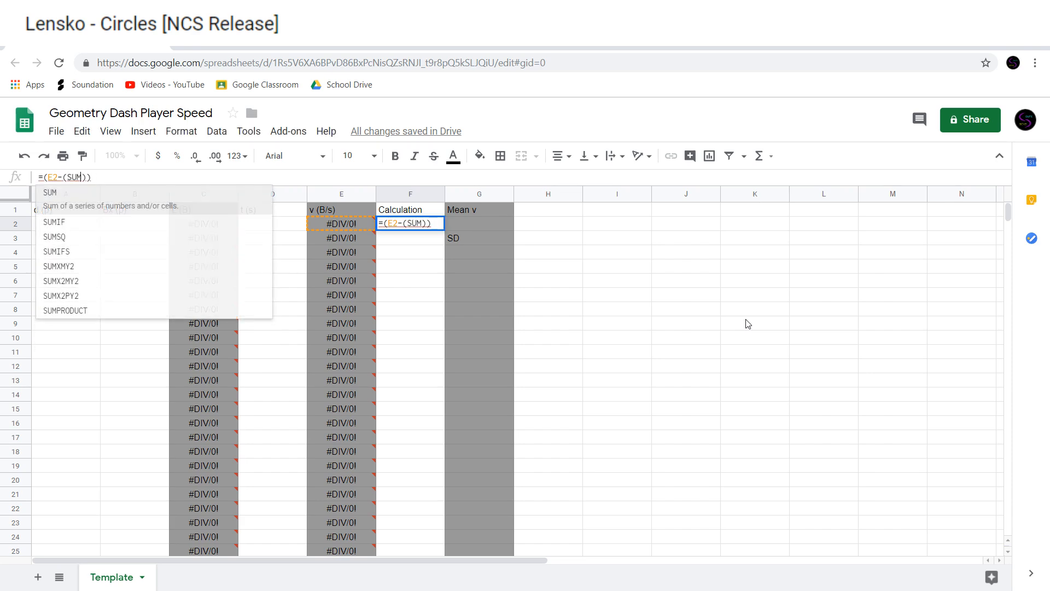
type("IF")
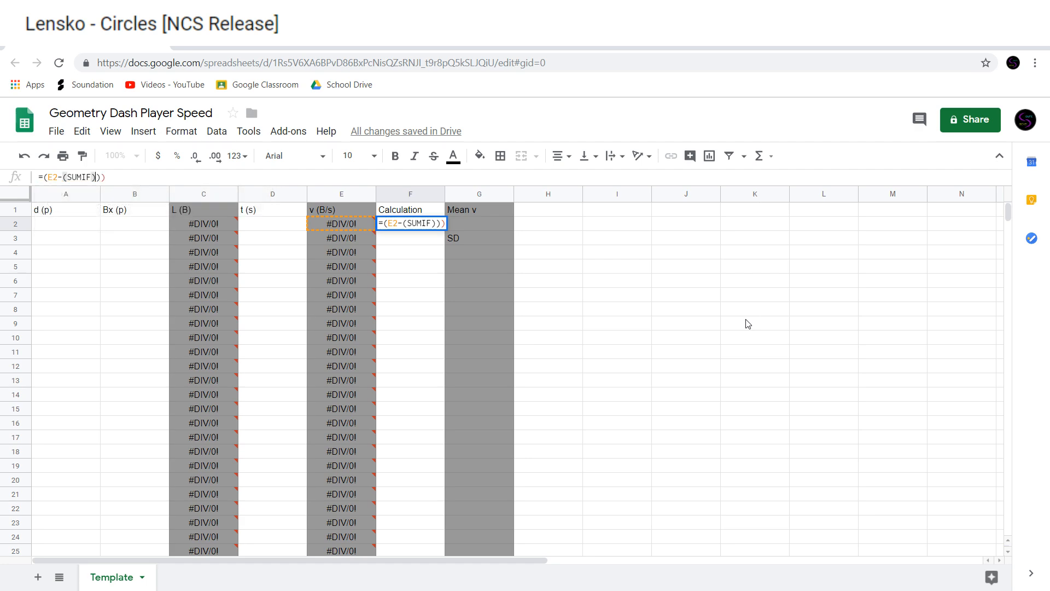
type("(E")
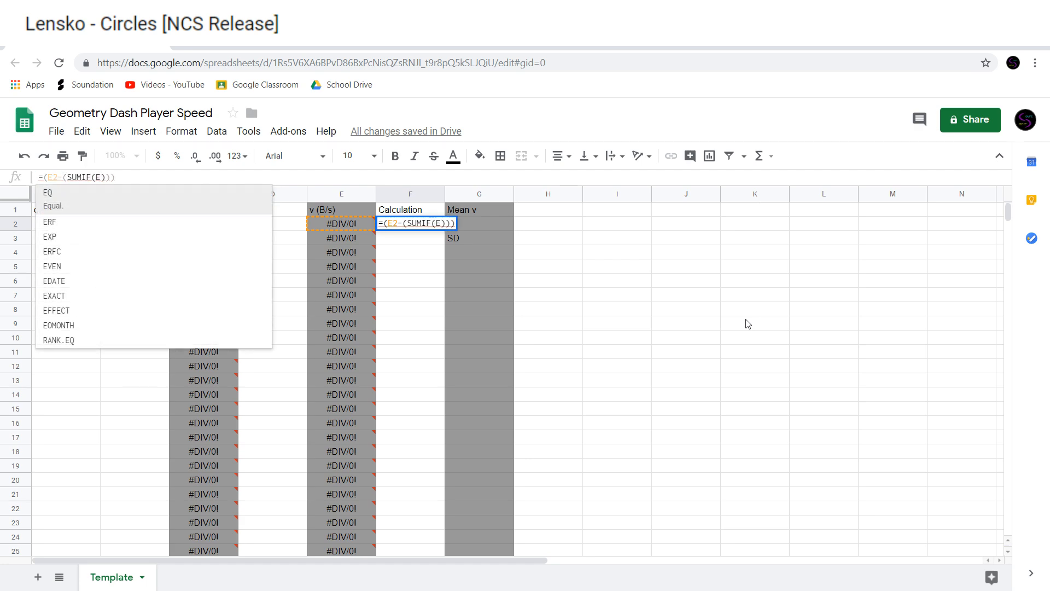
type(":E,")
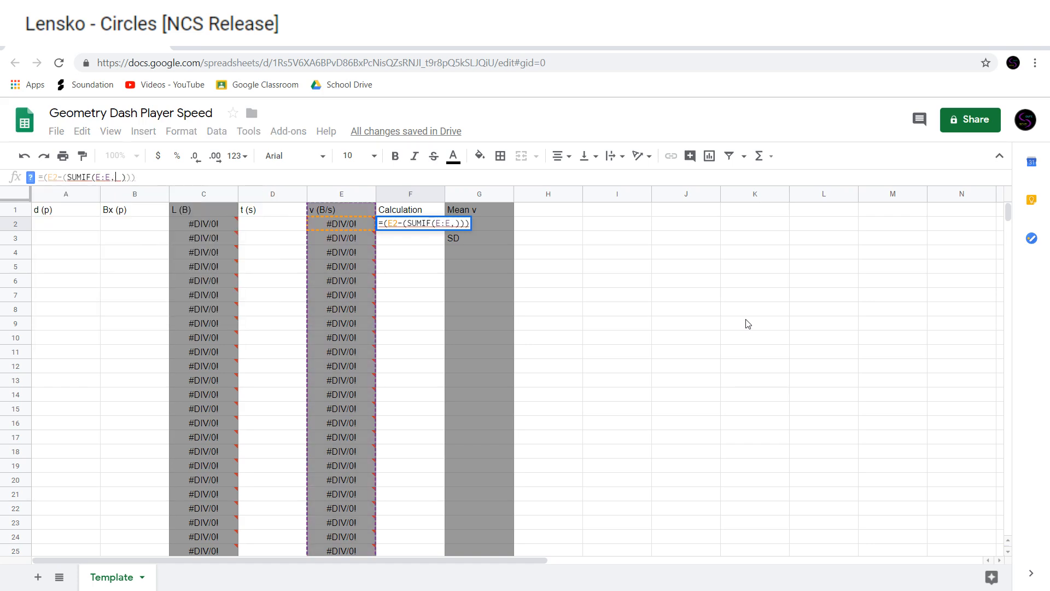
key("Up")
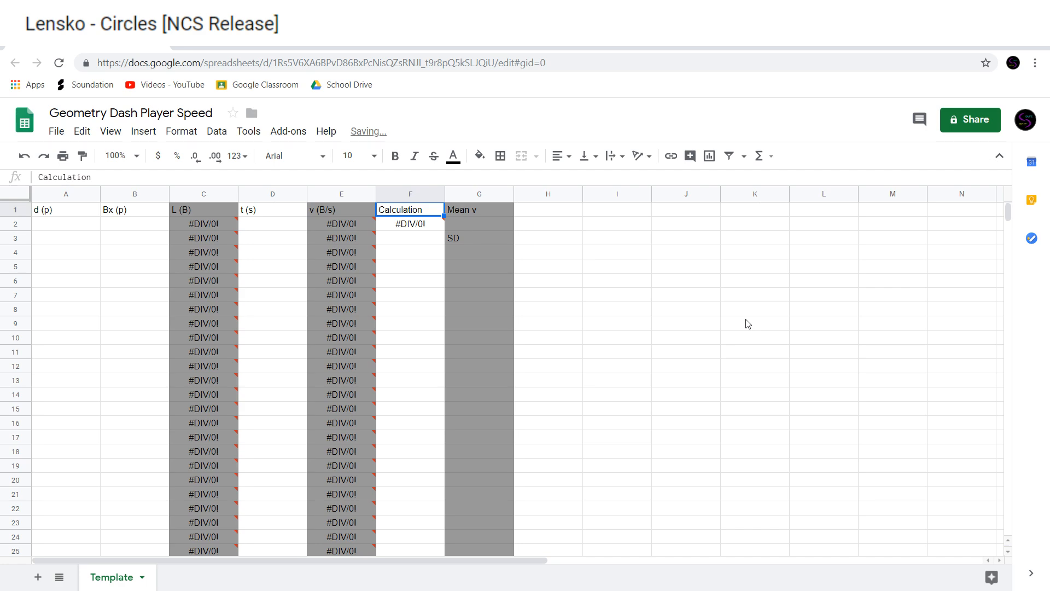
Add ">=0" as the criterion of the SUMIF function in F2
key("Down")
key("Return")
key("Left")
key("Left")
key("Left")
type(",")
left_click(115, 176)
type("\"")
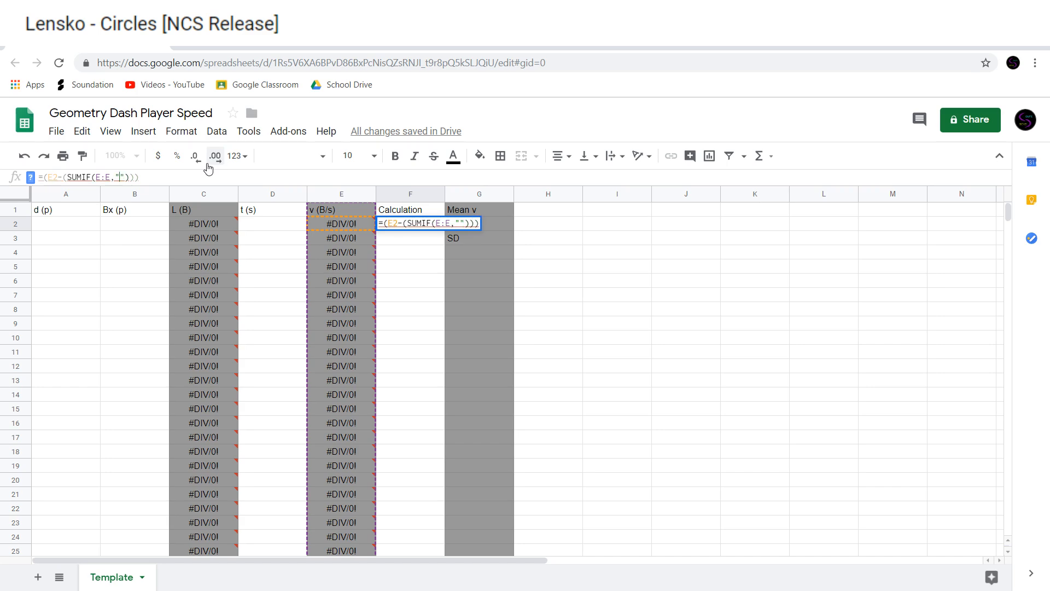
type(">=0")
key("Right")
key("Right")
key("Right")
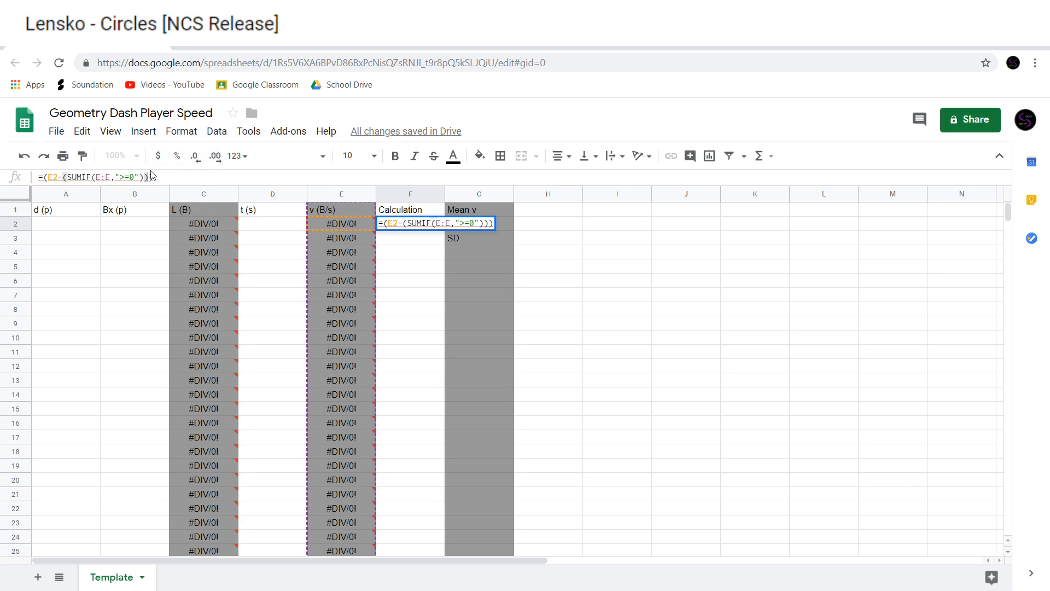
Divide the SUMIF by COUNTIF(E:E,">=0"), making the F2 formula =(E2-(SUMIF(E:E,">=0")/COUNTIF(E:E,">=0")))
key("Left")
key("Right")
key("Right")
key("Right")
key("Left")
key("Left")
key("Right")
key("Left")
key("Right")
key("Left")
key("Right")
key("Right")
key("Left")
key("Left")
key("Right")
key("Right")
key("Left")
key("Left")
type("/")
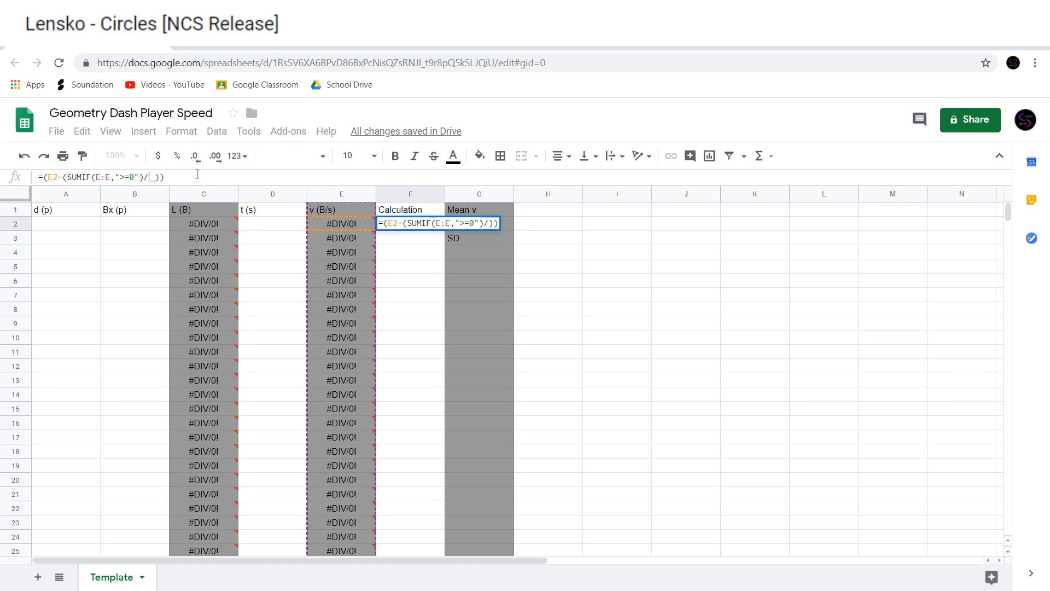
type("COUNTIF")
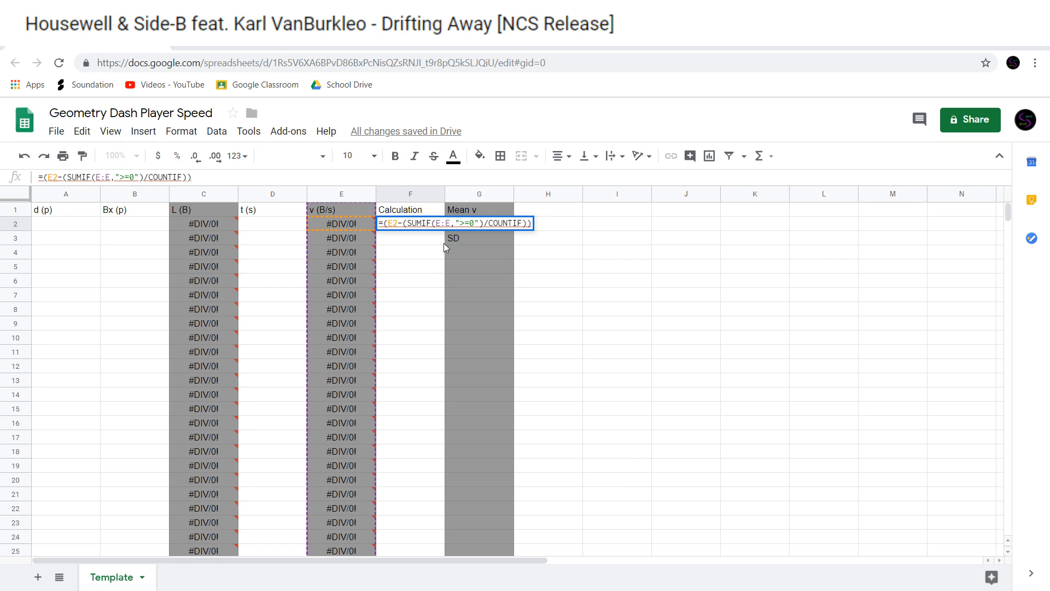
left_click(185, 177)
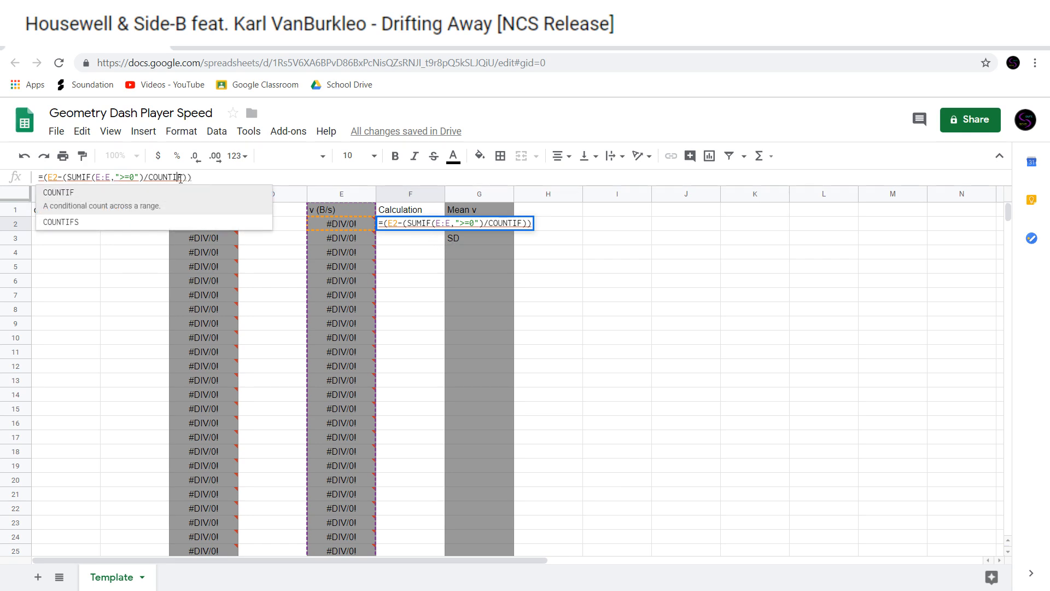
type("(")
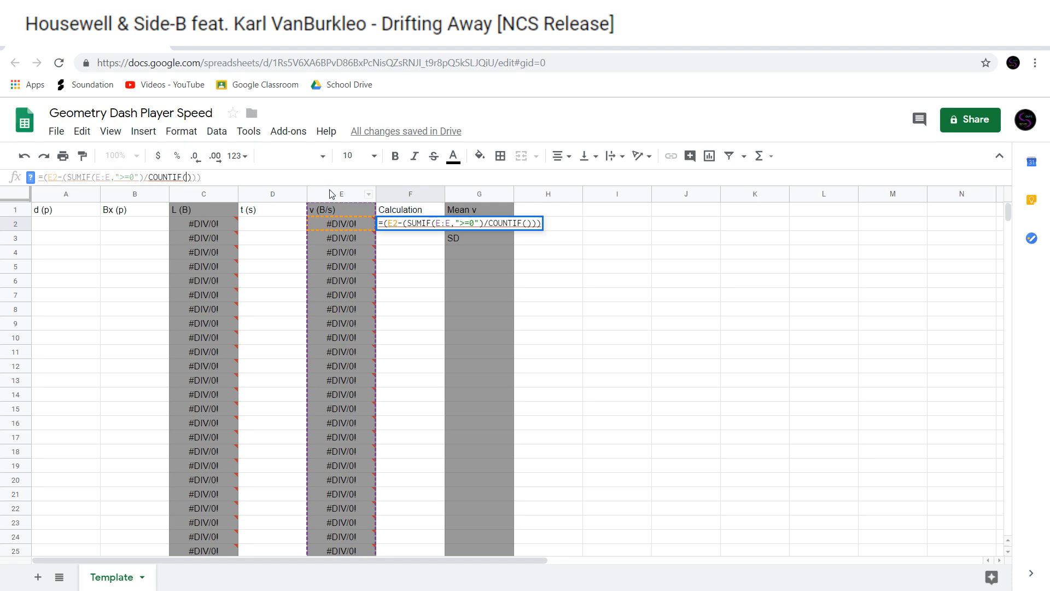
type("E:E,\"\">=0")
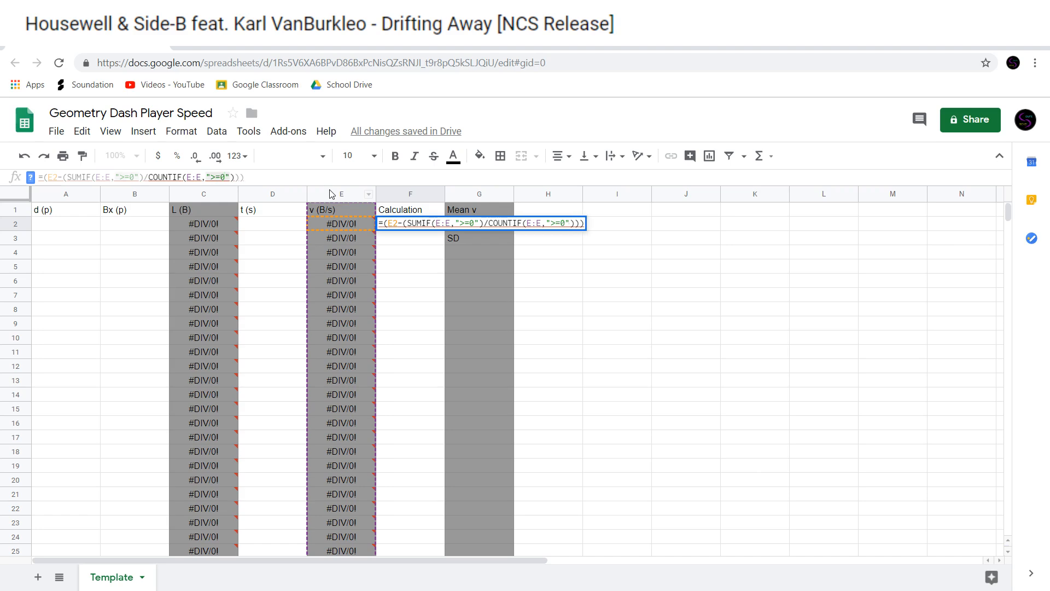
key("Return")
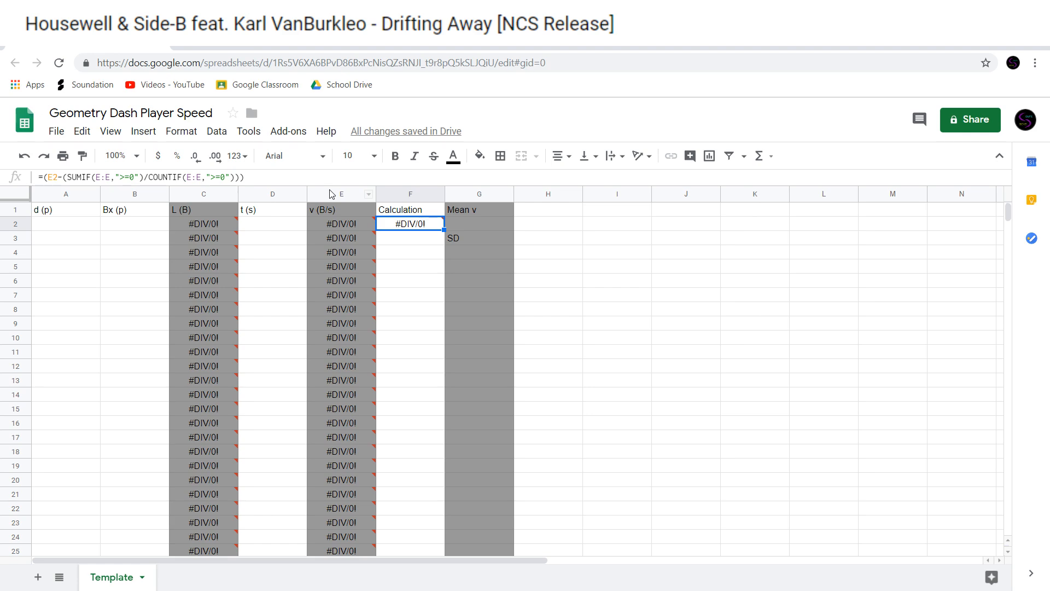
Test the F2 formula by entering 1 in each of A2, B2 and D2
left_click(83, 228)
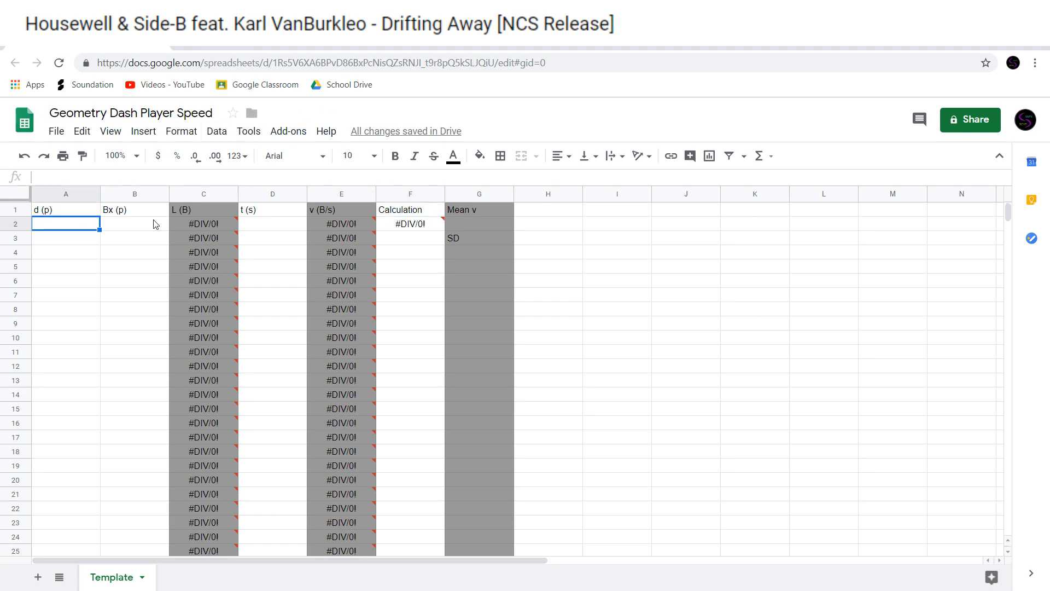
type("1")
key("Tab")
type("1")
key("Tab")
key("Tab")
type("1")
key("Return")
key("Up")
key("Right")
key("Right")
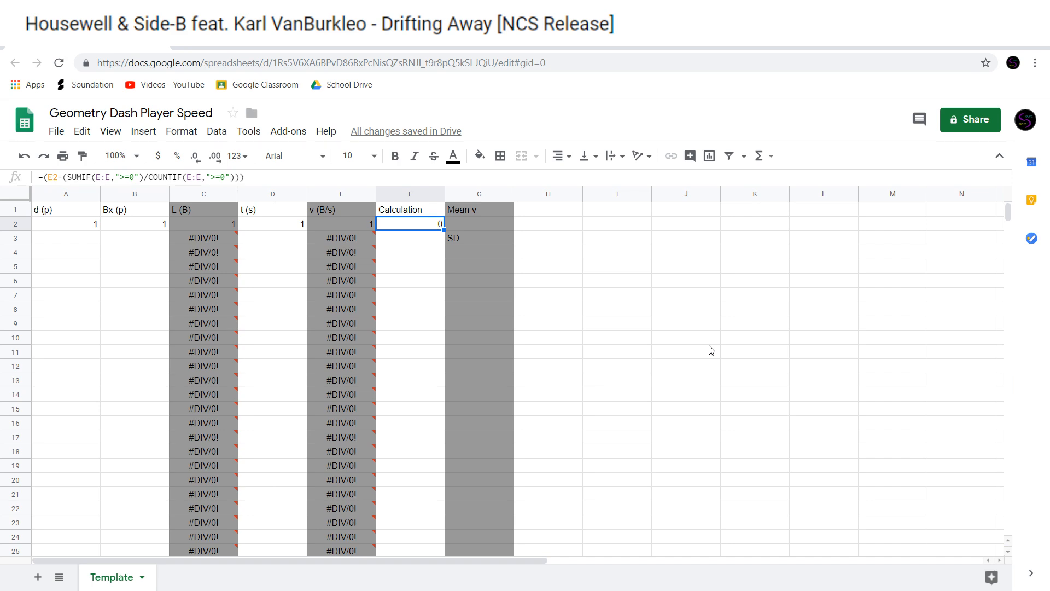
Add a second test row with 1 in A3, 2 in B3 and 1 in D3, and check F2
key("Left")
key("Left")
key("Left")
key("Left")
key("Down")
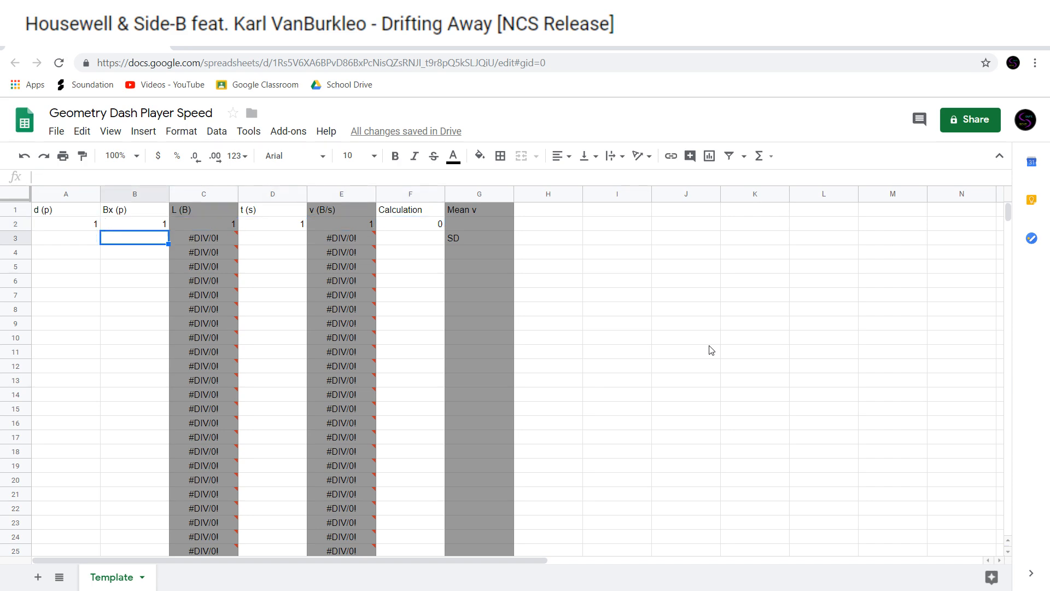
key("Left")
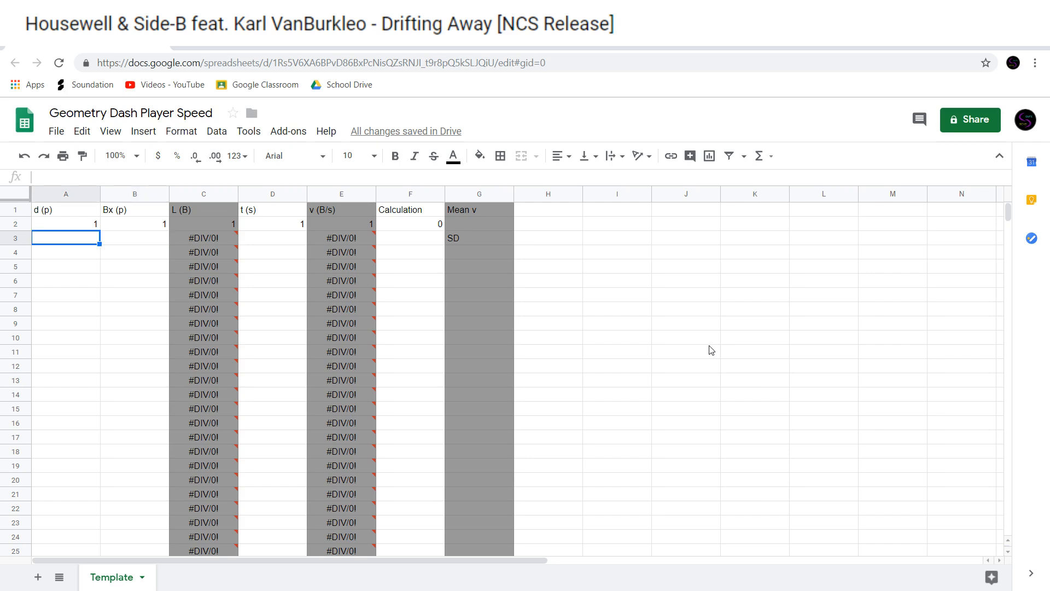
type("1")
key("Tab")
type("2")
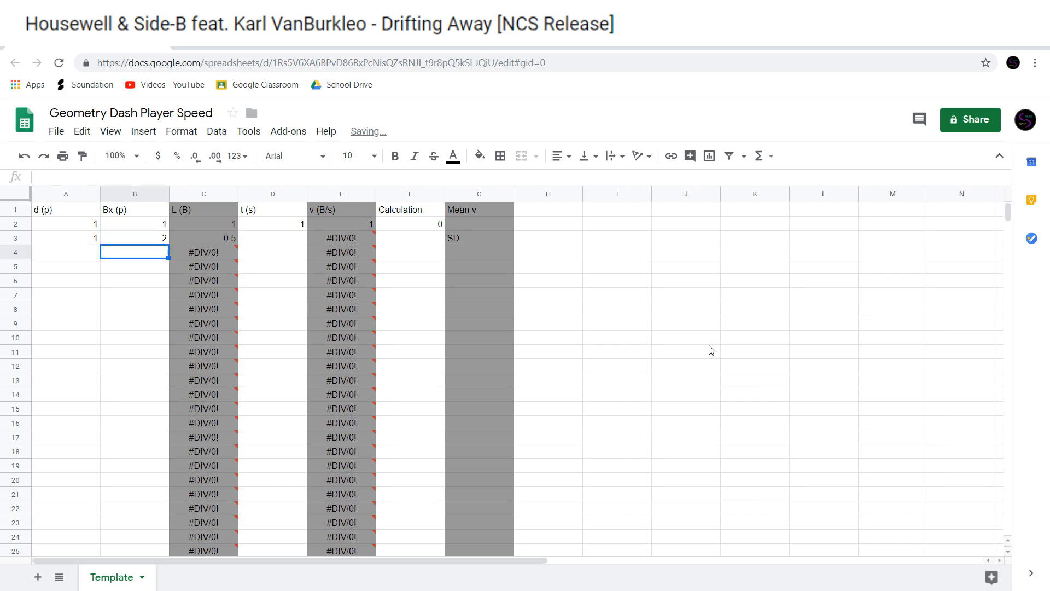
key("Right")
key("Right")
type("1")
key("Return")
key("Up")
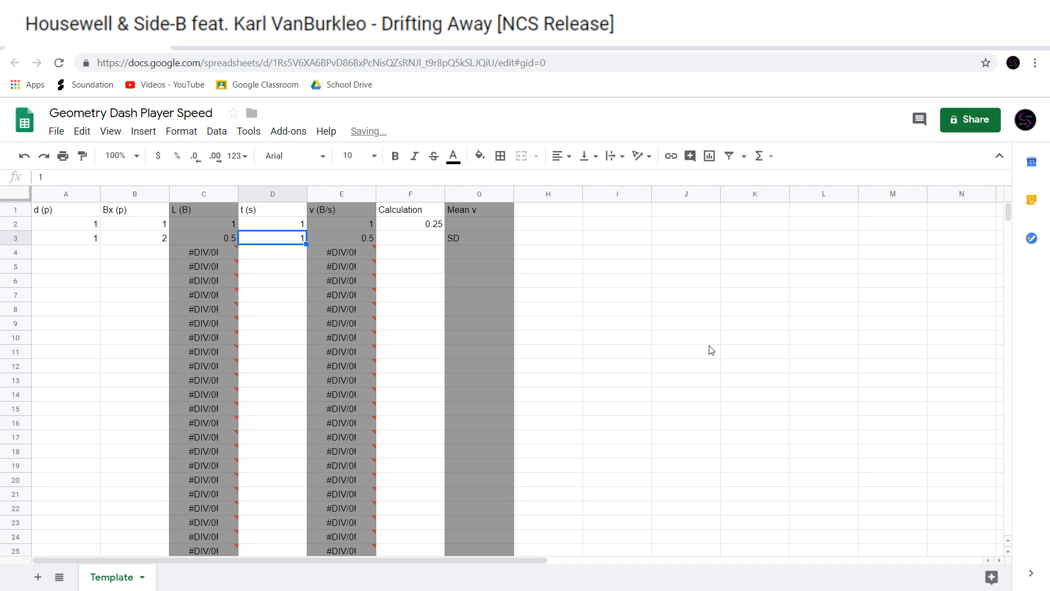
key("Right")
key("Right")
key("Up")
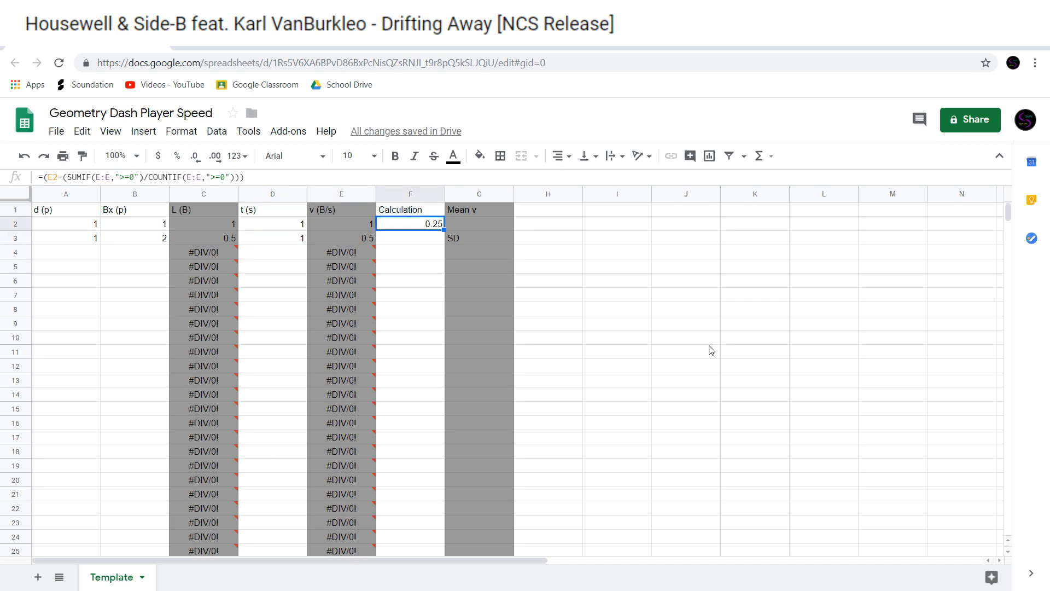
Select the speeds in E2:E3 to examine their sum
key("Right")
key("Right")
key("Right")
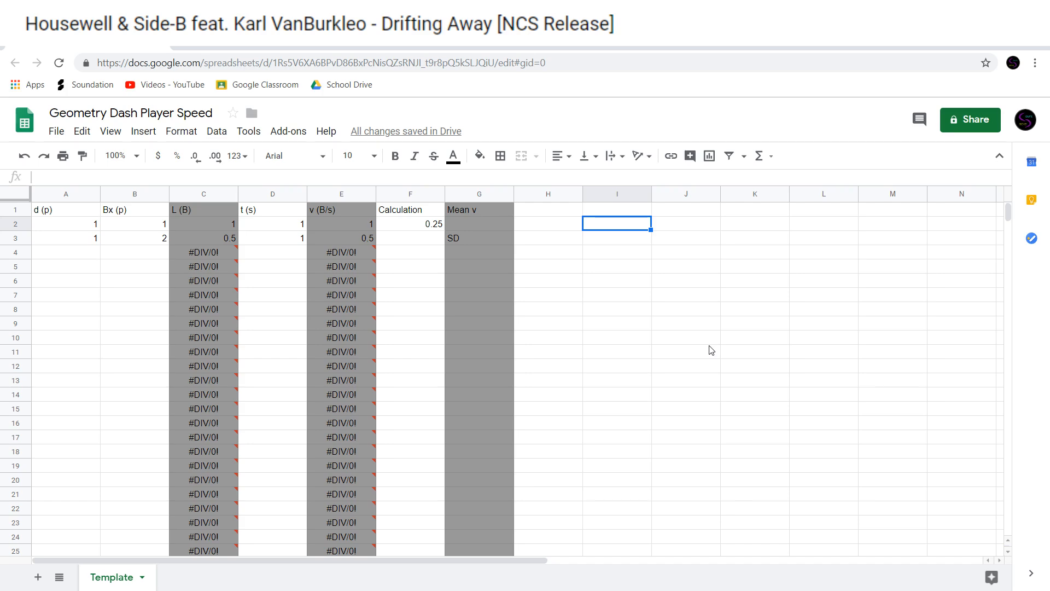
key("Left")
key("Left")
key("Left")
key("Left")
key("shift+Down")
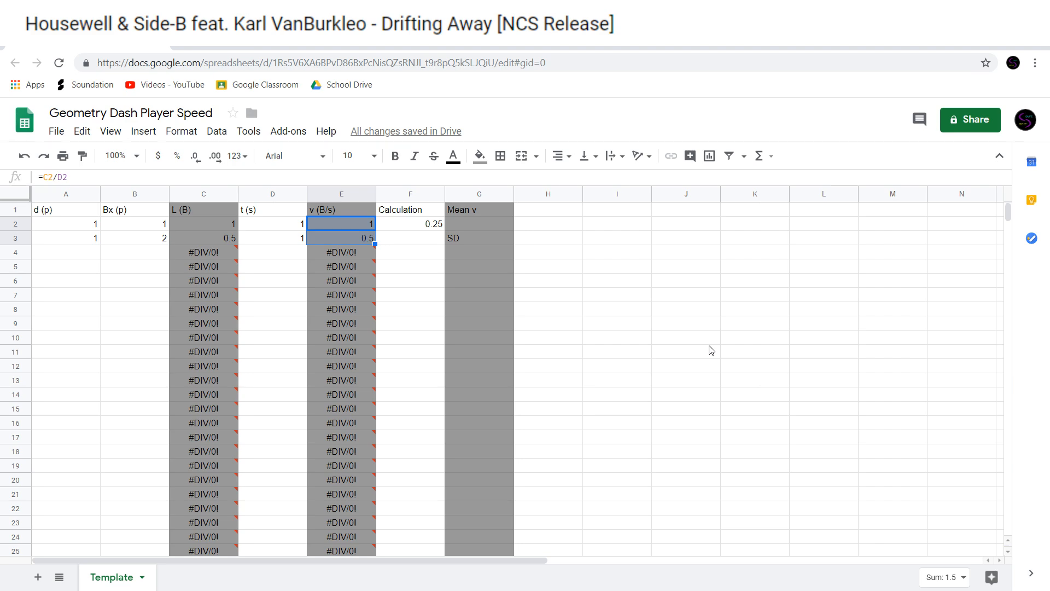
Enter the formula =AVERAGE(E:E) in G2, under the Mean v heading
key("Right")
key("Right")
key("Right")
key("Right")
key("Left")
key("Left")
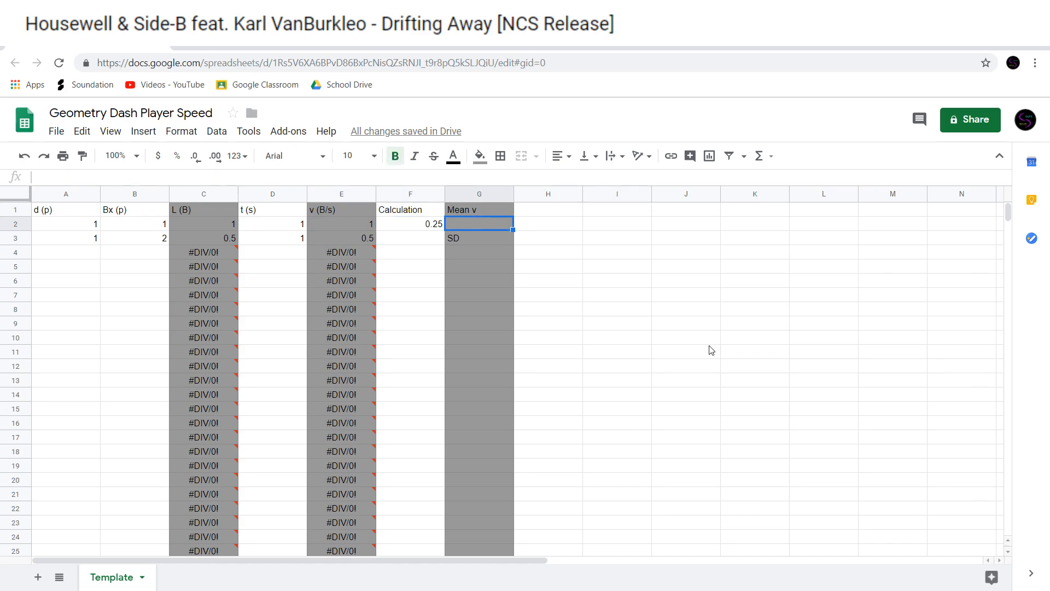
type("=")
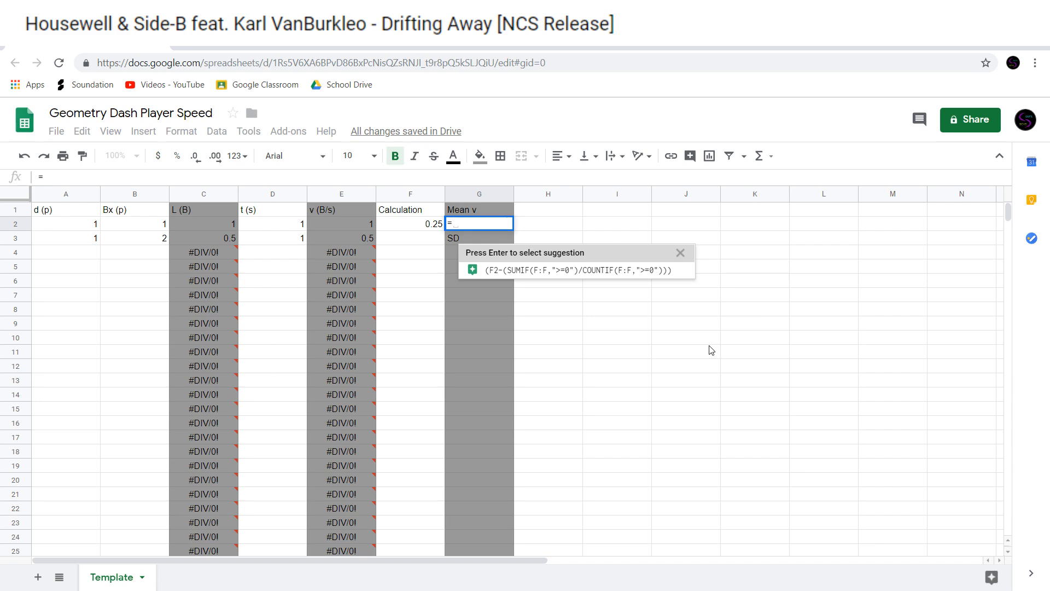
type("(")
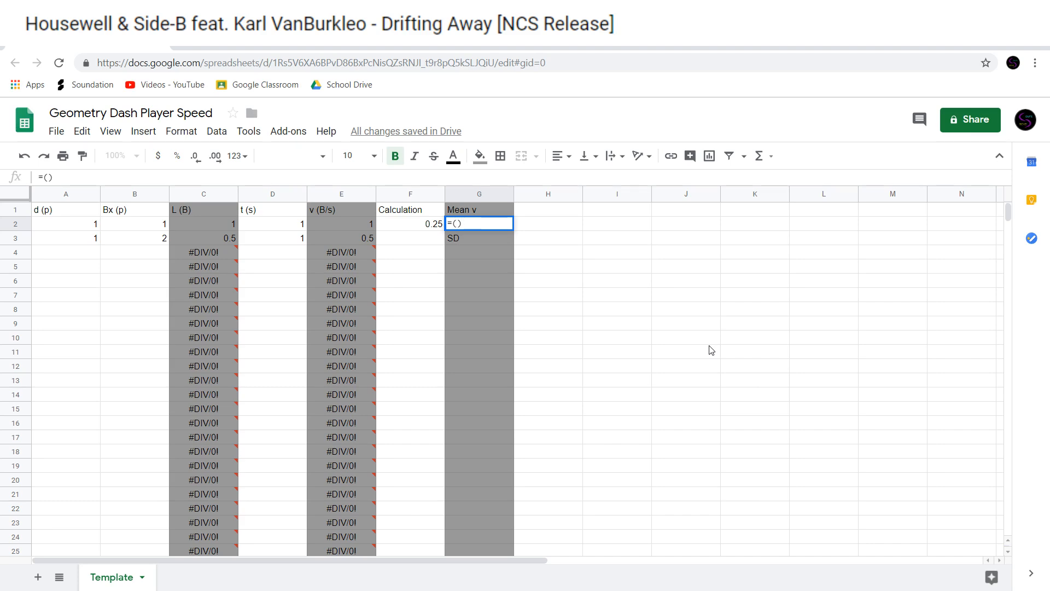
key("BackSpace")
key("BackSpace")
type("AVE")
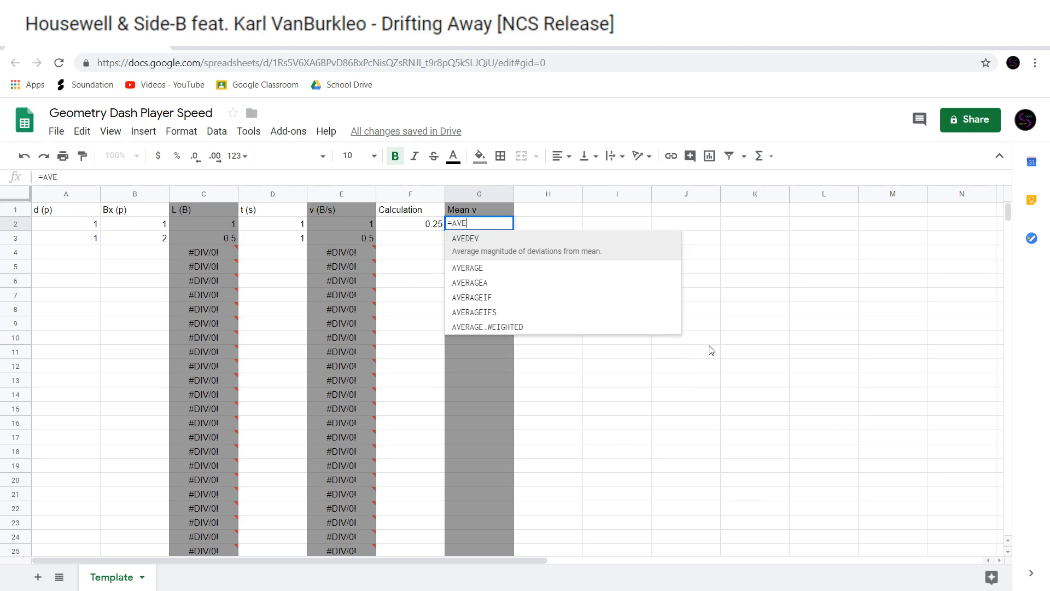
key("Down")
key("Tab")
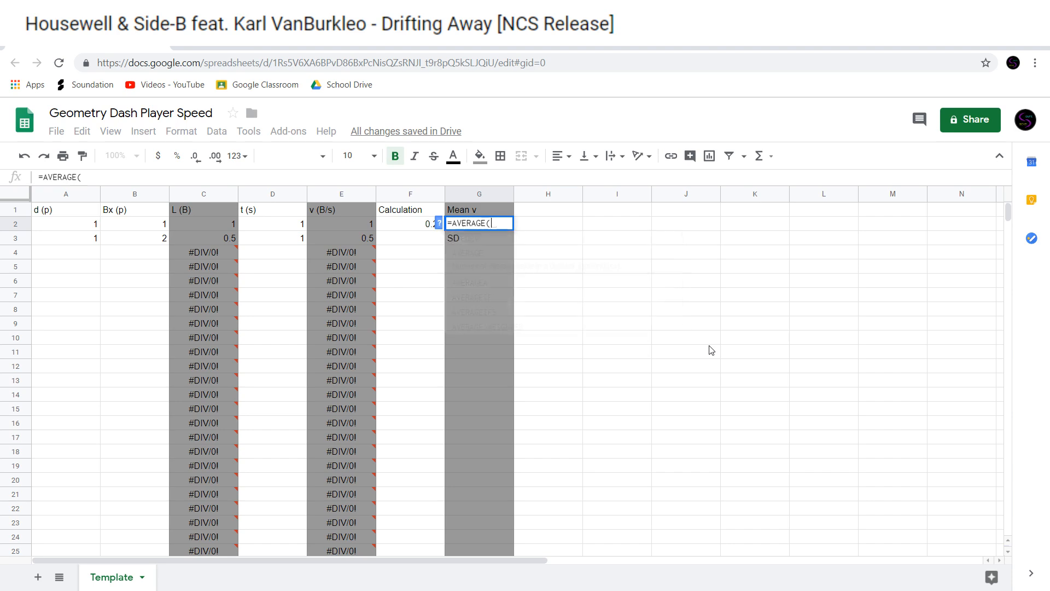
type("E:E")
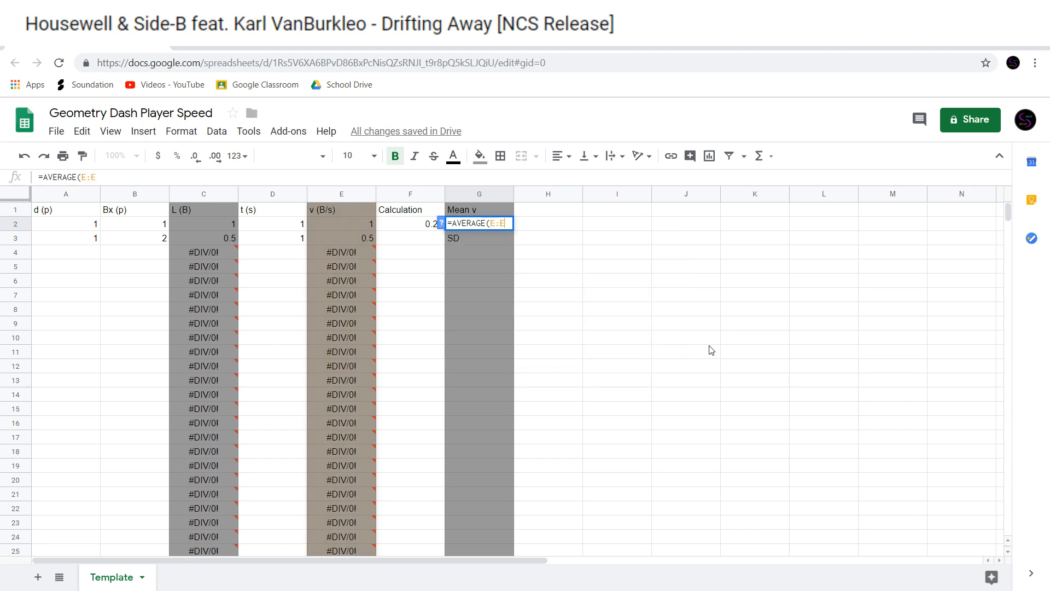
key("Return")
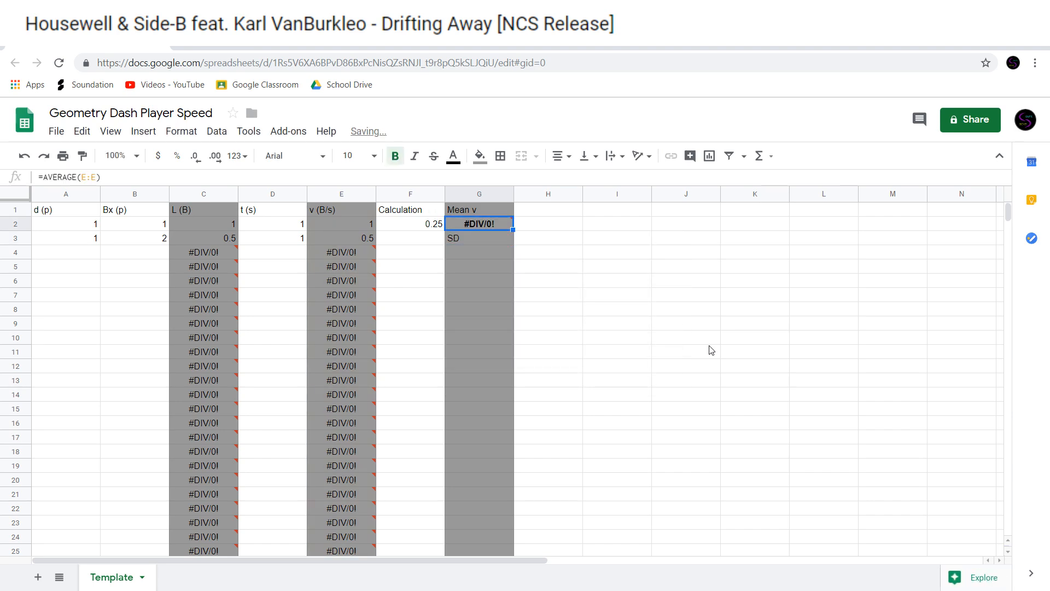
Replace the Mean v formula in G2 with =SUMIF(E:E,">=0")/COUNTIF(E:E,">=0")
type("=")
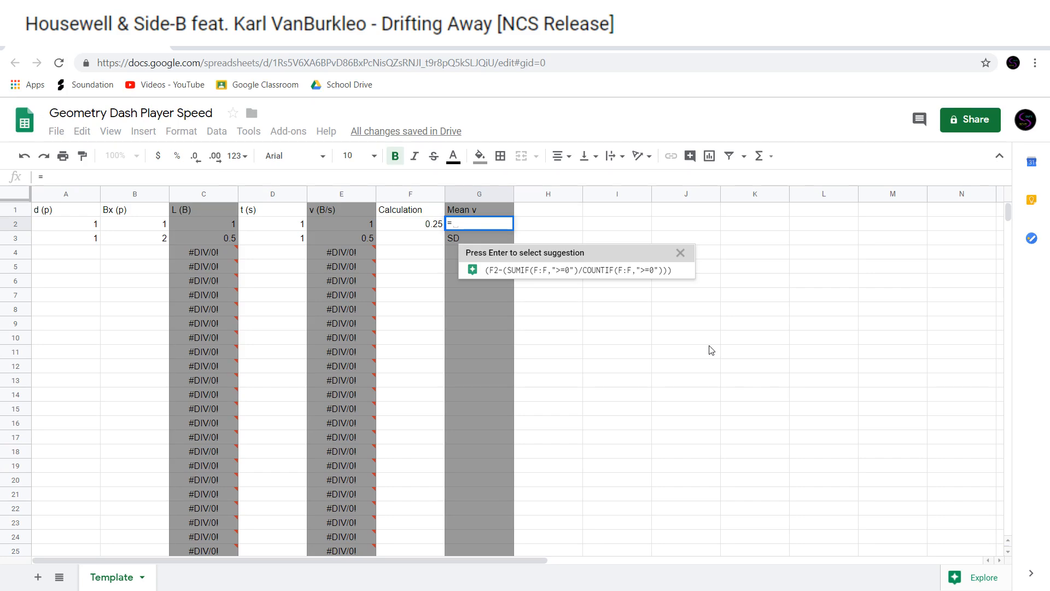
type("SUMIF(")
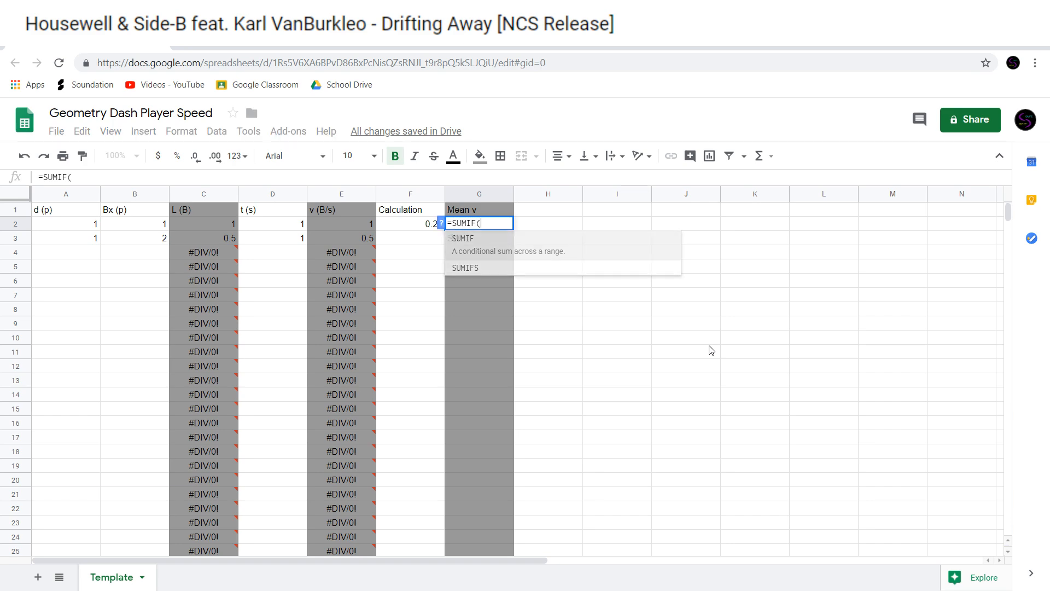
type("E:E")
type(",\">")
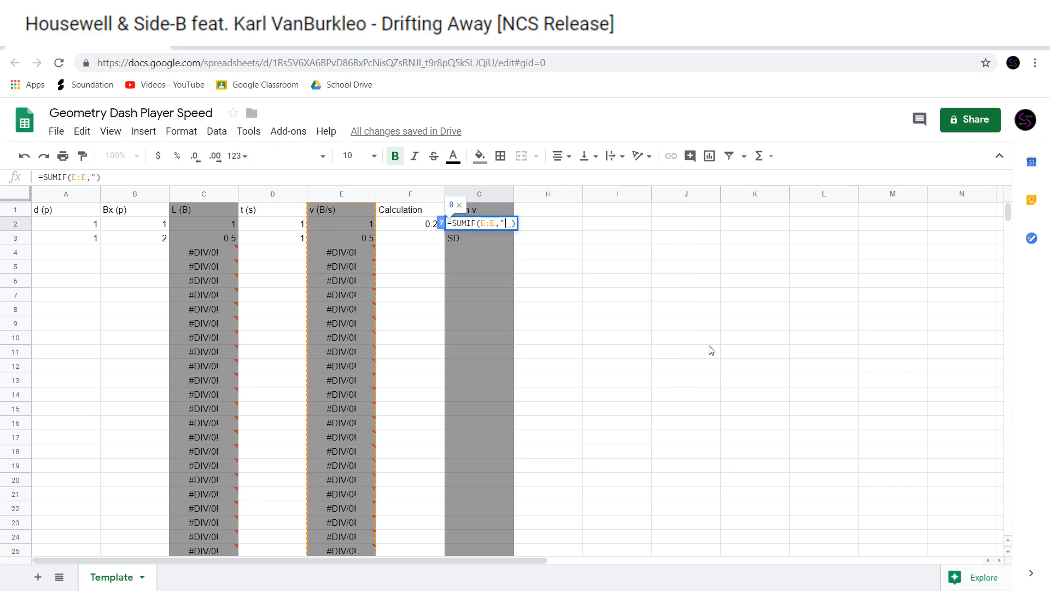
type("=0\")")
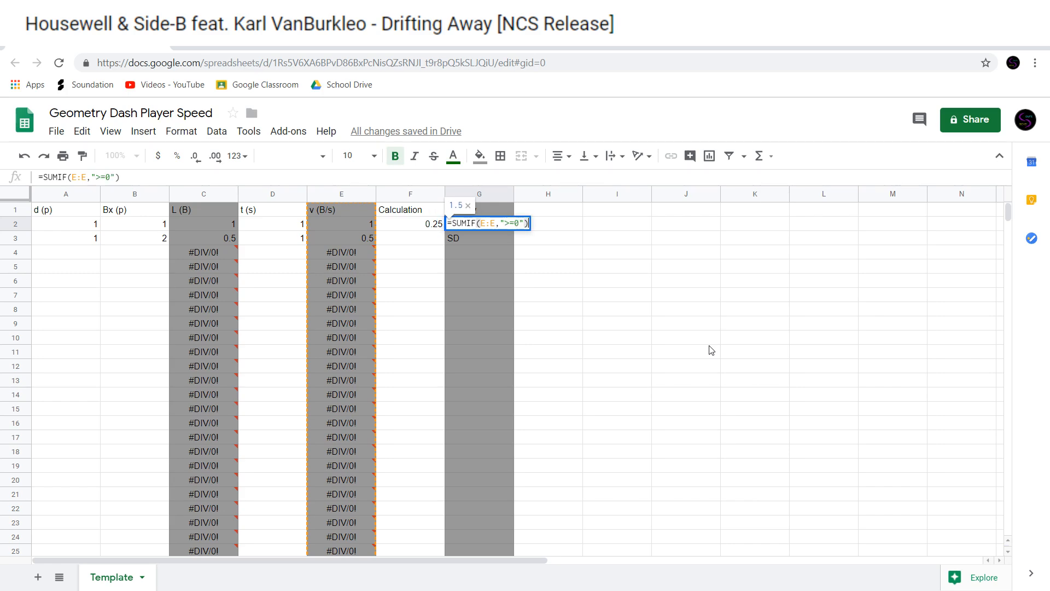
type("/")
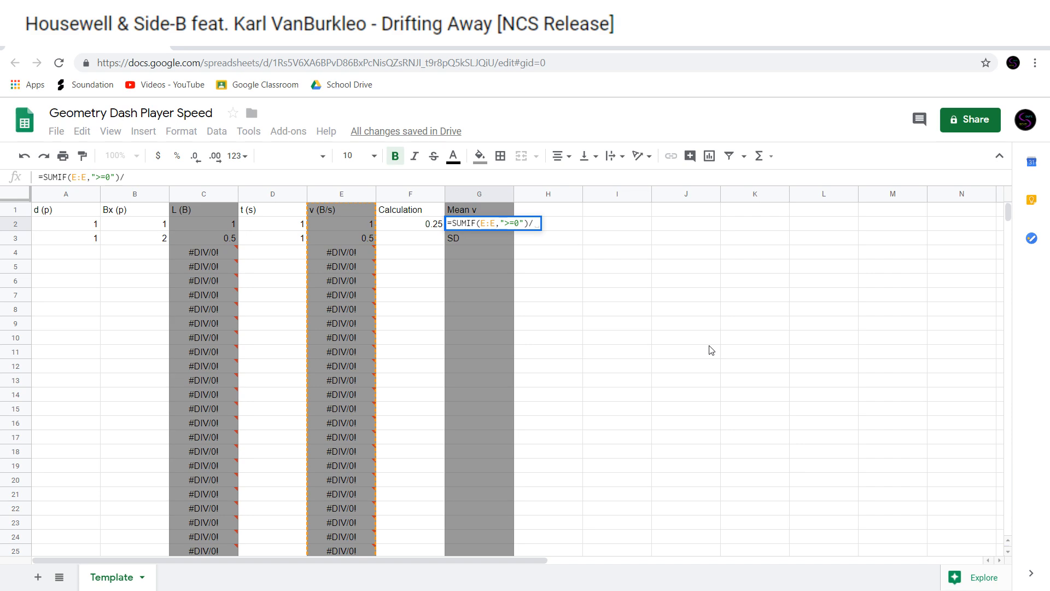
type("COUNTIF")
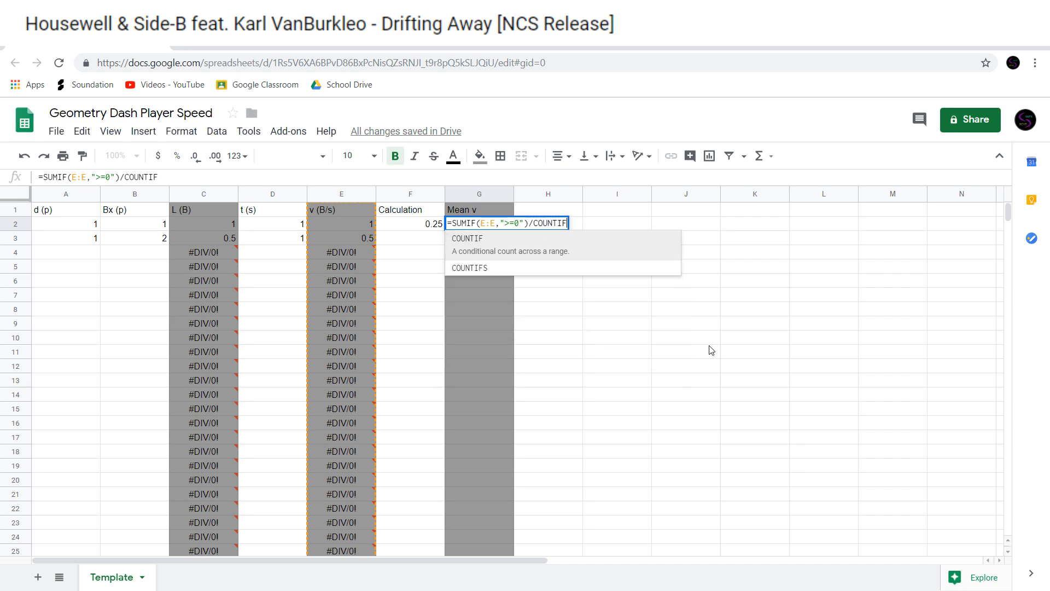
type("(E:E,\"\"")
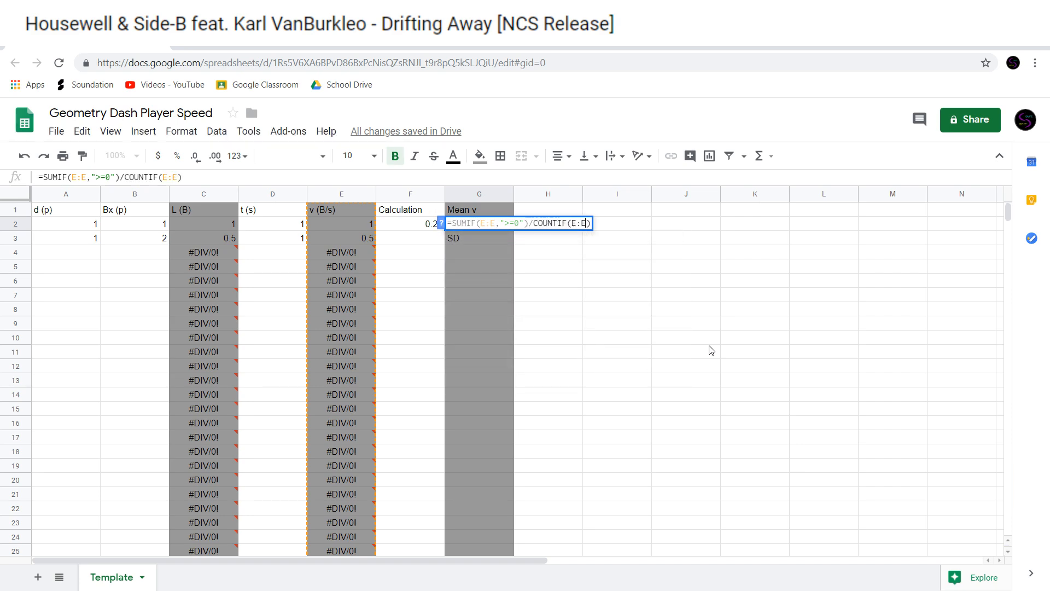
key("Left")
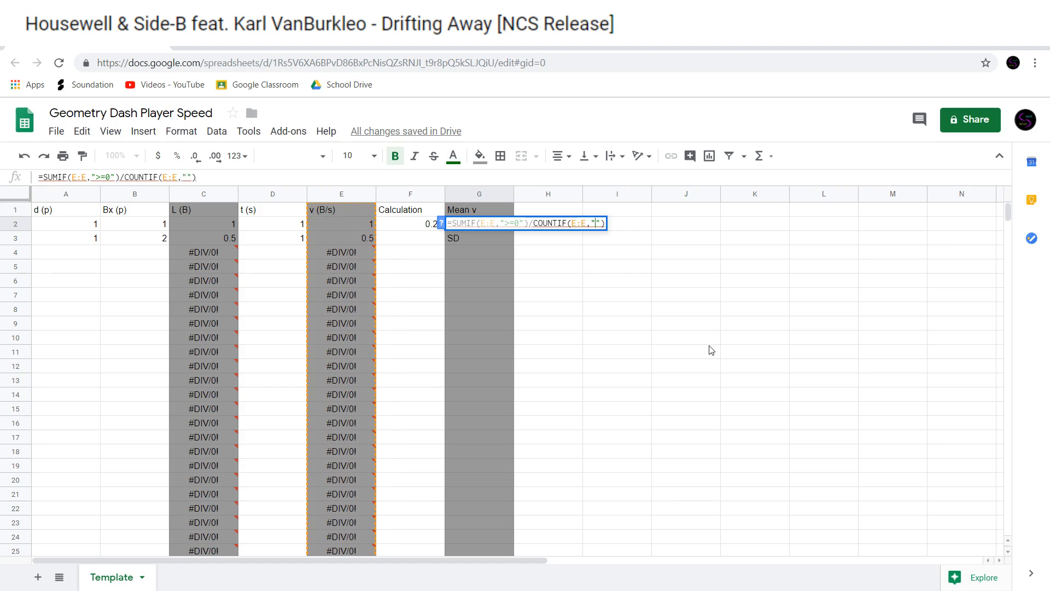
type(">0")
key("Return")
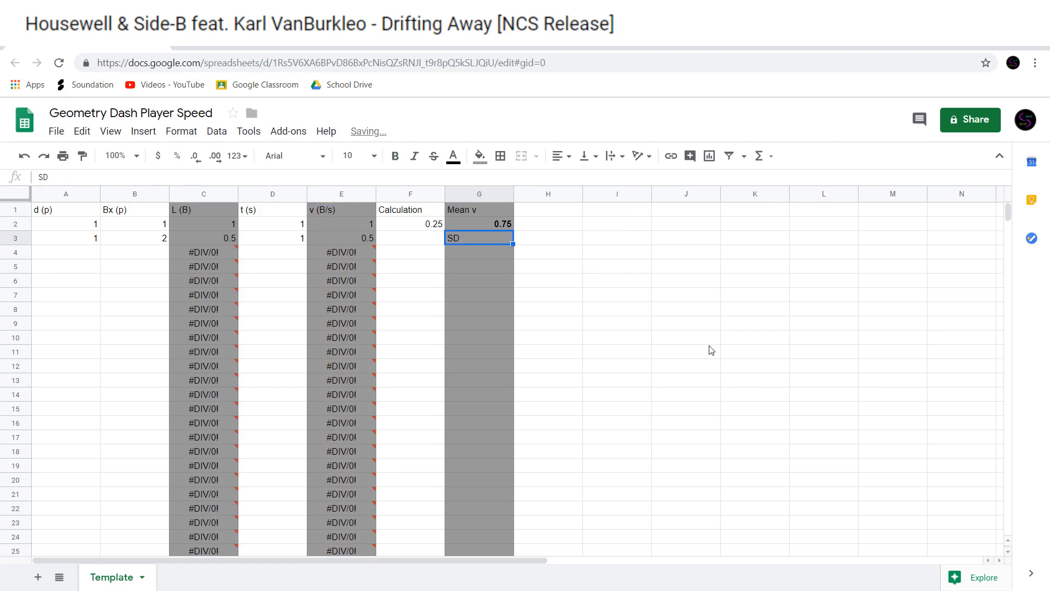
key("Up")
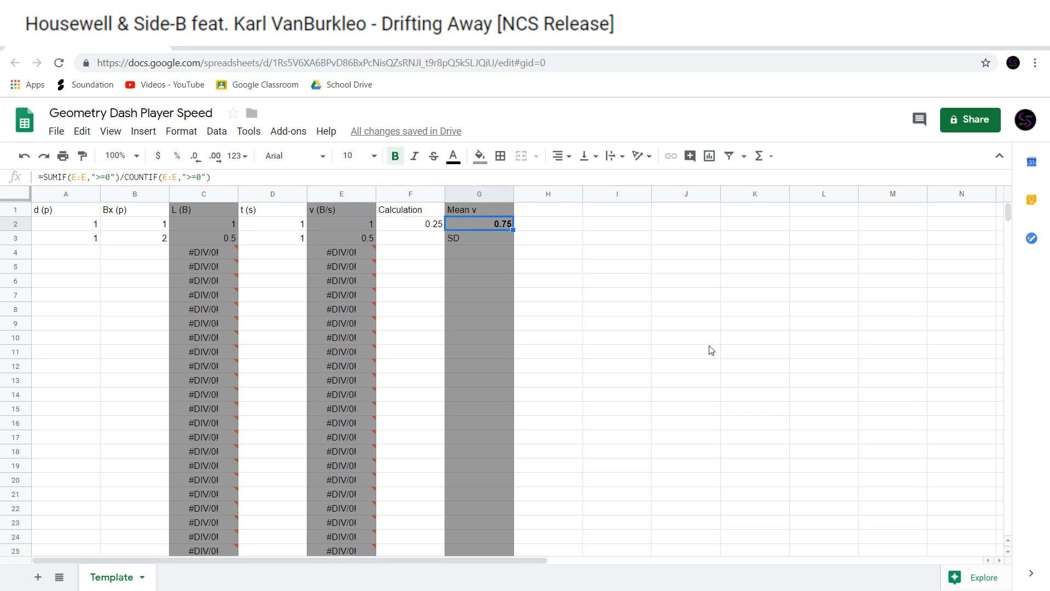
Examine the speeds in E2:E3, the Calculation formula in F2 and the mean in G2
key("Right")
key("Left")
key("Left")
key("Left")
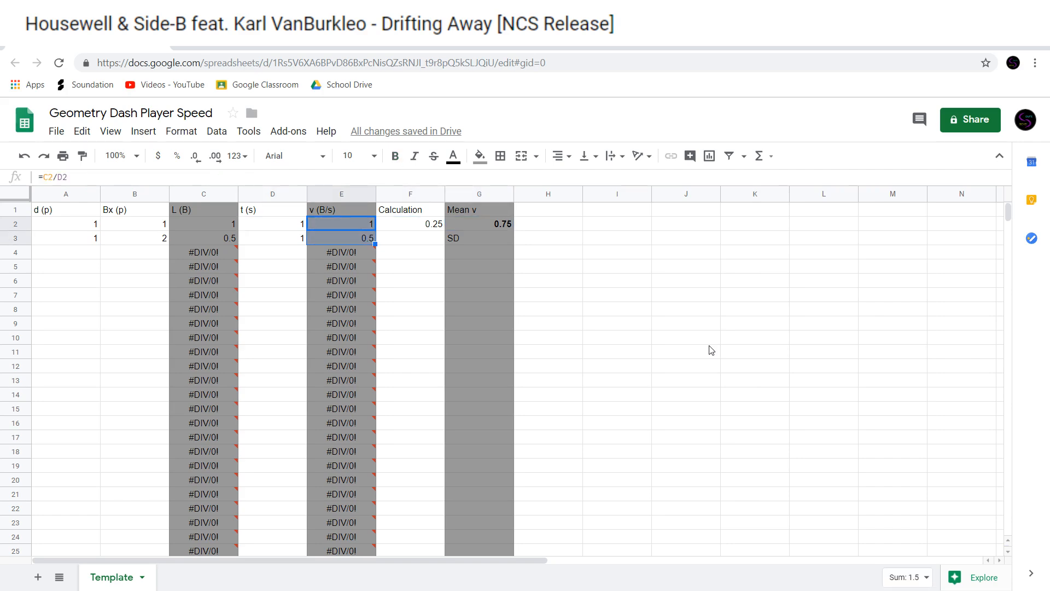
key("shift+Right")
key("Right")
key("Right")
key("Left")
key("Left")
key("Right")
key("Right")
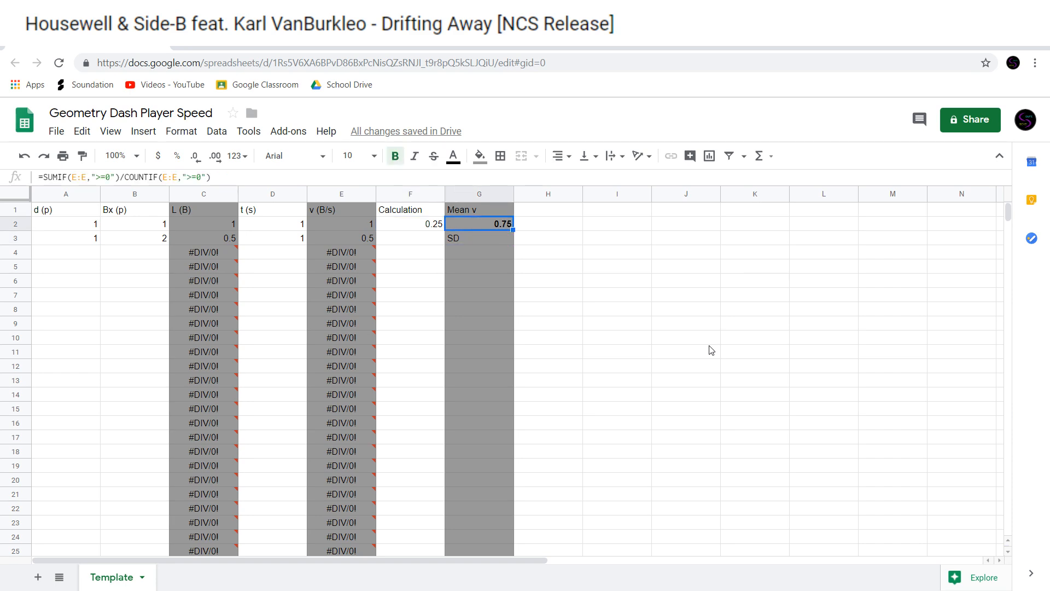
key("Down")
key("Up")
key("Down")
key("Down")
key("Up")
key("Up")
key("Down")
key("Up")
key("Up")
key("Down")
key("Down")
key("Up")
key("Right")
key("Left")
key("Left")
key("Left")
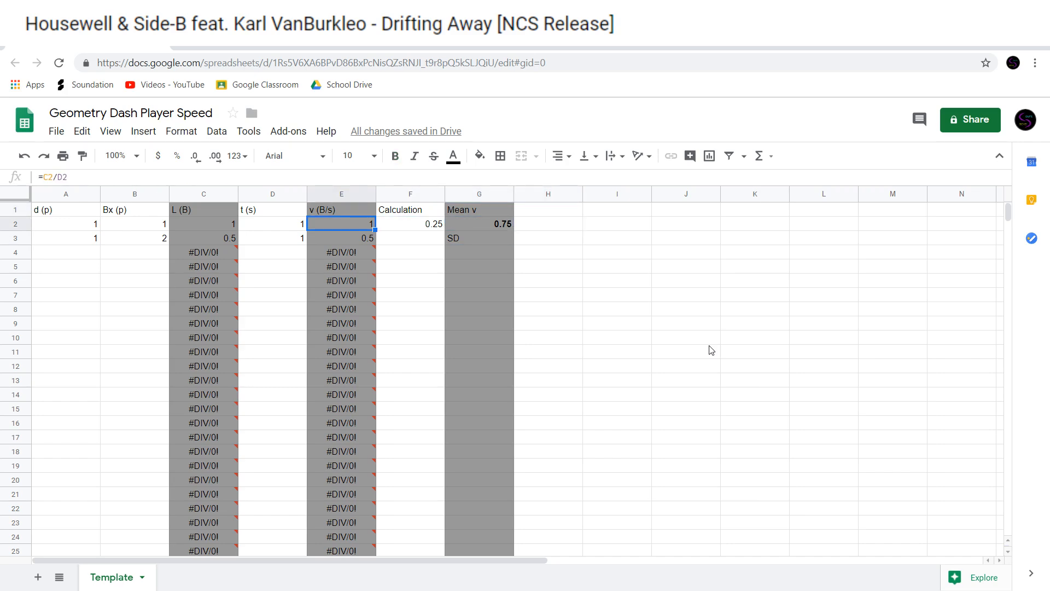
key("Down")
key("Left")
key("Right")
key("Right")
key("Right")
key("Left")
key("Up")
key("Down")
key("Up")
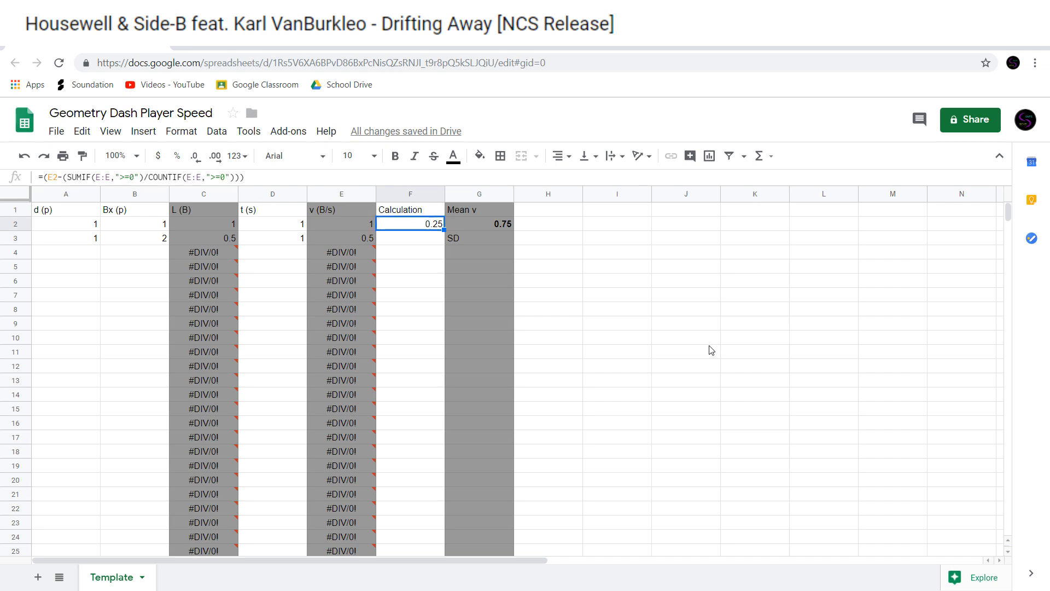
Square the deviation in F2 by appending ^2 to its Calculation formula
left_click_drag(50, 177, 222, 183)
left_click(239, 177)
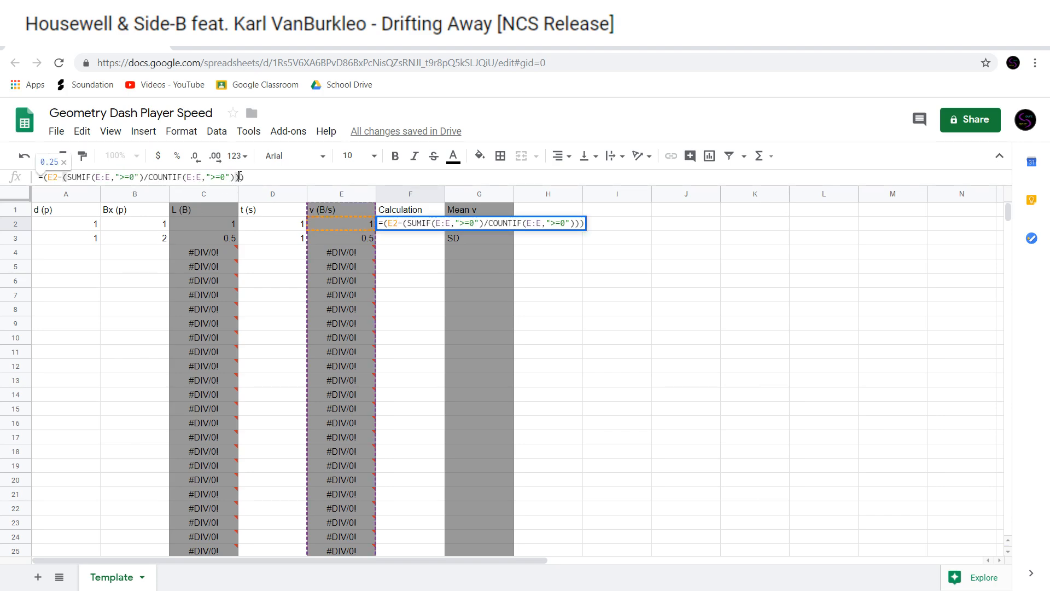
left_click(337, 177)
key("Return")
key("Up")
key("Down")
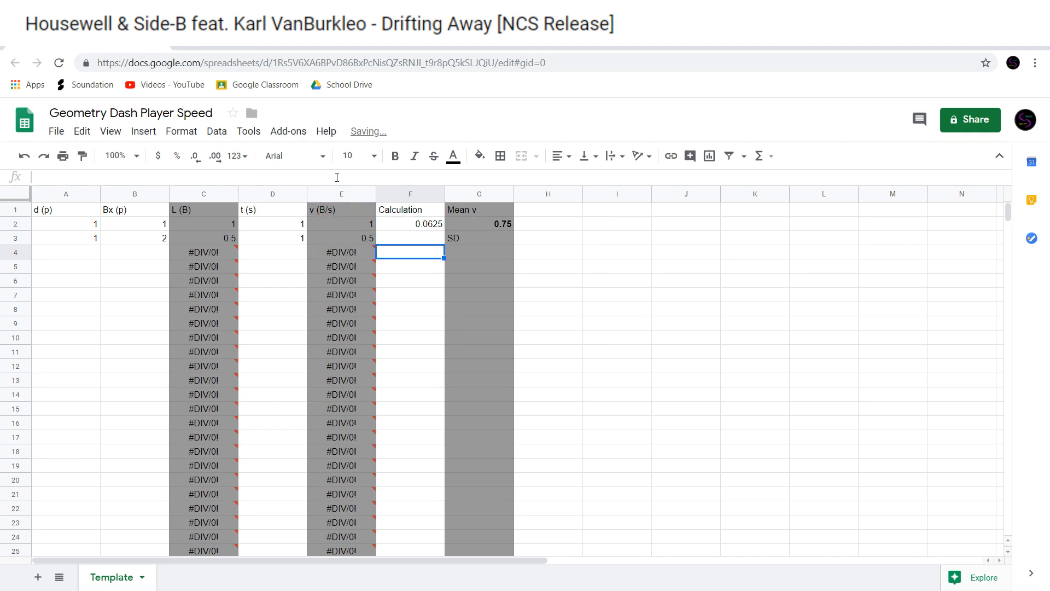
Fill the squared-deviation formula from F2 down the rest of the Calculation column
key("Up")
key("Down")
key("Up")
key("Down")
key("Up")
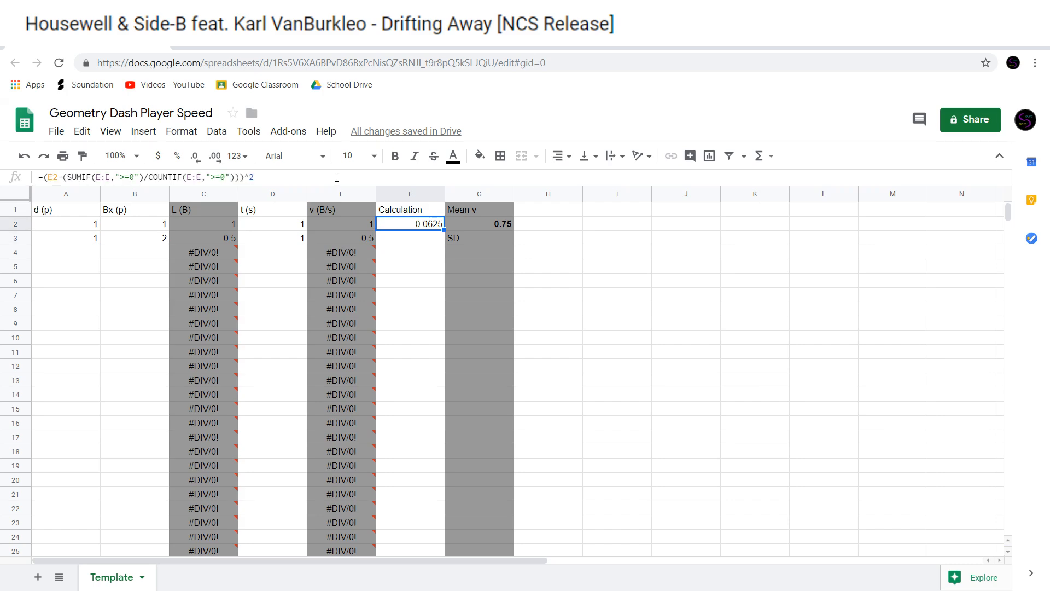
key("ctrl+shift+Down")
key("ctrl+d")
key("ctrl+Up")
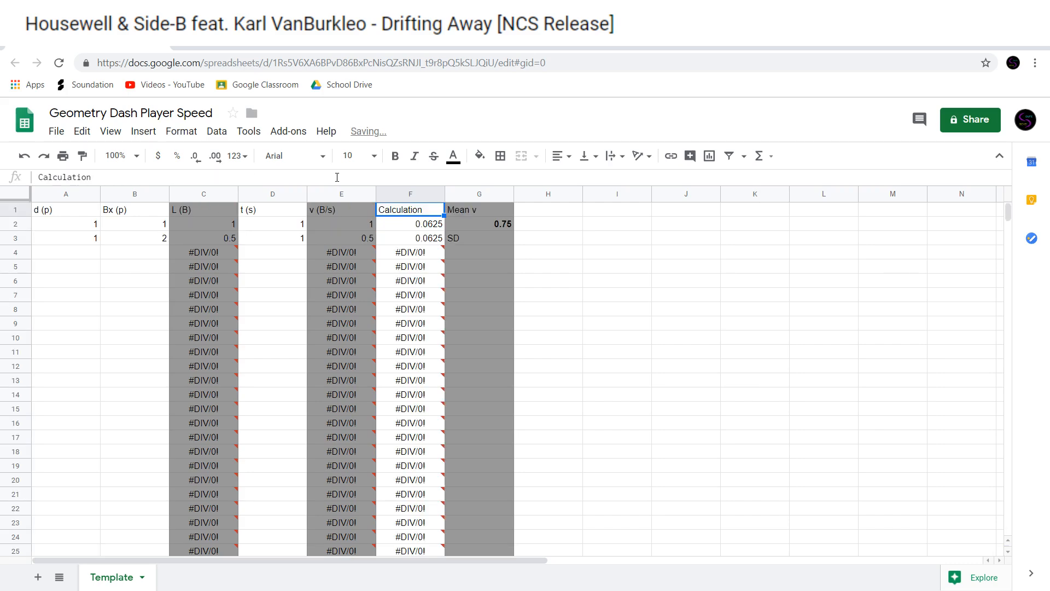
Compare the Calculation formula in F3 with the speed formula in E3
key("Down")
key("Down")
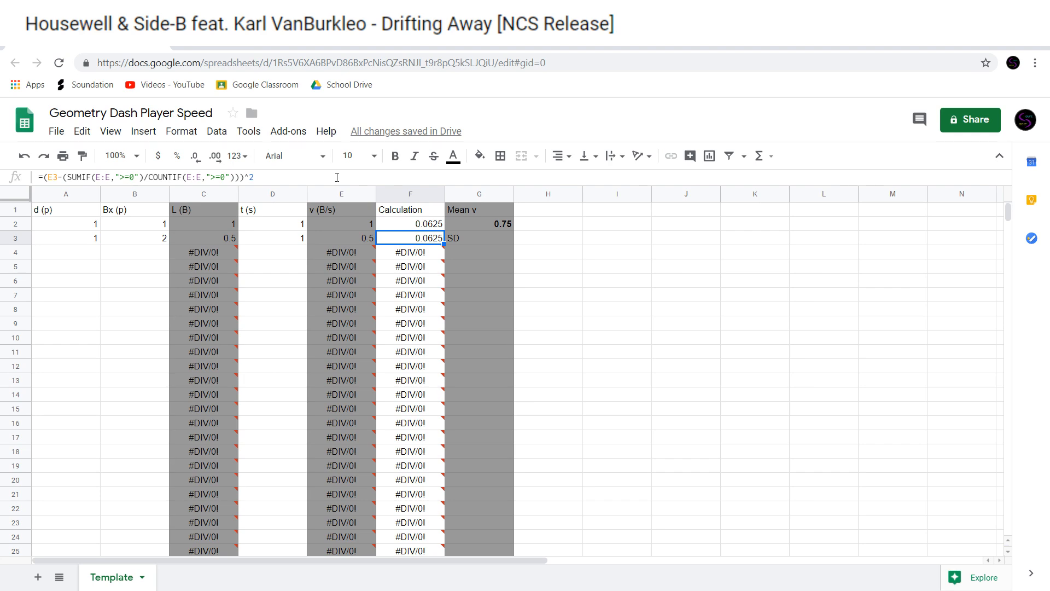
key("Left")
key("Right")
key("Left")
key("Right")
key("Left")
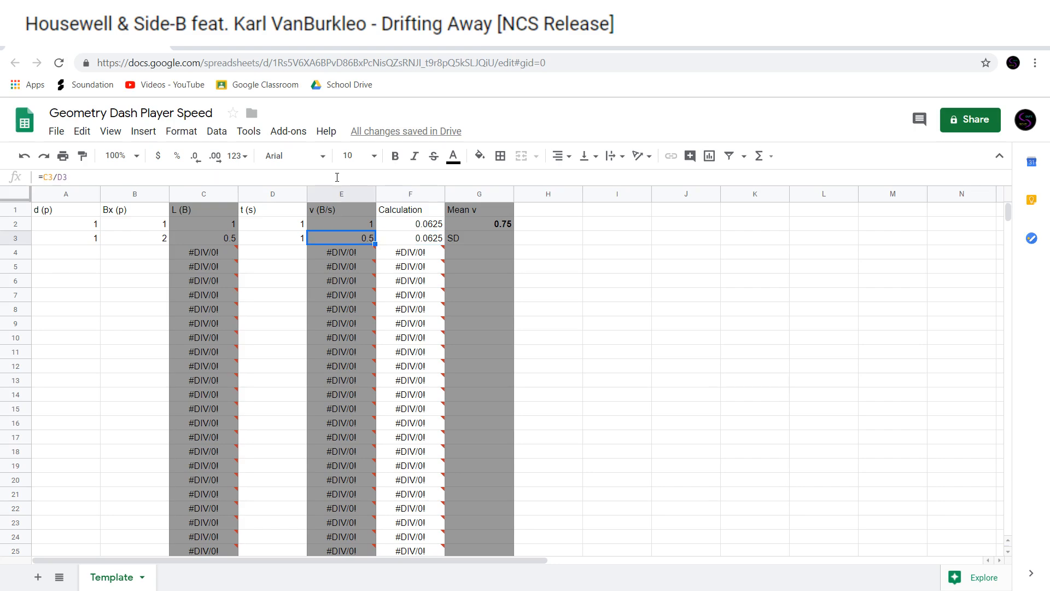
key("Right")
key("Left")
key("Right")
Enter the scratch check =0.5-0.75 in I3
key("Right")
key("Right")
key("Right")
key("Right")
key("Left")
type("0.")
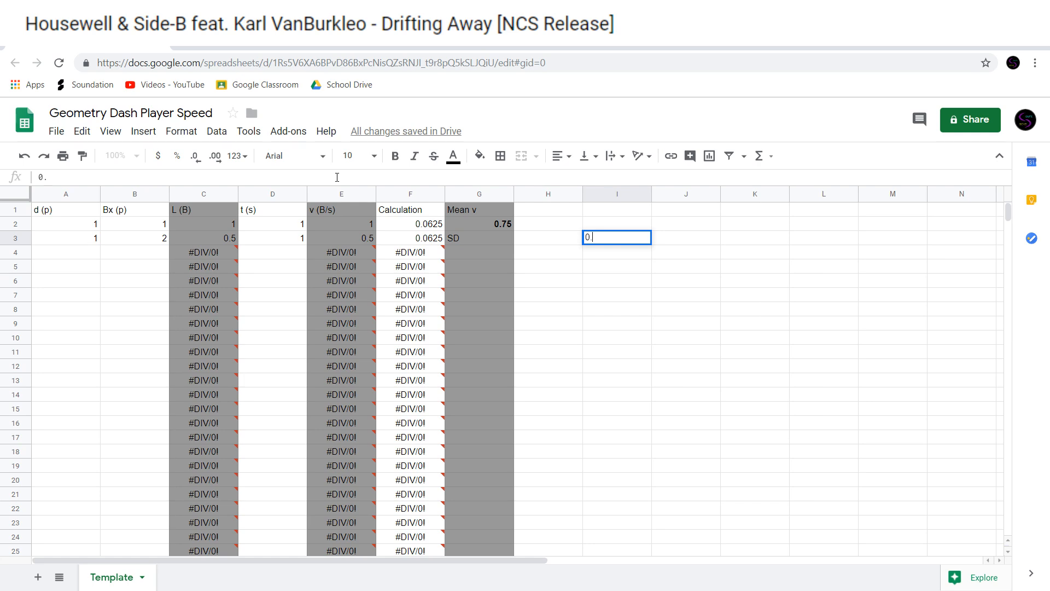
type("5-0.75")
key("Return")
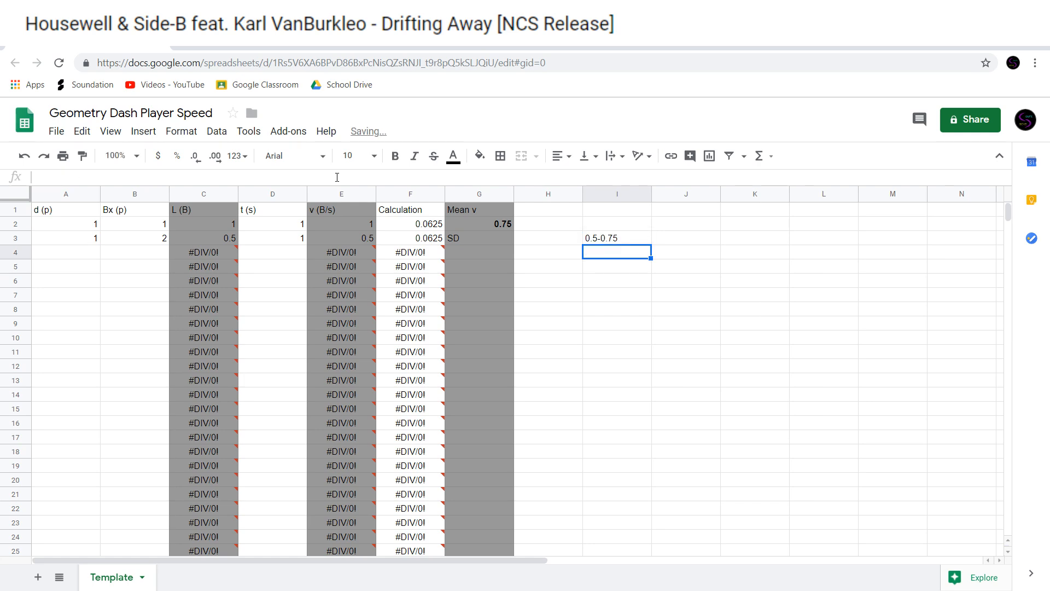
key("Up")
key("F2")
key("Left")
key("Left")
key("Left")
key("Left")
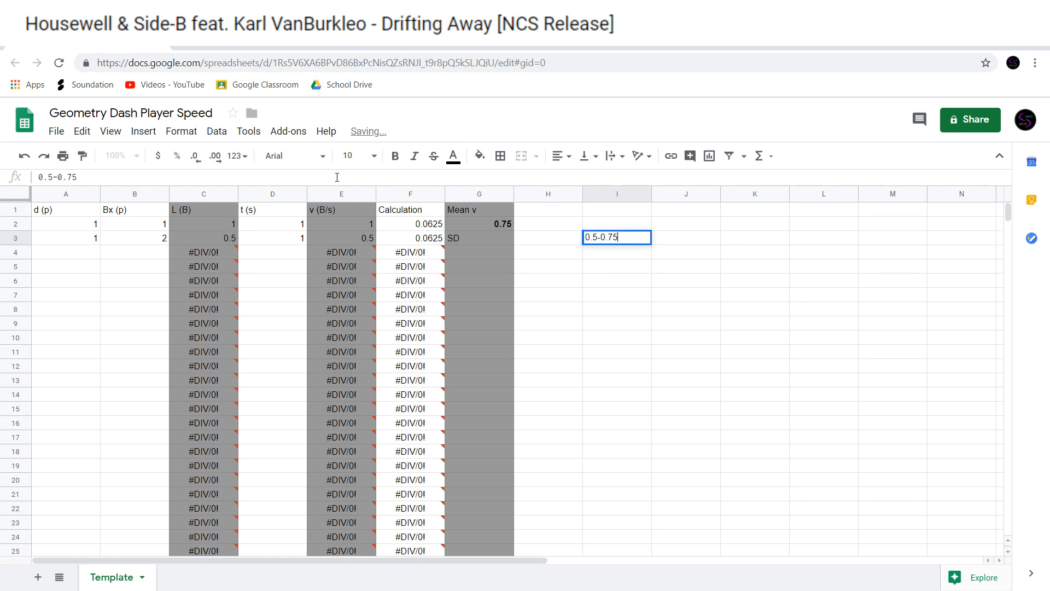
key("Home")
type("=")
key("Return")
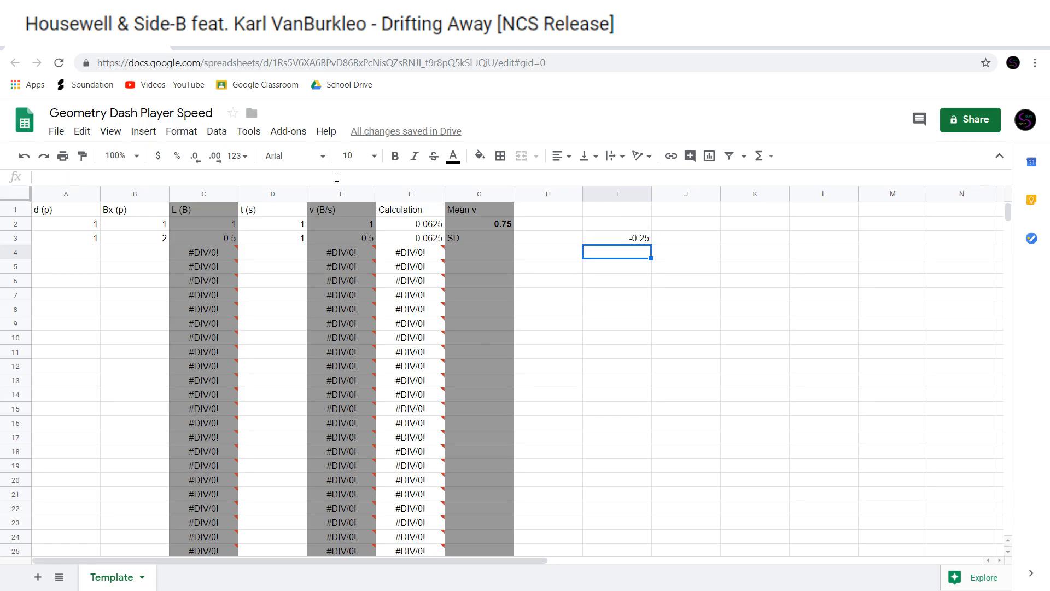
Enter a second scratch check, 1-0.75, in I2 and open it for editing
key("Up")
key("Up")
type("1")
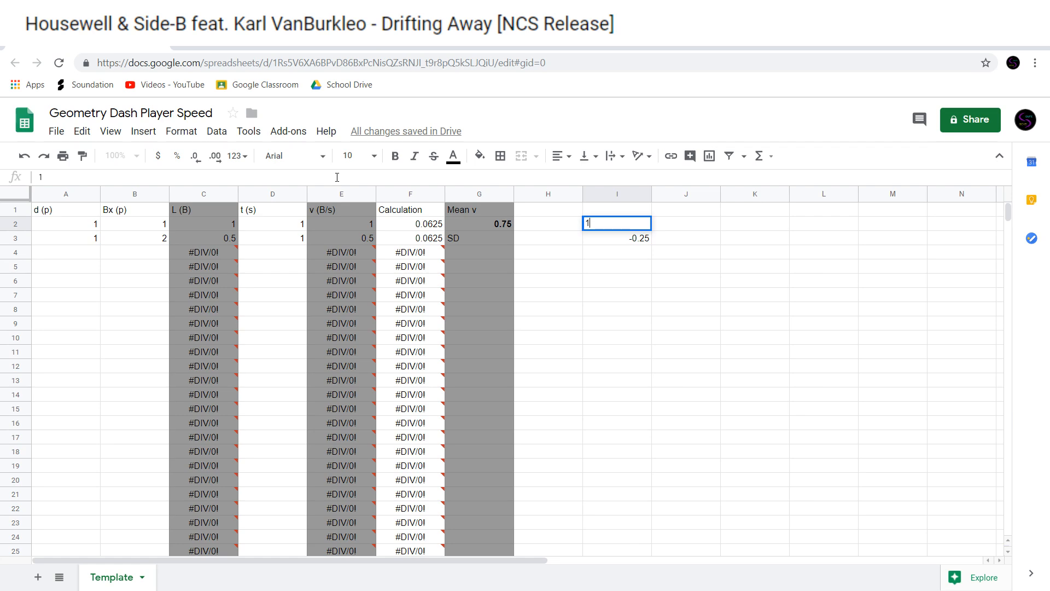
type("-0.75")
key("Return")
key("Up")
key("F2")
key("Left")
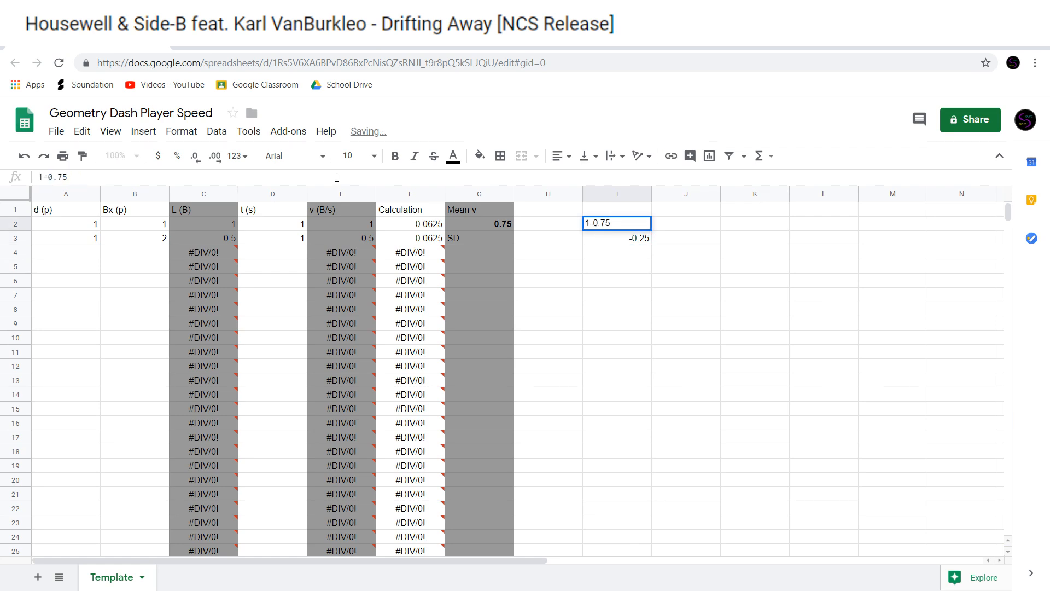
Clear the scratch checks from I2 and I3
key("ctrl+a")
key("BackSpace")
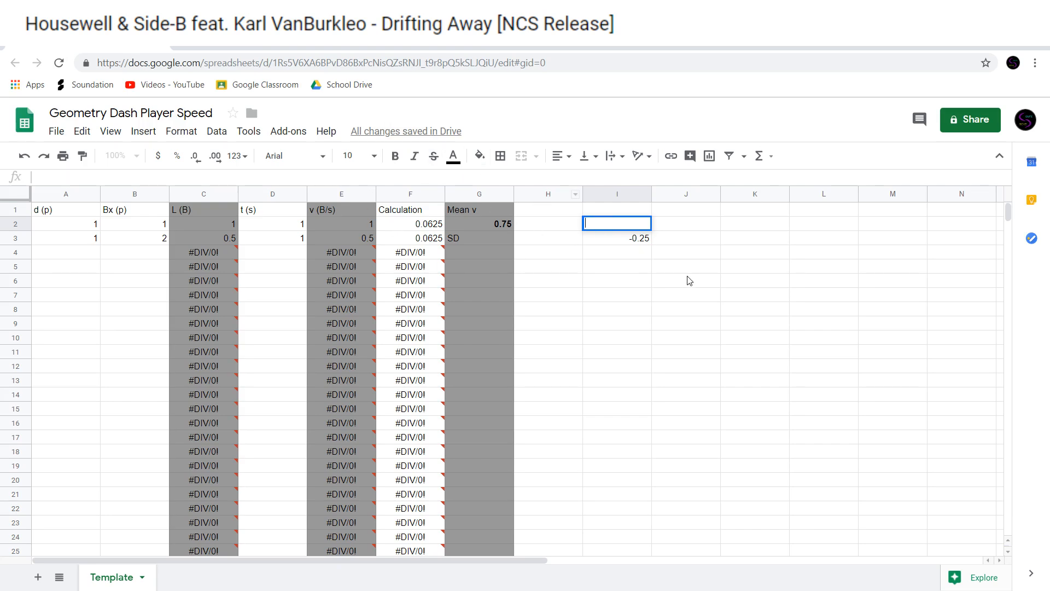
key("Return")
key("Delete")
left_click(681, 295)
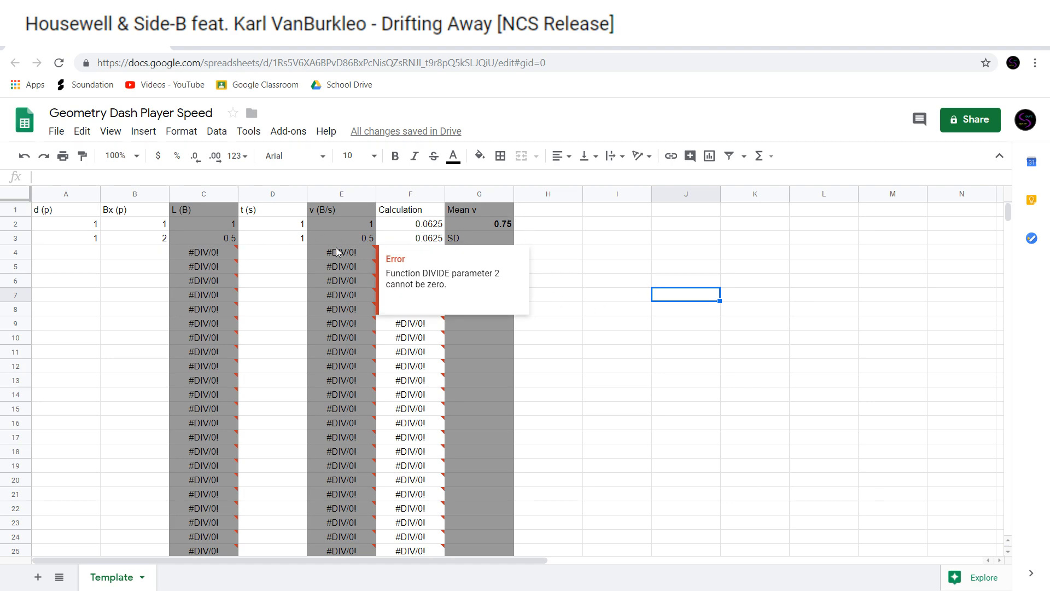
Add a third test row with 1 in A4, 3 in B4 and 1 in D4
left_click(46, 259)
type("1")
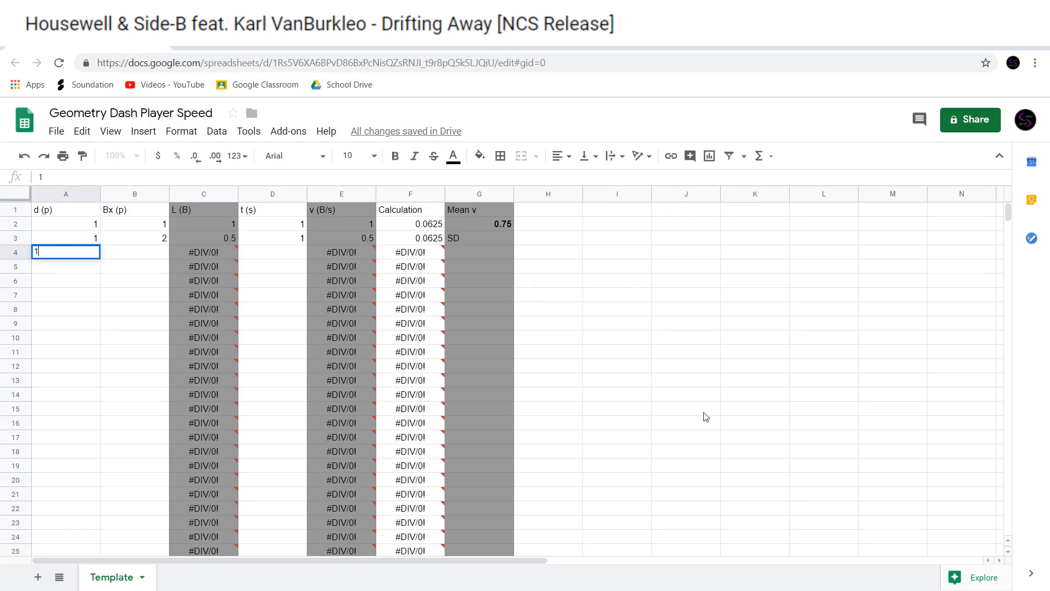
key("Tab")
type("3")
key("Tab")
key("Tab")
type("1")
key("Tab")
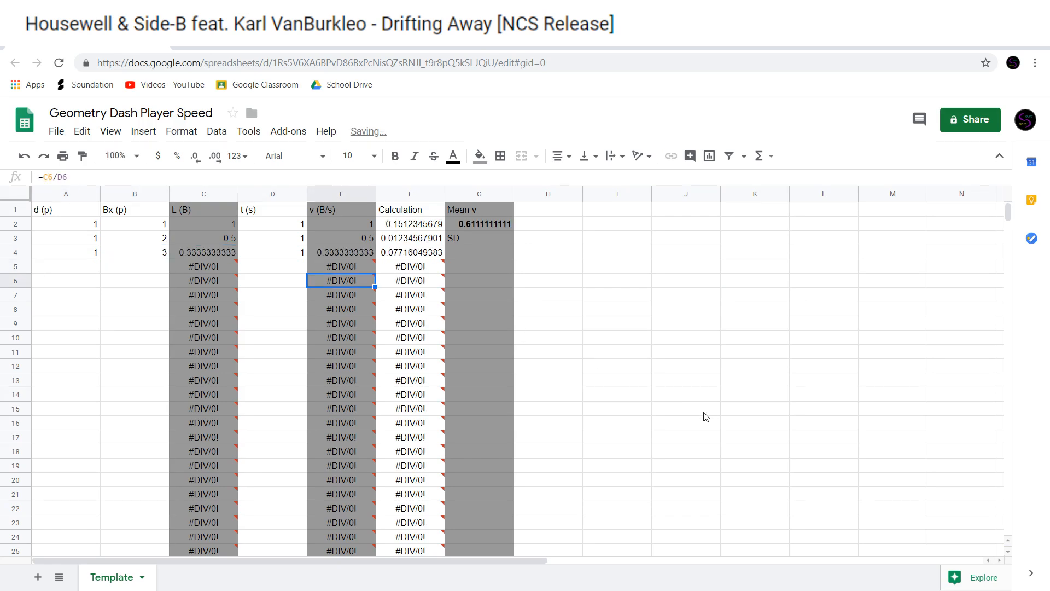
Examine the Calculation formulas for the three test rows in F2:F4
key("Tab")
key("Up")
key("Up")
key("Down")
key("Down")
key("Up")
key("Down")
key("Up")
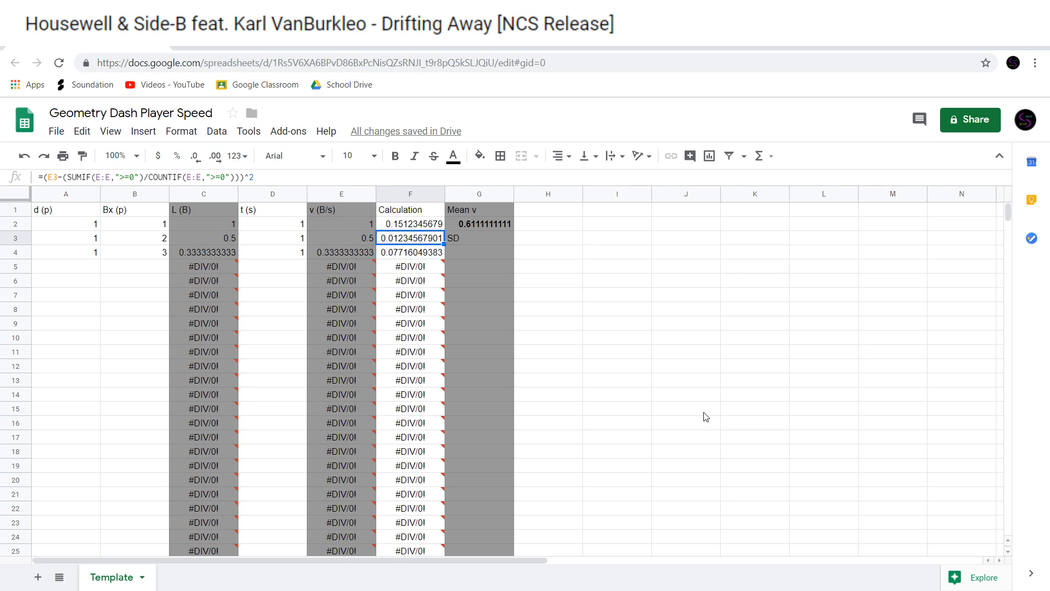
key("Down")
key("Left")
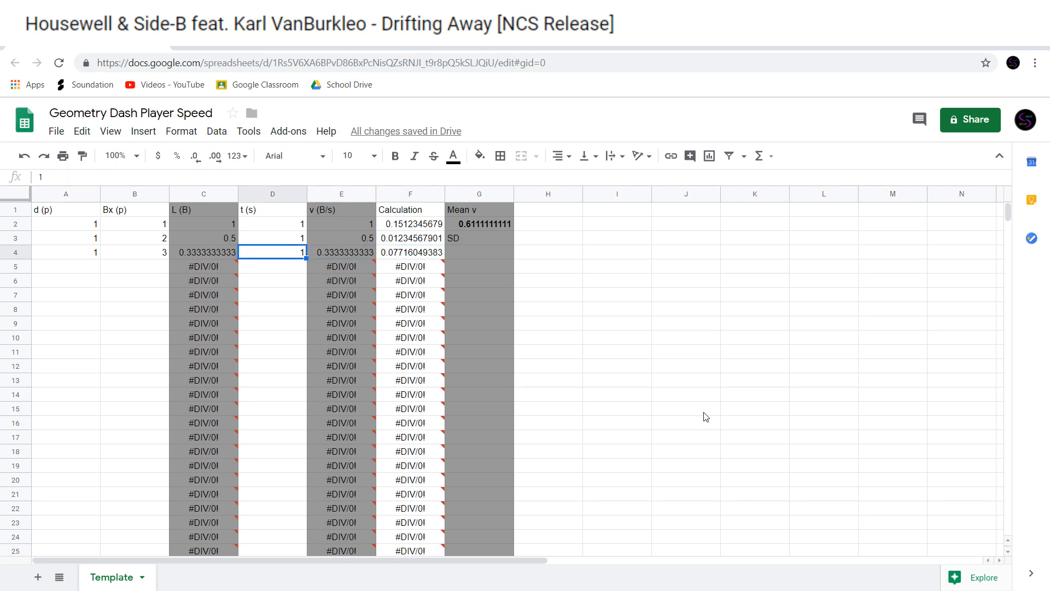
key("Right")
key("Up")
key("Right")
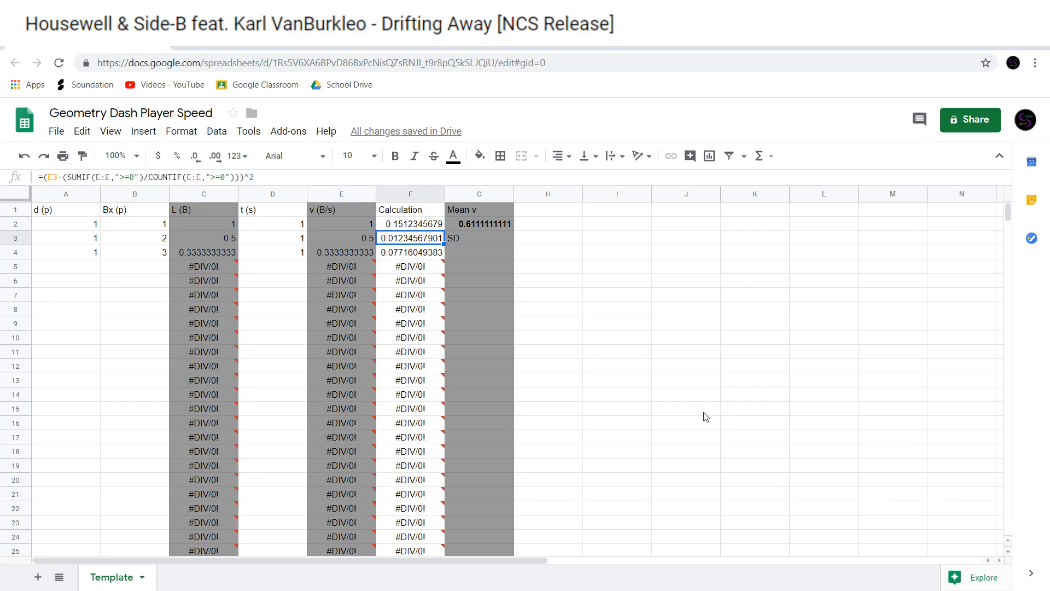
Clear the third row's test values in D4 and B4
key("Down")
key("Left")
key("Left")
key("Left")
key("Right")
key("Delete")
key("Left")
key("Left")
key("Delete")
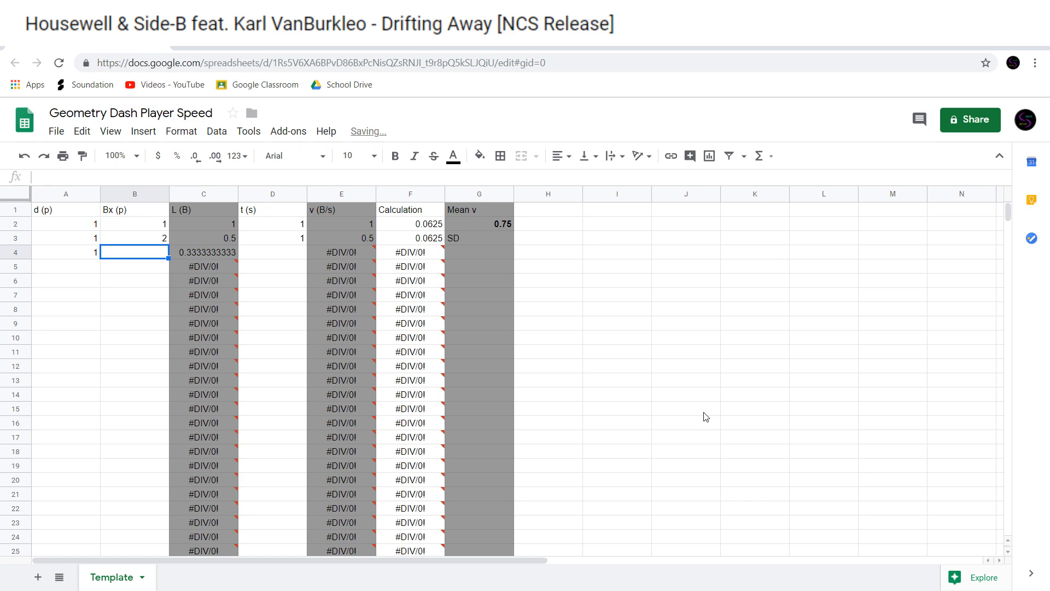
Undo the clearing of B4 and D4
key("Left")
key("Right")
key("ctrl+z")
key("ctrl+z")
key("Right")
key("Left")
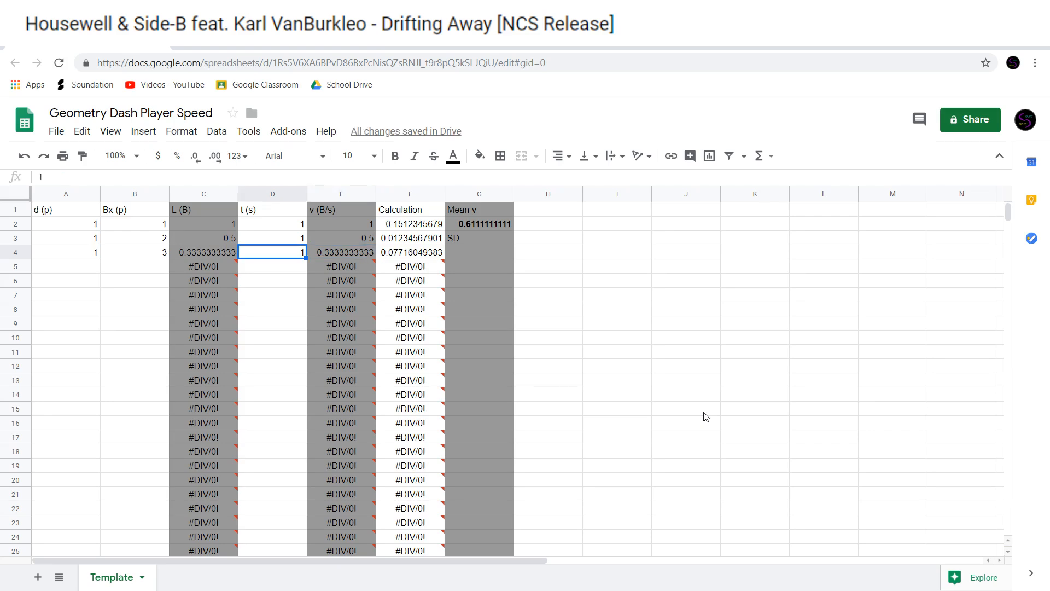
Review the Calculation column's test-row results in F2:F4, comparing them with the Mean v cell G2
key("Right")
key("Right")
key("Up")
key("Up")
key("Right")
key("Left")
key("Right")
key("Left")
key("Down")
key("Down")
key("Up")
key("Up")
key("Down")
key("Up")
key("Up")
key("Down")
key("Down")
key("Down")
key("Down")
key("Up")
key("Up")
key("Down")
key("Down")
key("Up")
key("Up")
key("Down")
key("Up")
key("Up")
key("Down")
key("Down")
key("Up")
key("Up")
key("Down")
key("Down")
Begin a formula in G4 under the SD label, discarding the initial SUMIF function and keeping only the equals sign
key("Right")
key("Right")
key("Left")
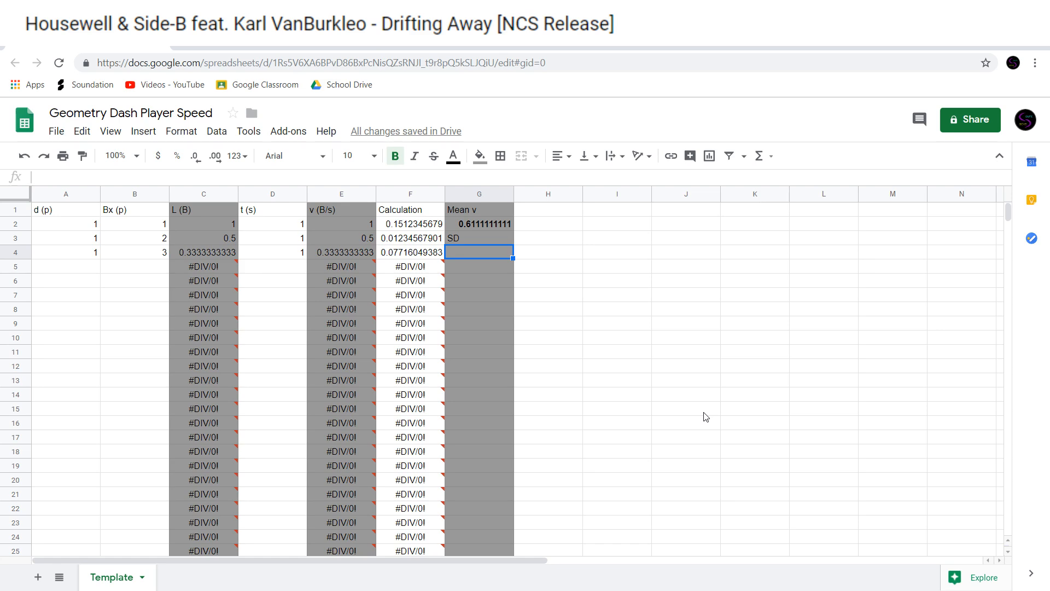
type("=SUMIF(")
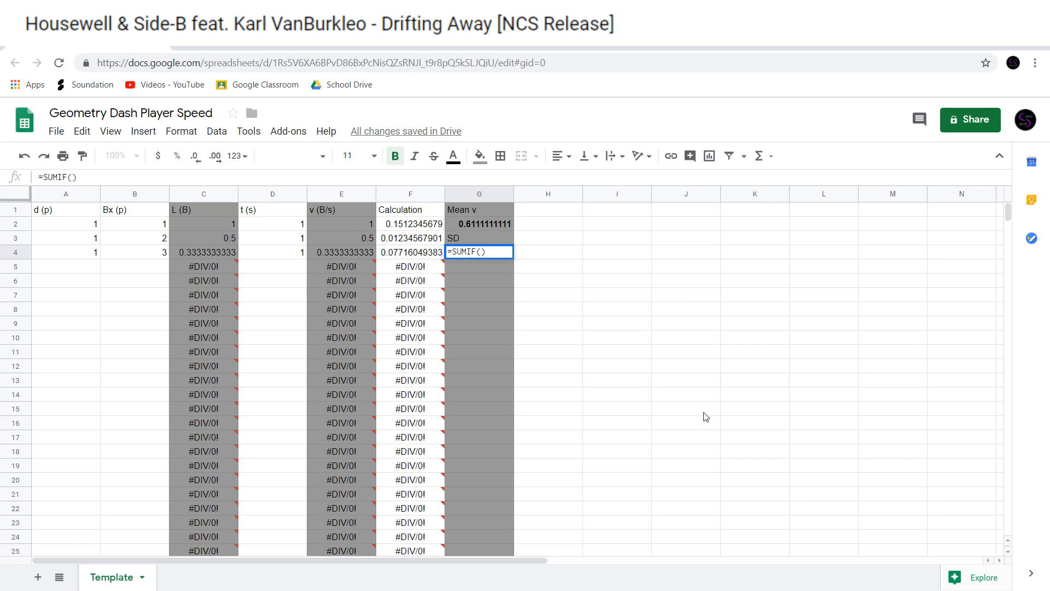
key("BackSpace")
key("BackSpace")
key("BackSpace")
key("BackSpace")
key("BackSpace")
key("BackSpace")
key("BackSpace")
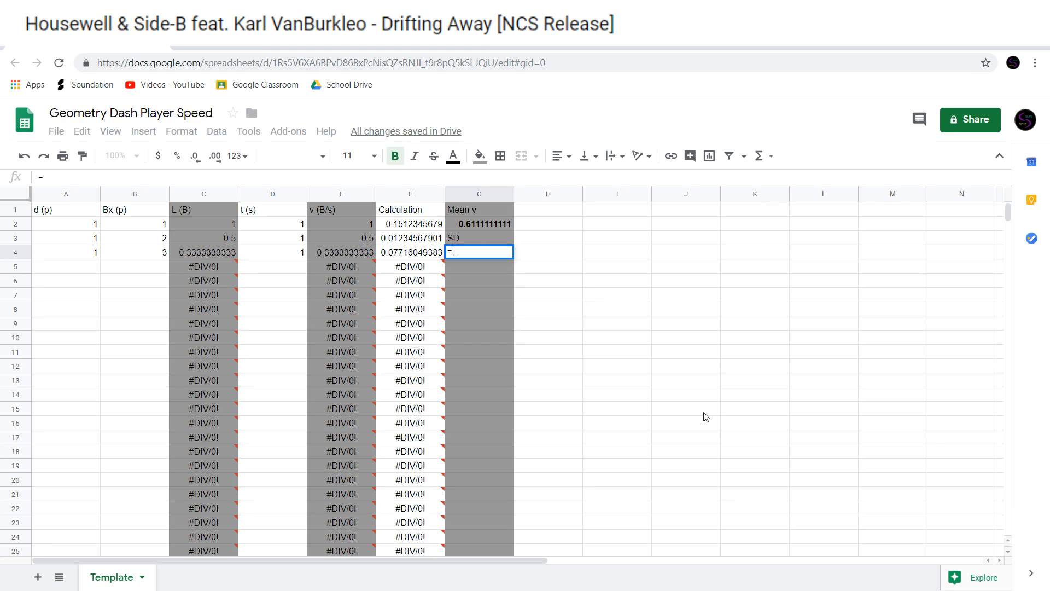
Write the G4 formula as =SQRT(SUMIF(F:F,">=0")) to take the square root of column F's non-negative sum
type("SQ")
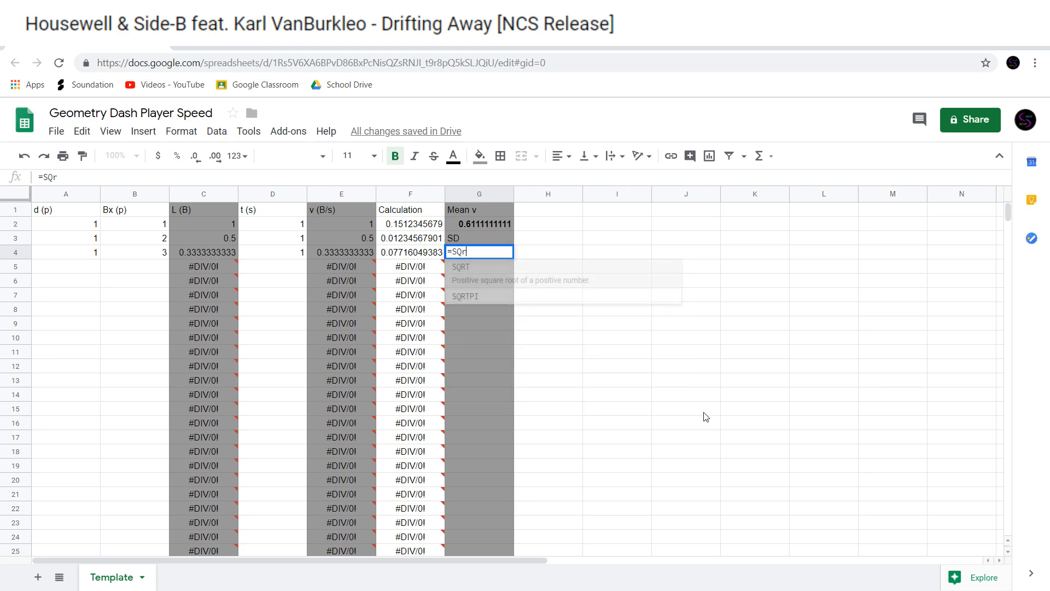
type("RT(")
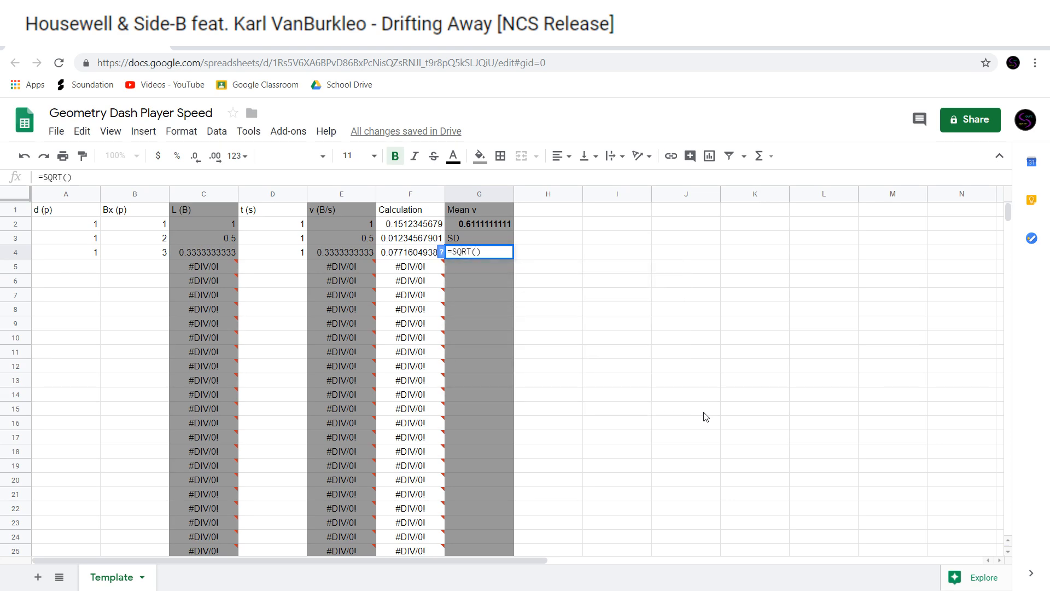
type("SUMIF*")
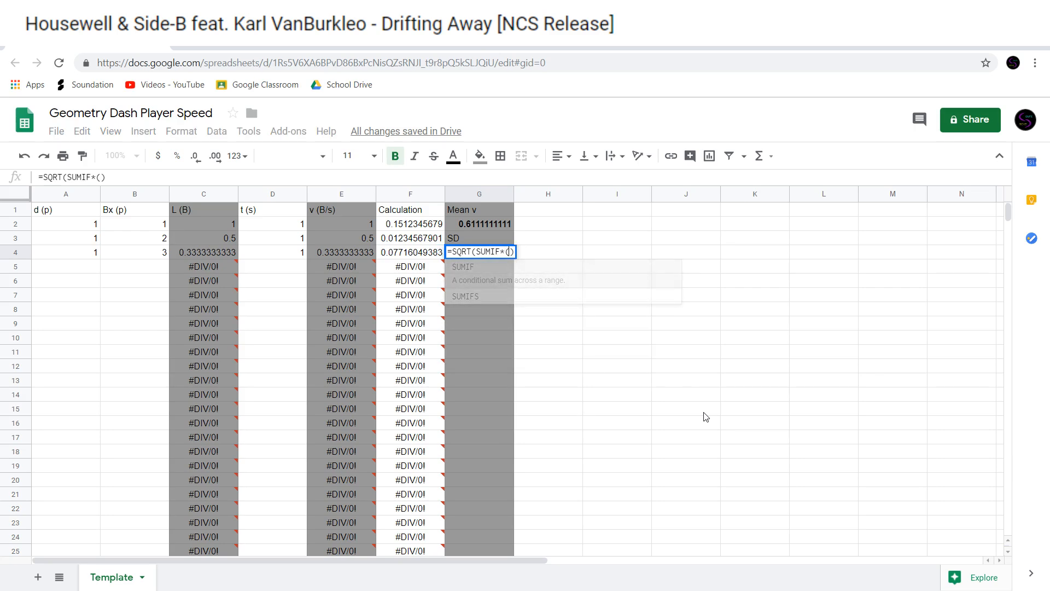
key("BackSpace")
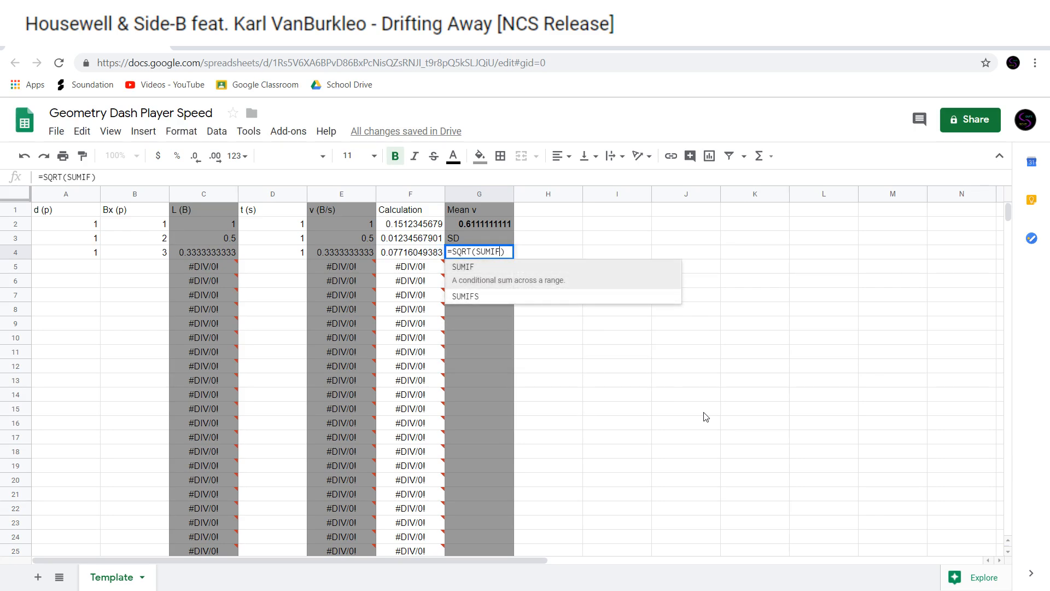
type("(")
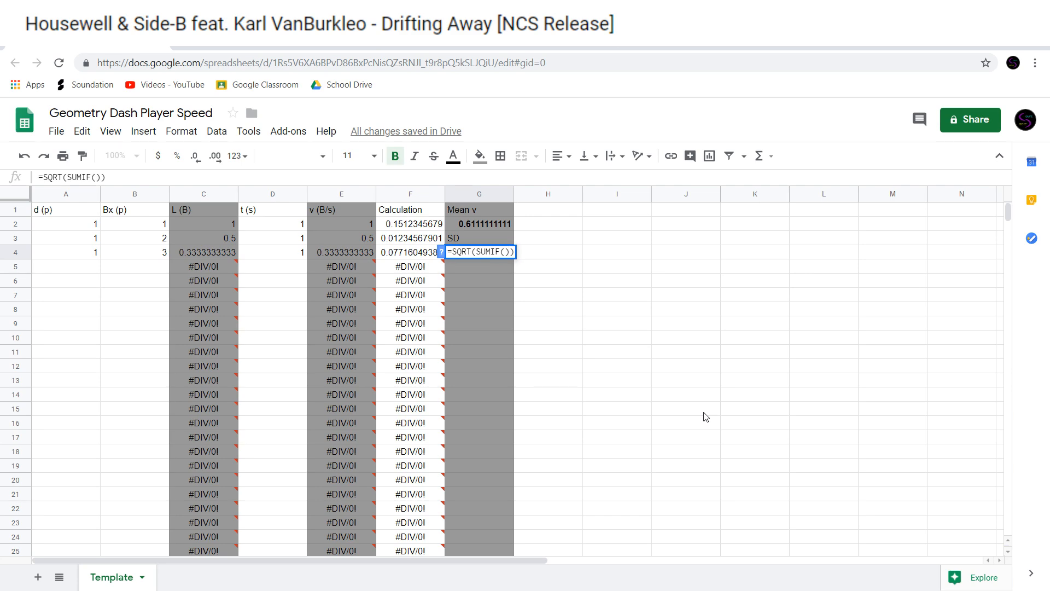
type("F:F,\">=")
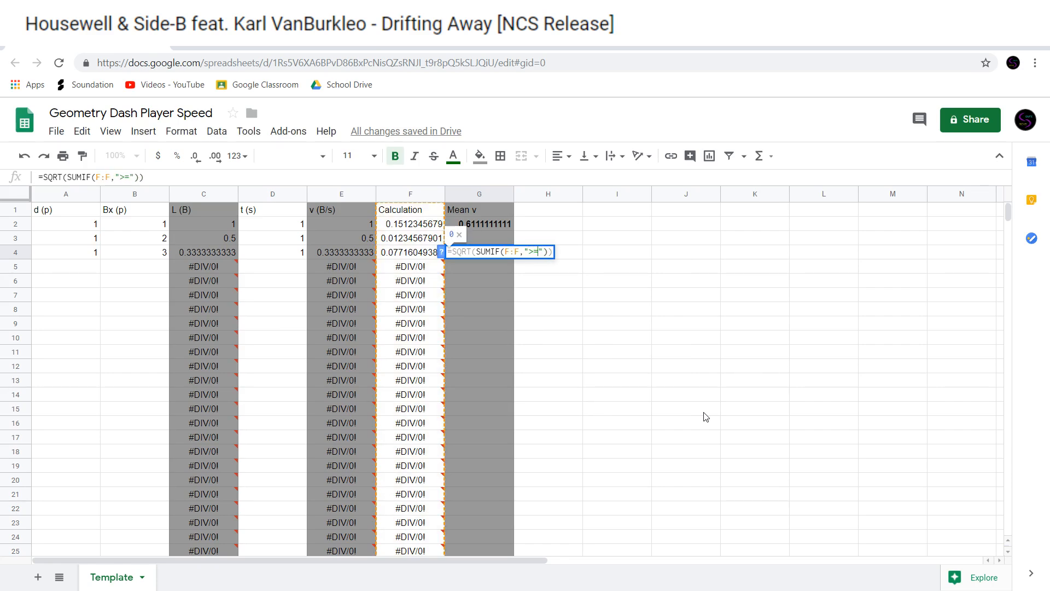
type("0")
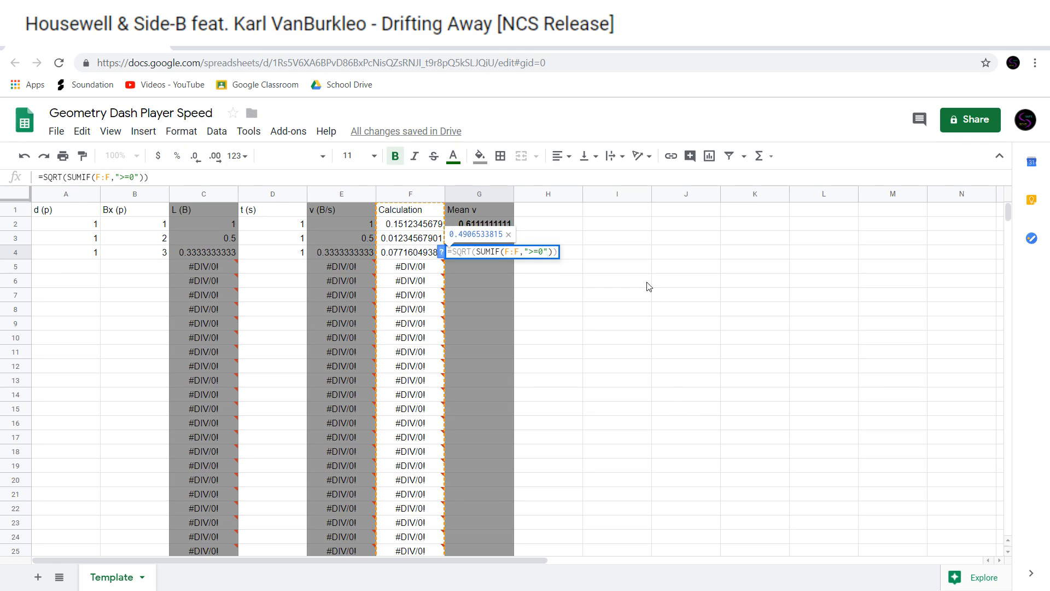
Extend the G4 formula by dividing the SUMIF term inside the square root by a COUNTIF function
left_click(547, 251)
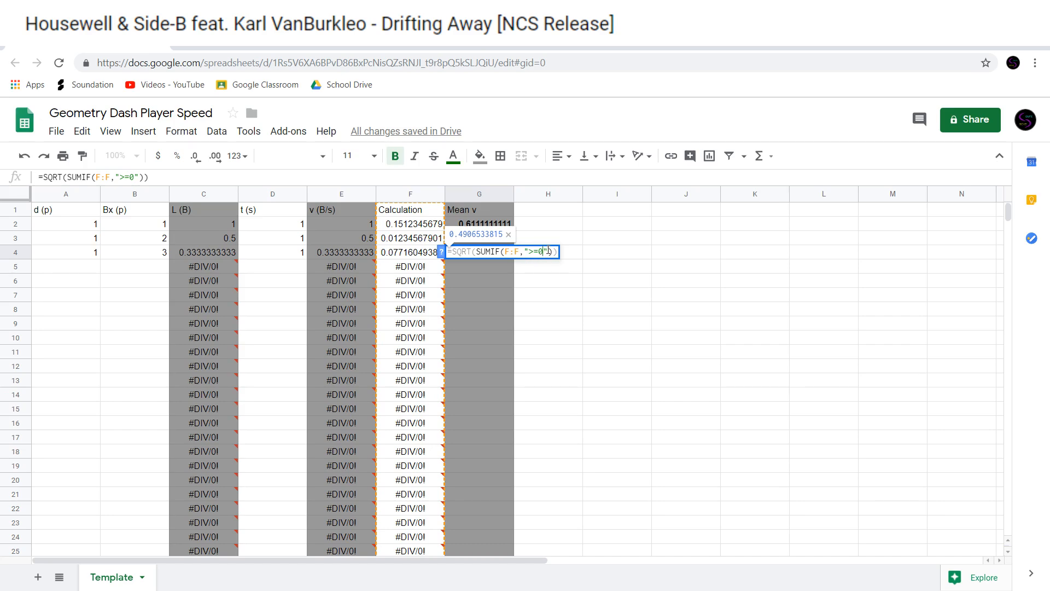
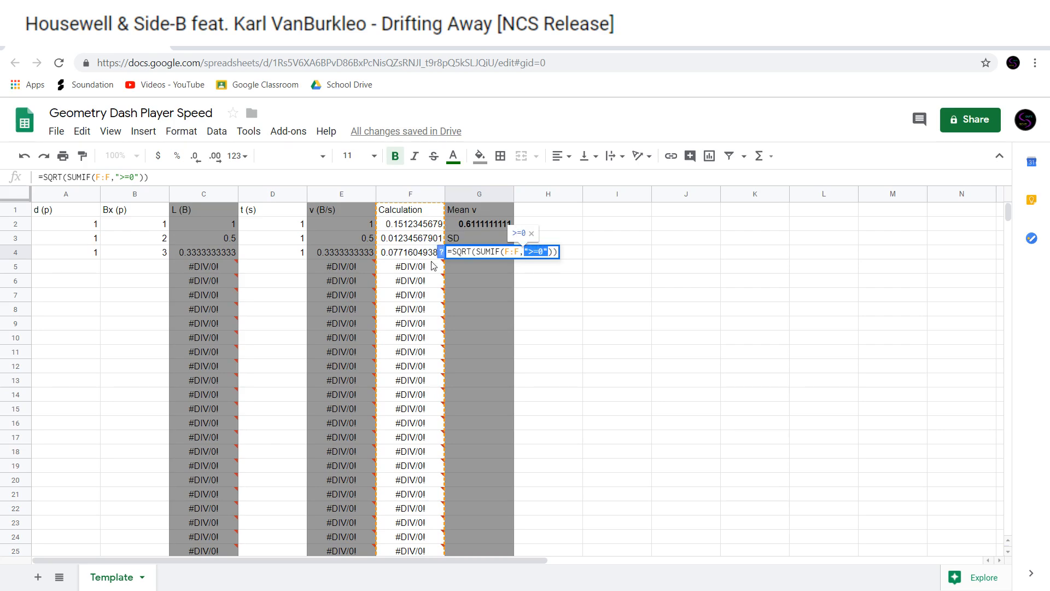
mouse_move(424, 270)
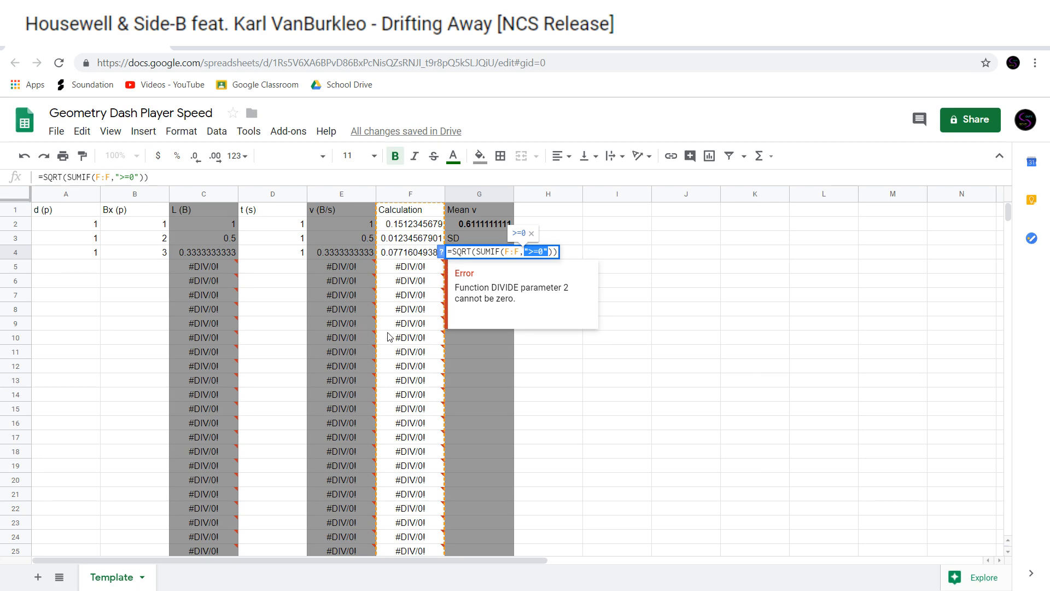
left_click(529, 252)
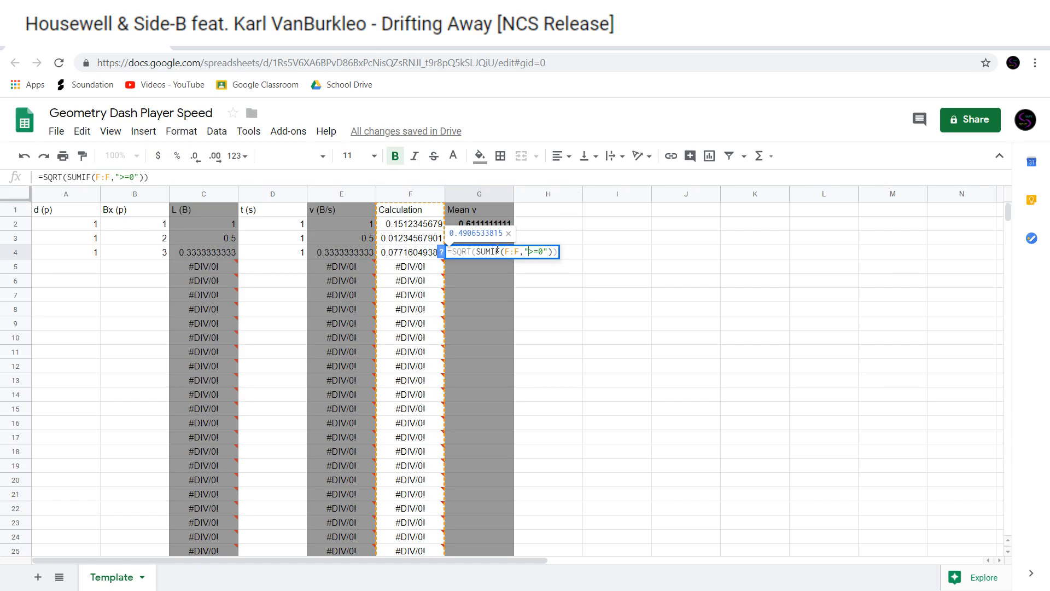
left_click(551, 253)
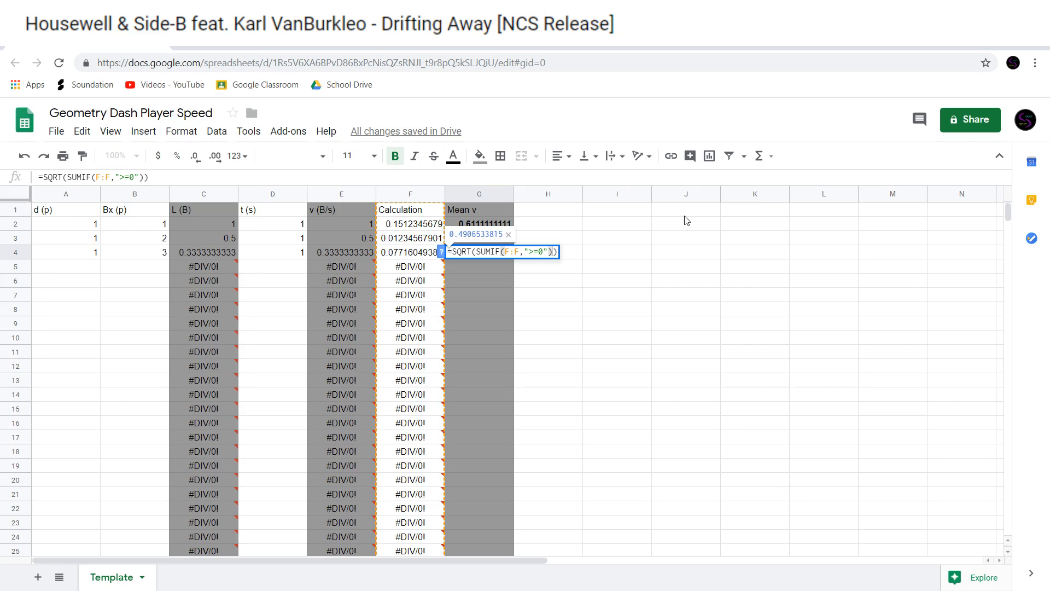
type("/")
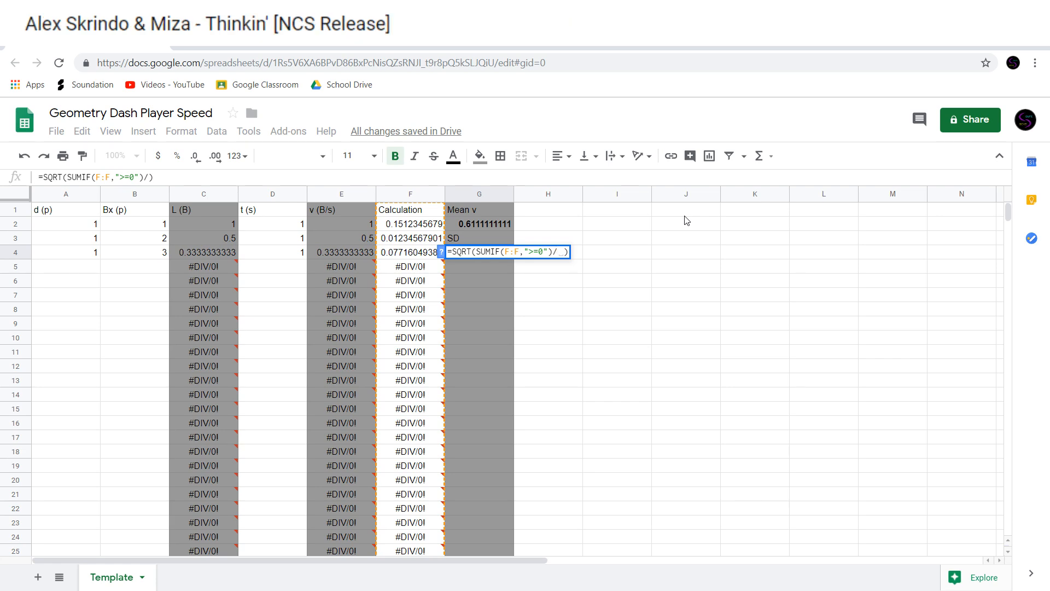
type("COUNTIF(")
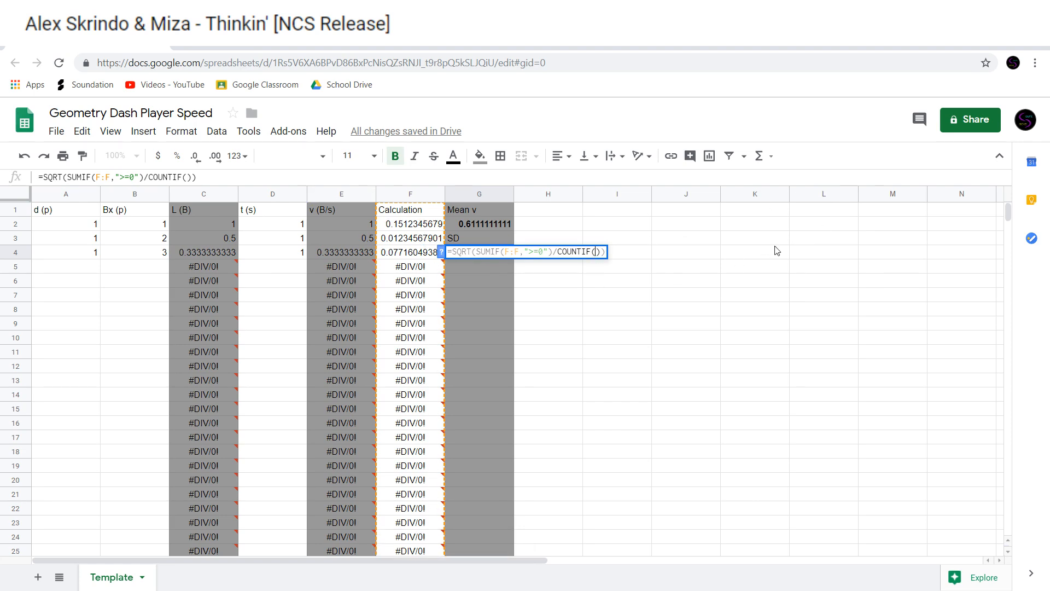
Complete the standard deviation formula in G4 as =SQRT(SUMIF(F:F,">=0")/COUNTIF(F:F,">=0"))
type("F:F")
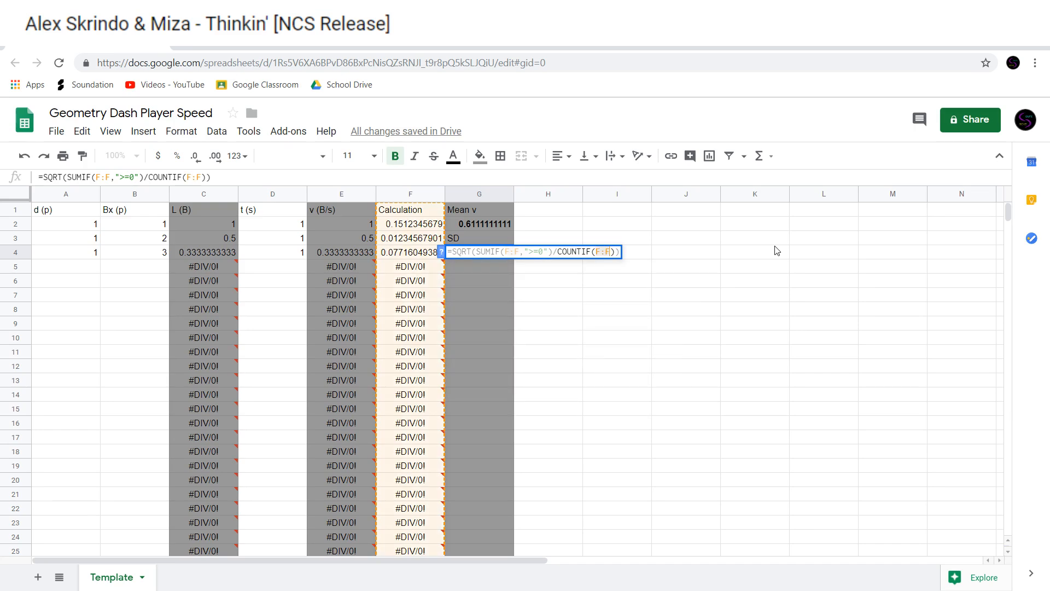
type(",\"\"")
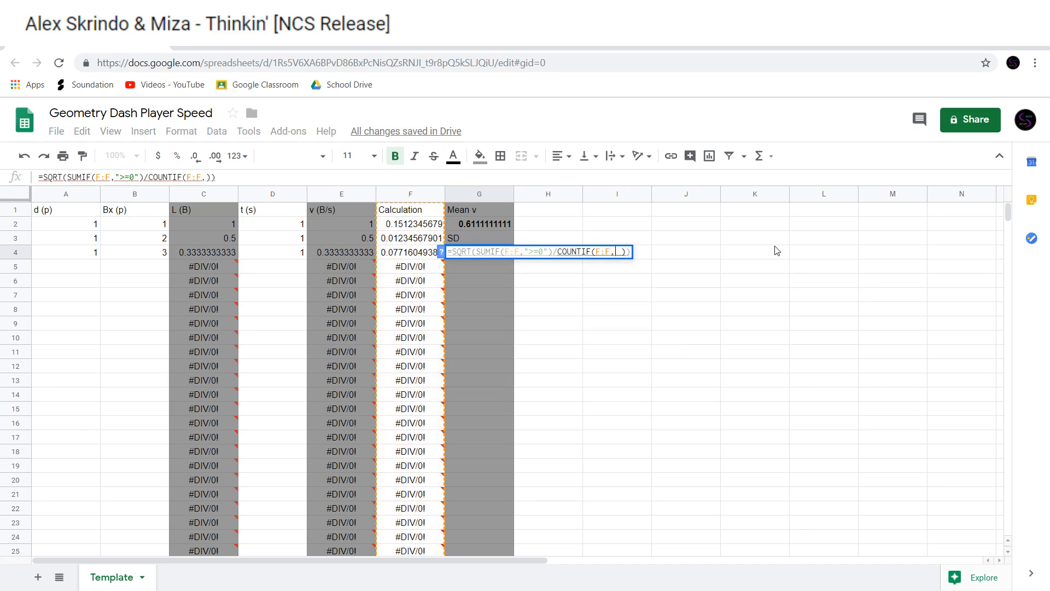
type(">=0")
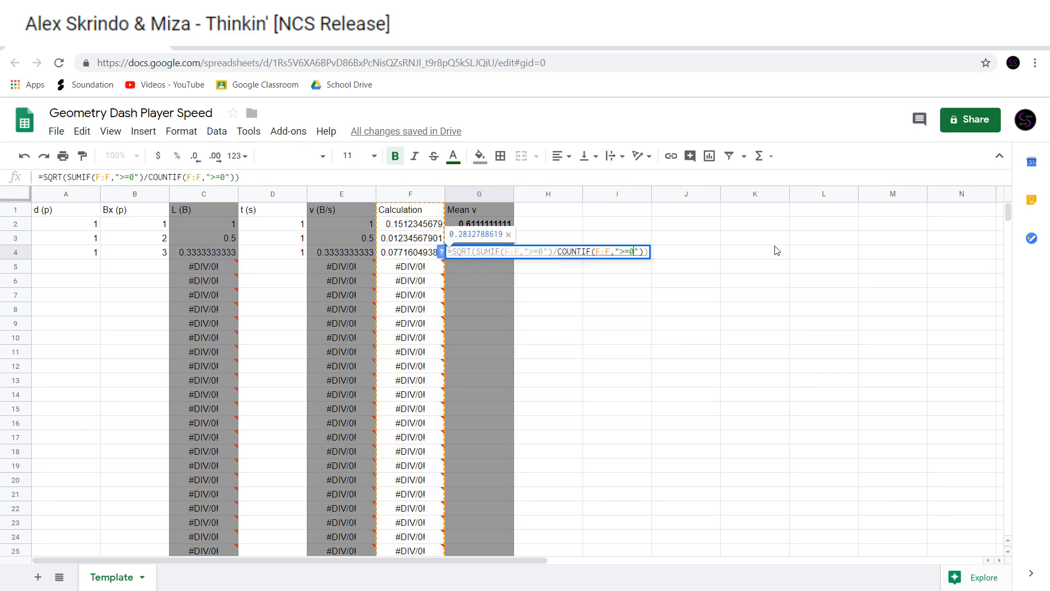
key("Return")
Enter =STDEVP(F:F) in cell I2 as a comparison standard deviation for the Calculation column
key("Right")
key("Up")
key("Right")
key("Up")
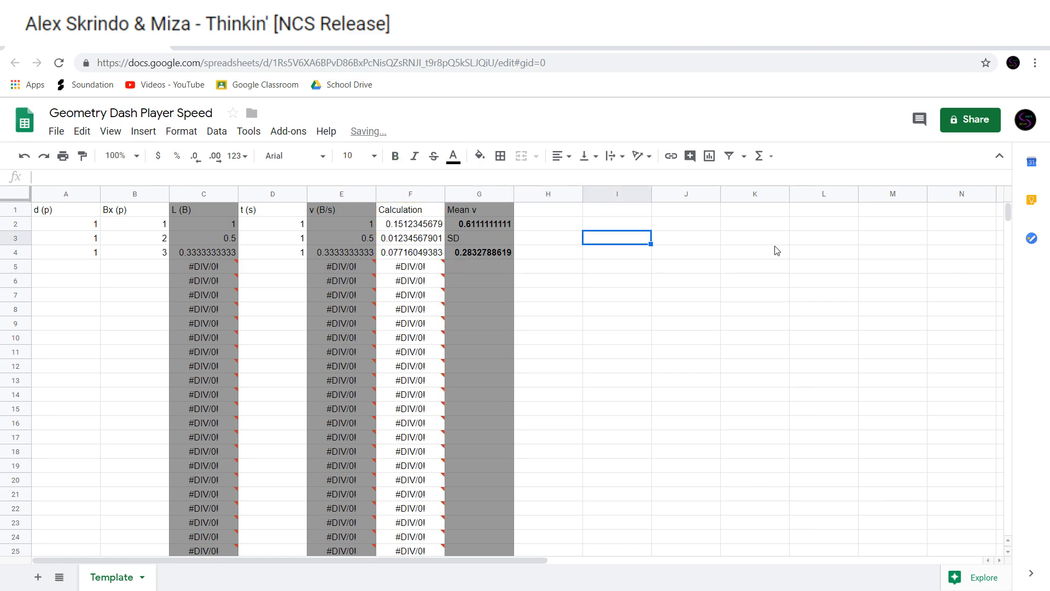
key("Up")
type("=")
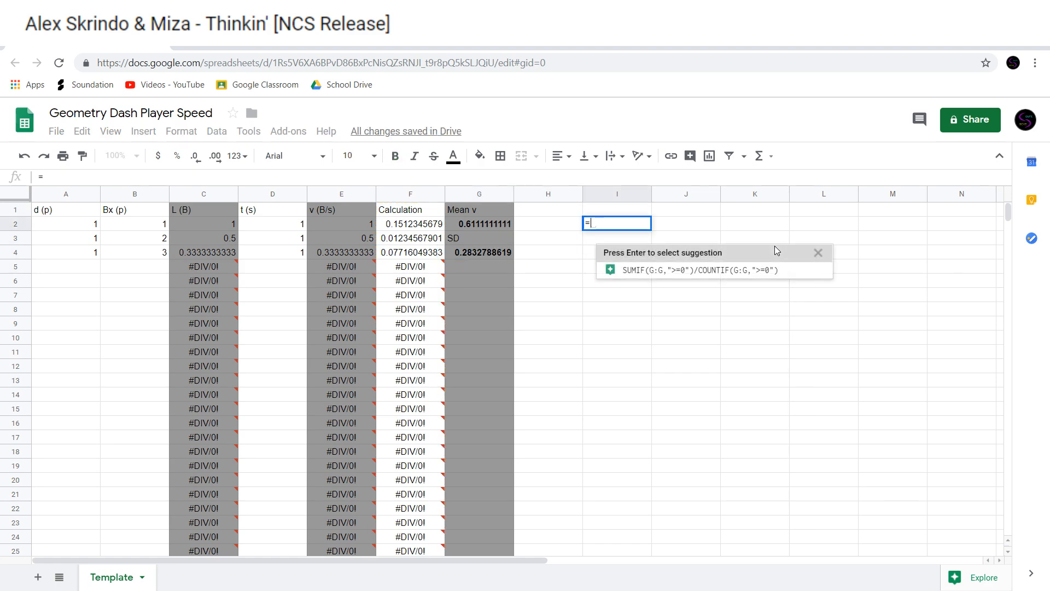
type("SE")
key("BackSpace")
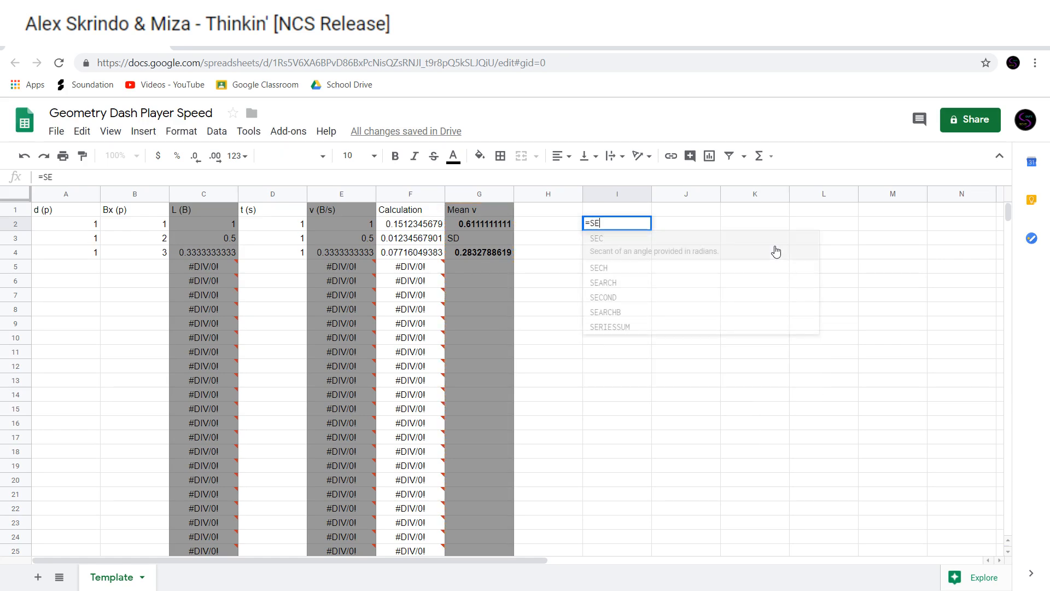
type("TE")
key("BackSpace")
key("Tab")
key("BackSpace")
type("P()")
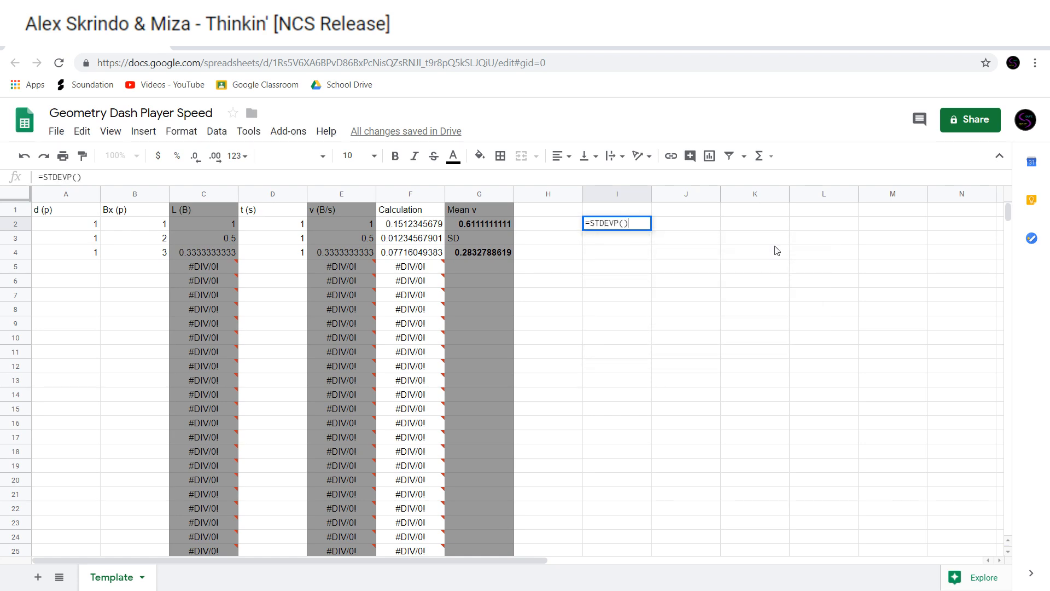
key("Left")
type("F")
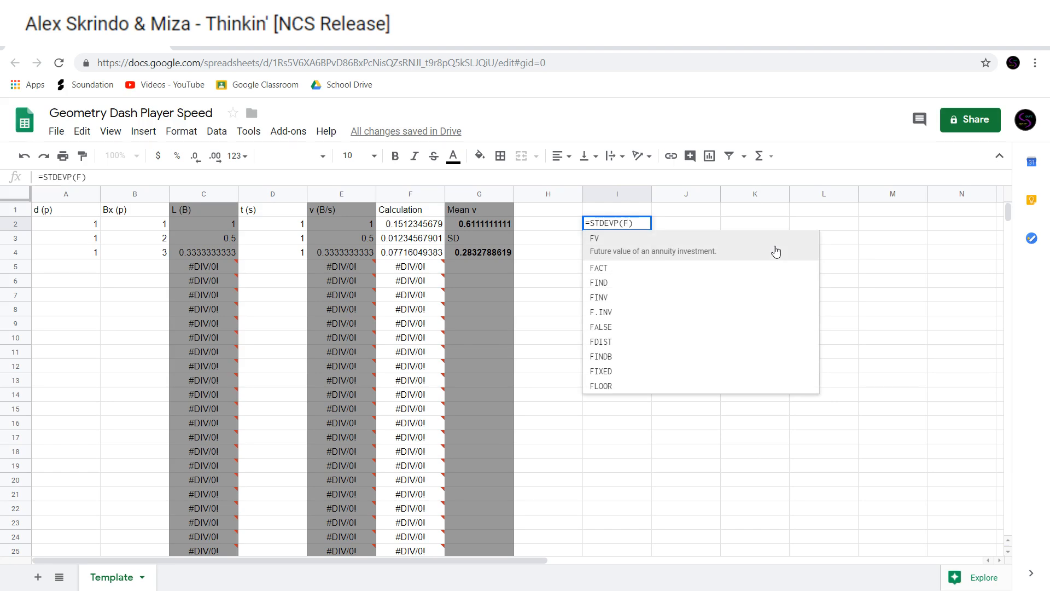
type(":F")
key("Return")
Limit the range of the STDEVP formula in I2 to F2:F4
key("Up")
key("Return")
key("Left")
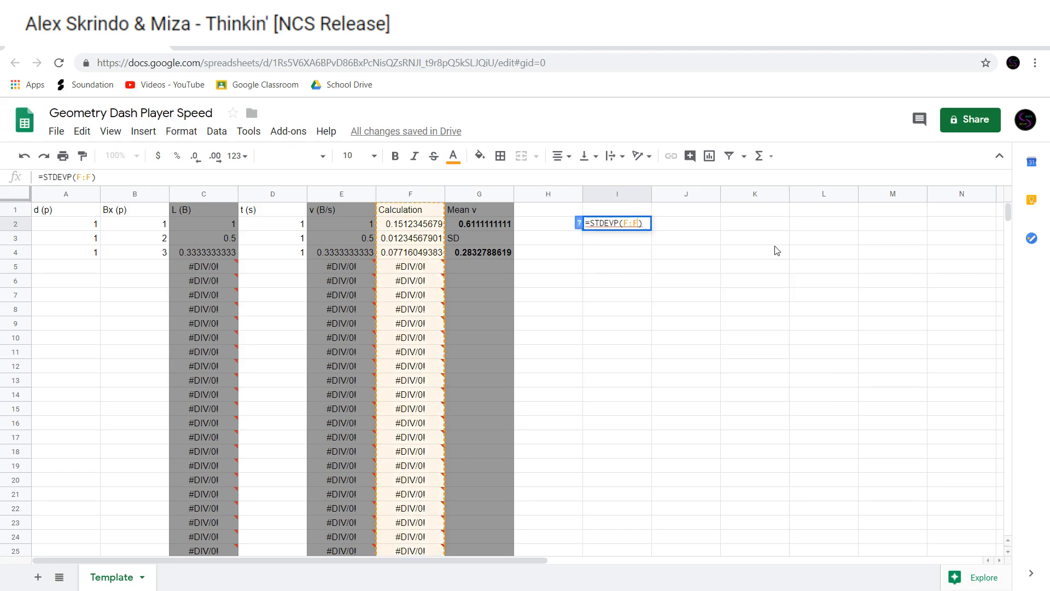
type("3")
type("2")
key("BackSpace")
type("2")
key("Right")
key("Right")
type("4")
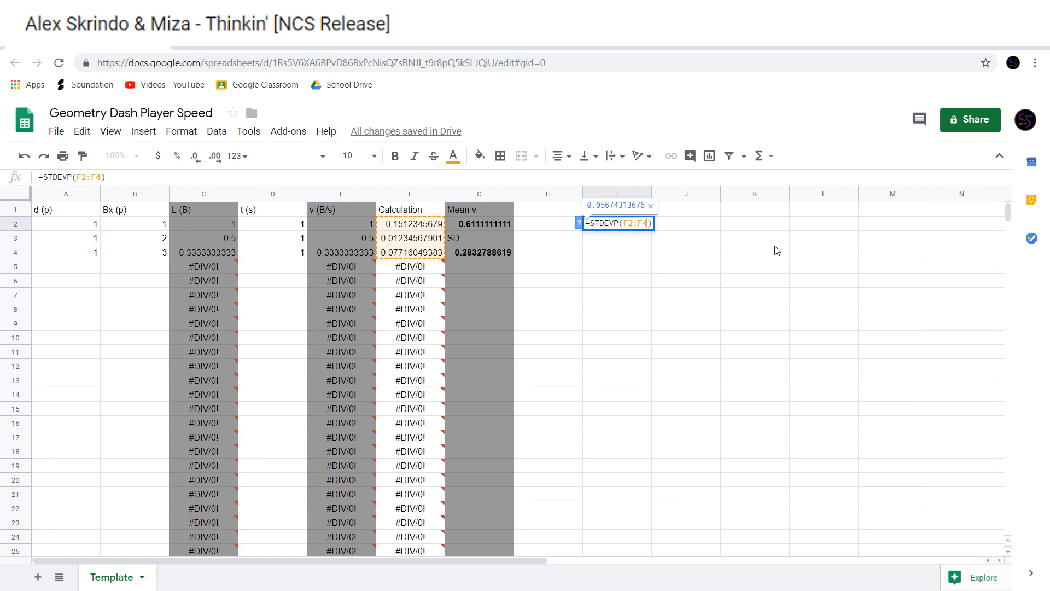
left_click(776, 250)
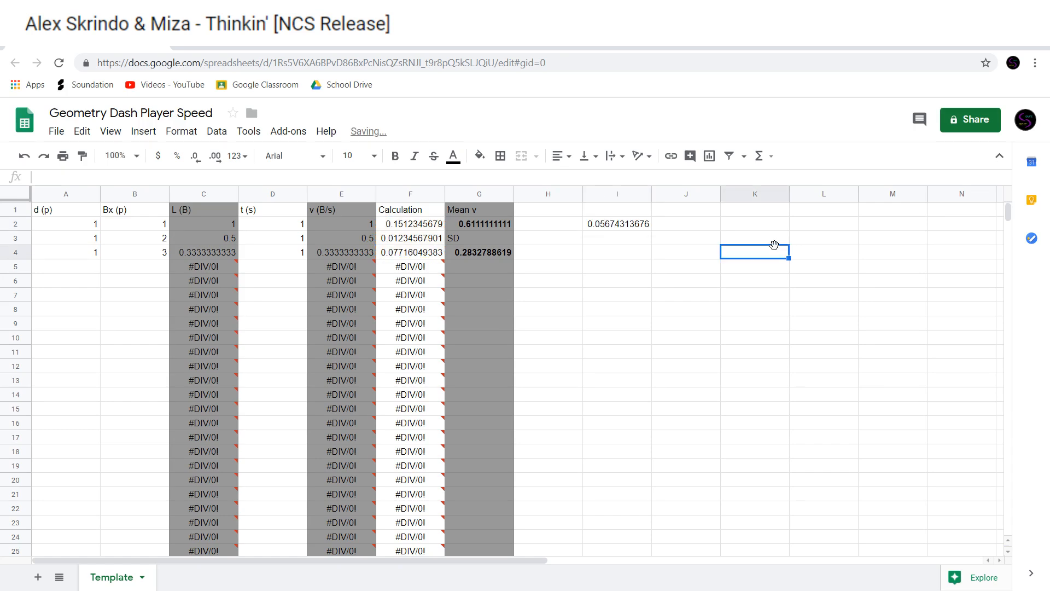
Examine the COUNTIF(F:F,">=0") divisor in the G4 standard deviation formula and leave the formula unchanged
left_click(470, 251)
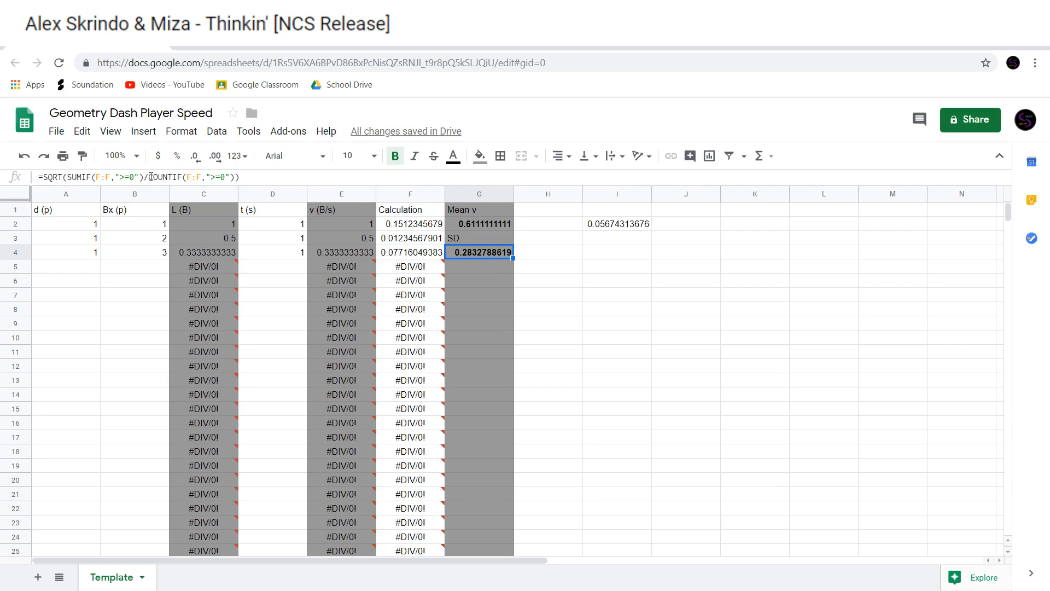
left_click_drag(148, 176, 234, 177)
left_click(234, 176)
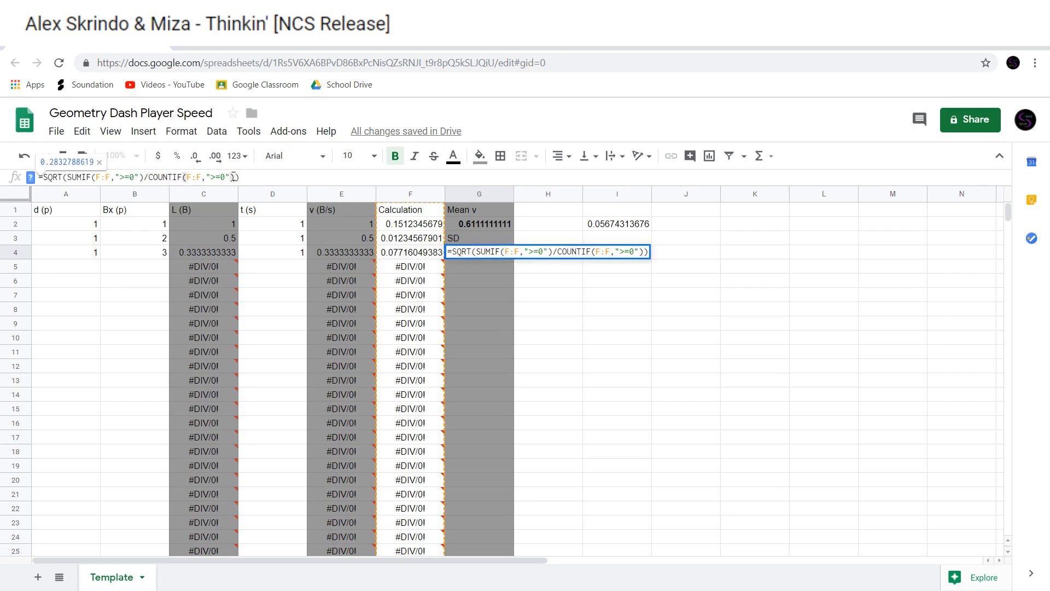
left_click(145, 176)
left_click_drag(556, 253, 660, 250)
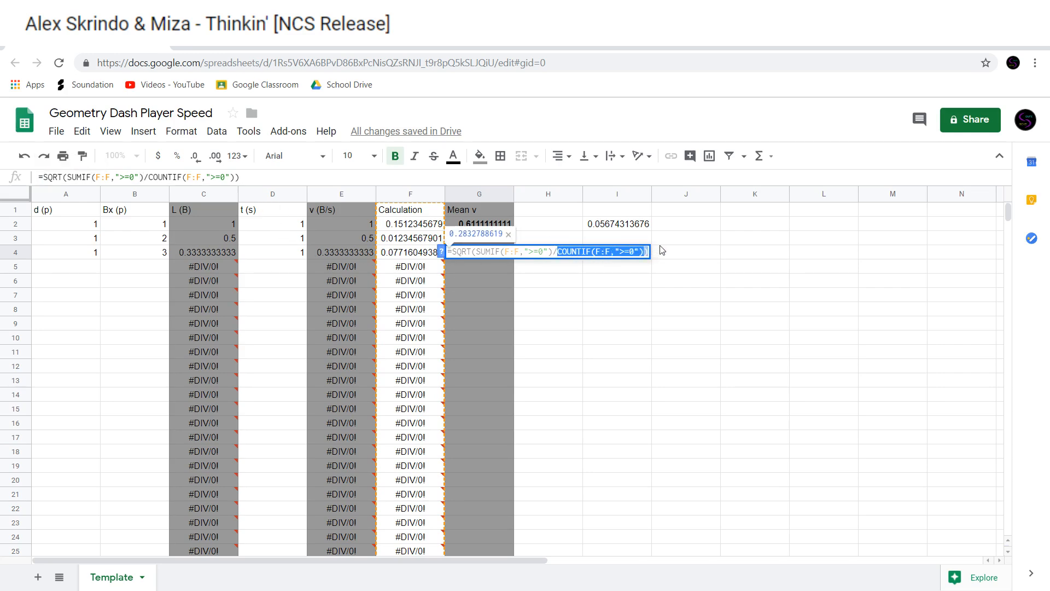
left_click(611, 335)
left_click(615, 227)
left_click(675, 294)
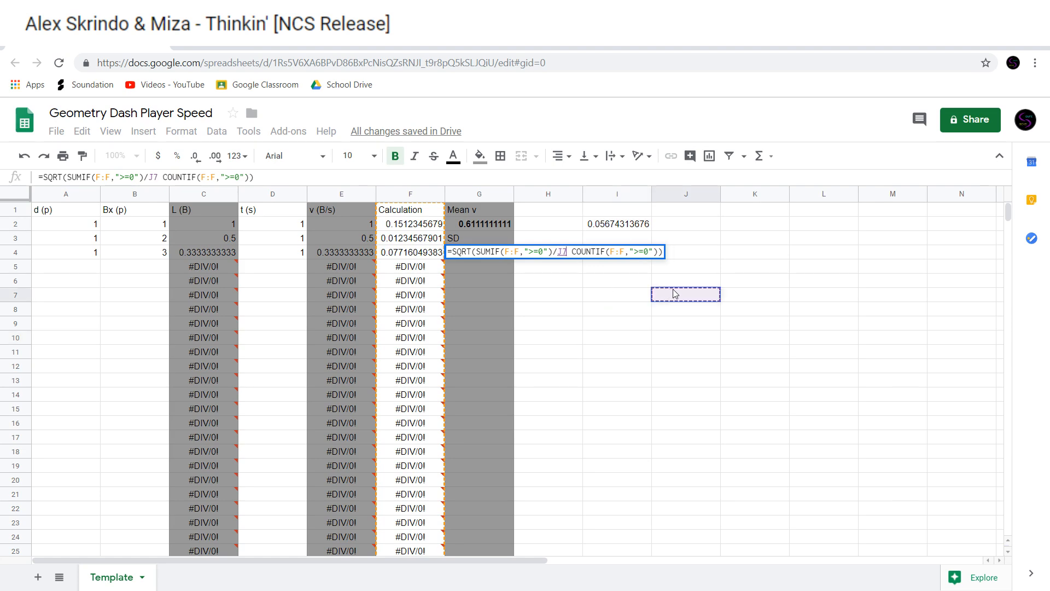
key("Escape")
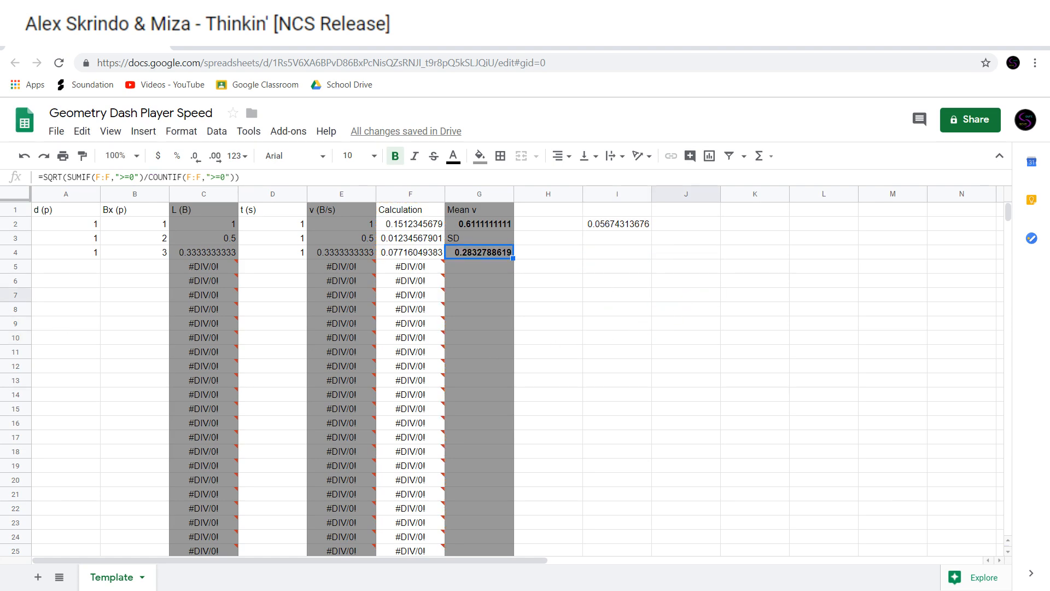
Remove the bold from the standard deviation value in G4 and fill the cell with the column's grey
key("ctrl+b")
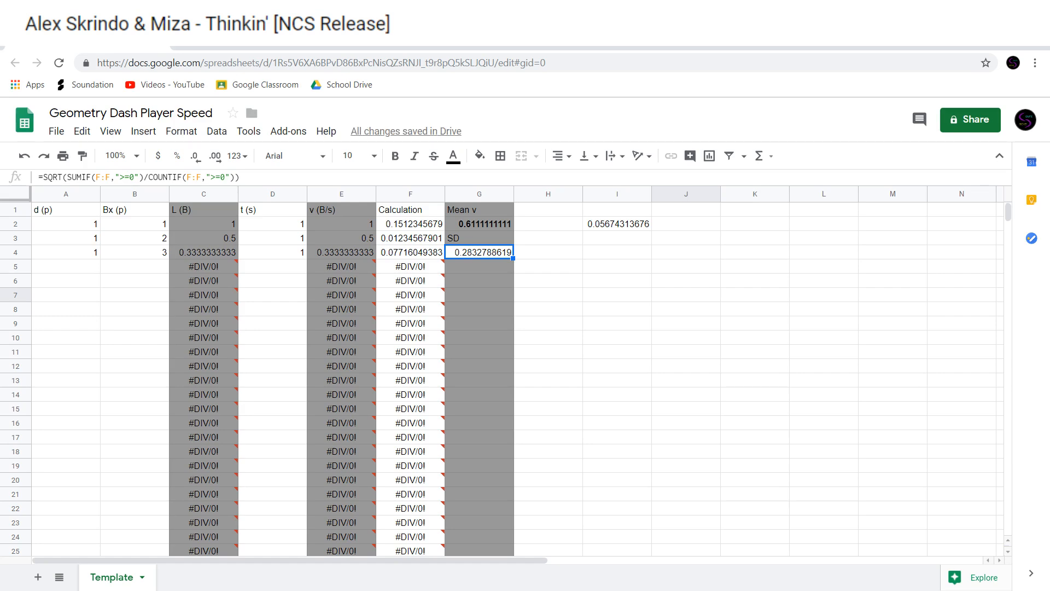
left_click(544, 270)
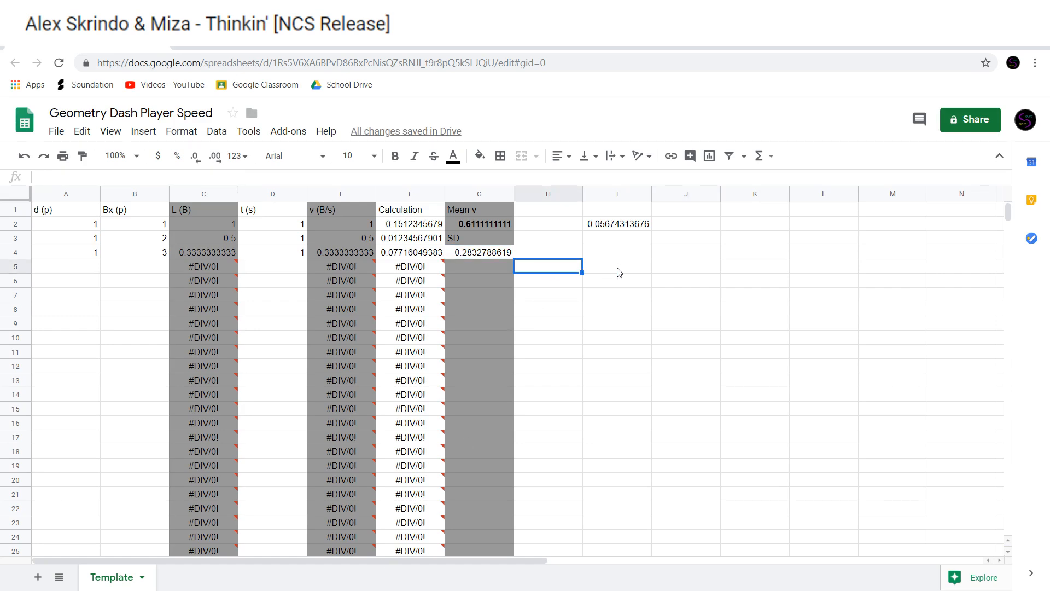
left_click(496, 251)
left_click(480, 155)
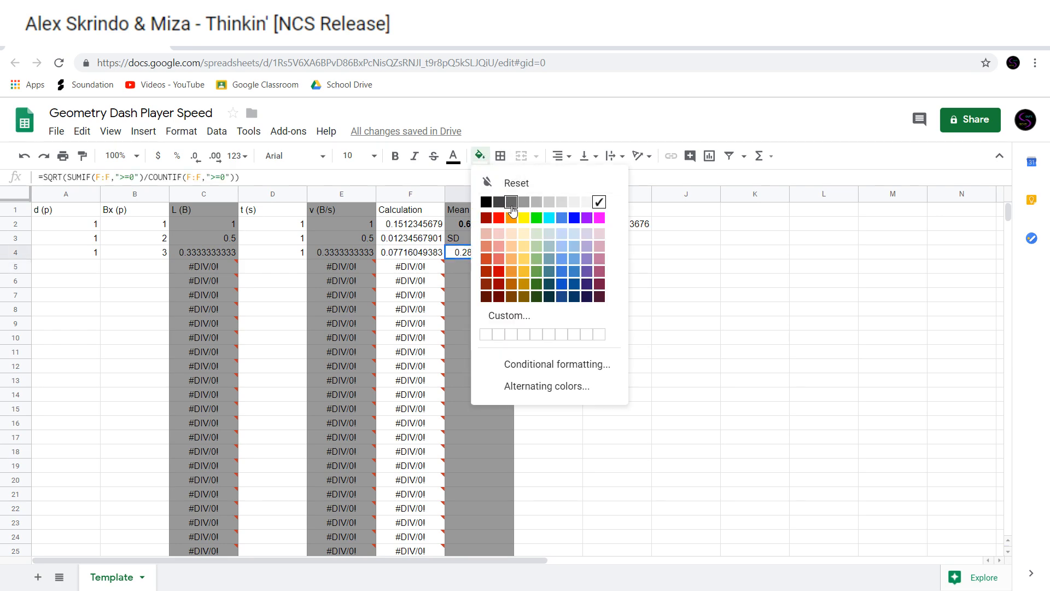
left_click(514, 206)
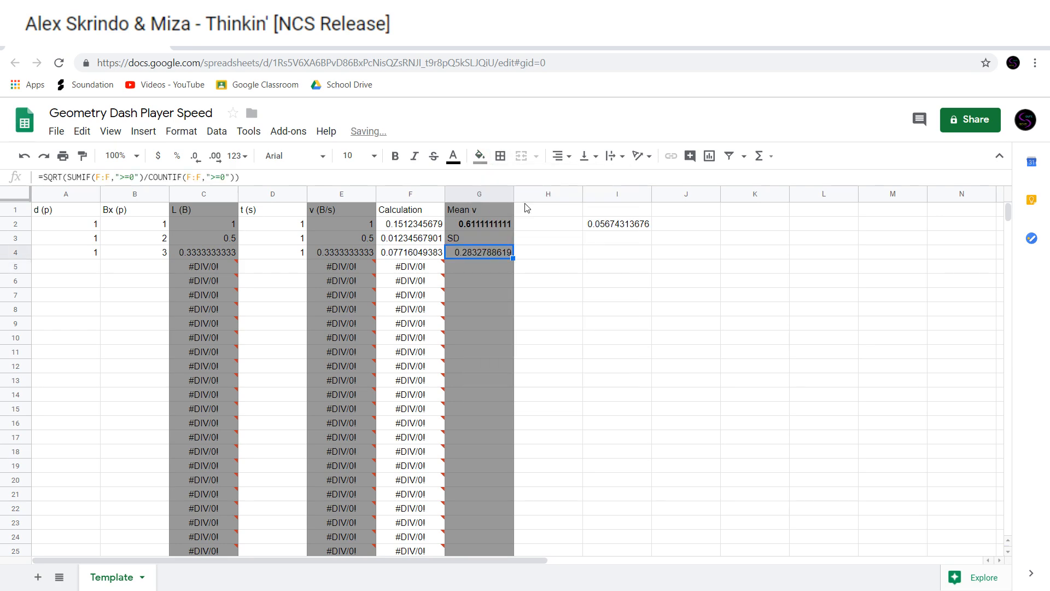
left_click(637, 260)
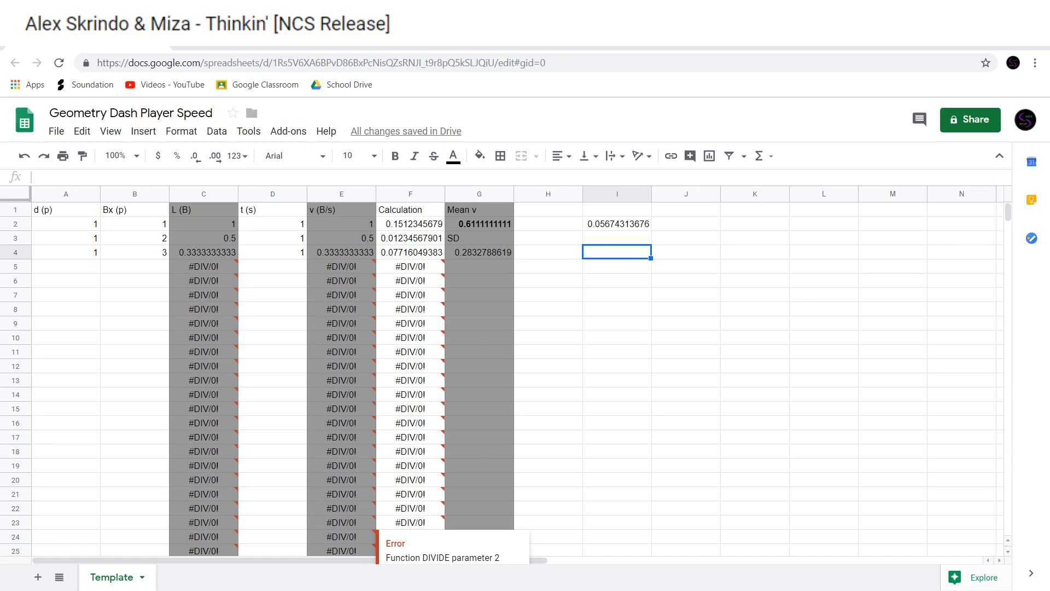
Review the STDEVP formula in I2 and close it without changes
left_click(616, 229)
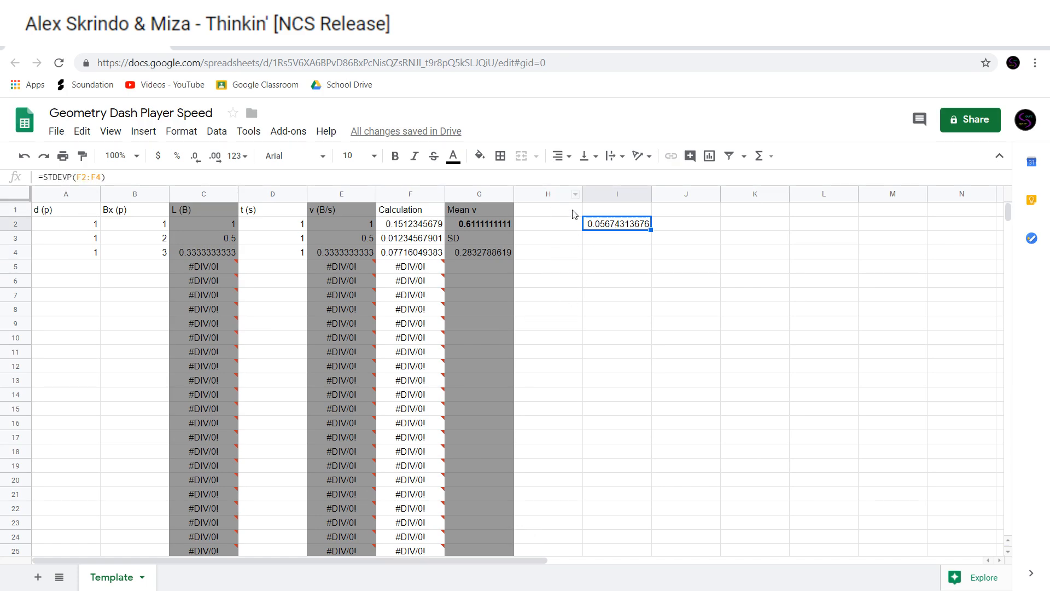
double_click(630, 224)
left_click(619, 223)
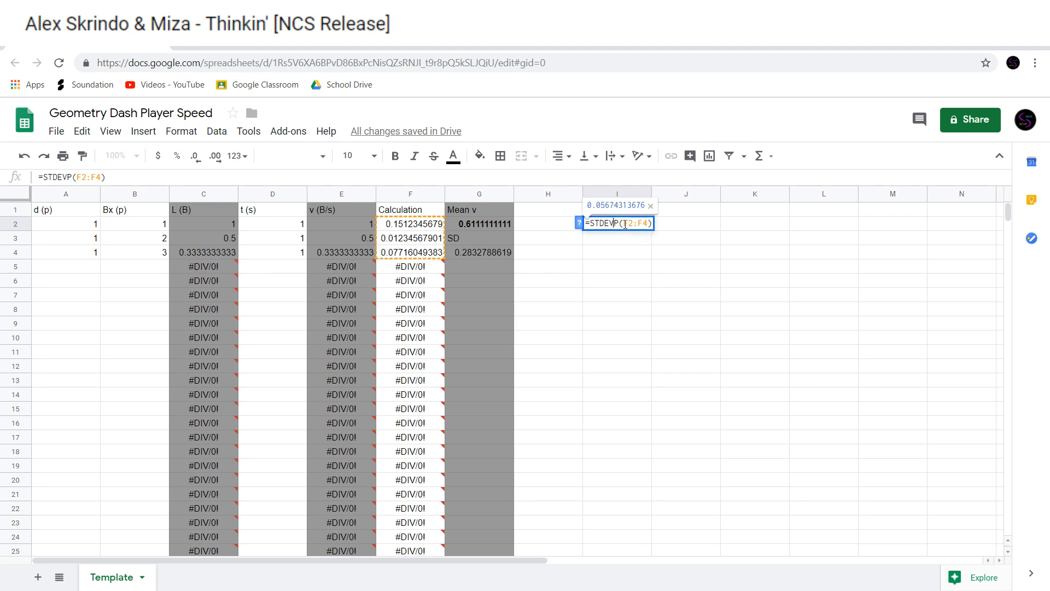
key("Return")
left_click(619, 260)
left_click(621, 312)
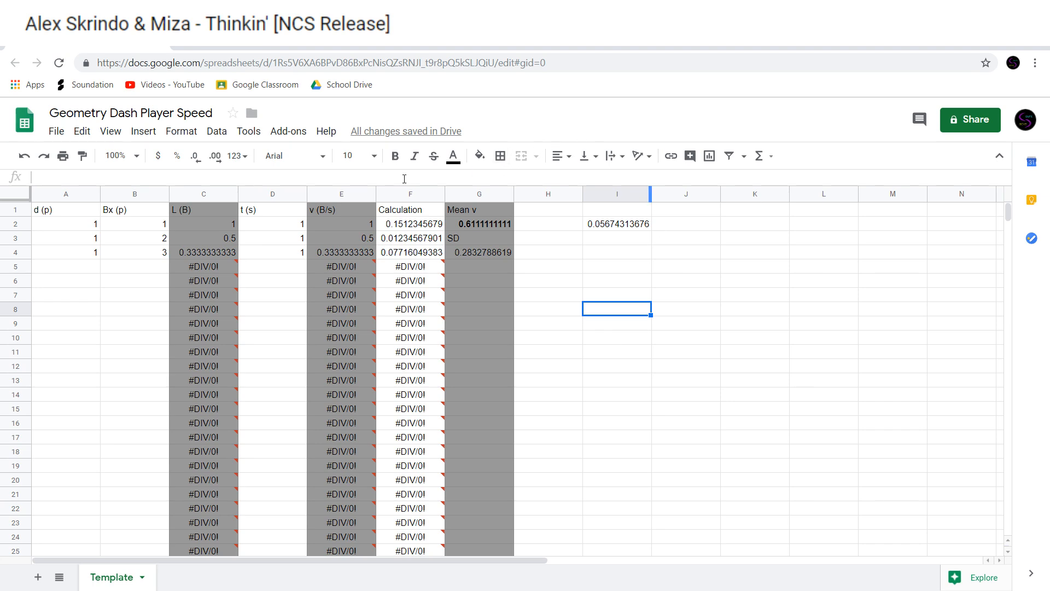
Review the squared-deviation formula in F2 and the standard deviation formula in G4
left_click(418, 226)
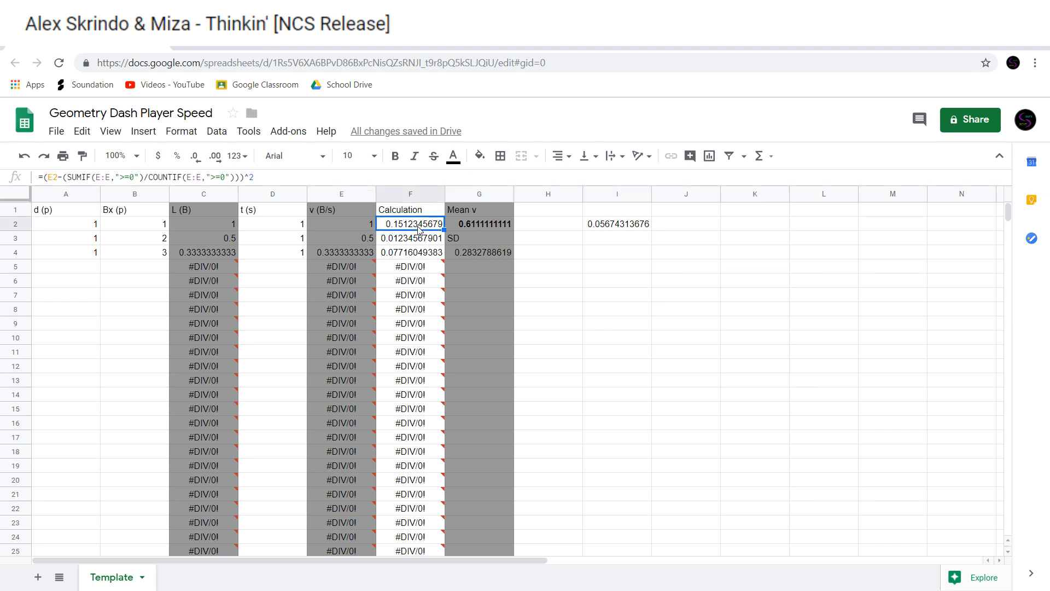
left_click_drag(44, 176, 249, 177)
left_click(258, 177)
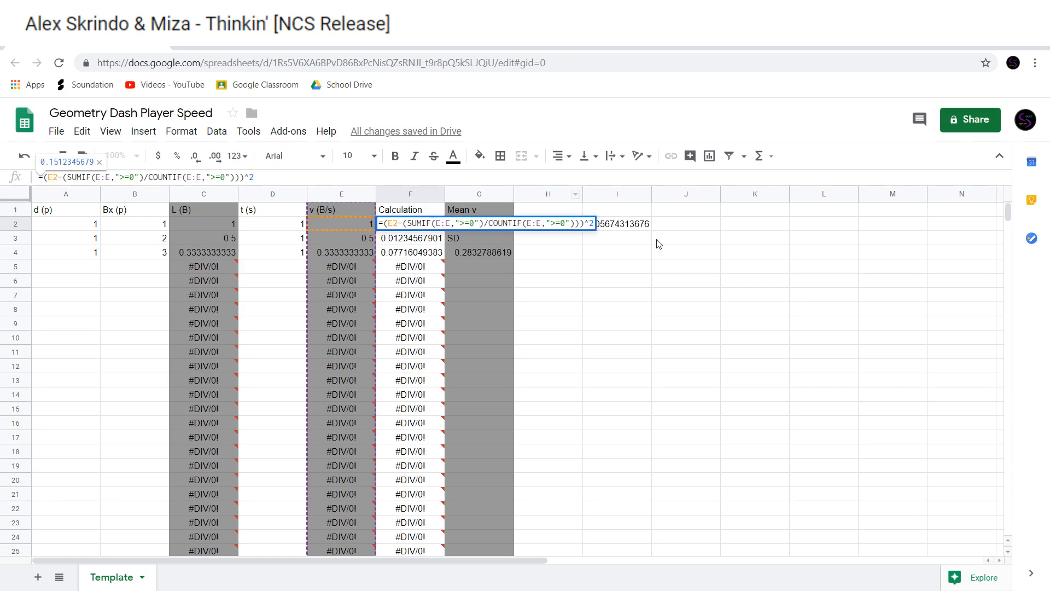
left_click(683, 295)
left_click(507, 257)
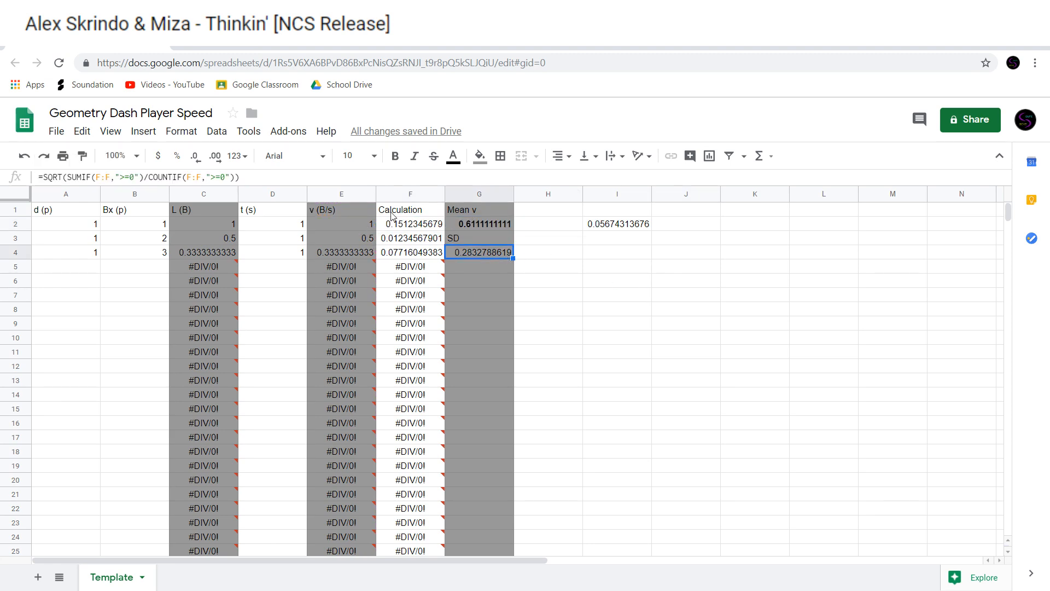
Examine the SUMIF/COUNTIF mean term in the F2 formula and remove the stray H5 reference from it
left_click(417, 223)
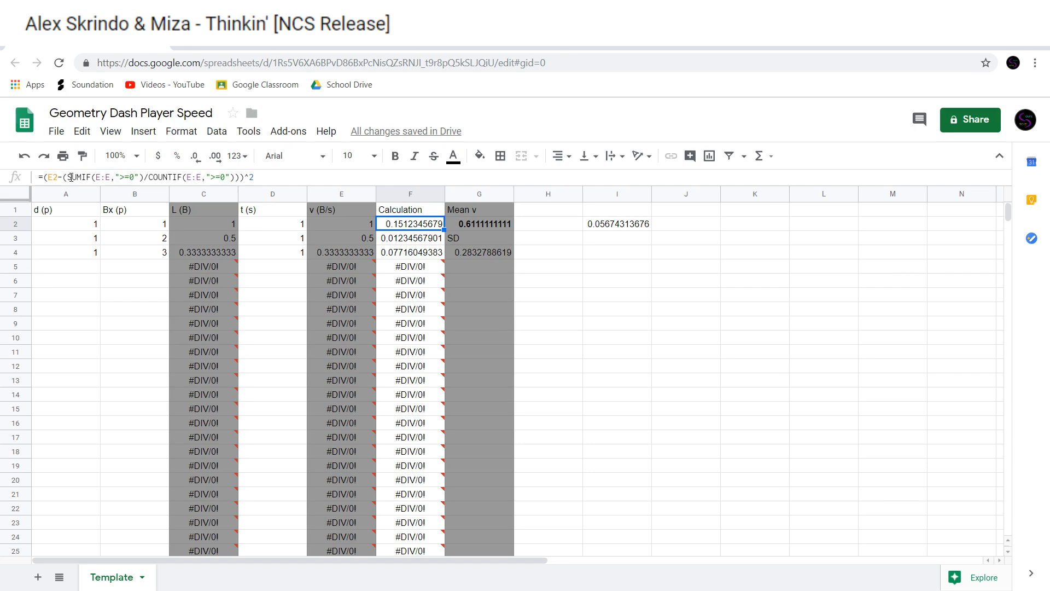
left_click_drag(67, 177, 229, 176)
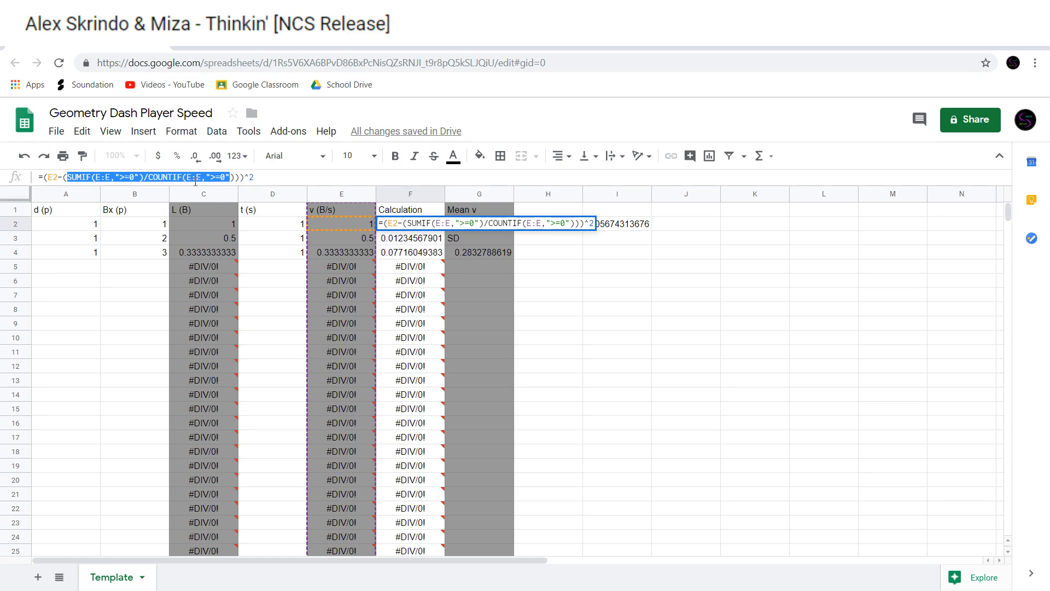
mouse_move(349, 342)
left_click(555, 270)
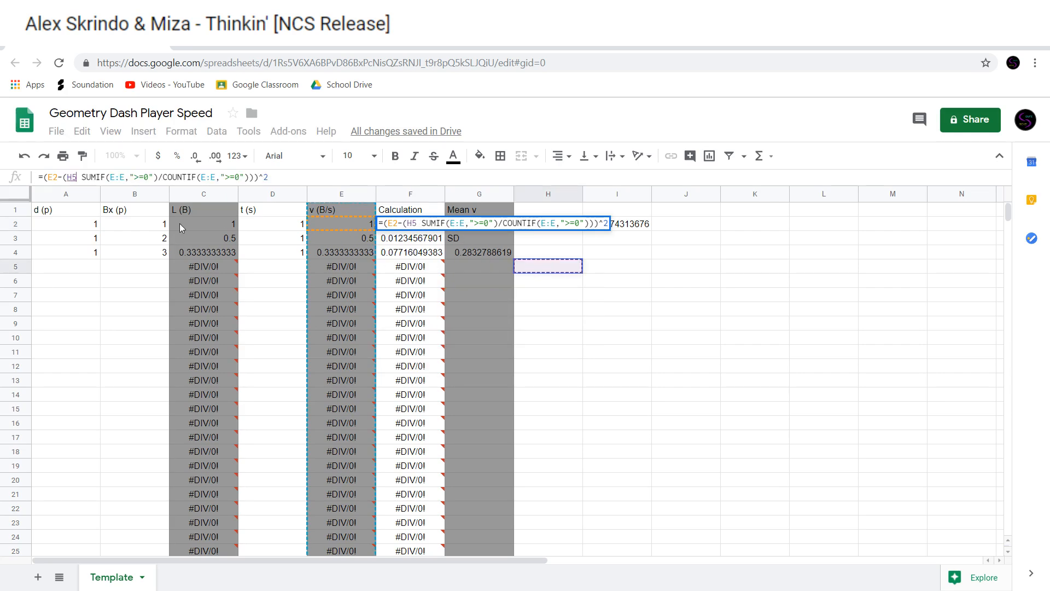
left_click(81, 184)
key("BackSpace")
key("BackSpace")
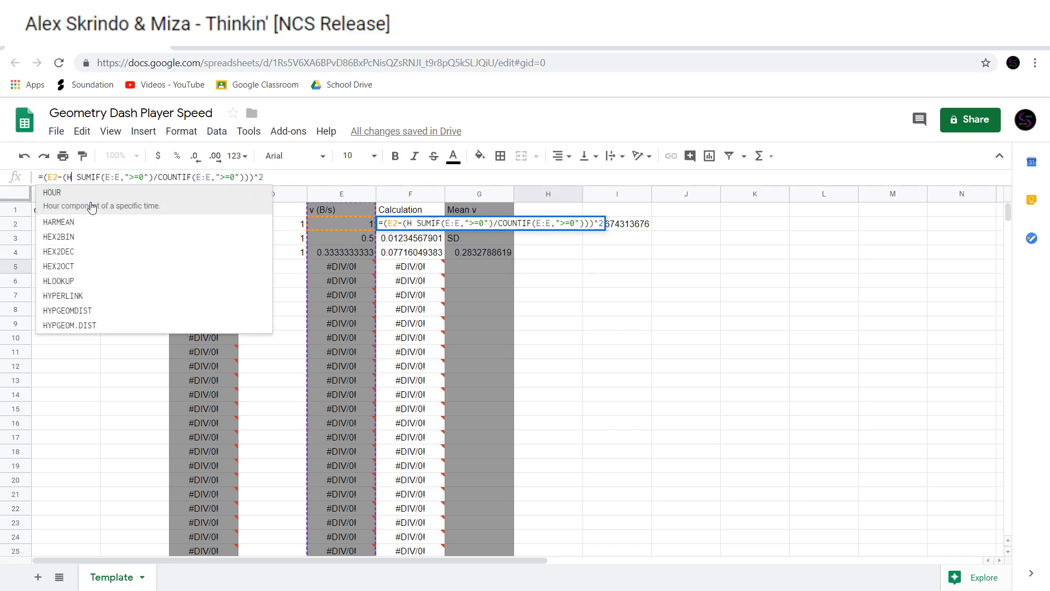
key("Delete")
Go through the rest of the F2 formula, discard any edits, and check the matching formula in F3
key("Right")
key("Right")
key("Right")
key("Right")
key("Right")
key("Right")
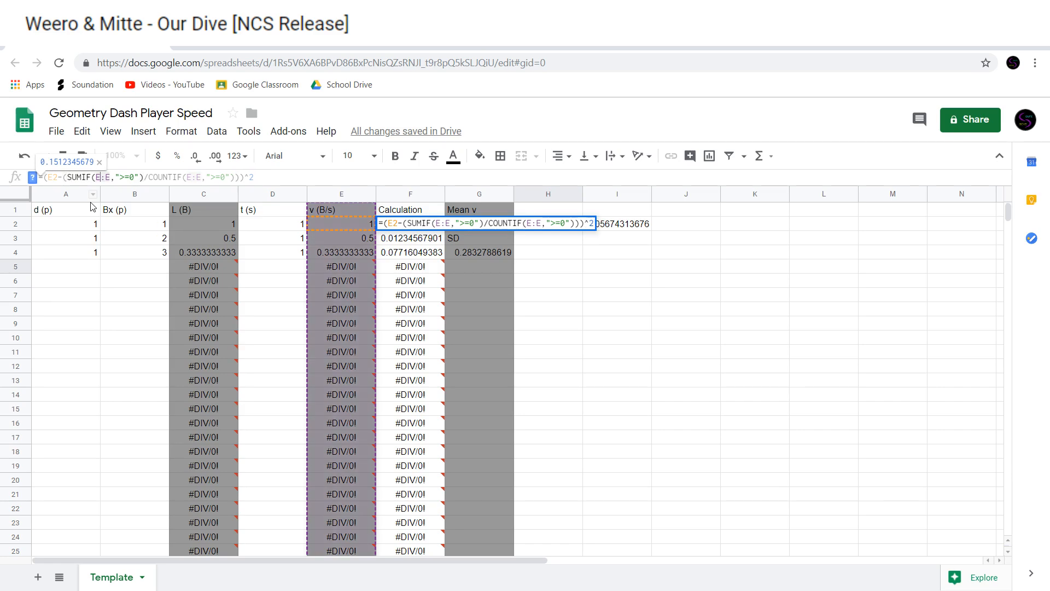
key("Right")
key("Right")
key("Right")
key("Right")
key("Right")
key("Right")
key("Right")
key("Right")
key("Right")
key("Right")
key("Right")
key("Right")
key("Right")
key("Right")
key("Right")
key("Right")
key("Right")
key("Right")
key("Right")
key("Right")
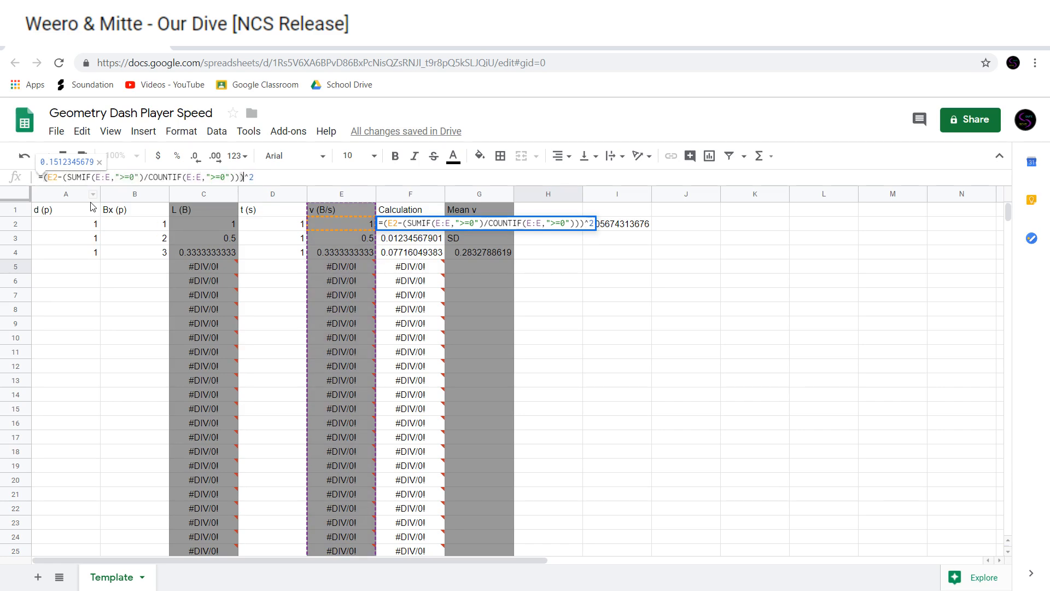
key("Left")
key("Left")
key("Left")
key("Left")
key("Escape")
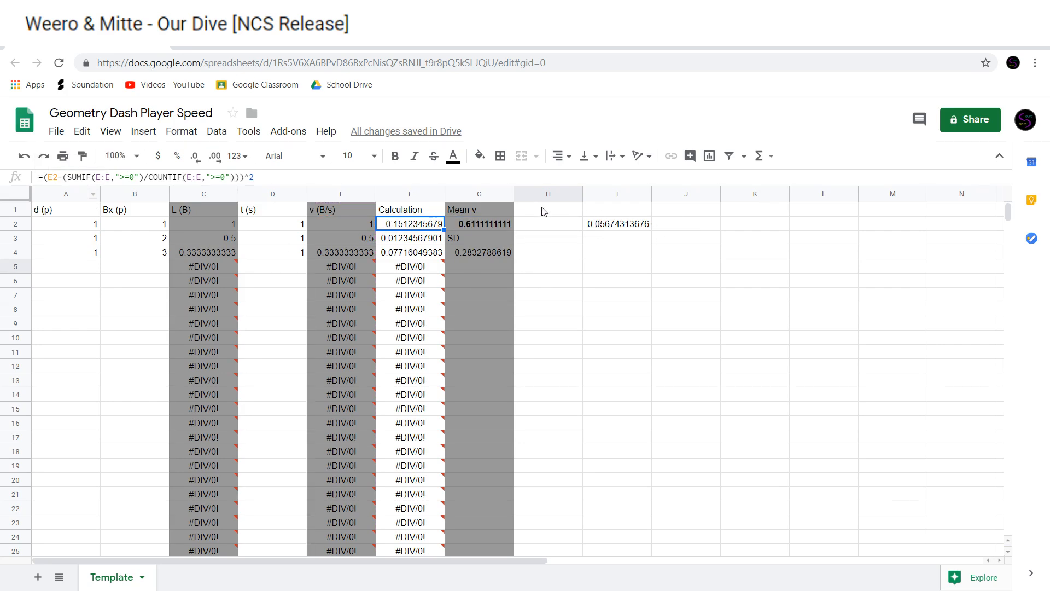
left_click(407, 239)
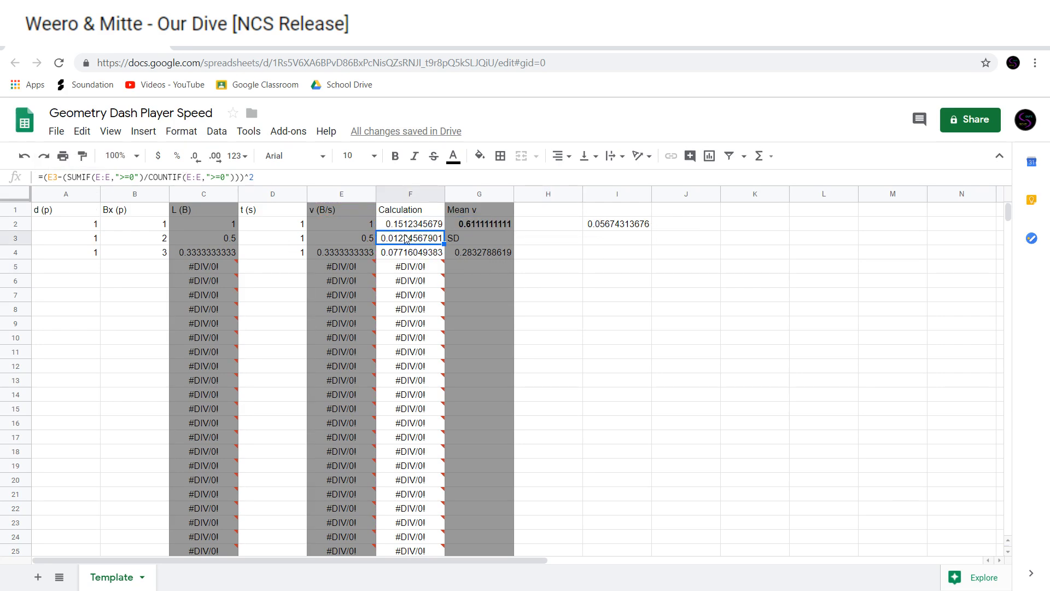
Check the squared-deviation formula in F5 and the STDEVP formula in I2
left_click(416, 256)
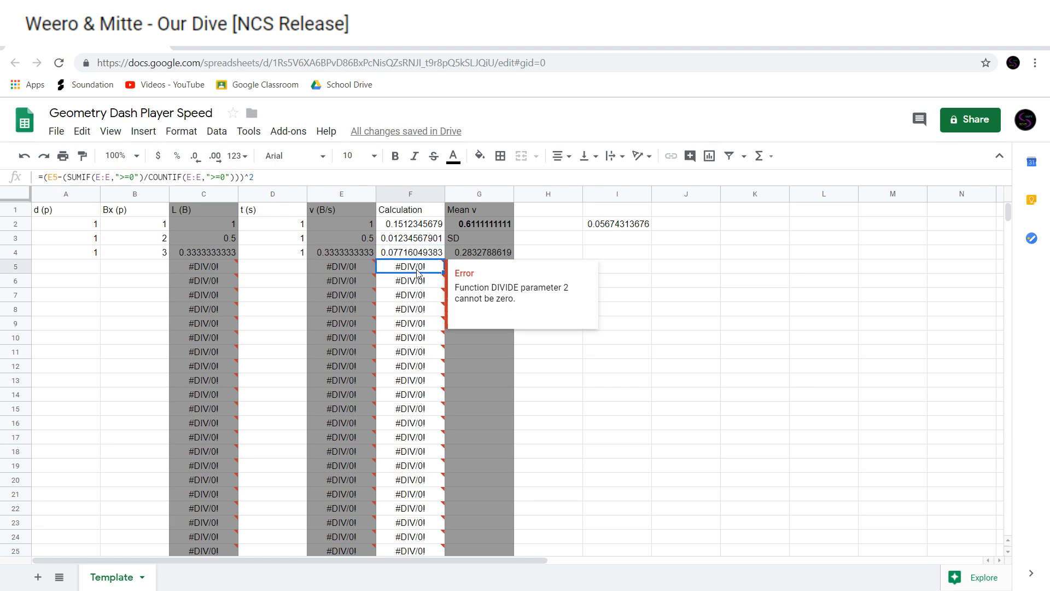
left_click(599, 235)
left_click(599, 229)
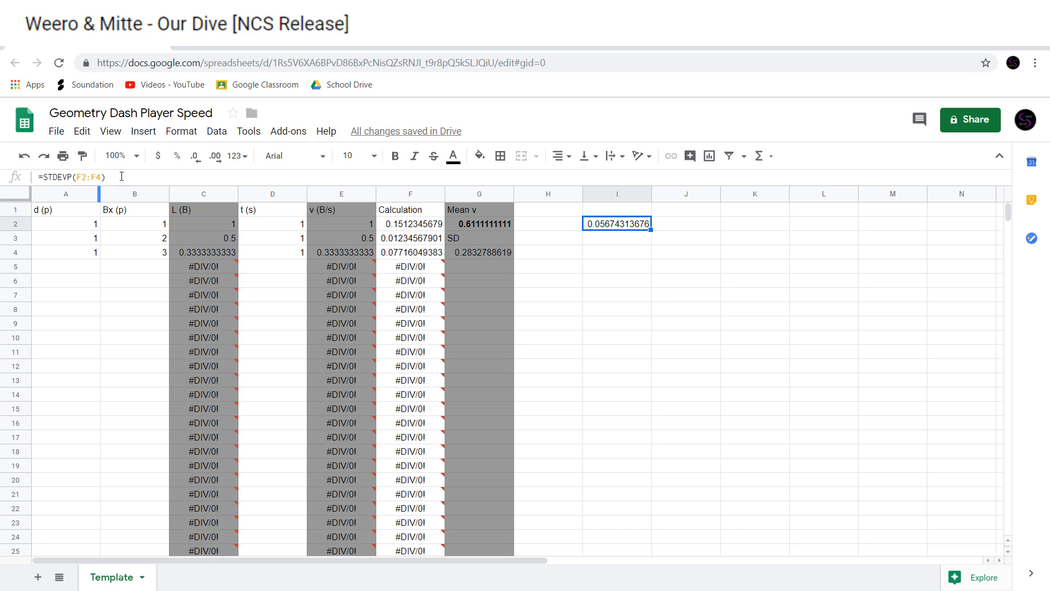
Examine the SUMIF and COUNTIF terms of the standard deviation formula in G4, and close the formula
left_click(465, 253)
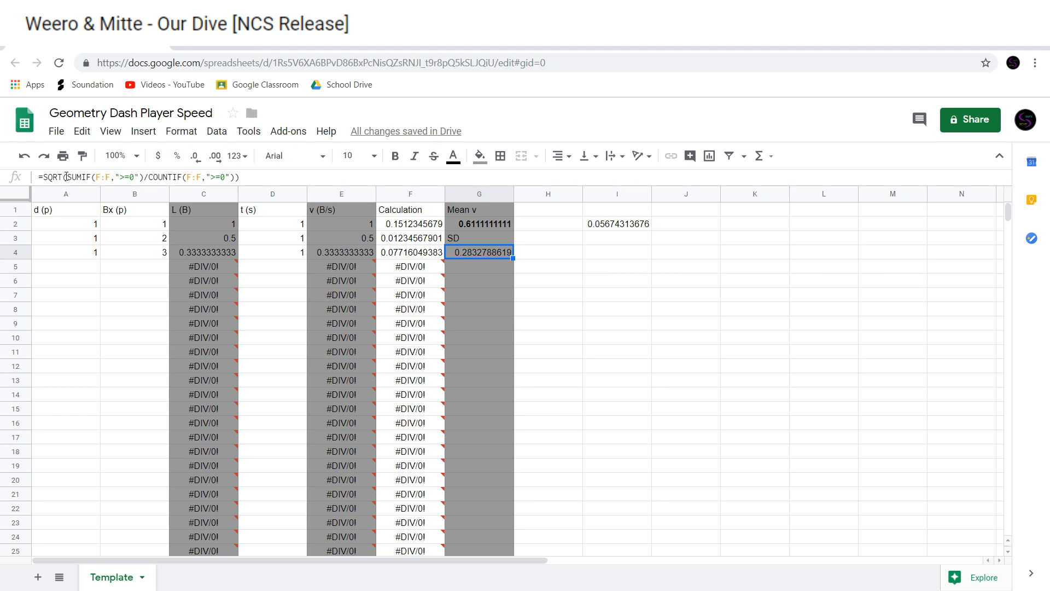
left_click_drag(66, 176, 146, 176)
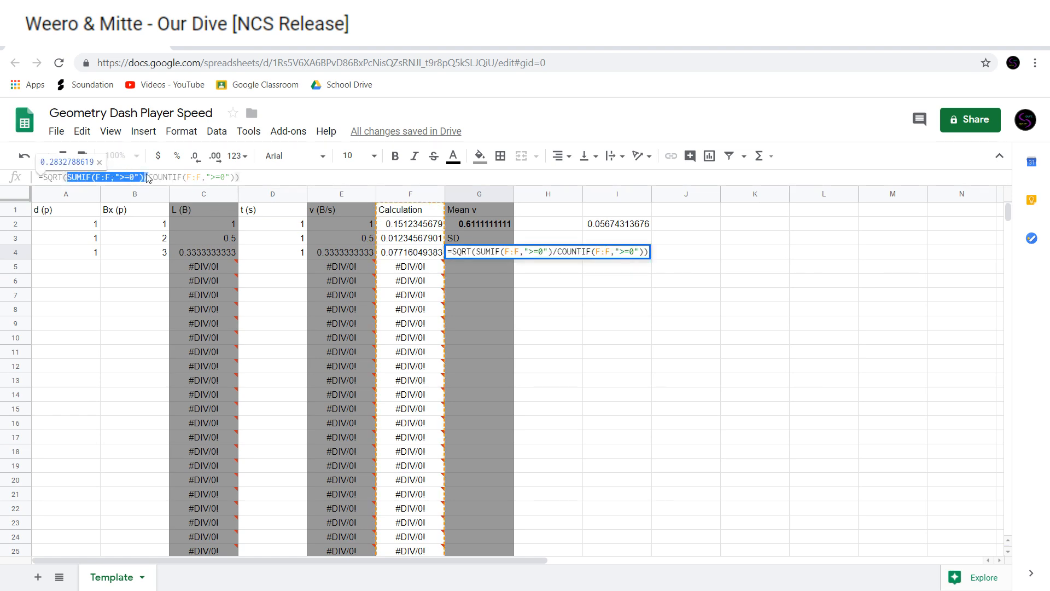
left_click(145, 176)
left_click(148, 177)
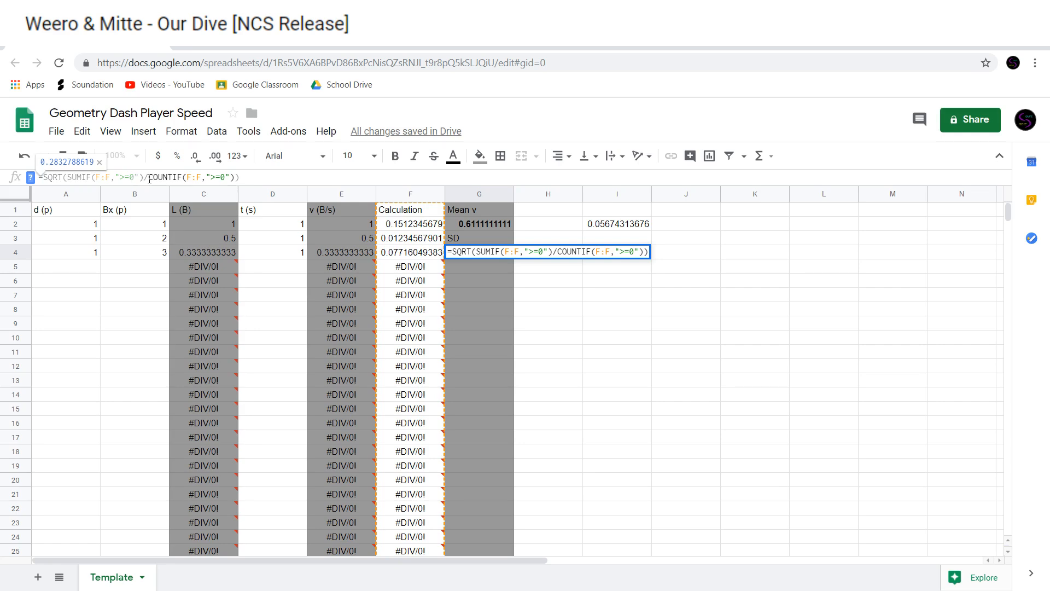
left_click_drag(149, 177, 236, 176)
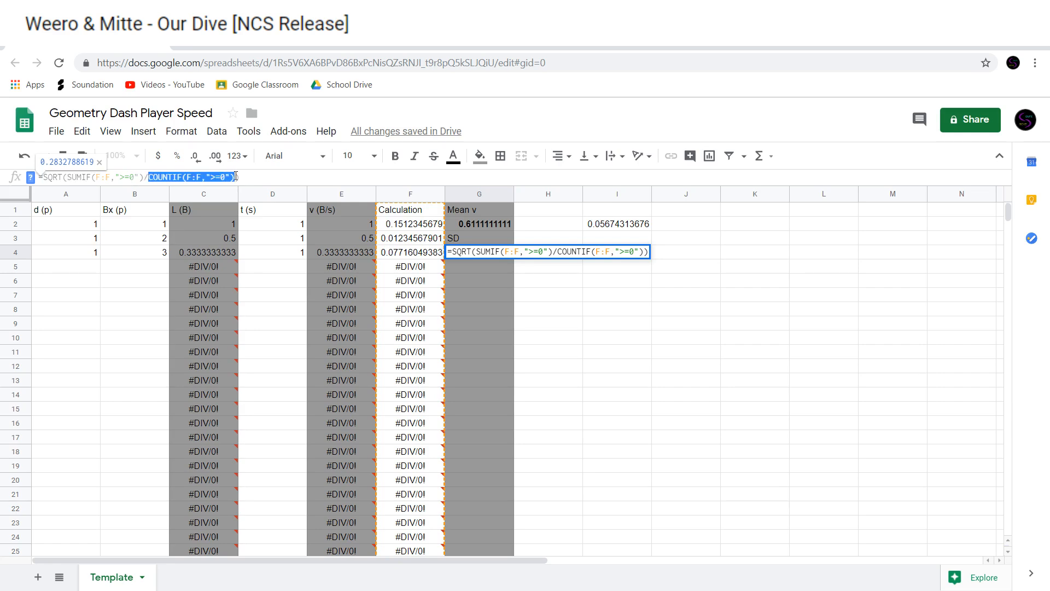
key("End")
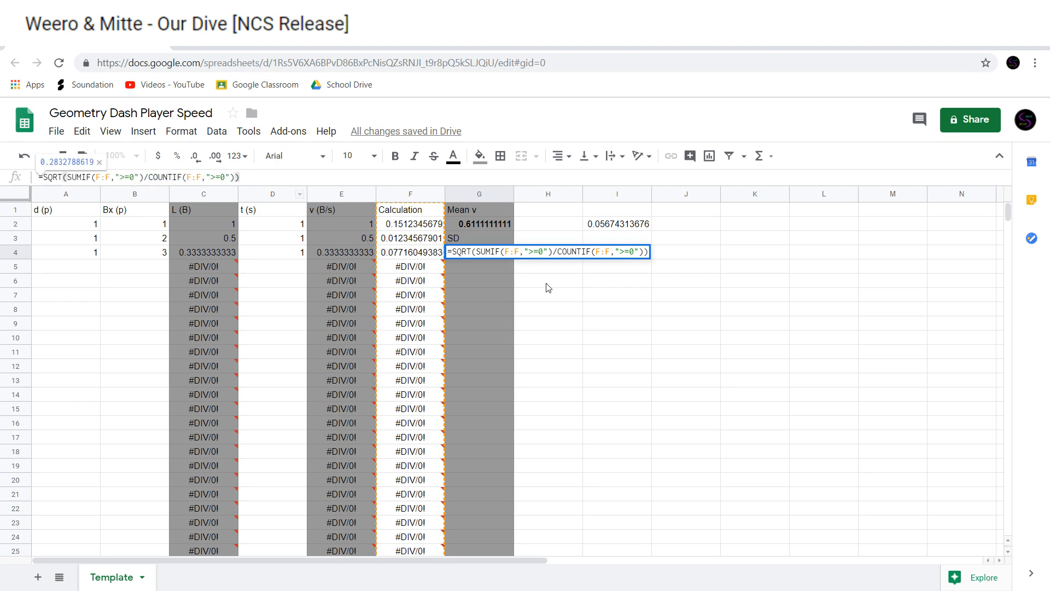
left_click(573, 299)
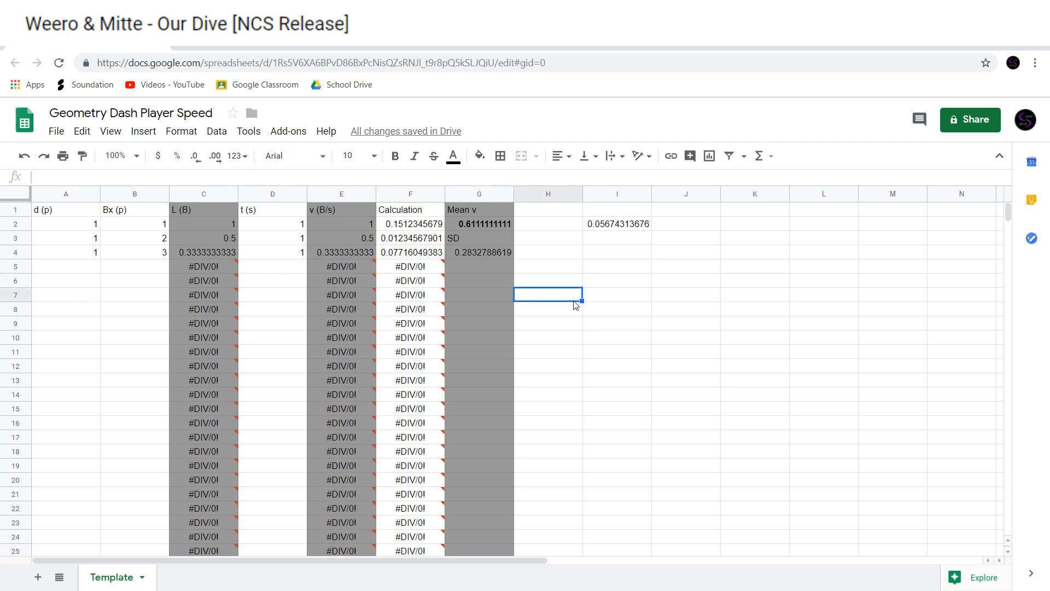
Compare the STDEVP formula in I2 with the SQRT formula in G4, discarding the stray I7 reference from G4
left_click(617, 229)
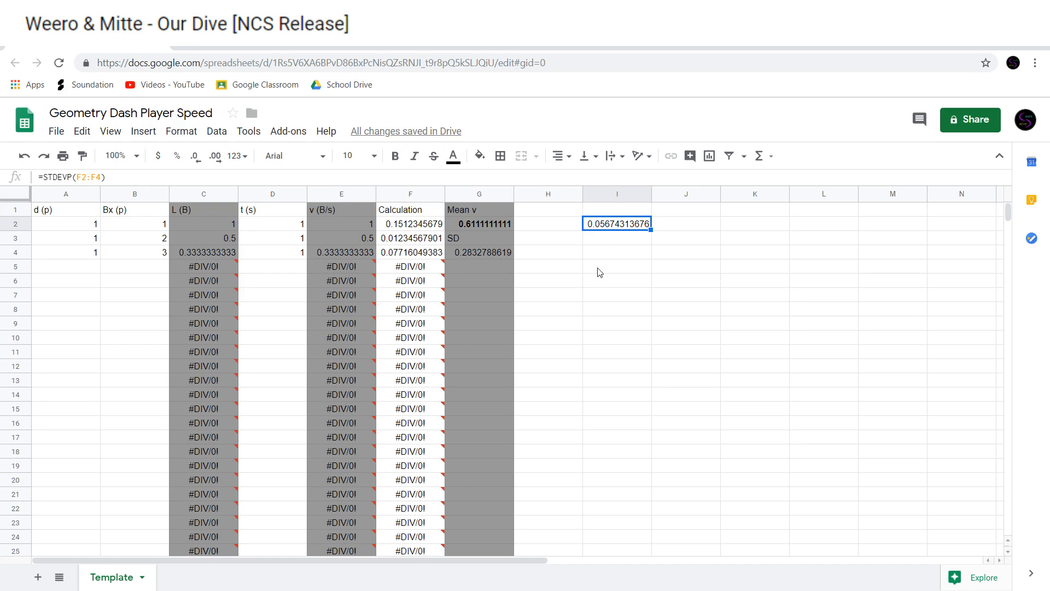
left_click(475, 255)
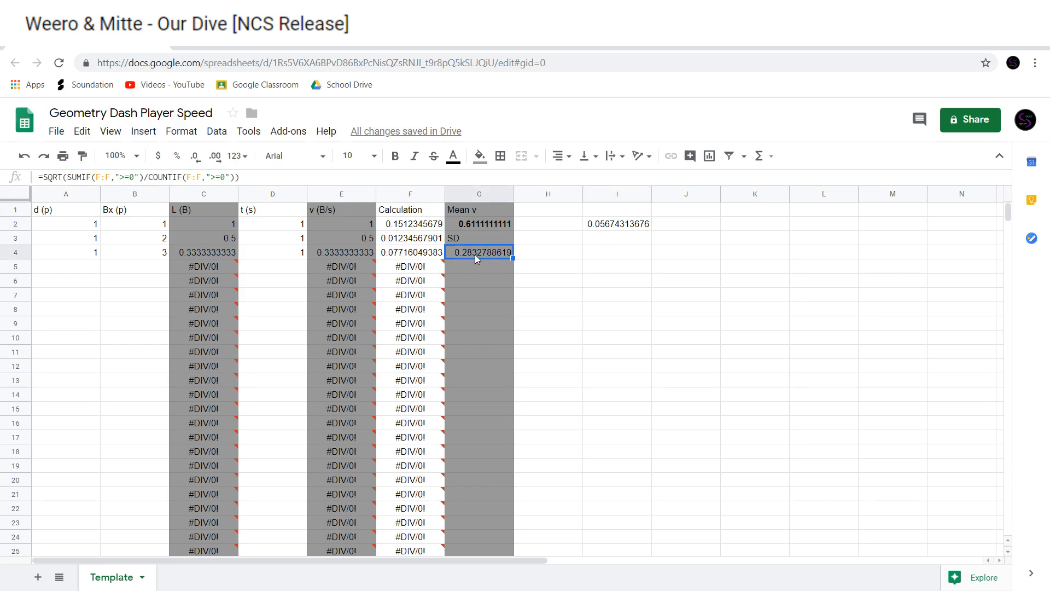
left_click_drag(67, 178, 218, 178)
left_click(218, 178)
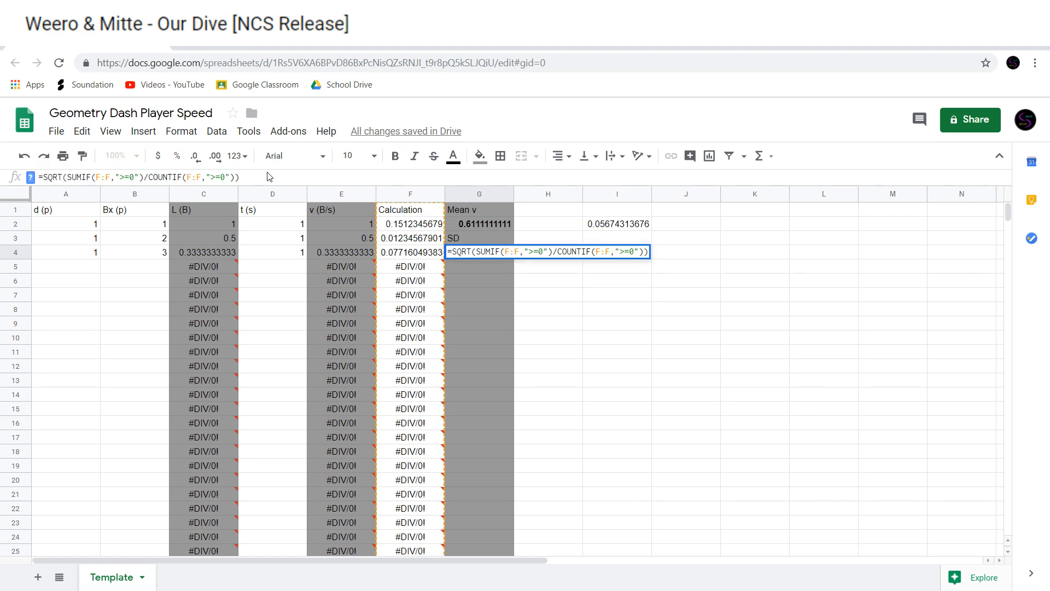
left_click(623, 295)
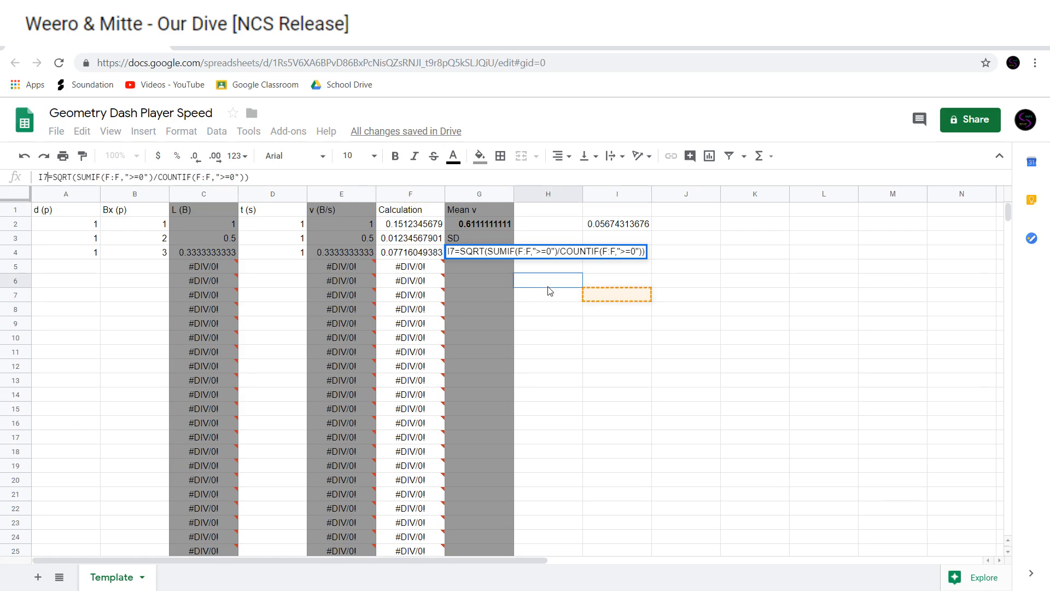
key("BackSpace")
key("BackSpace")
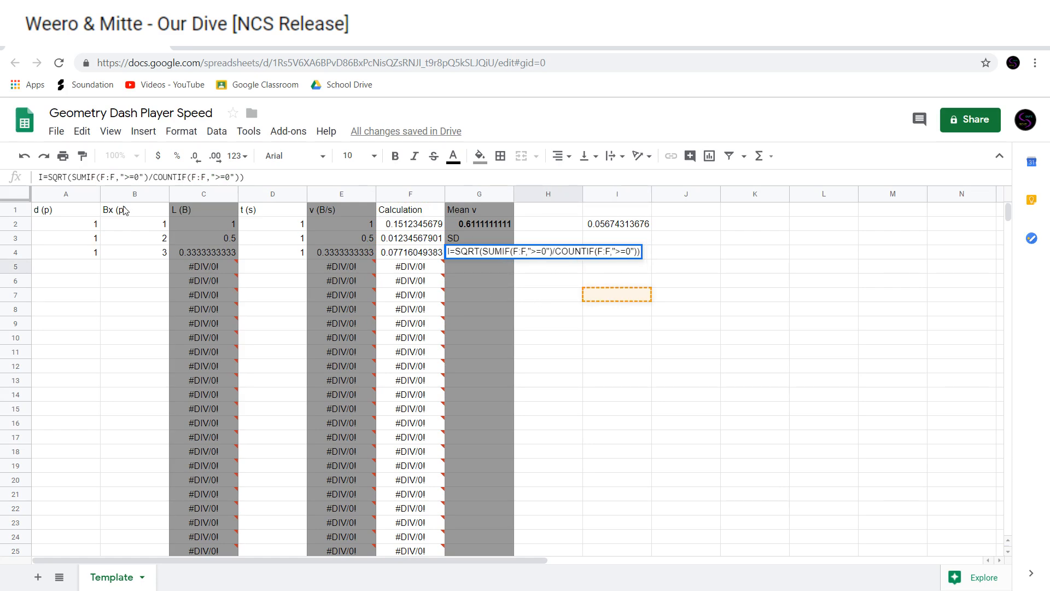
key("Return")
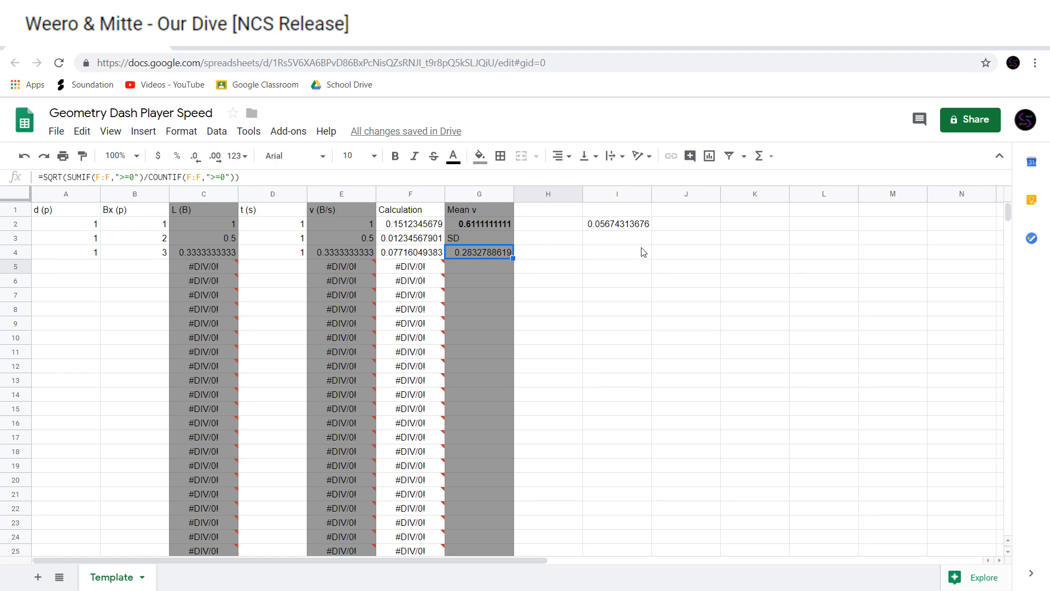
Make the standard deviation value in G4 bold
key("ctrl+b")
left_click(417, 227)
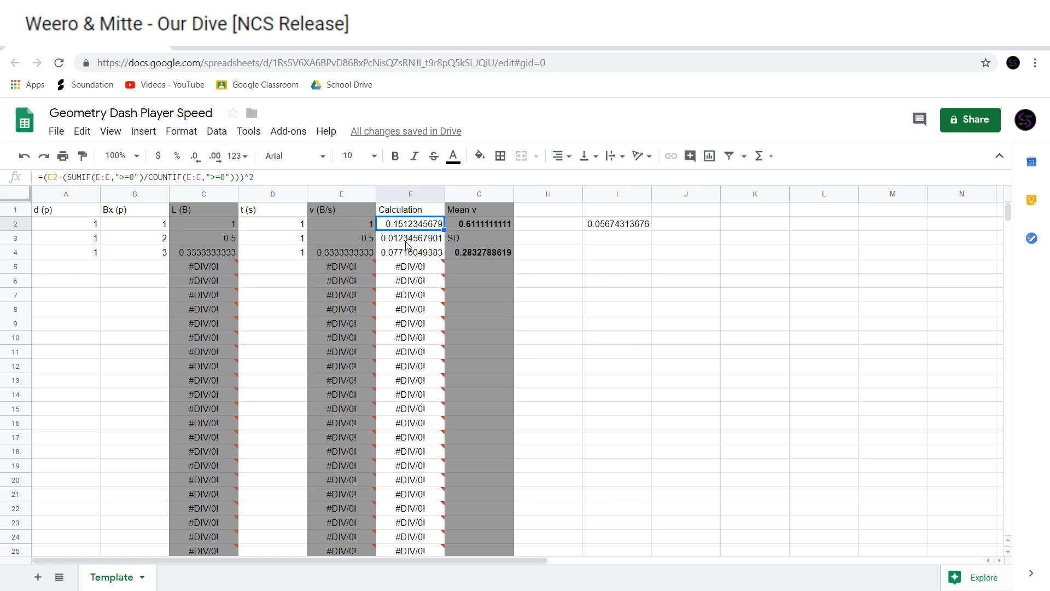
Try limiting the SUMIF range in the G4 formula to F2:F4, and restore the range to F:F
left_click(461, 251)
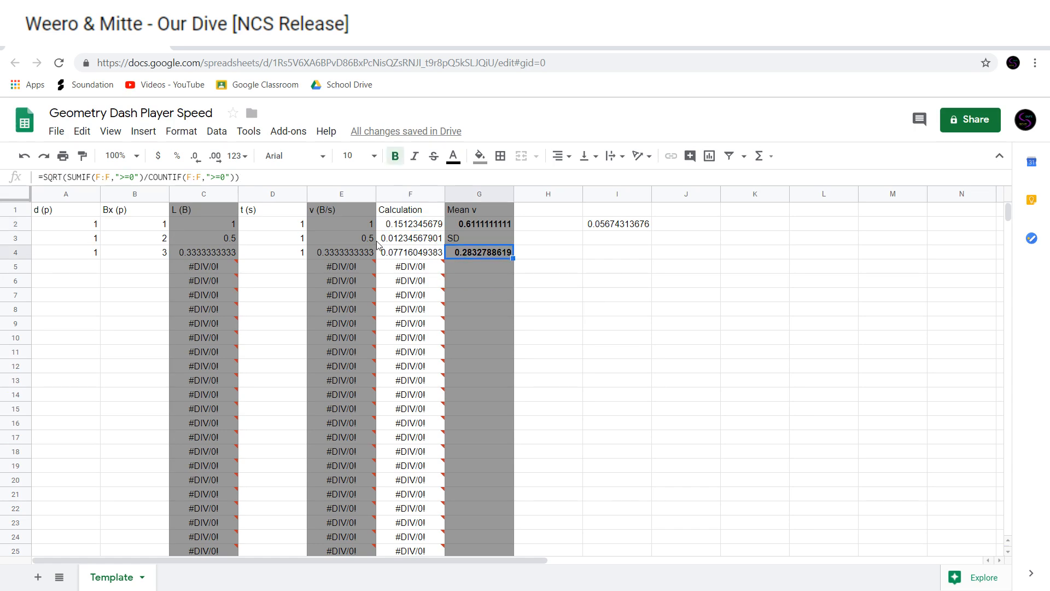
left_click(108, 176)
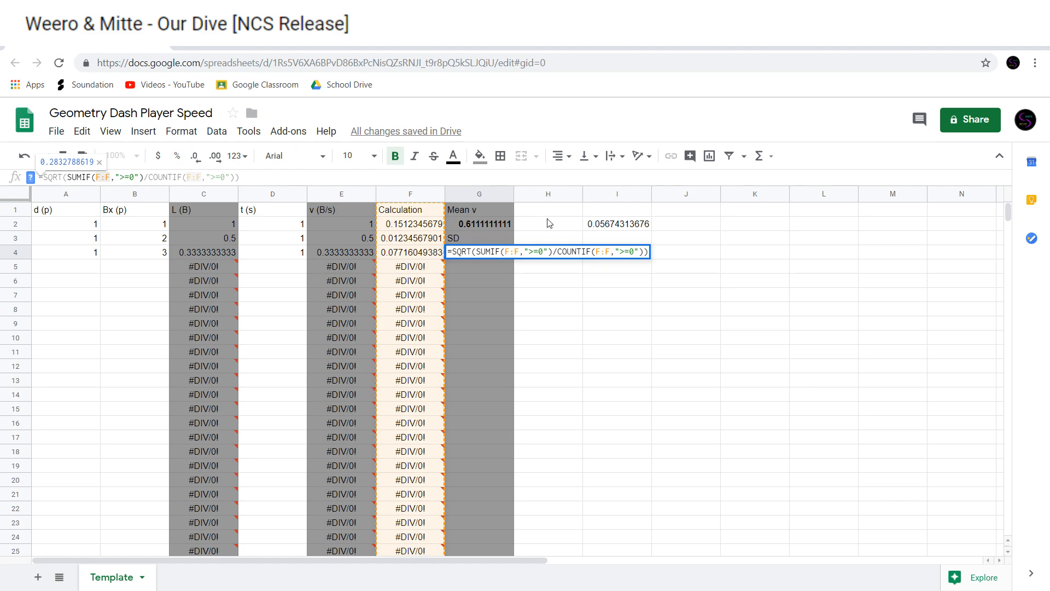
scroll(595, 398, "down", 20)
scroll(423, 398, "down", 20)
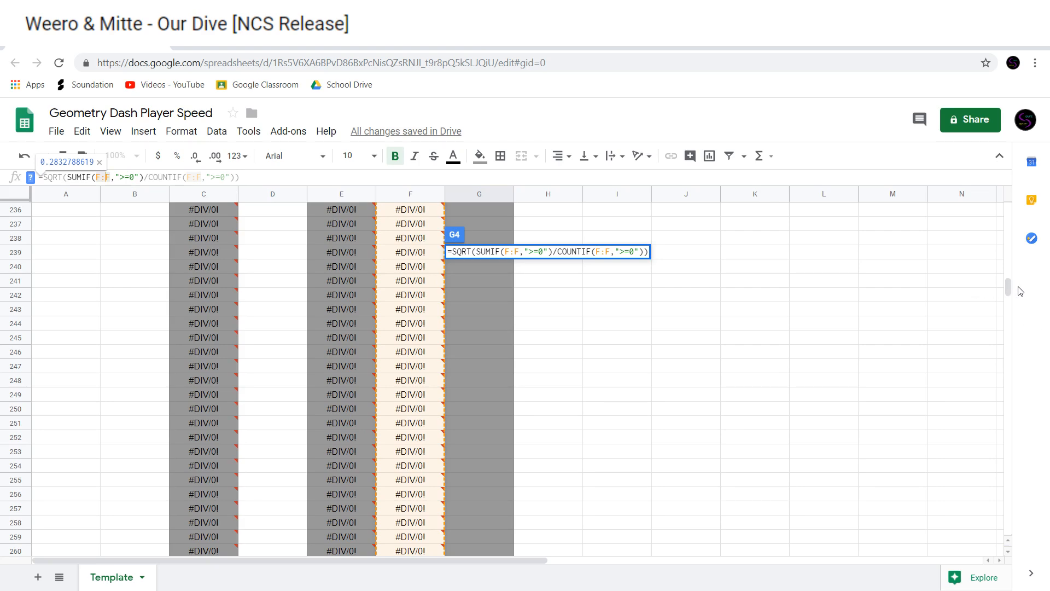
left_click_drag(1011, 287, 1008, 211)
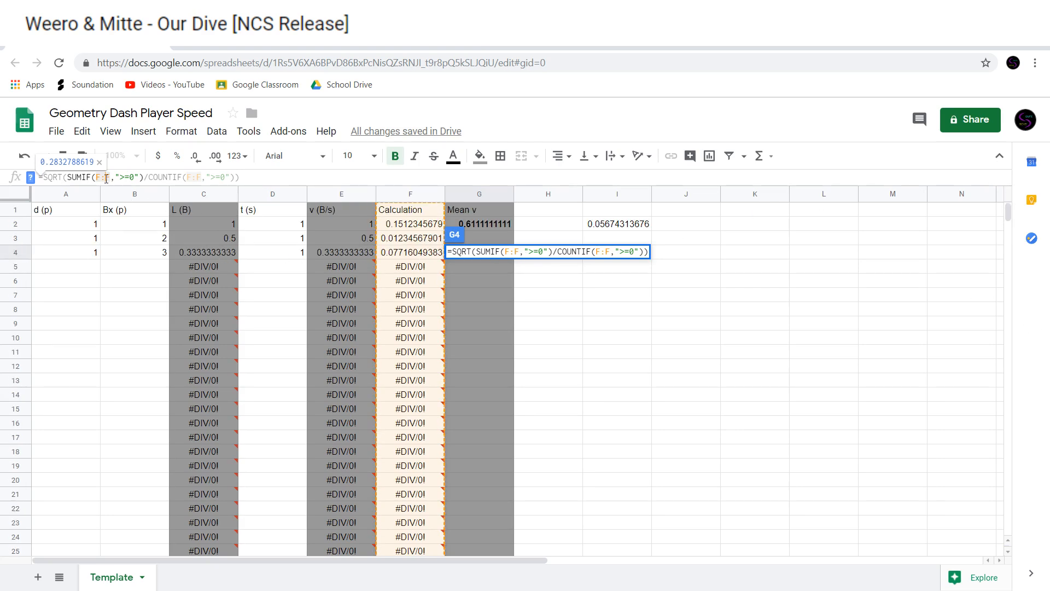
type("2:F")
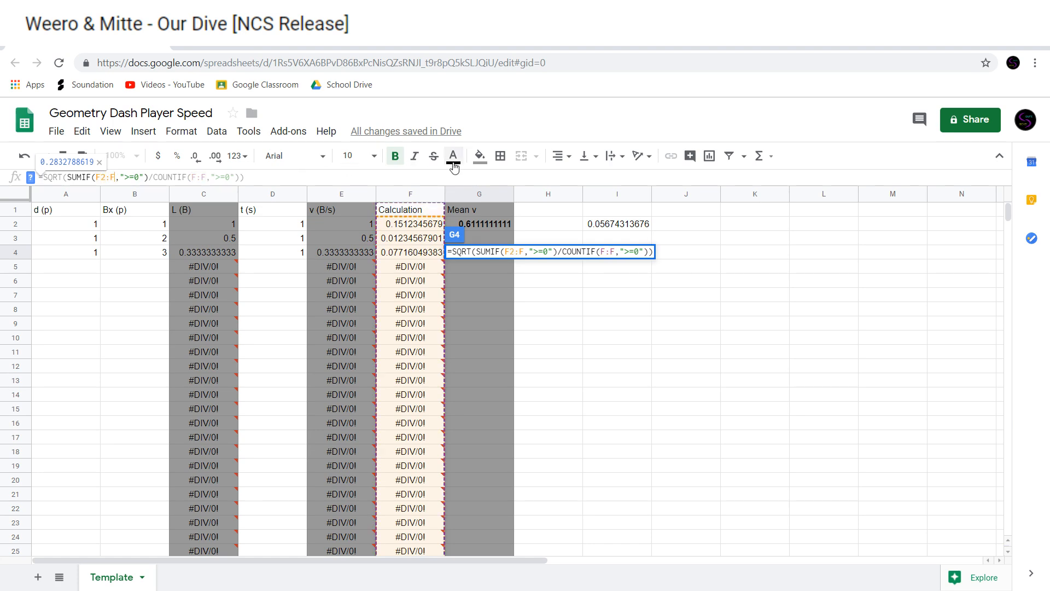
type("4")
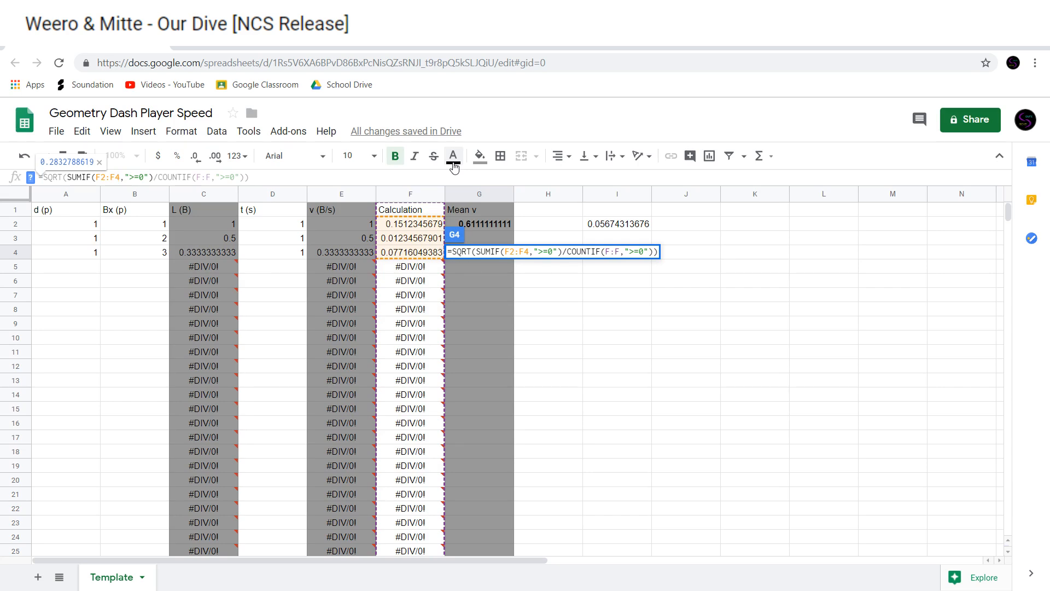
key("BackSpace")
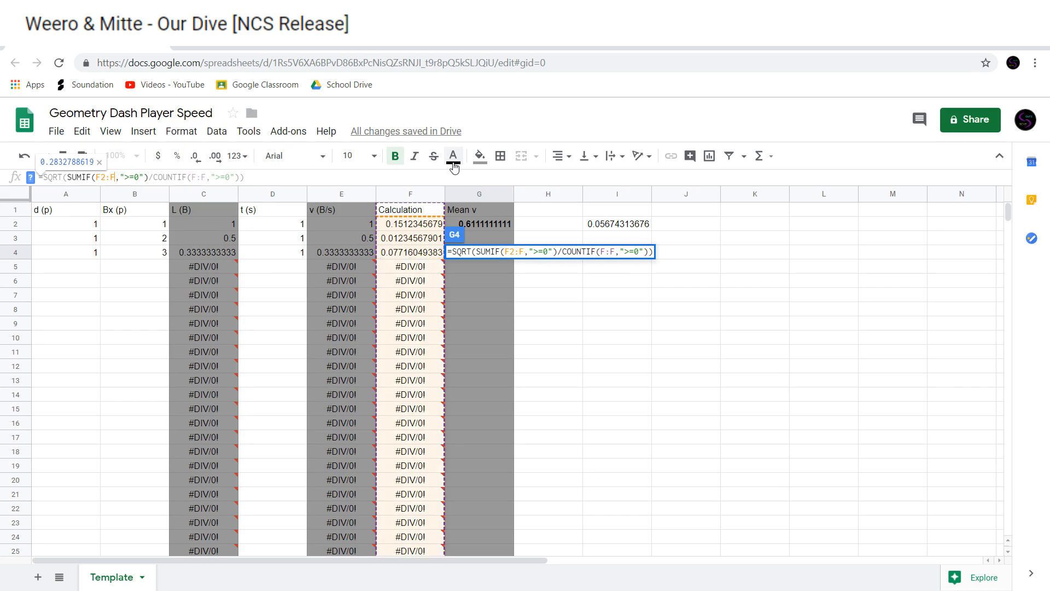
key("BackSpace")
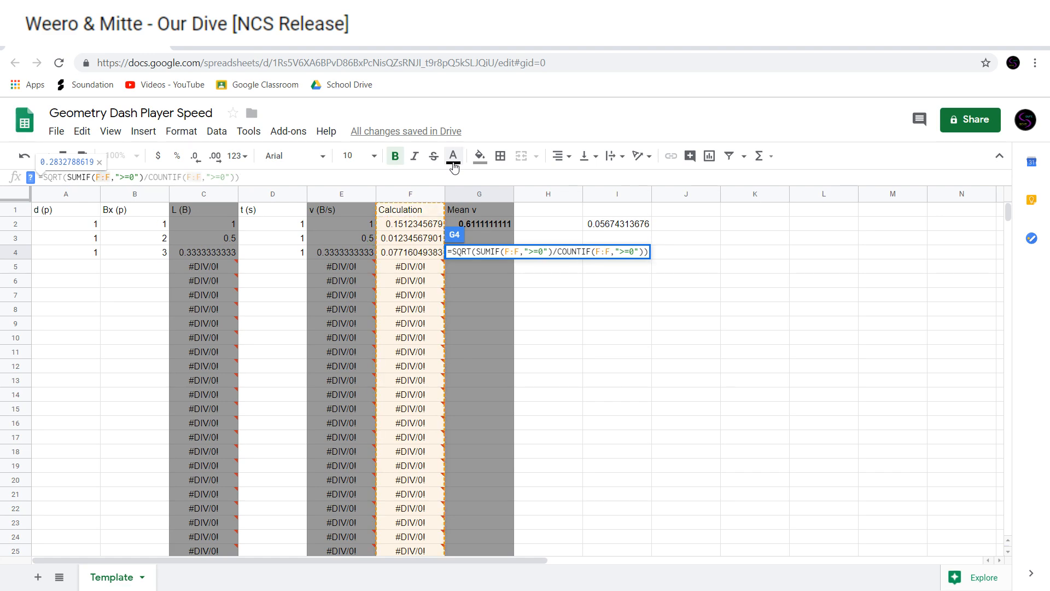
key("Return")
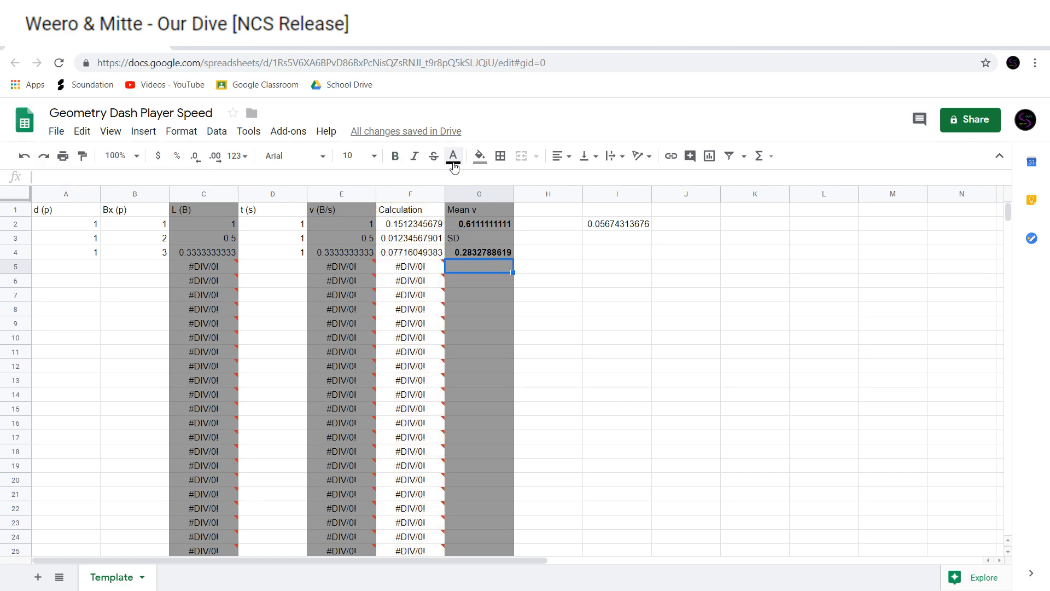
Open the STDEVP formula in I2 to check its range, and close it
key("Up")
key("Right")
key("Up")
key("Right")
key("Right")
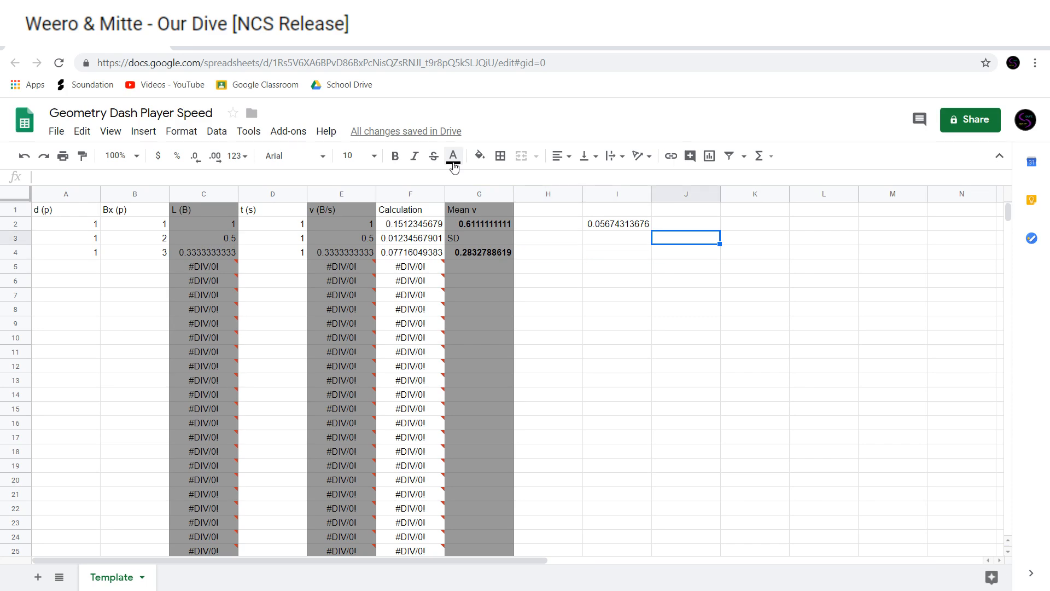
key("Up")
key("Left")
key("Return")
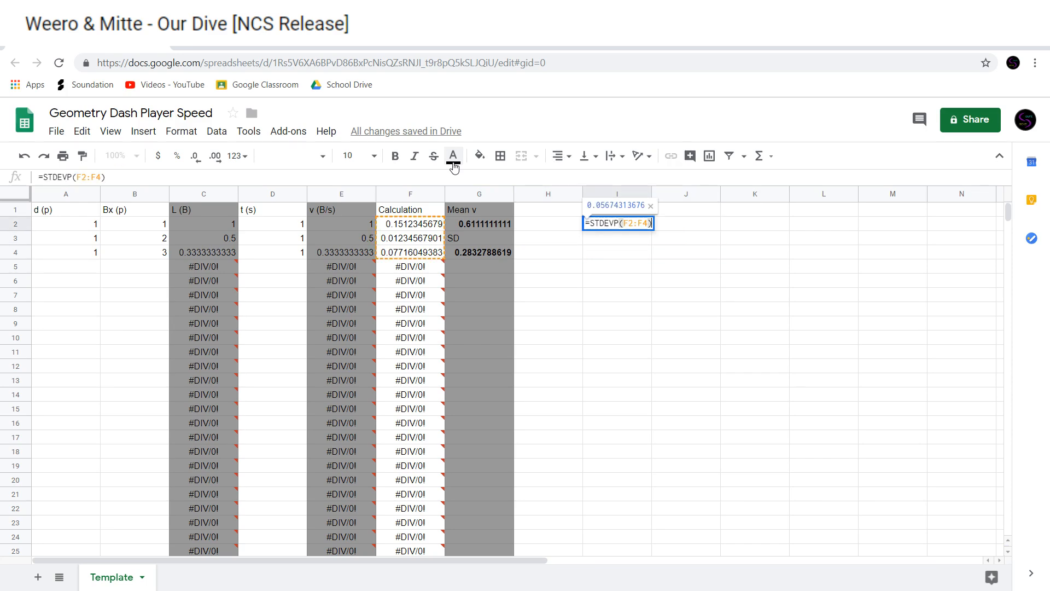
left_click(650, 207)
left_click(641, 241)
Calculate the mean of the three speed values in I6 with =AVERAGE(E2:E4)
left_click(640, 287)
type("=")
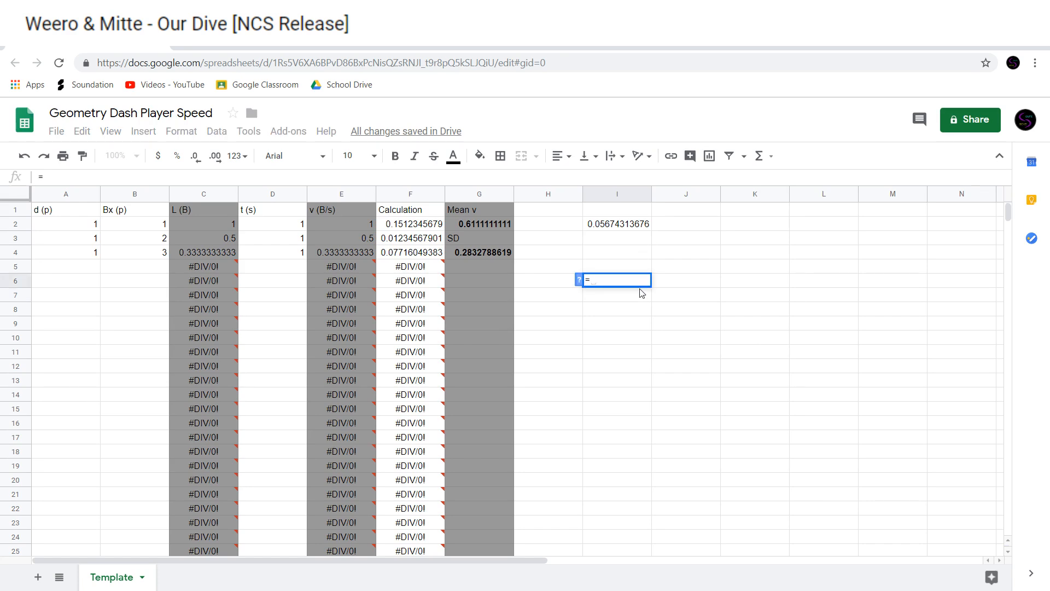
type("AV")
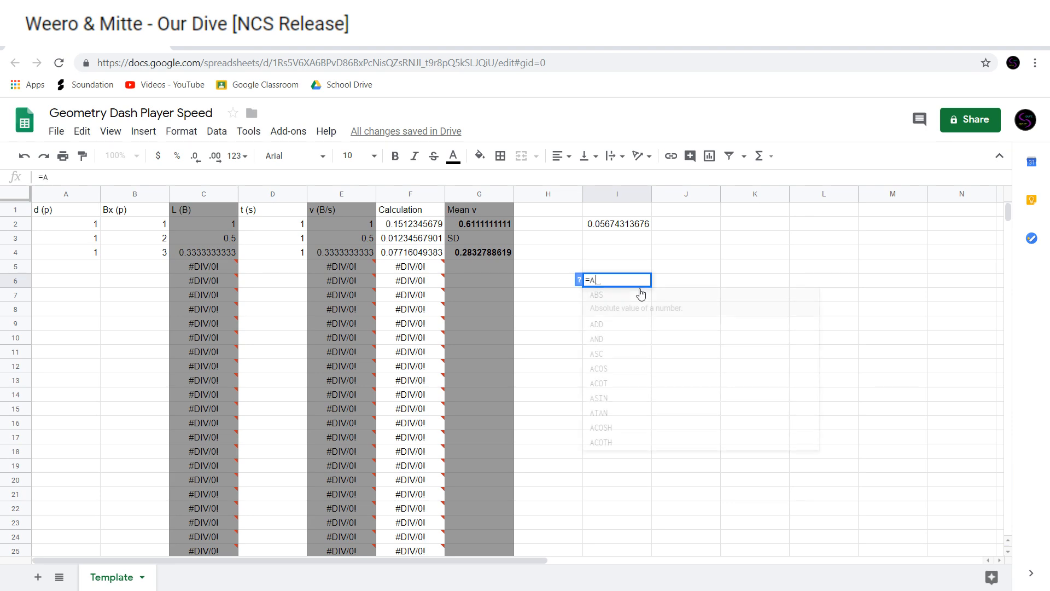
key("BackSpace")
type("V")
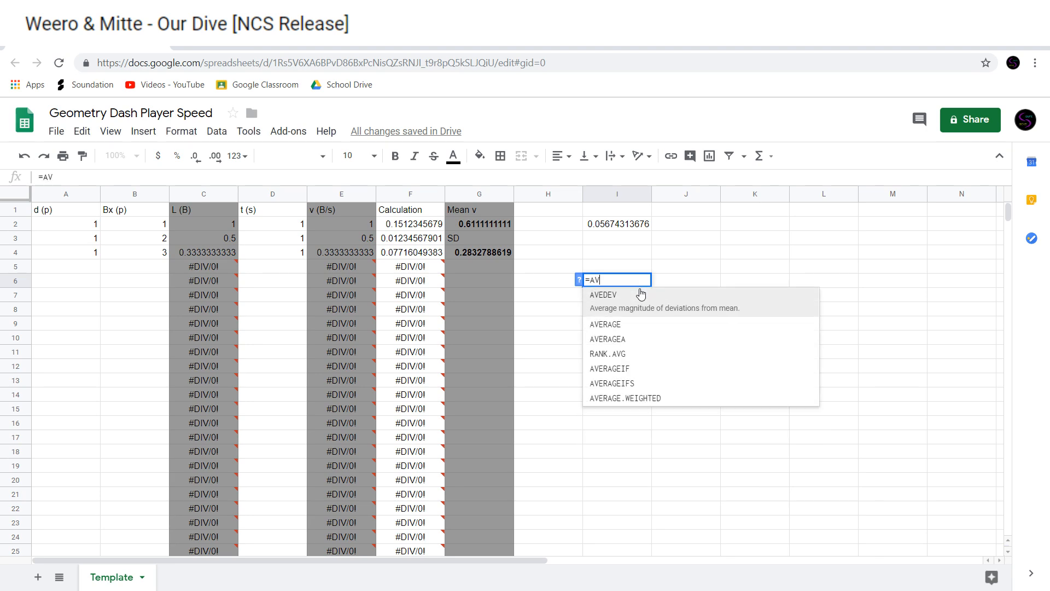
key("Down")
key("Tab")
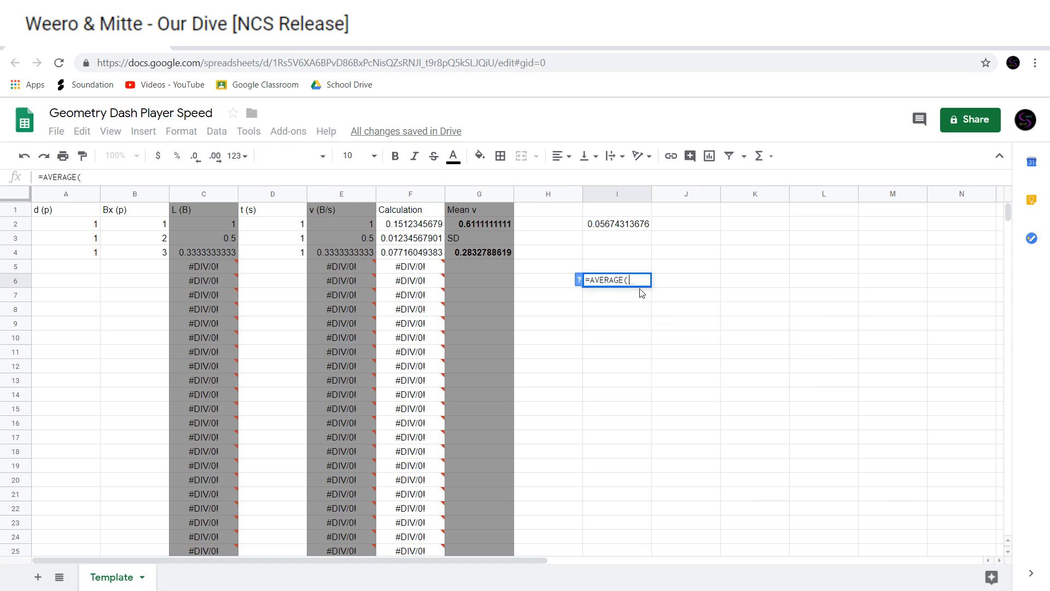
type("E@")
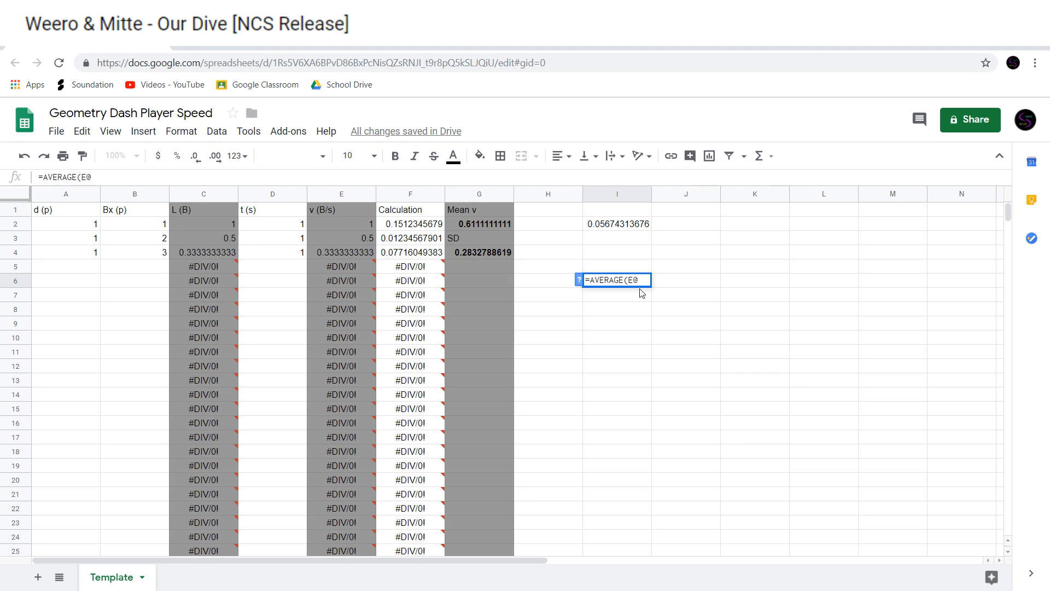
key("BackSpace")
type("2:E4")
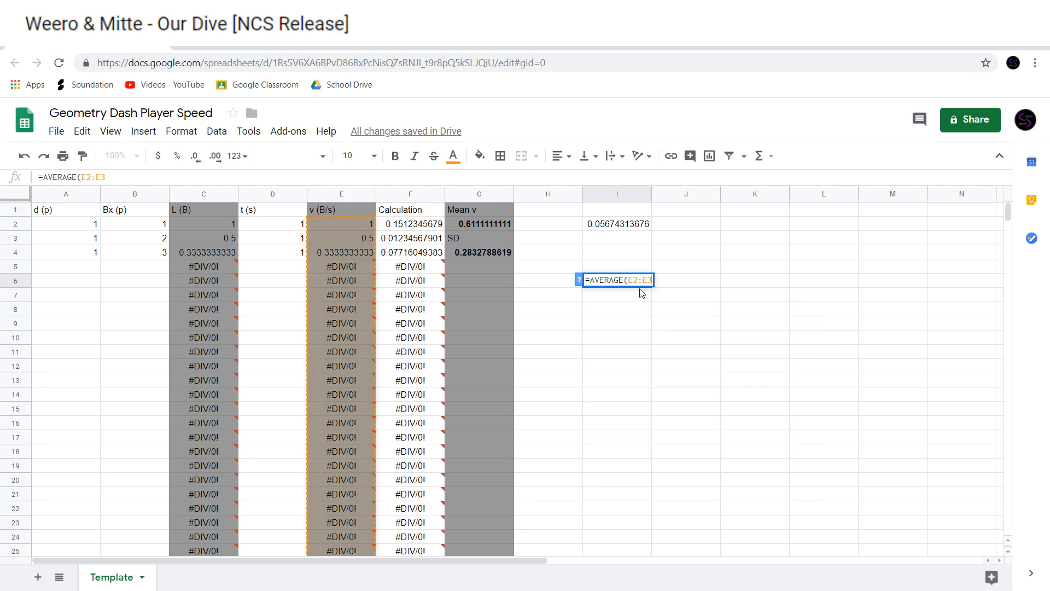
key("Return")
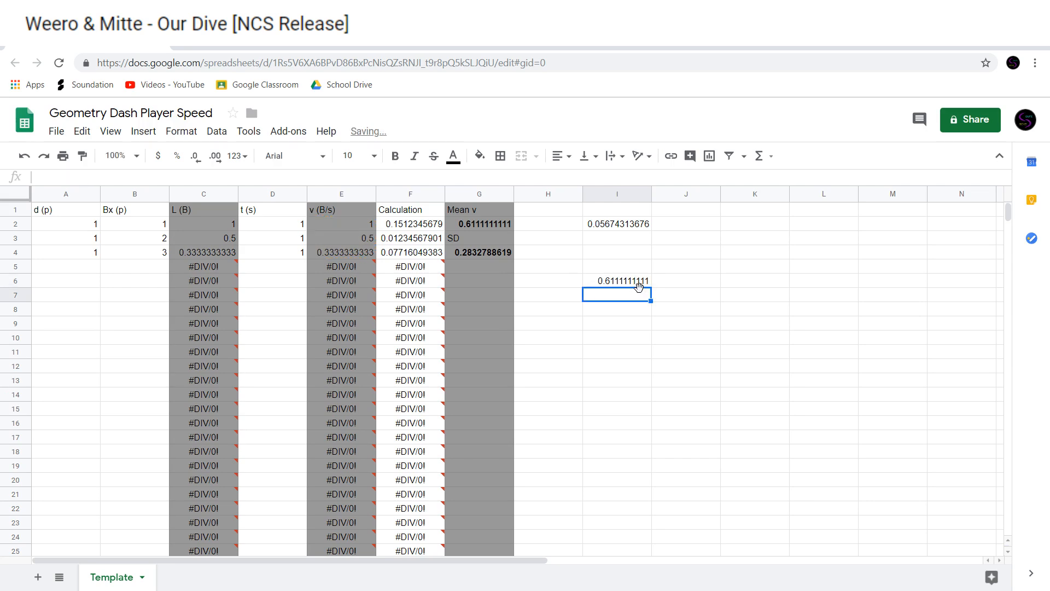
Calculate the first speed's deviation from the mean in I7 with =E2-I6
left_click(638, 281)
left_click(642, 293)
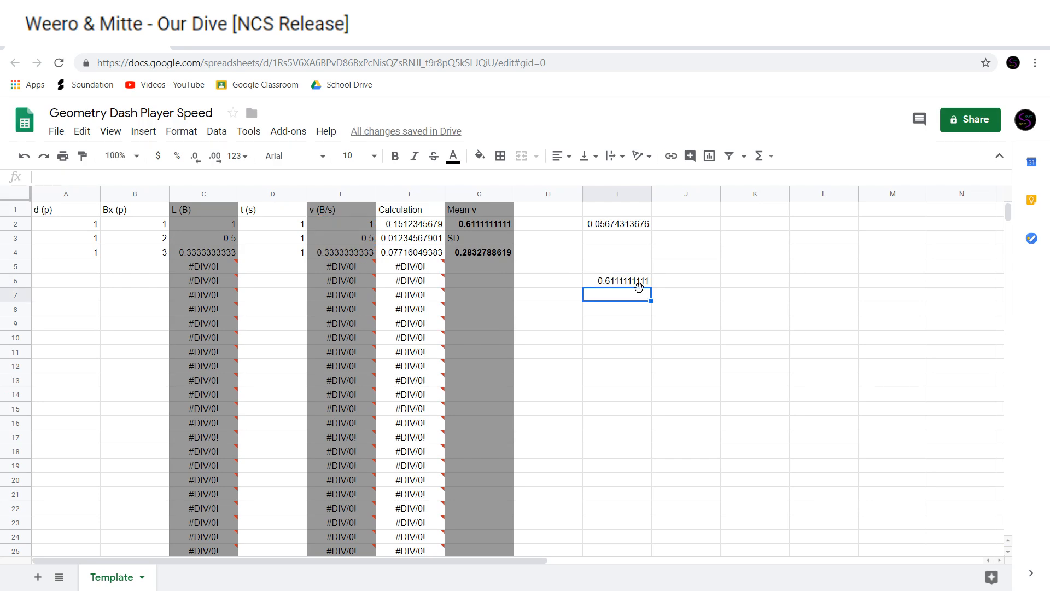
type("=E")
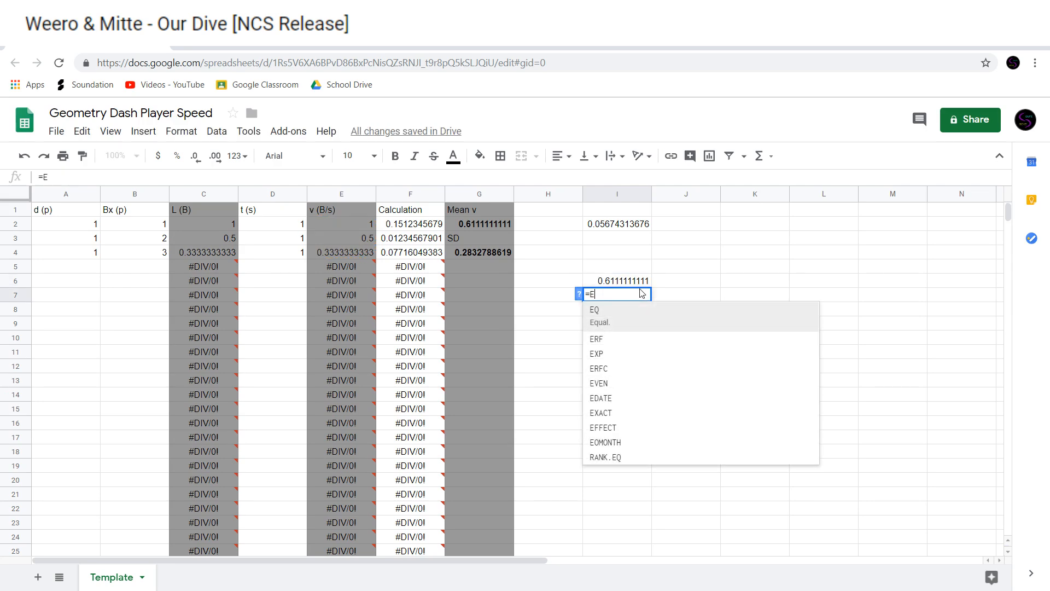
type("2-")
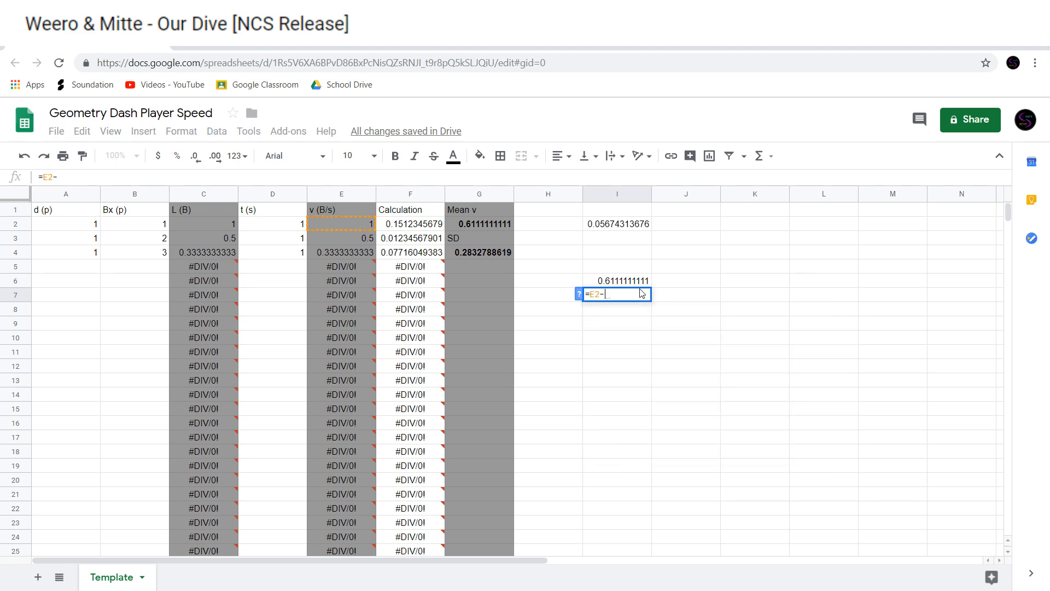
type("I")
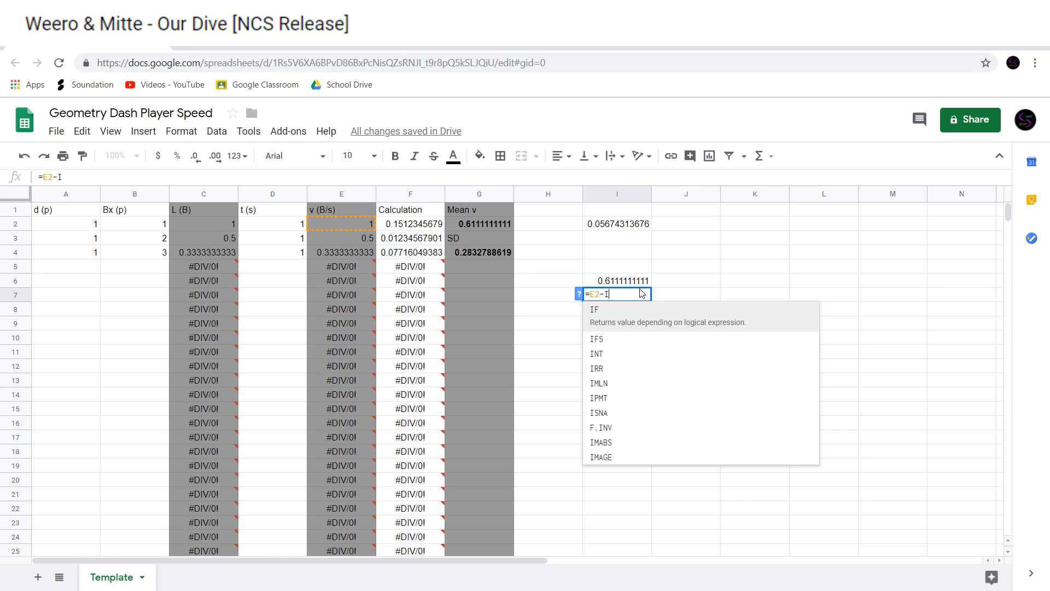
type("6")
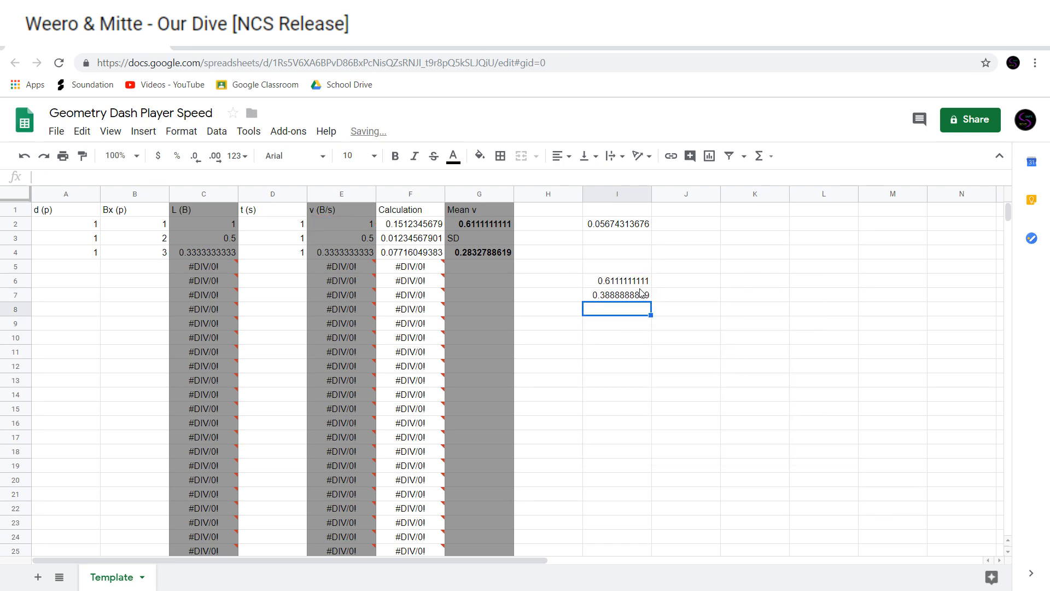
Square the deviation in I7 by changing the formula to =(E2-I6)^2
double_click(642, 292)
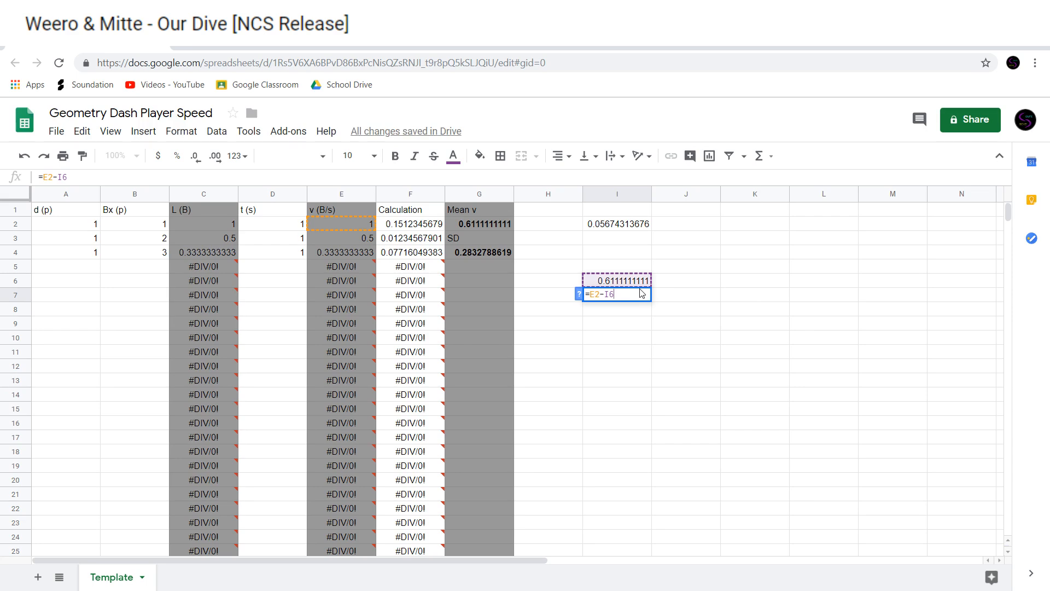
type(")")
key("Left")
key("Left")
key("Left")
key("Left")
key("Left")
key("Left")
type("(")
key("Right")
key("Right")
key("Right")
key("Right")
key("Right")
key("Right")
type("^2")
key("Return")
Review the STDEVP formula in I2 and the squared deviation in I7
key("Up")
key("Up")
key("Up")
key("Up")
key("Up")
key("Up")
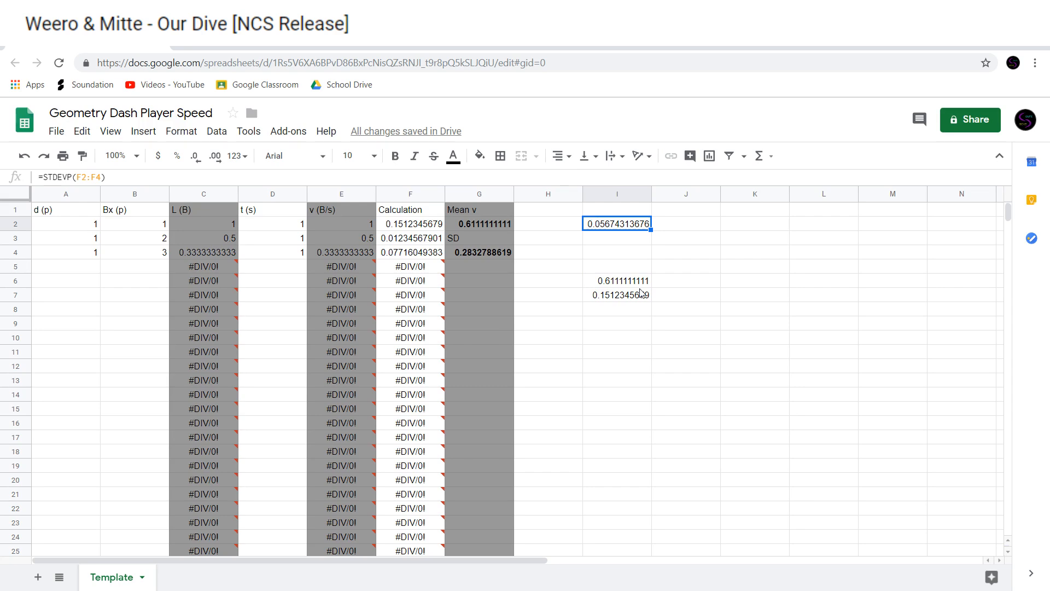
key("Down")
key("Down")
key("Down")
key("Down")
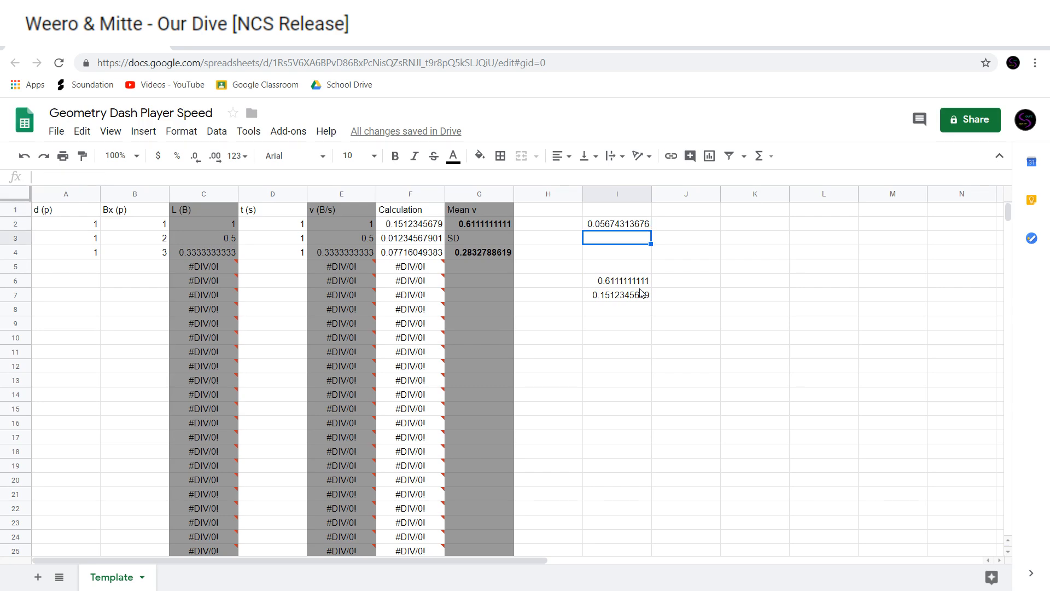
key("Down")
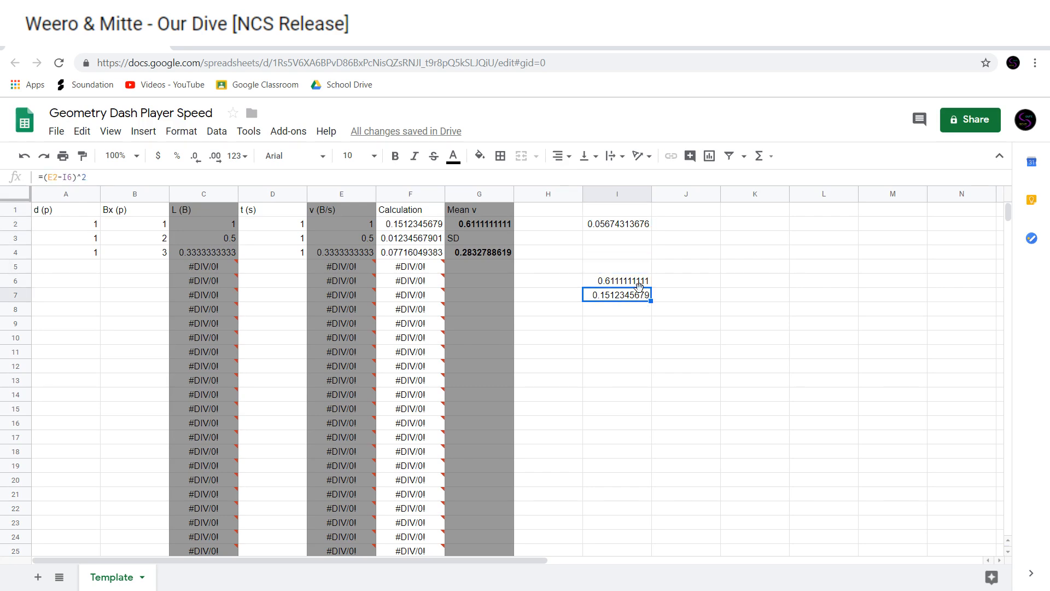
Examine the squared-deviation formulas in the Calculation cells F2:F4 against the manual check in I7
key("Left")
key("Left")
key("Up")
key("Up")
key("Left")
key("Up")
key("Up")
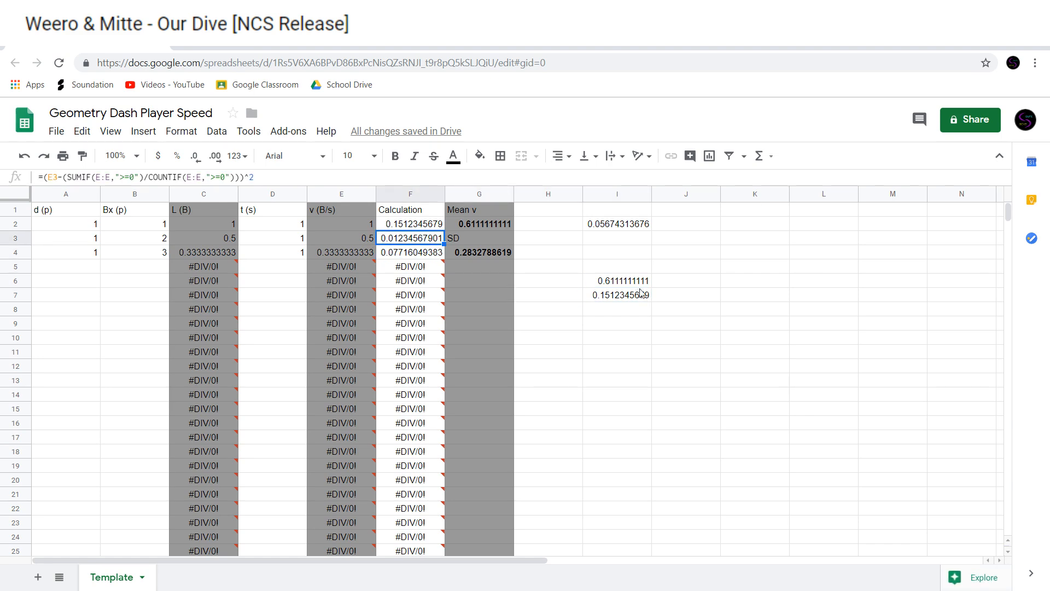
key("Up")
key("Down")
key("Down")
key("Up")
key("Up")
key("Down")
key("Down")
key("Up")
key("Up")
key("Down")
key("Down")
key("Up")
key("Up")
key("Down")
key("Down")
key("Up")
key("Up")
key("Down")
key("Down")
key("Up")
key("Up")
key("Down")
key("Down")
key("Right")
key("Left")
key("Right")
key("Left")
key("Right")
key("Left")
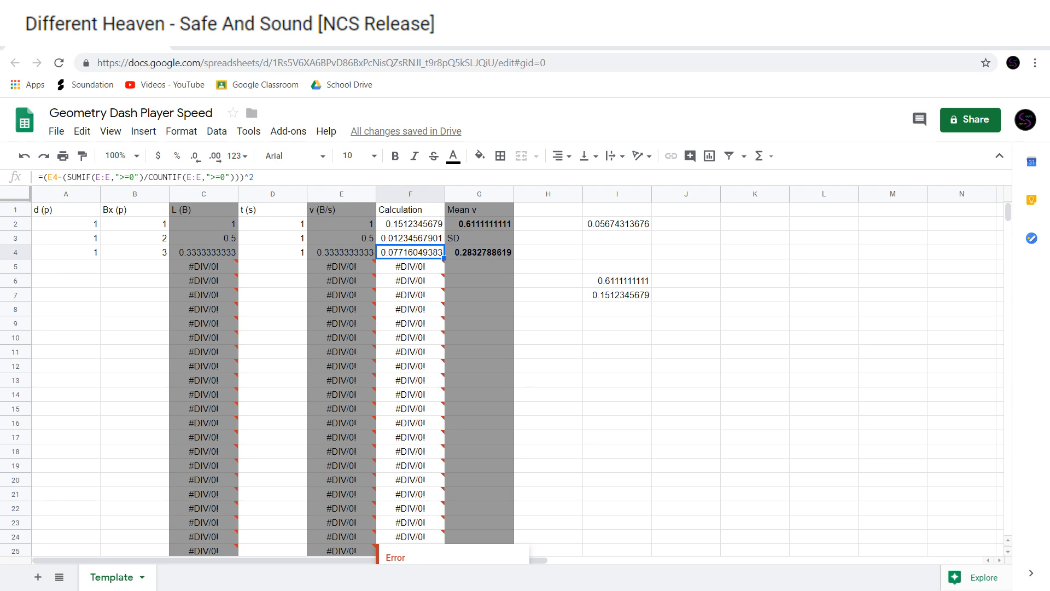
left_click(578, 239)
left_click(391, 257)
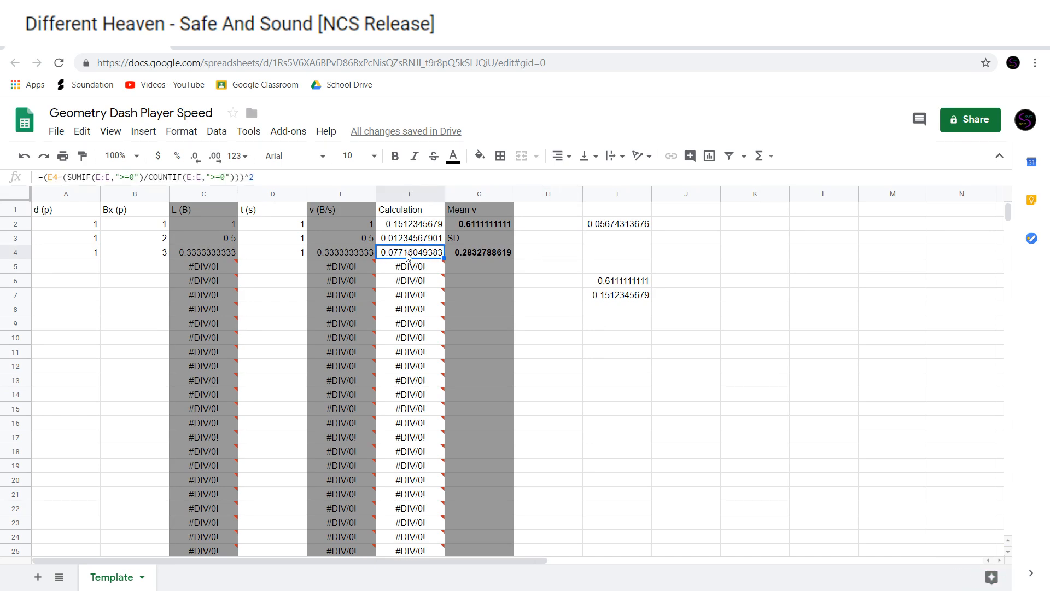
Try changing the COUNTIF range in the G4 standard deviation formula to G:G
left_click(476, 253)
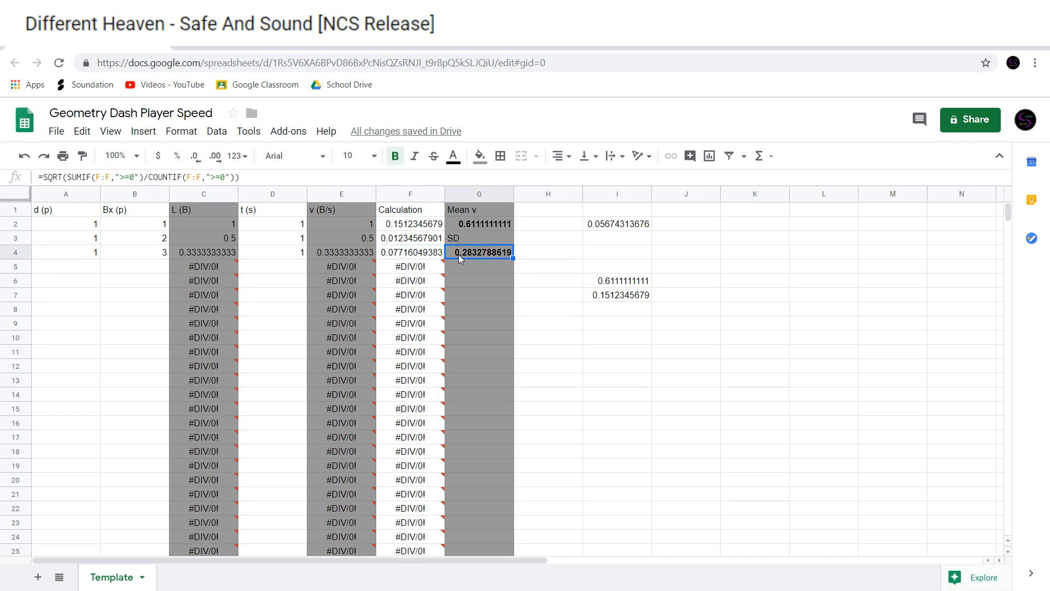
left_click(195, 176)
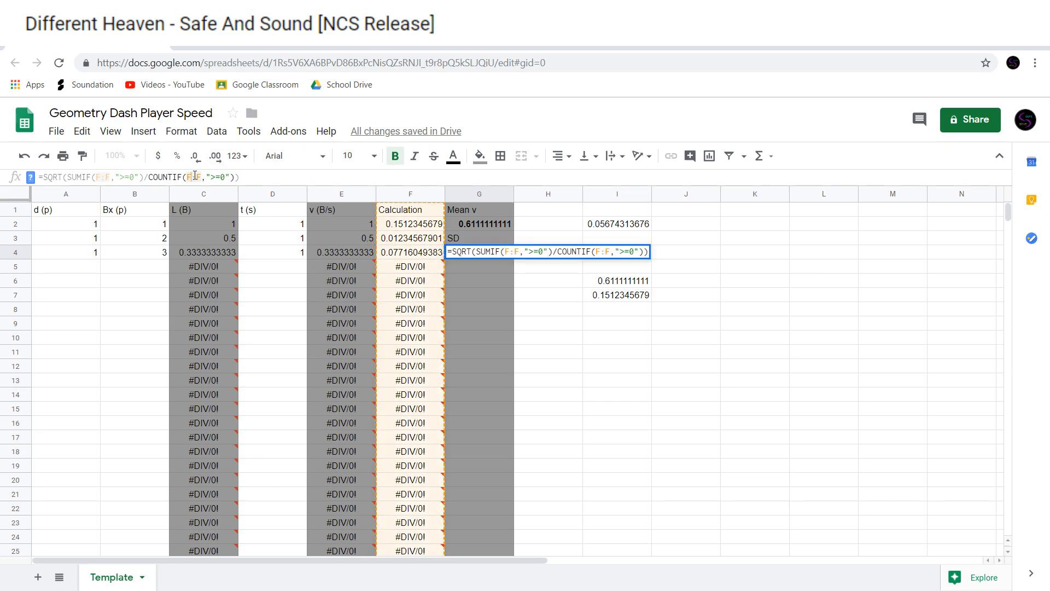
key("BackSpace")
type("G")
key("Right")
key("Delete")
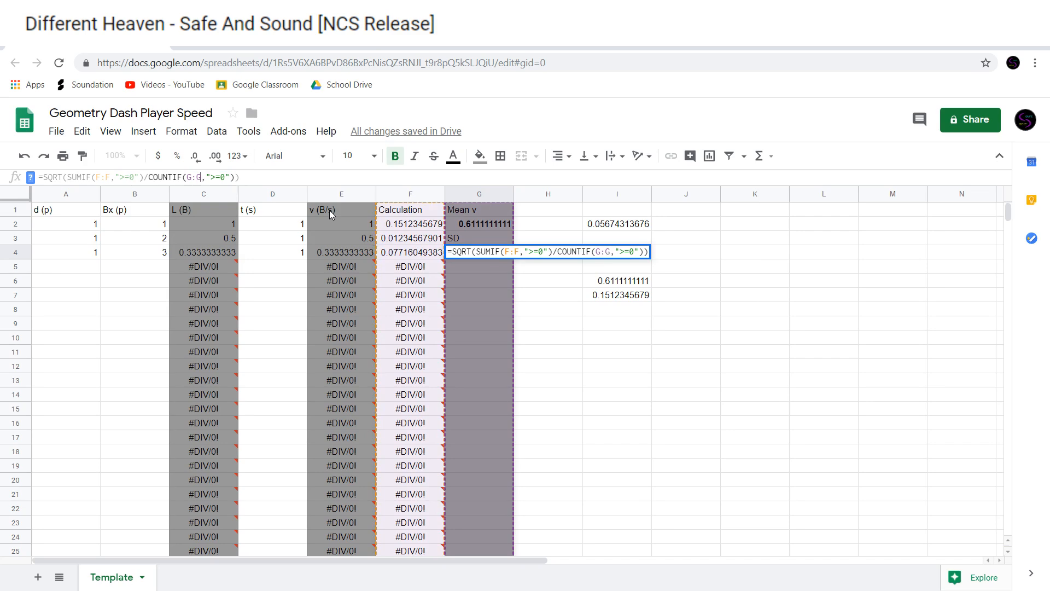
type("G")
key("Return")
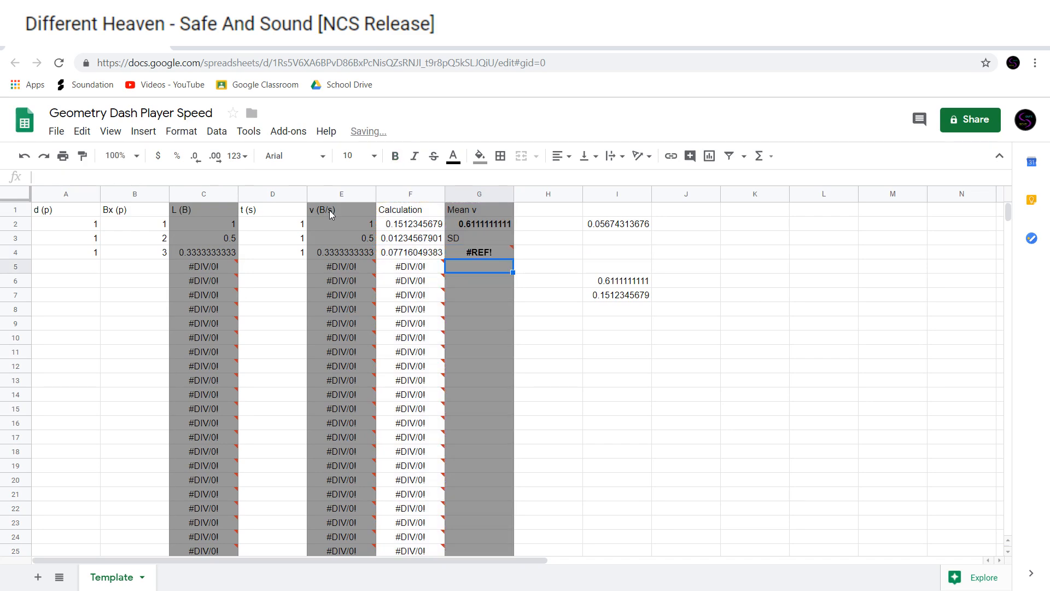
Set the COUNTIF range in the G4 standard deviation formula to E:E
key("Up")
key("Return")
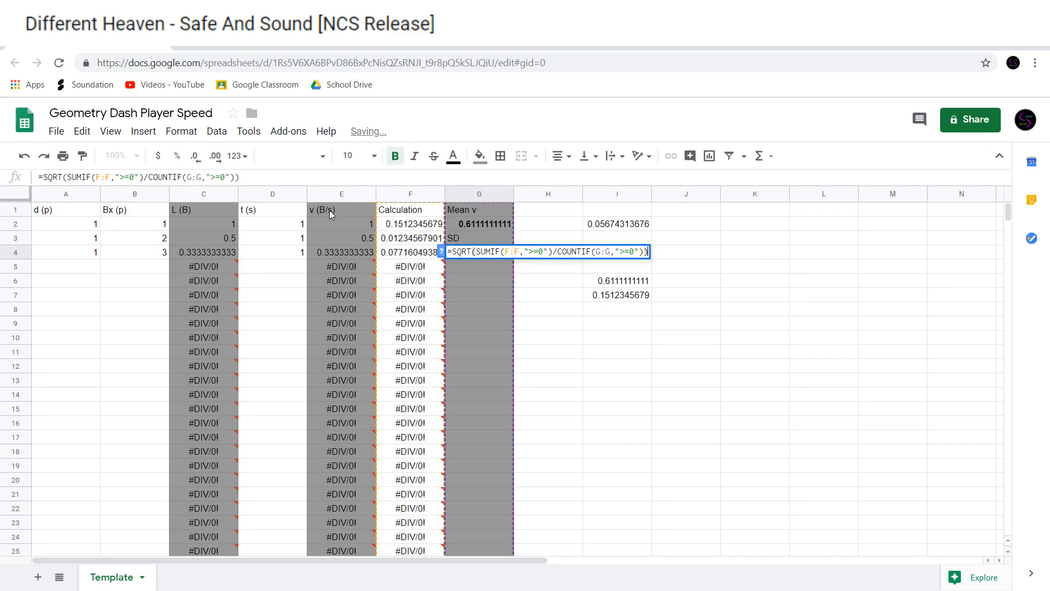
key("Left")
key("Left")
key("Left")
key("Left")
key("Left")
key("Left")
key("Left")
key("Left")
key("Left")
key("Left")
key("Left")
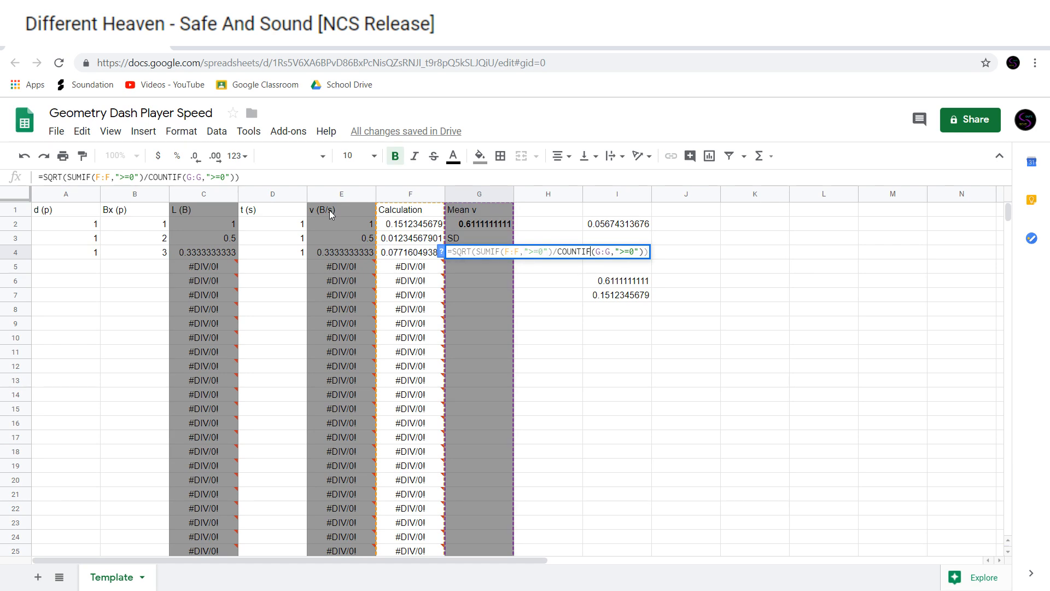
key("Left")
key("BackSpace")
type("E")
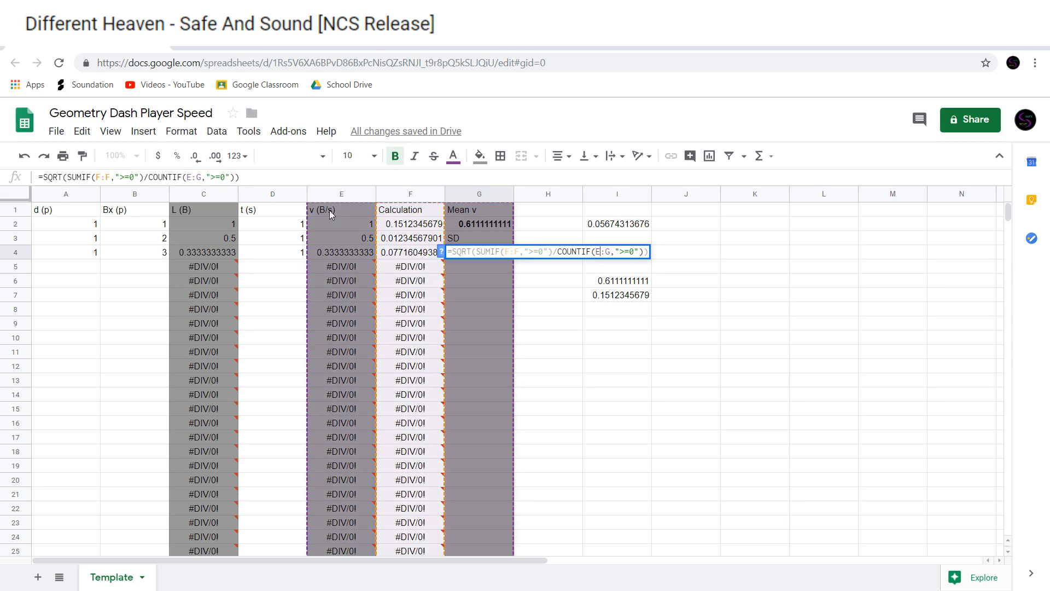
key("BackSpace")
type("E")
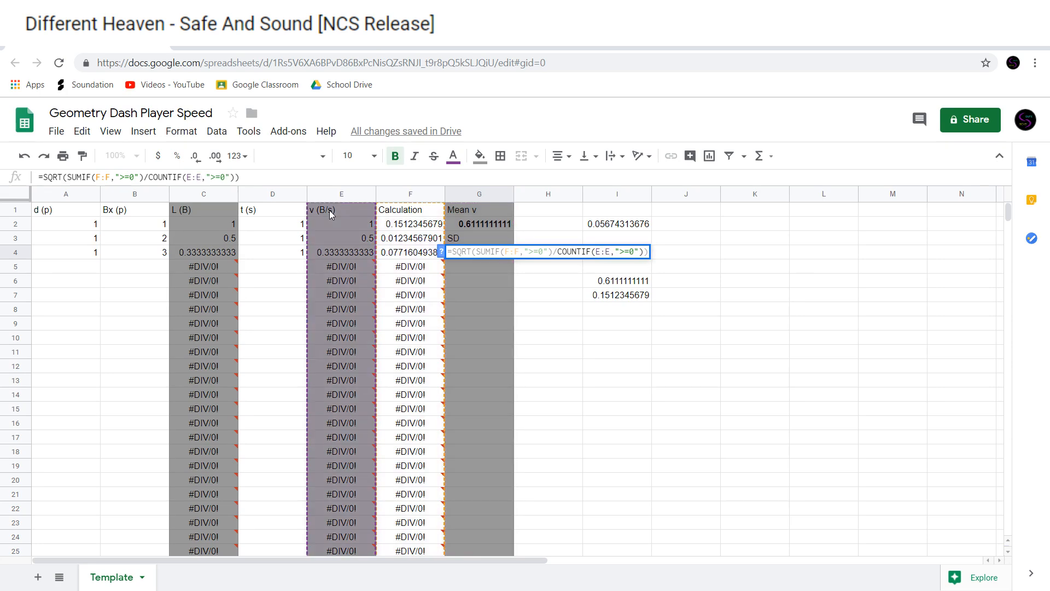
key("Return")
key("Up")
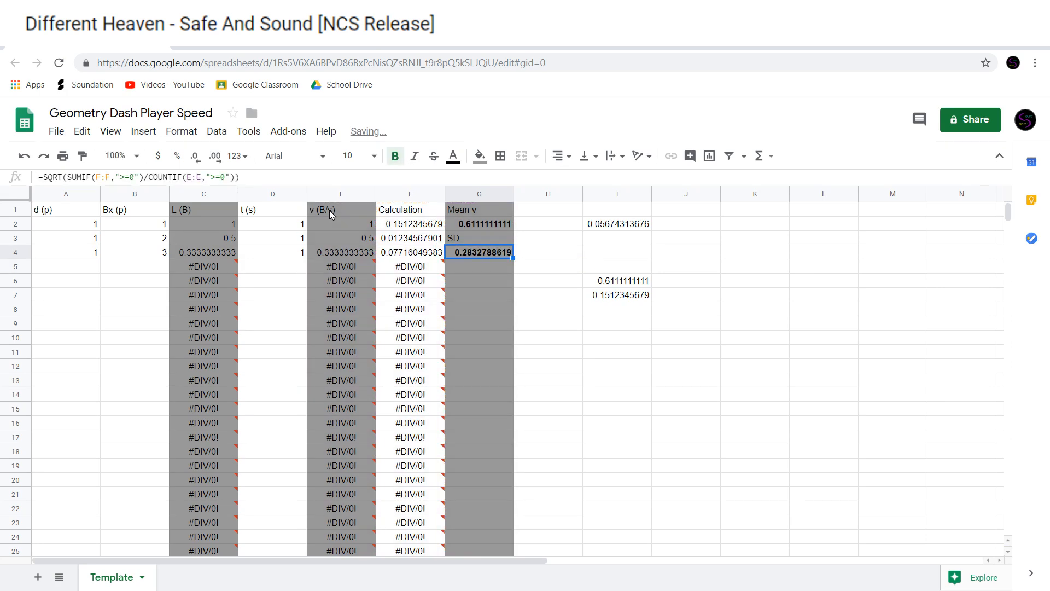
Check the Calculation formulas in F2:F4 again for their speed references and mean terms
key("Left")
key("Left")
key("Right")
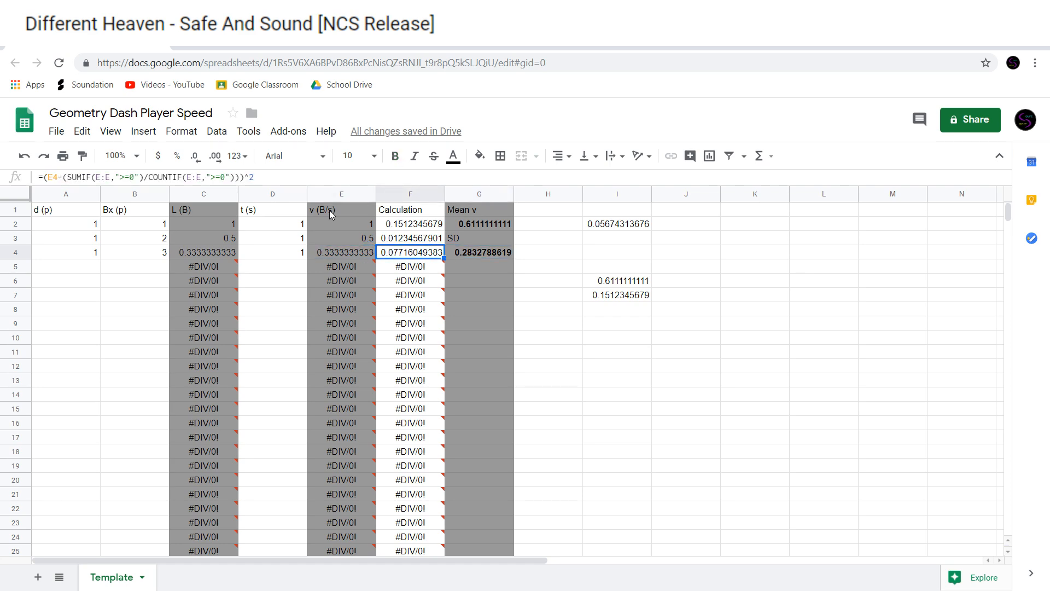
key("Up")
key("Up")
key("Down")
key("Up")
key("Down")
key("Up")
key("Down")
key("Down")
Replace the formula in I2 with =STDEV(E2:E4) to use the speed values directly
key("Right")
key("Right")
key("Right")
key("Down")
key("Up")
key("Up")
key("Up")
key("Return")
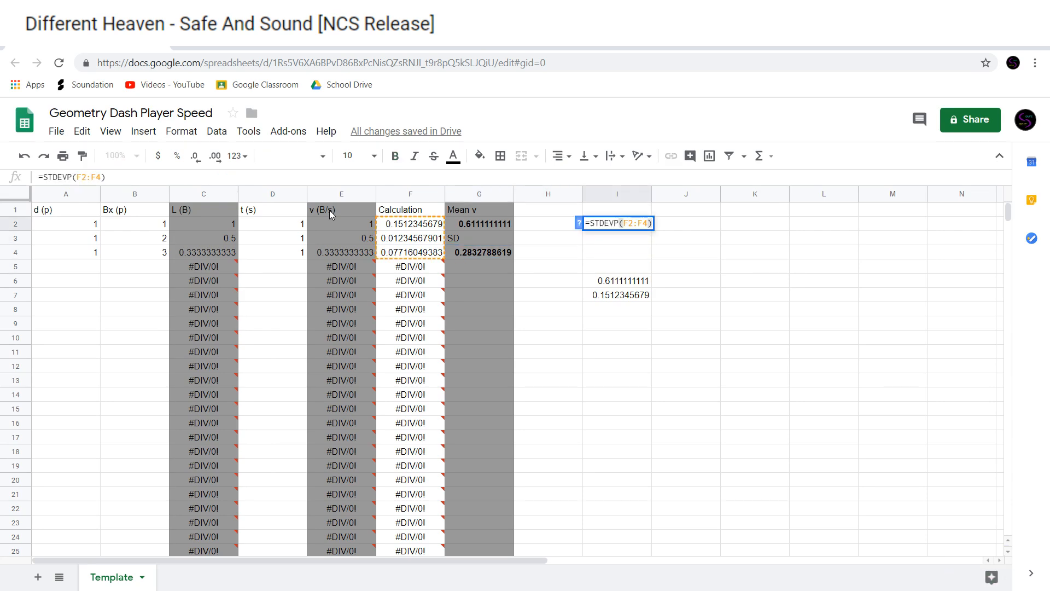
key("BackSpace")
key("BackSpace")
key("BackSpace")
key("BackSpace")
key("BackSpace")
key("BackSpace")
key("BackSpace")
key("BackSpace")
key("BackSpace")
key("BackSpace")
key("BackSpace")
key("BackSpace")
key("BackSpace")
key("BackSpace")
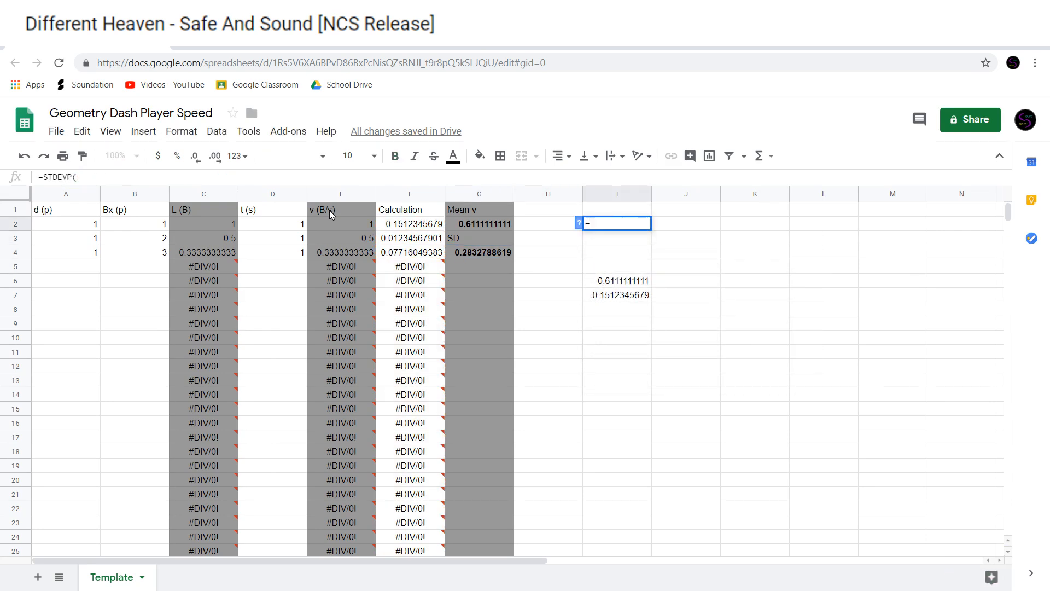
type("=ST")
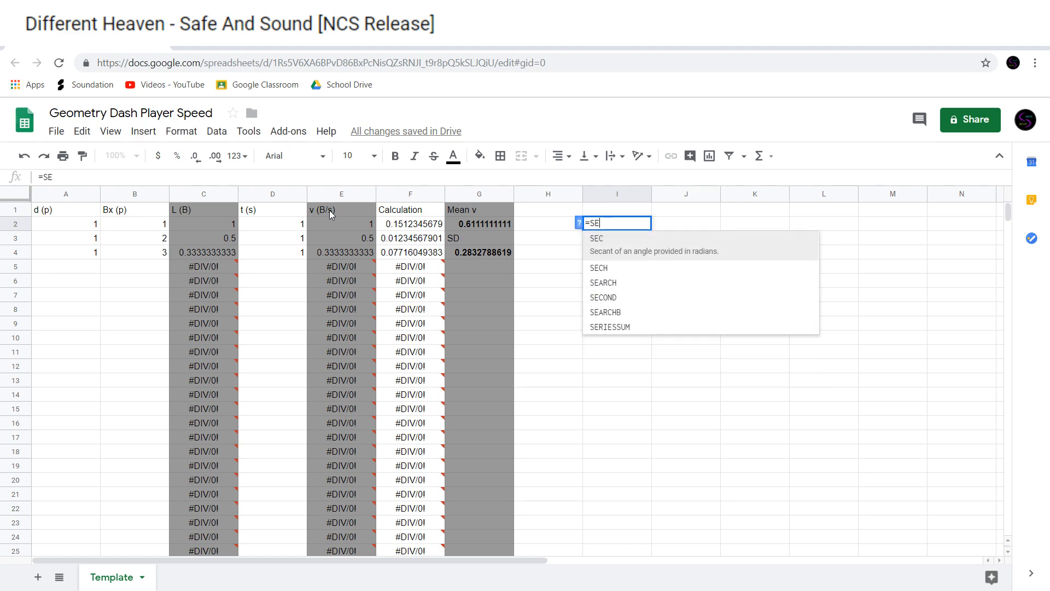
key("Tab")
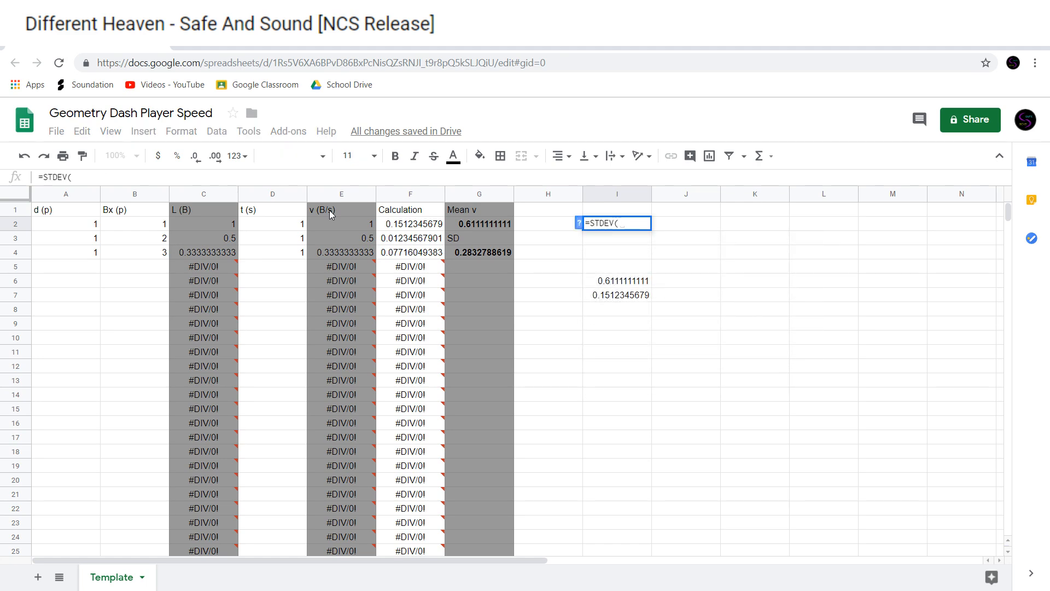
type("E2")
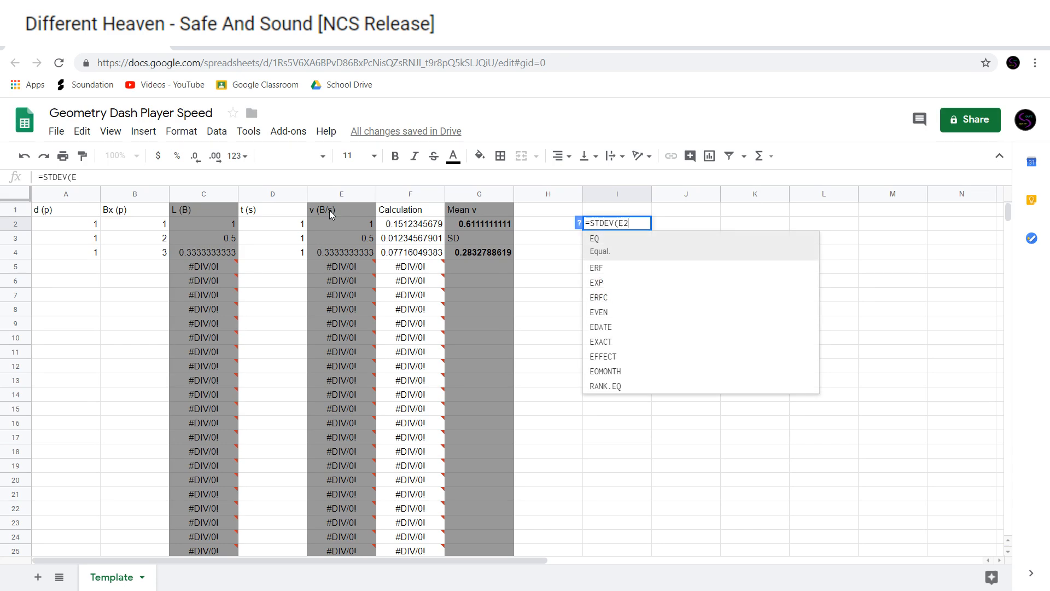
type(":E4)")
key("Return")
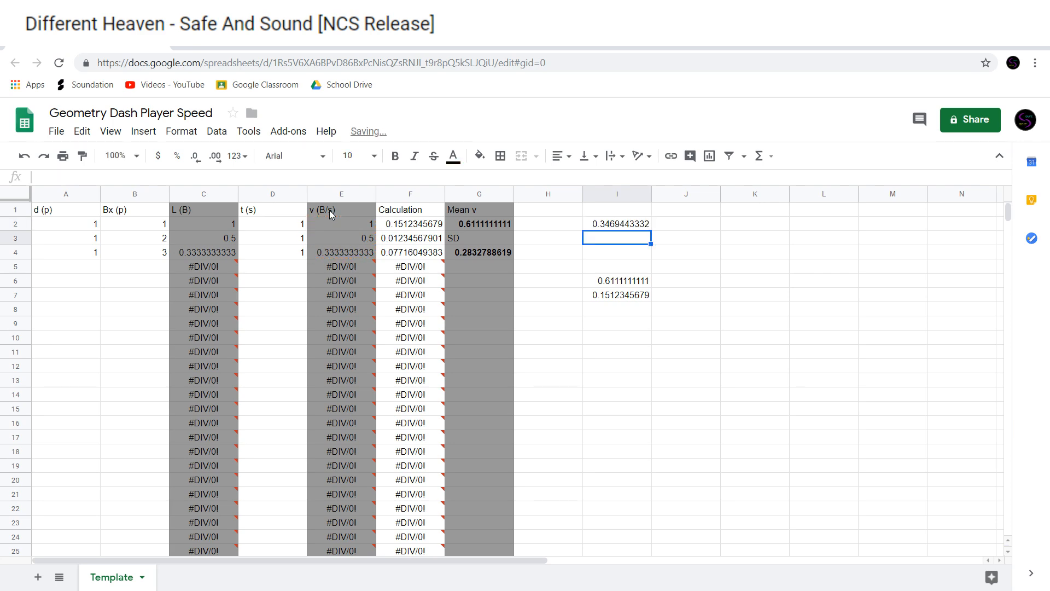
Change the function in I2 to the population version, =STDEVP(E2:E4)
key("Up")
key("Return")
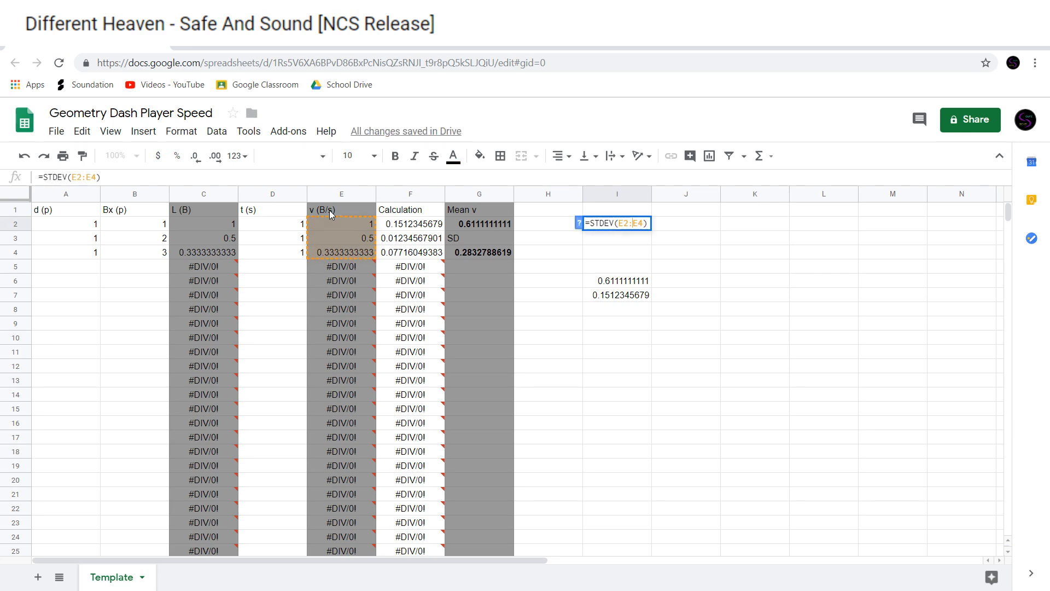
type("P")
key("Return")
key("Down")
key("Down")
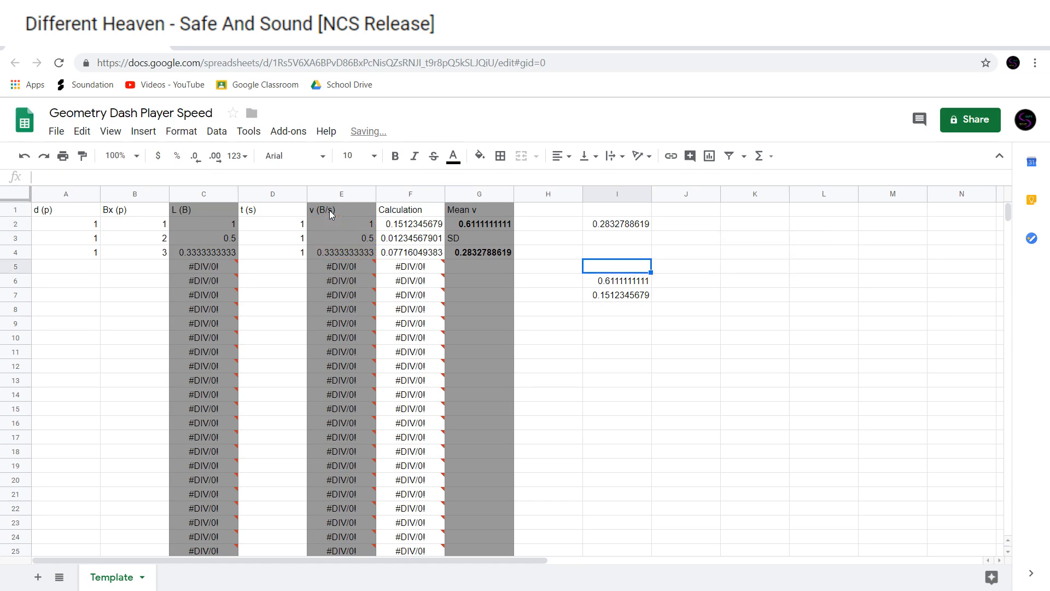
Clear the temporary check calculations from I2:I7
key("Up")
key("Up")
key("Up")
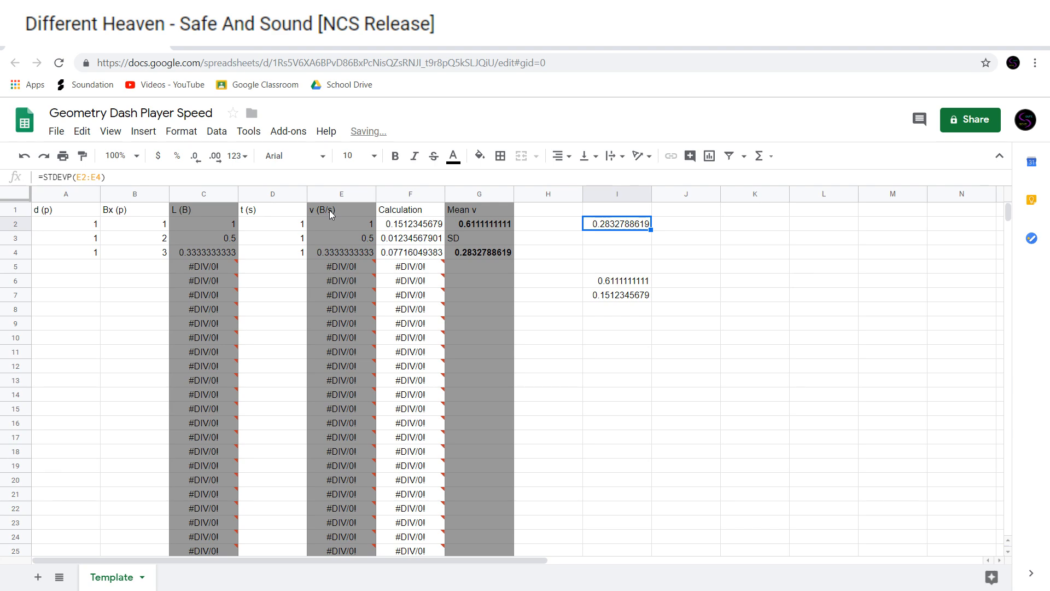
key("shift+Down")
key("shift+Down")
key("shift+Down")
key("shift+Down")
key("shift+Down")
key("Delete")
key("Up")
key("Left")
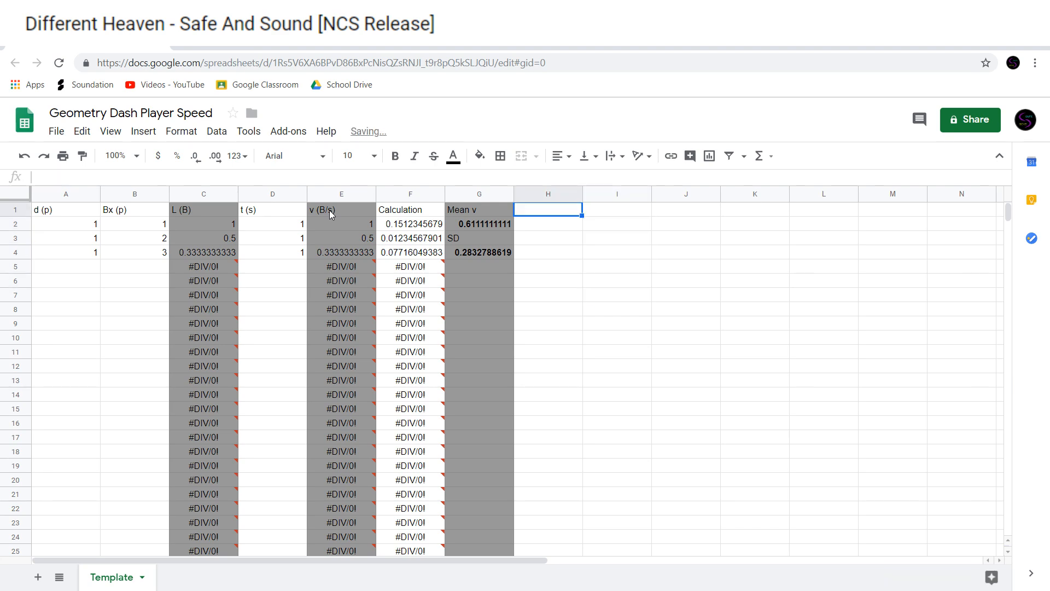
Review the formulas in the Calculation column and in the SD result cell G4
key("Left")
key("Down")
key("Down")
key("Down")
key("Left")
key("Up")
key("Up")
key("Up")
key("Down")
key("Down")
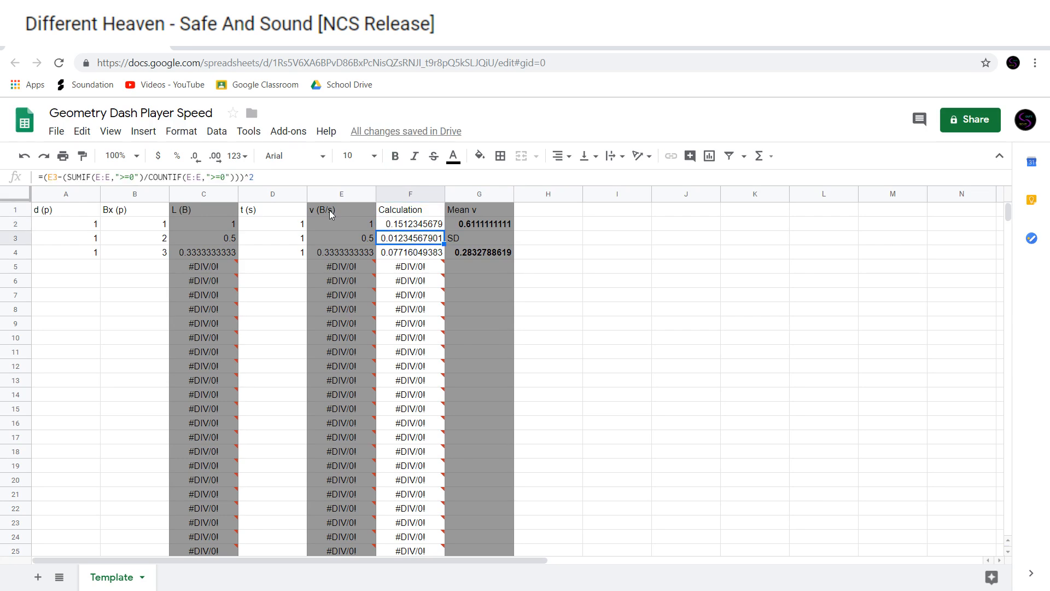
key("Right")
key("Right")
key("Left")
key("Down")
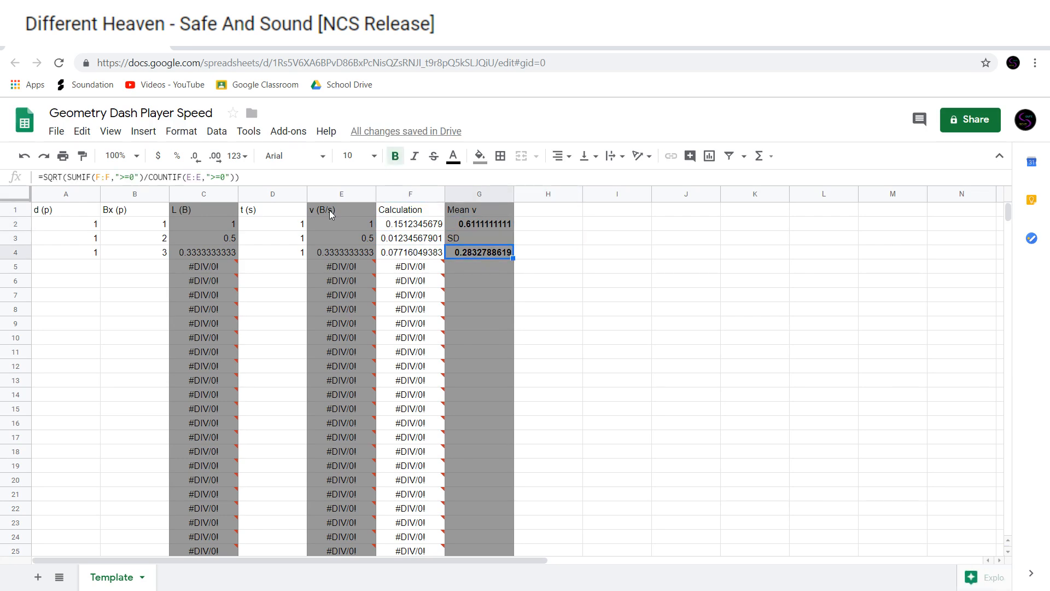
Try plain formatting on the SD result in G4, and restore its grey fill and bold text
key("ctrl+b")
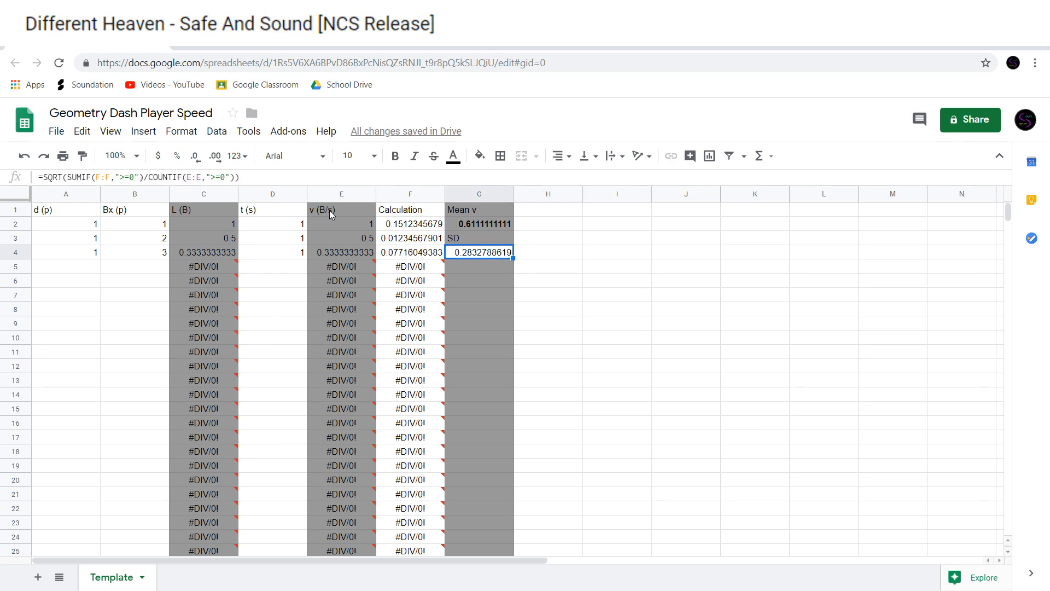
left_click(480, 155)
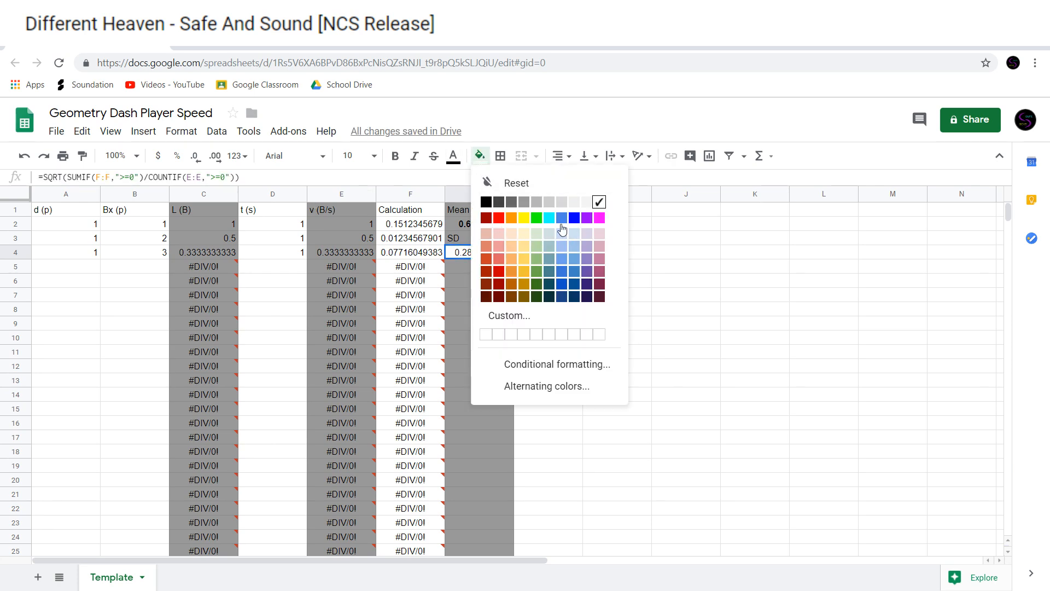
left_click(510, 202)
left_click(480, 155)
left_click(523, 200)
left_click(479, 155)
left_click(659, 280)
left_click(547, 309)
left_click(497, 254)
key("ctrl+b")
left_click(596, 309)
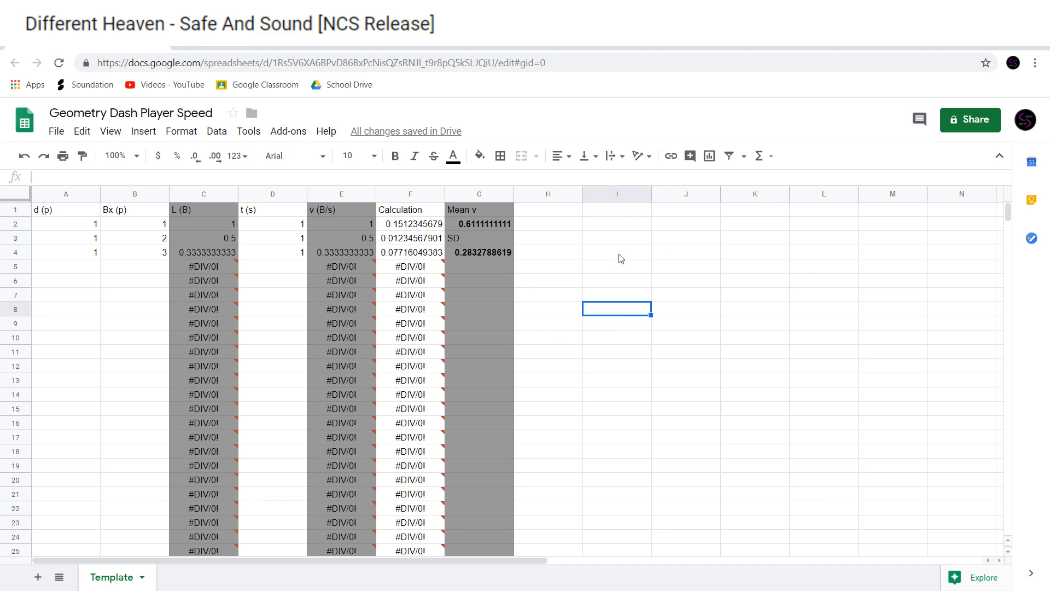
Clear the test values in rows 2 to 4 of the d, Bx and t columns, leaving the formulas in place
left_click(121, 255)
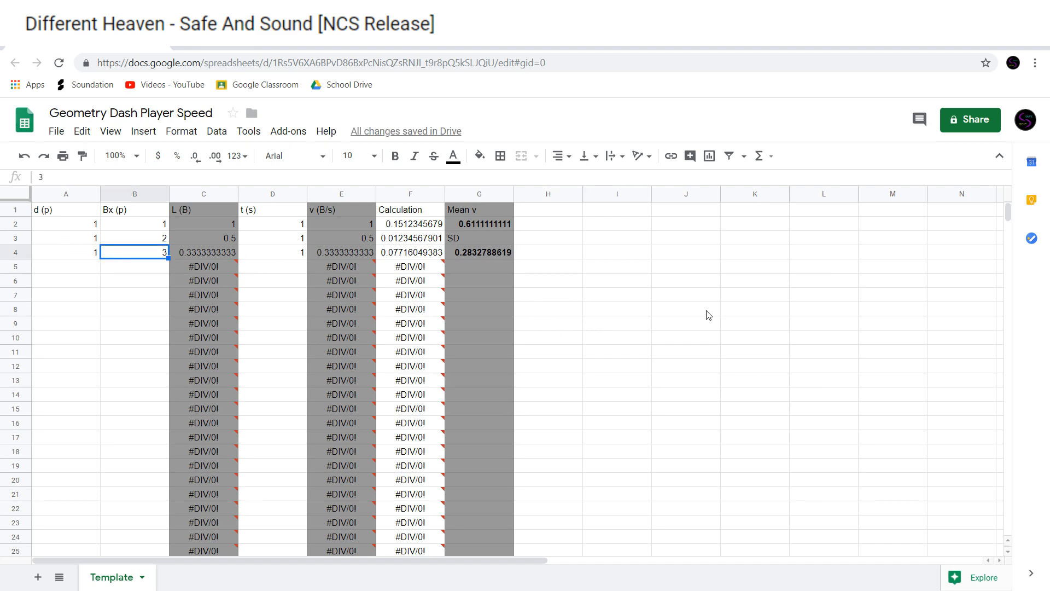
key("Delete")
key("Up")
key("Delete")
key("Up")
key("Delete")
key("Left")
key("Down")
key("Delete")
key("Up")
key("Delete")
key("Down")
key("Down")
key("Delete")
key("Right")
key("Right")
key("Right")
key("Delete")
key("Up")
key("Delete")
key("Up")
key("Delete")
key("Down")
key("Left")
key("Left")
key("Up")
key("Up")
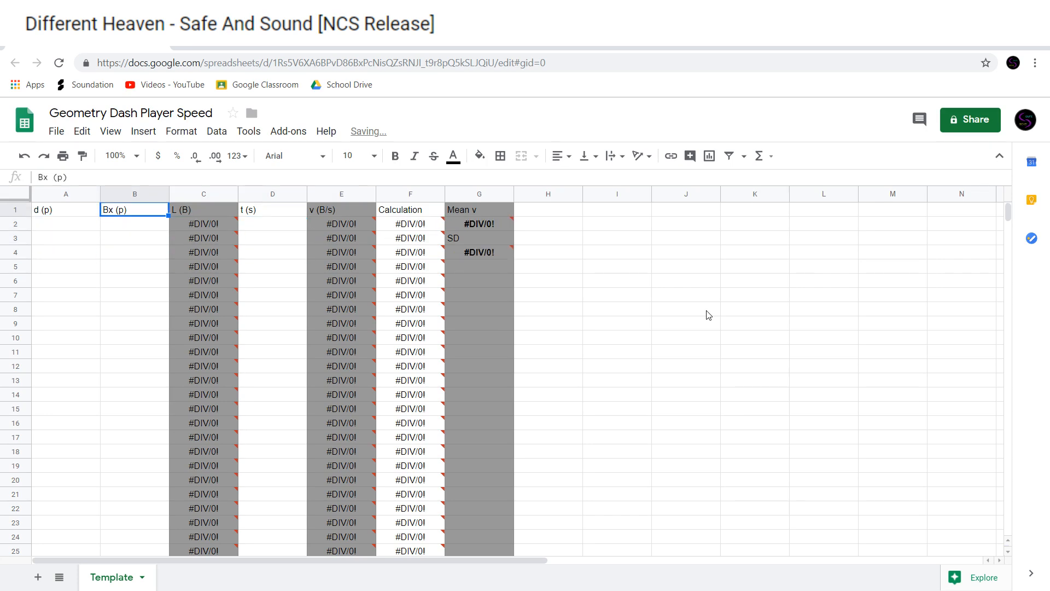
key("Left")
key("Right")
key("Down")
key("Left")
key("Up")
key("Right")
key("Down")
key("Left")
key("Up")
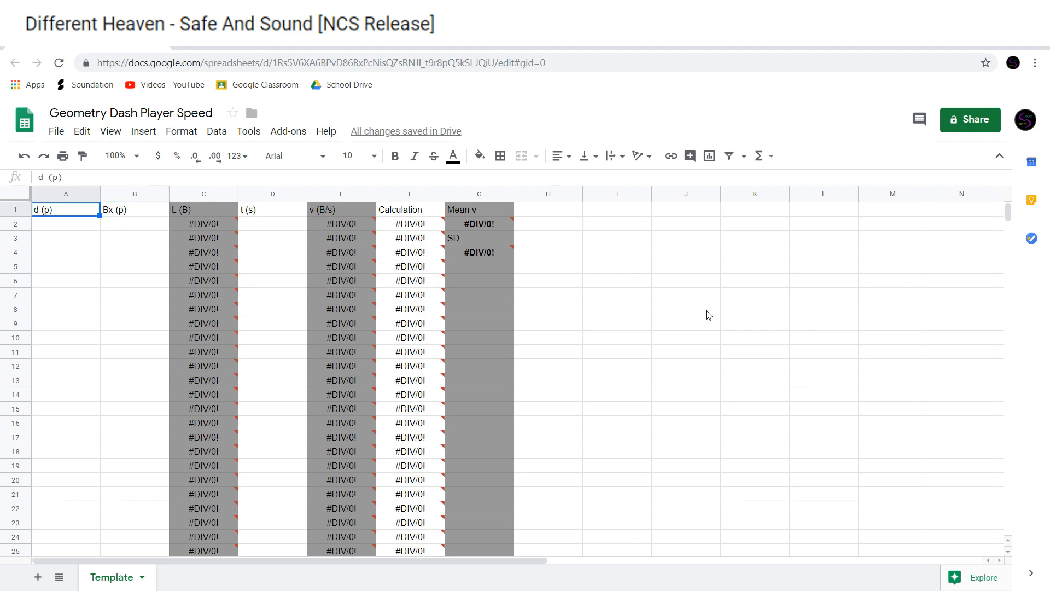
Add the label Samples in G5, below the SD result
left_click(692, 256)
left_click(639, 238)
left_click(598, 267)
left_click(482, 271)
type("Samples")
key("Return")
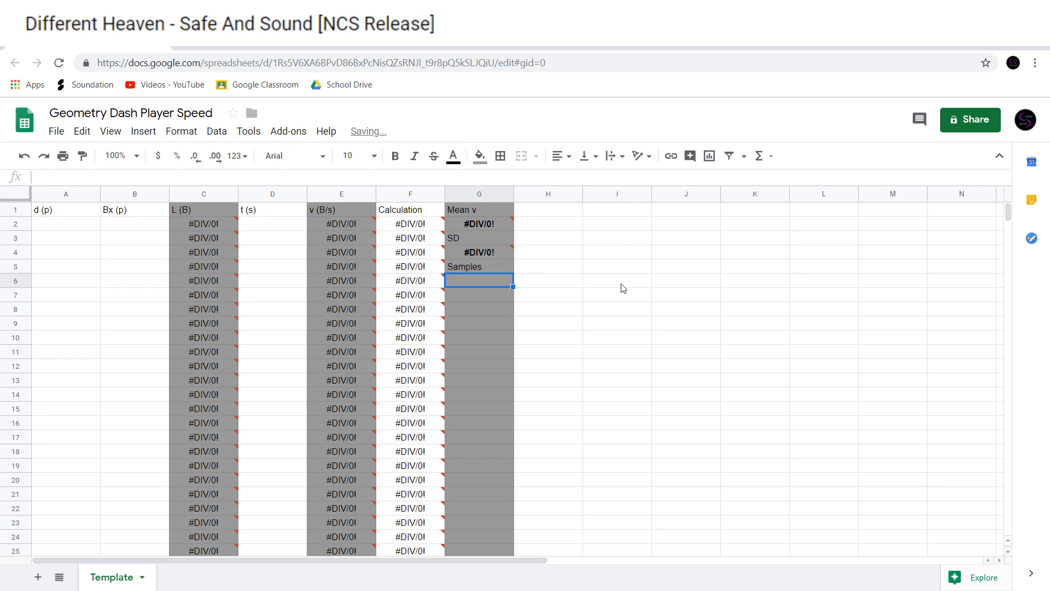
Replace the COUNTIF term in the SD formula in G4 with a reference to G6, giving =SQRT(SUMIF(F:F,">=0")/G6)
type("=")
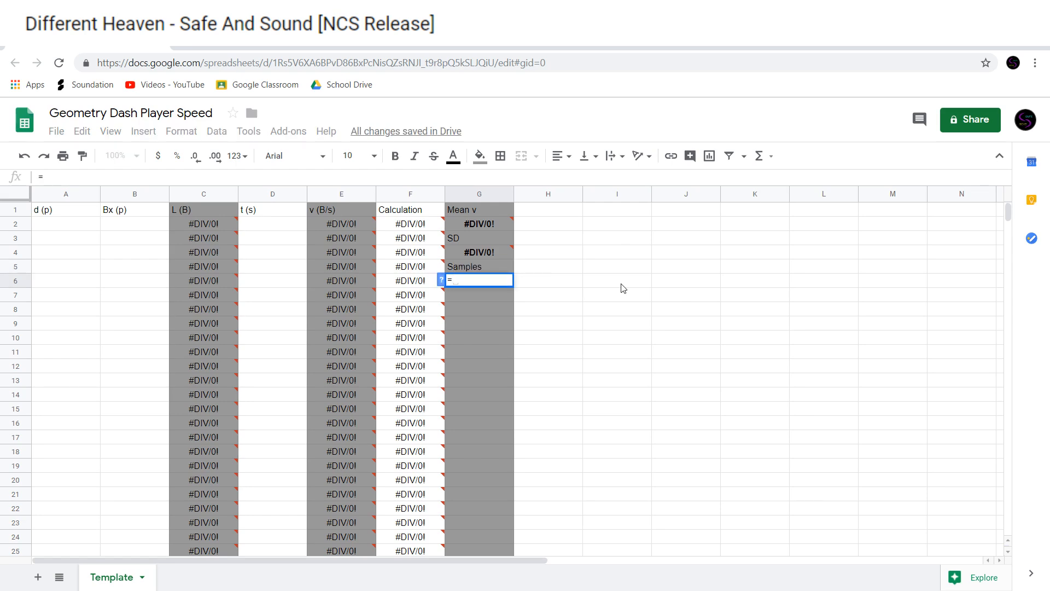
key("BackSpace")
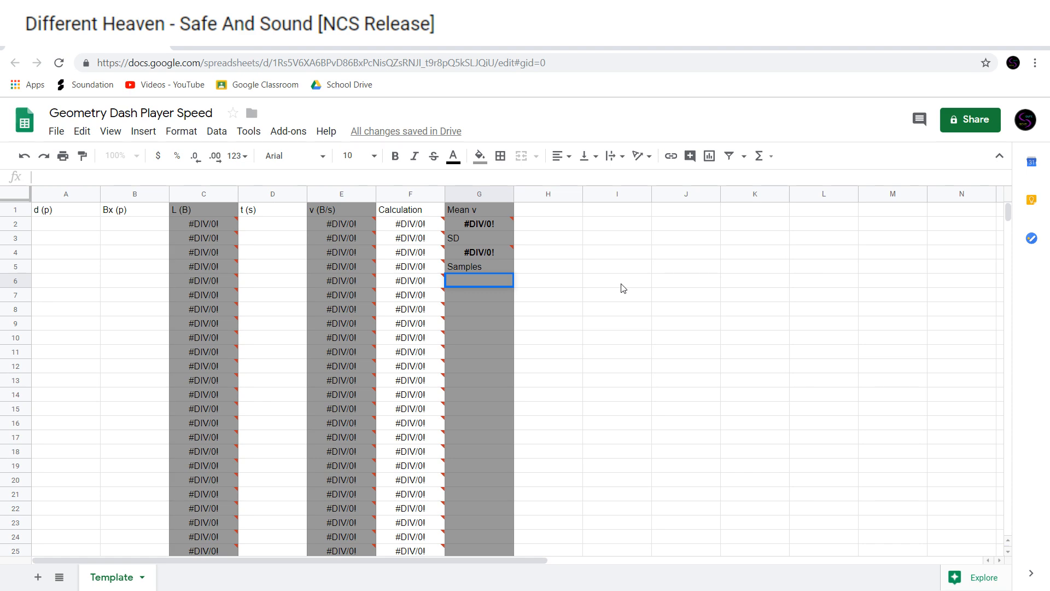
key("Up")
key("Up")
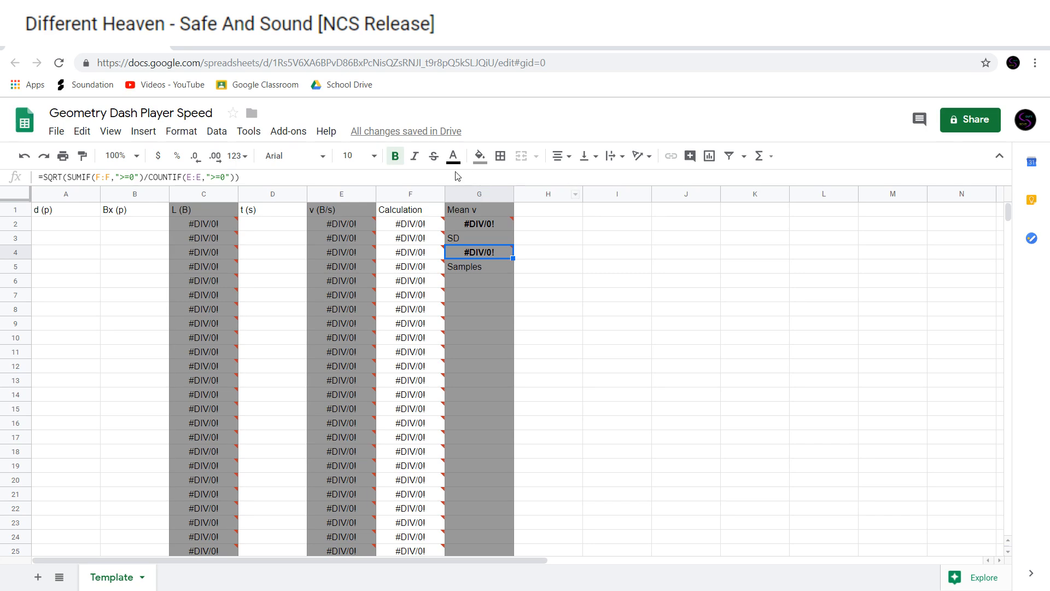
left_click(234, 177)
key("ctrl+shift+Left")
key("Left")
key("Right")
key("Right")
key("Right")
key("ctrl+shift+Left")
key("ctrl+shift+Left")
key("ctrl+shift+Left")
key("ctrl+shift+Left")
key("ctrl+shift+Right")
key("ctrl+shift+Right")
key("ctrl+shift+Left")
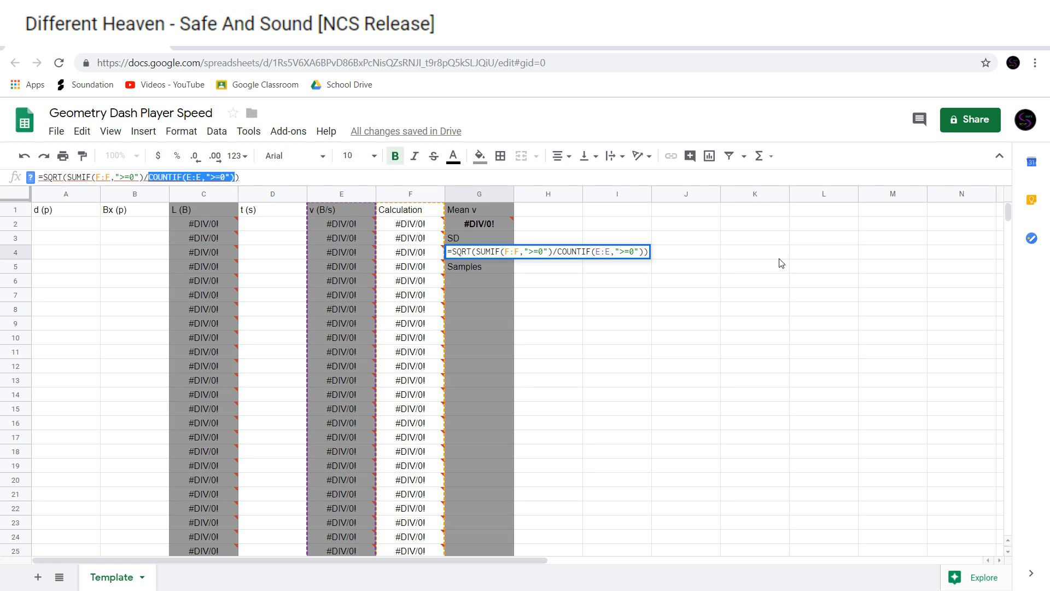
type("G")
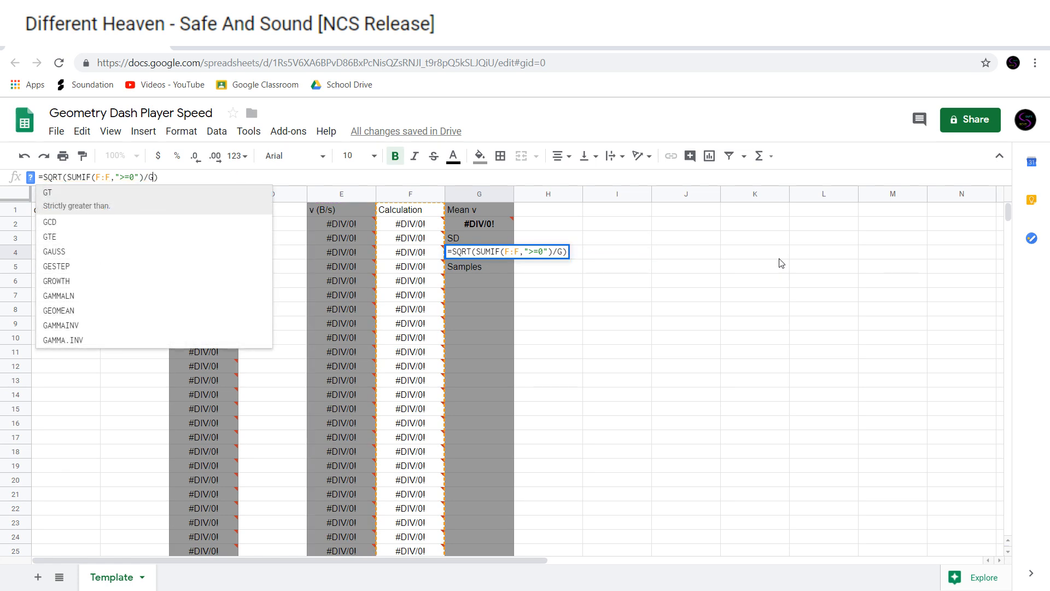
type("5")
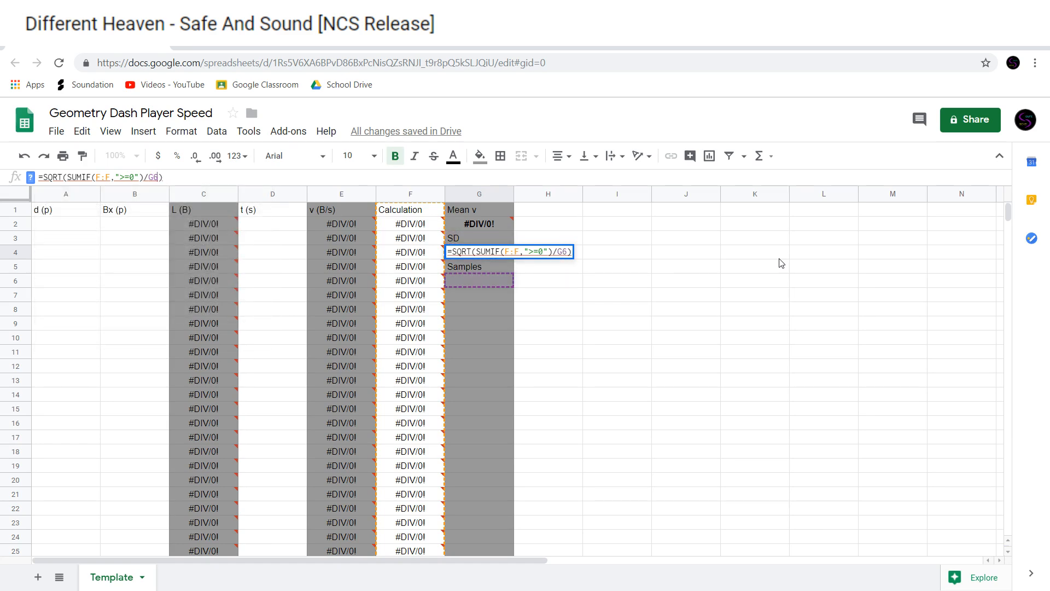
key("Return")
Count the valid speed values in G6 with =COUNTIF(E:E,">=0")
key("Down")
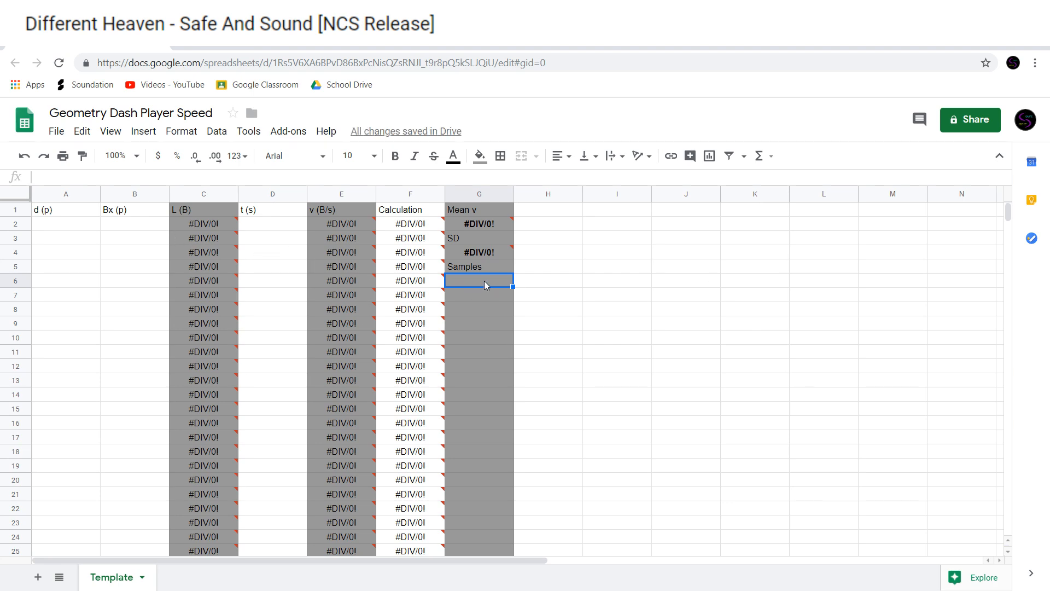
type("=")
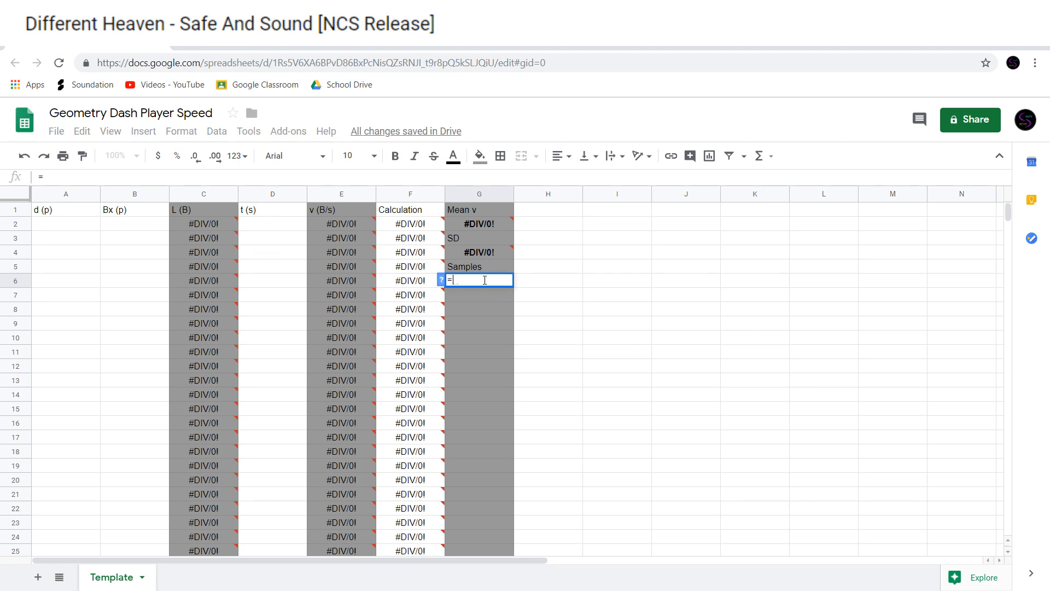
type("COUN")
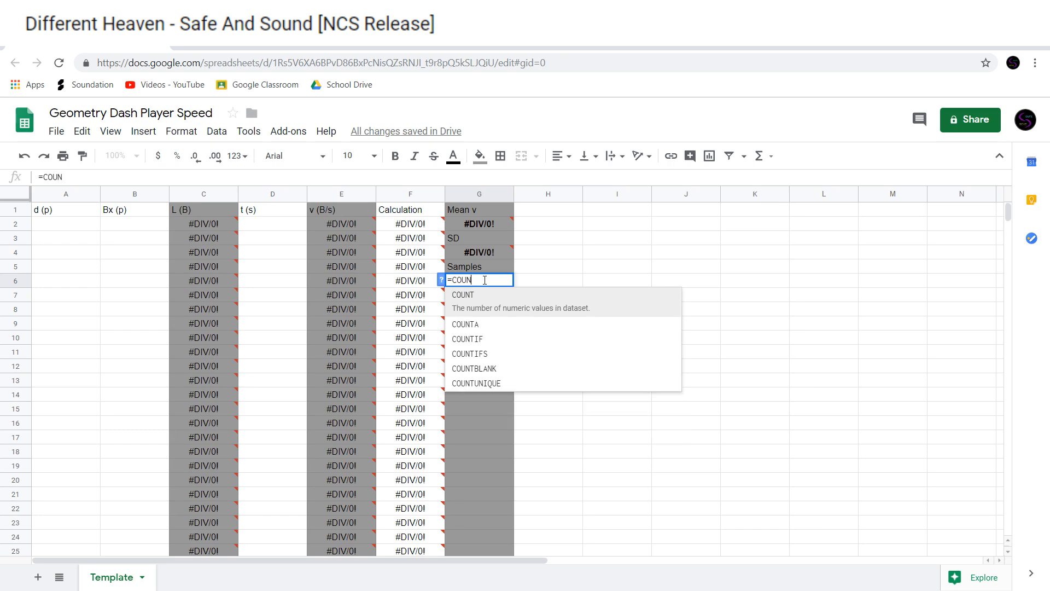
type("TIF(G:G")
key("BackSpace")
key("BackSpace")
key("BackSpace")
type("E:E")
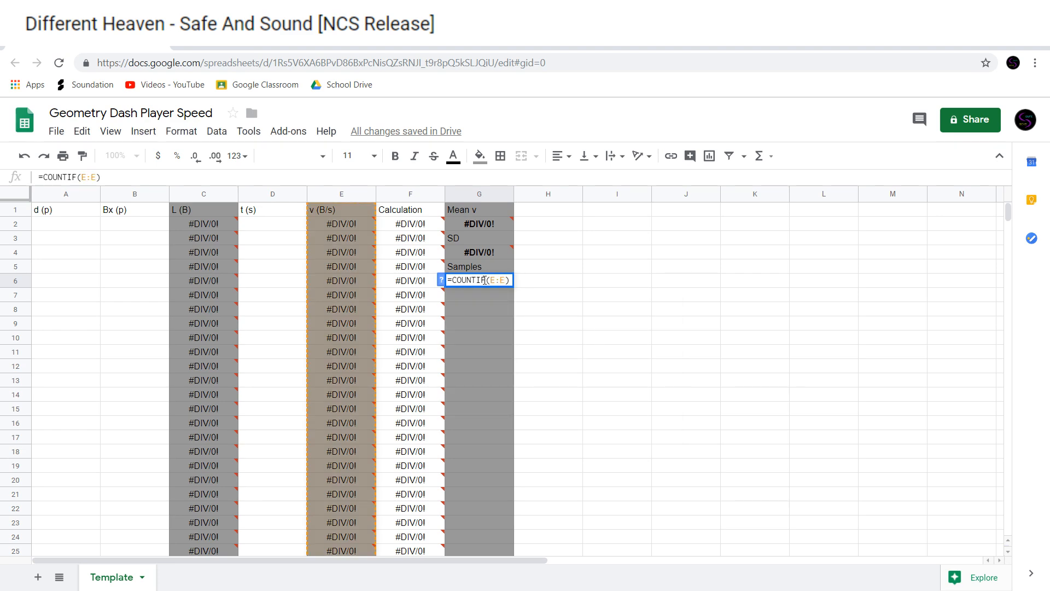
type(",\"\">=0")
key("Return")
left_click(483, 280)
Enter a first test sample in row 2 with d, Bx and t all set to 1
key("Up")
key("Up")
key("Left")
key("Left")
key("Left")
key("Left")
key("Left")
key("Left")
key("Up")
key("Up")
type("1")
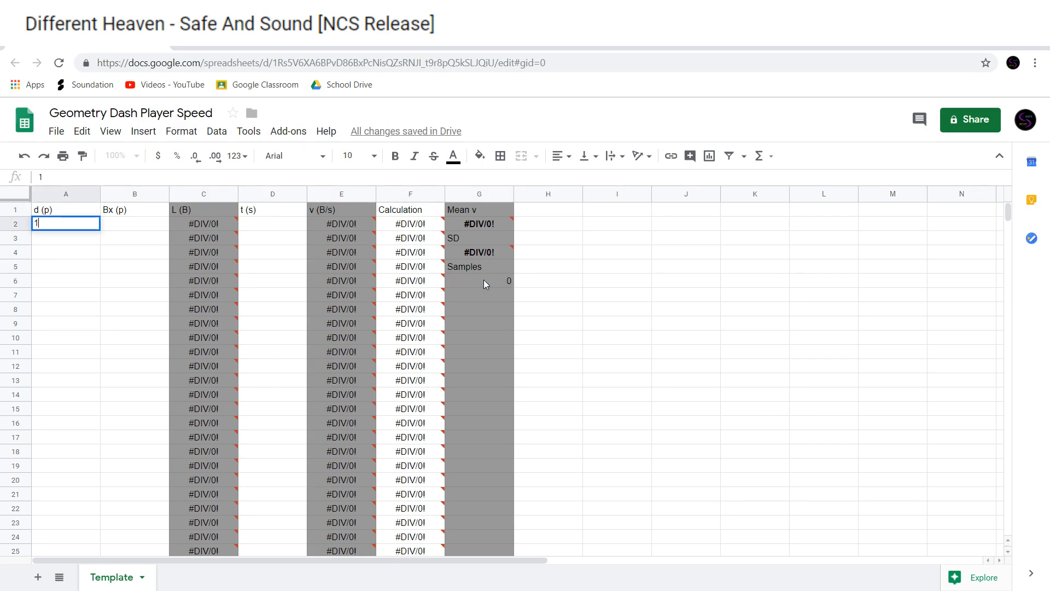
key("Tab")
type("1")
key("Tab")
key("Tab")
type("1")
key("Down")
key("Down")
key("Up")
key("Up")
key("Down")
key("Down")
key("Up")
key("Down")
key("Up")
Start a second test sample in row 3 with d set to 1 and Bx set to 2
key("Left")
key("Left")
key("Left")
type("1")
key("Tab")
type("2")
key("Down")
key("Up")
key("Right")
key("Right")
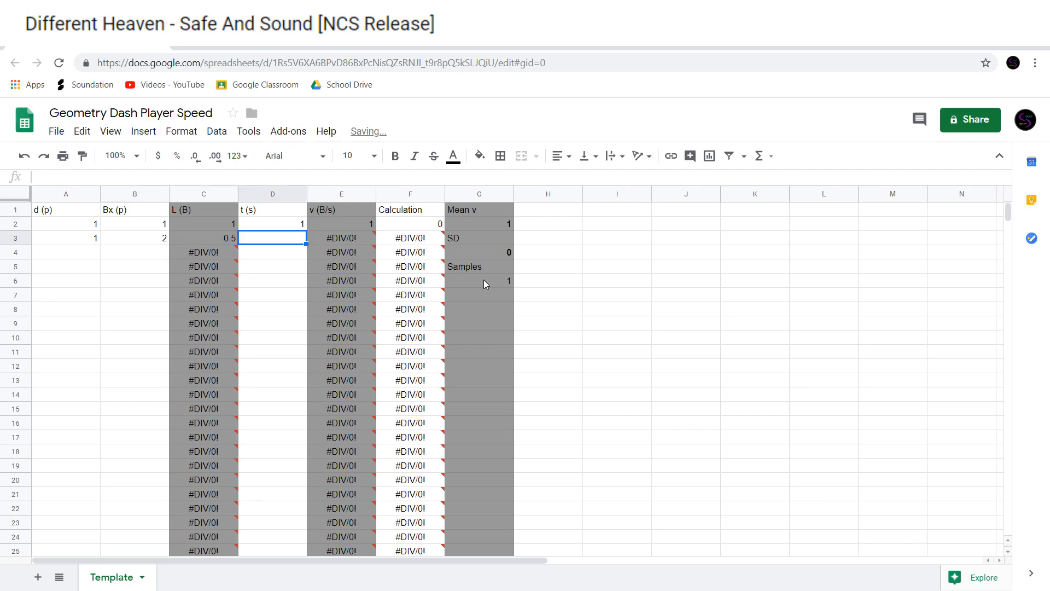
Change the second sample's Bx in B3 to 4 and enter 1 as its t value in D3
key("Left")
key("Left")
type("4")
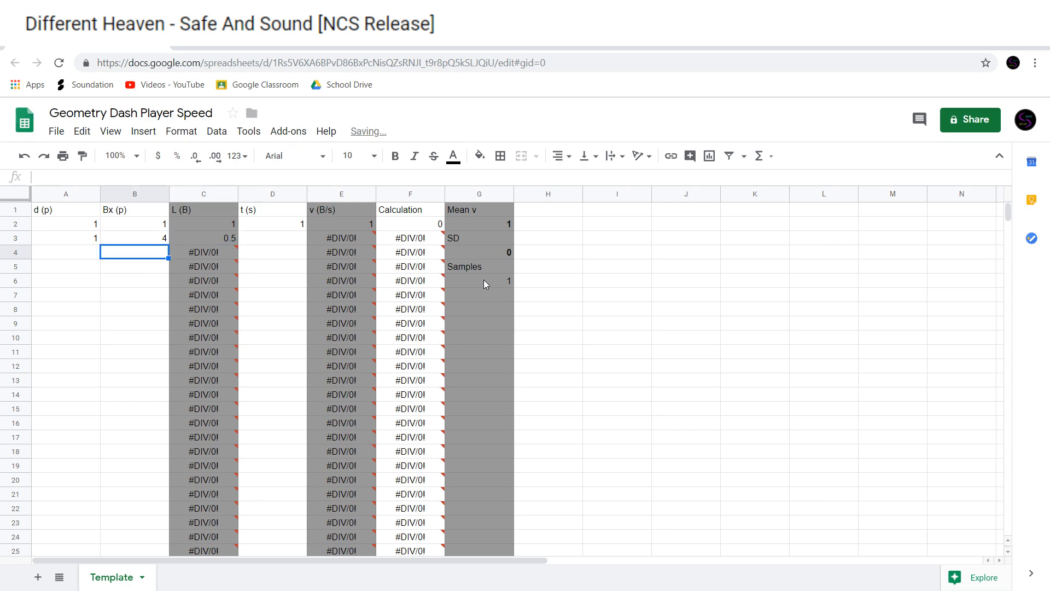
key("Right")
key("Right")
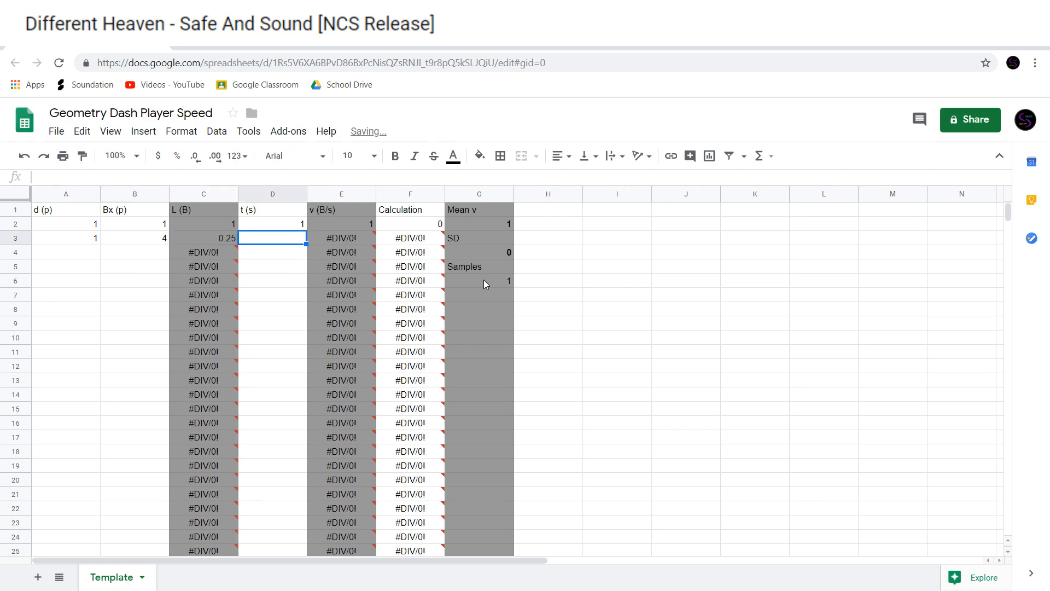
type("1")
key("Return")
key("Up")
key("Right")
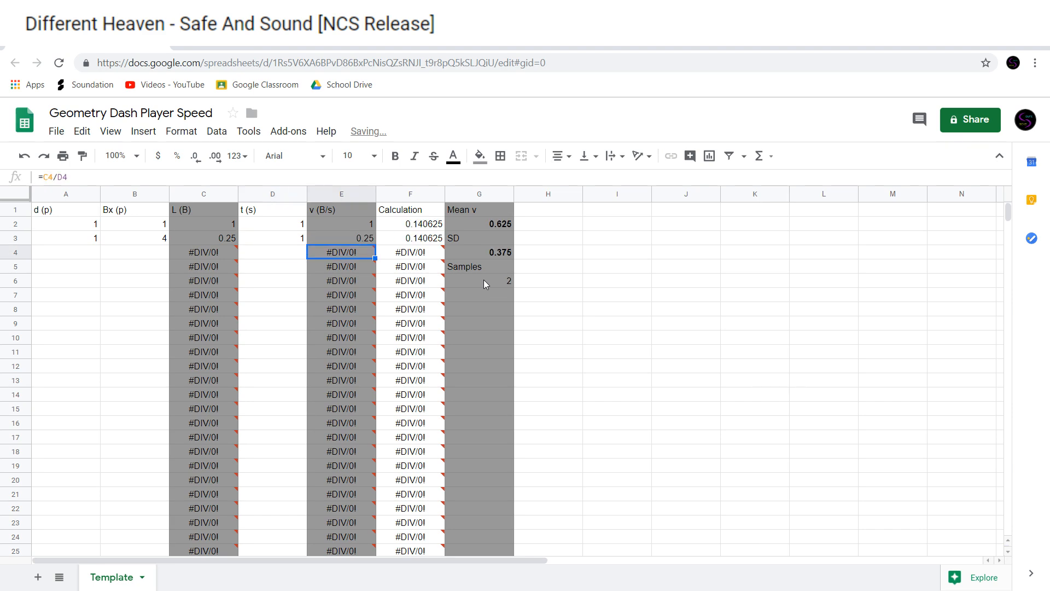
key("Right")
key("Down")
key("Left")
key("Left")
key("Right")
key("Right")
key("Up")
key("Left")
key("Down")
key("Left")
key("Left")
key("Down")
key("Left")
key("Left")
type("1")
key("Tab")
key("Tab")
key("Left")
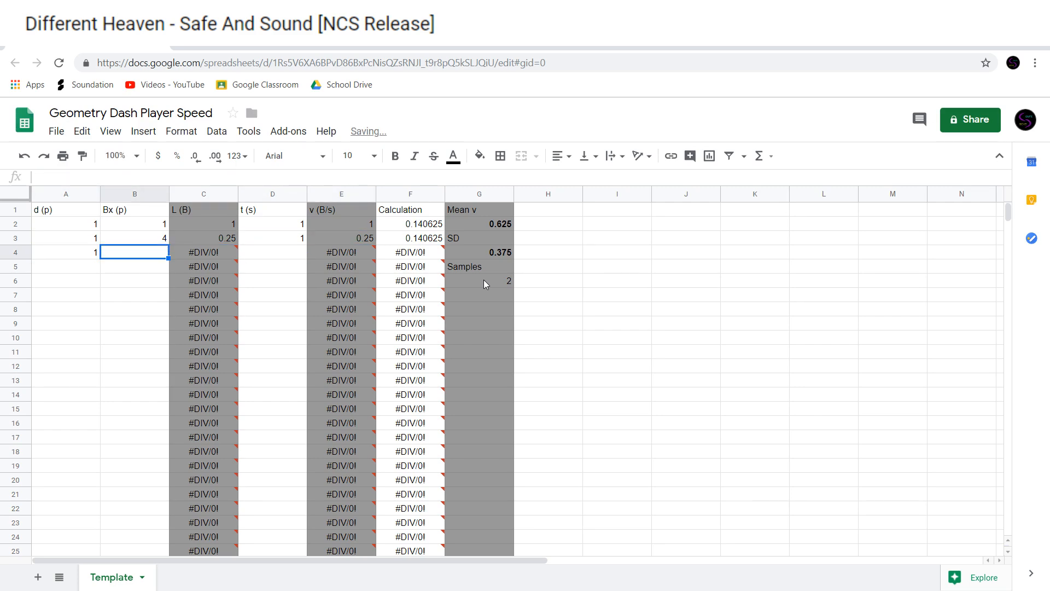
key("Left")
key("Delete")
Change the second test sample's Bx value in B3 to 3
key("Up")
key("Right")
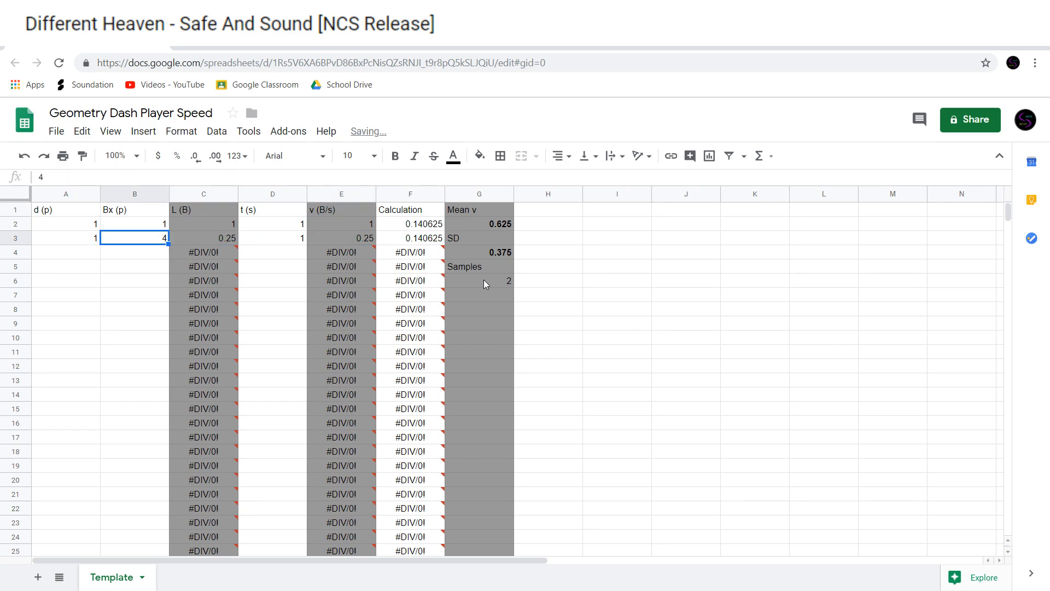
key("Delete")
type("3")
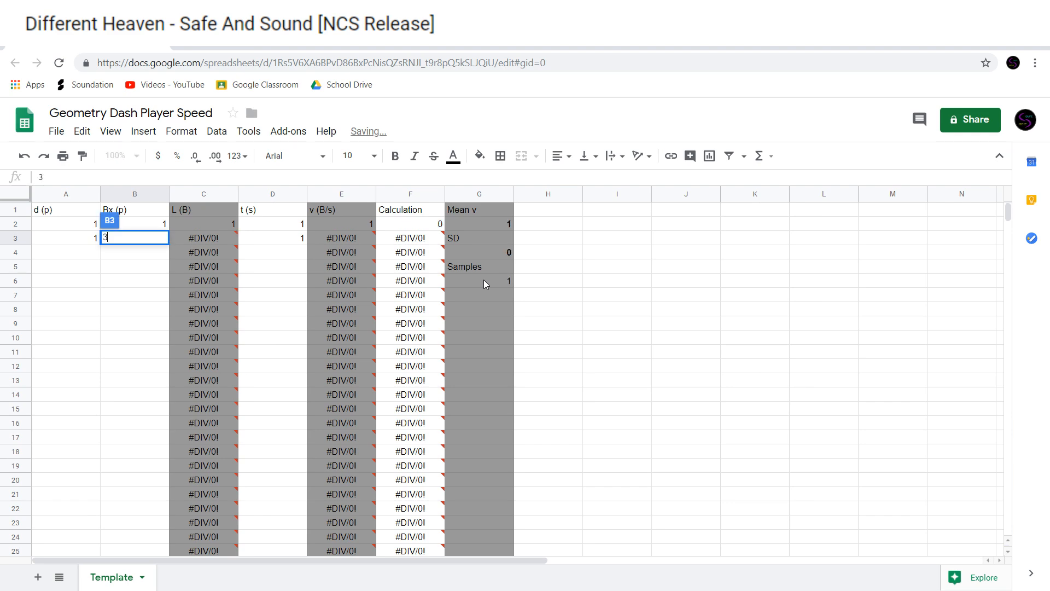
key("Return")
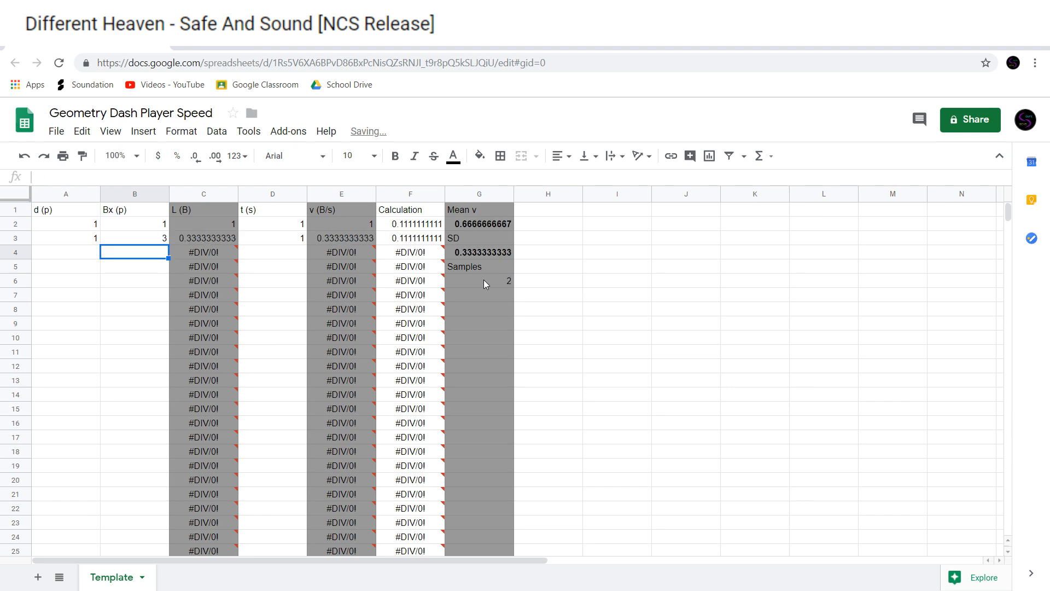
Set the second sample's Bx in B3 to 2 and enter a third sample in row 4 with d 1, Bx 3 and t 1
key("Up")
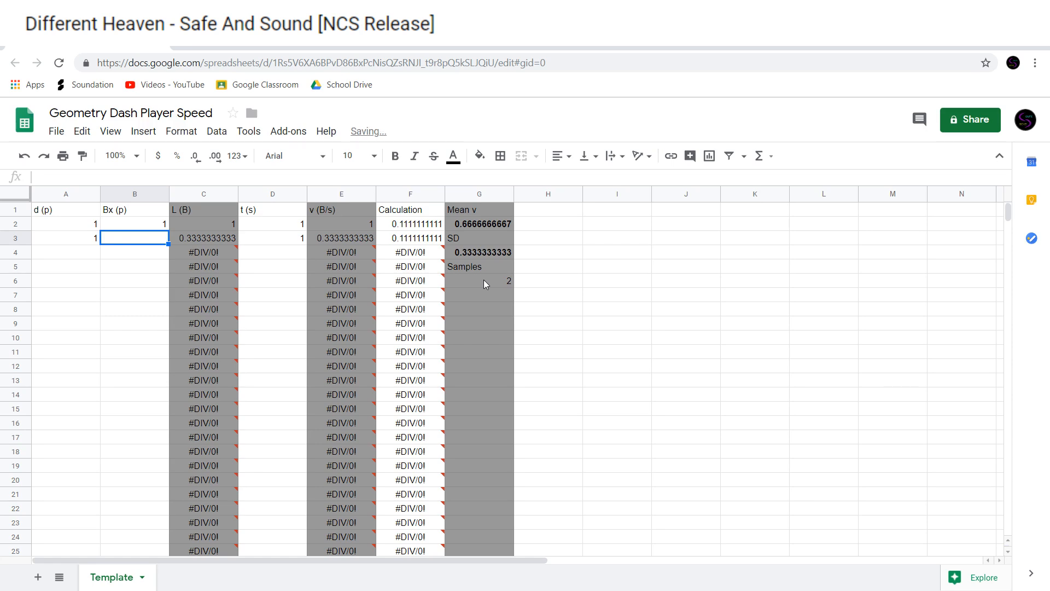
type("2")
key("Return")
key("Left")
type("1")
key("Tab")
type("3")
key("Tab")
key("Tab")
type("1")
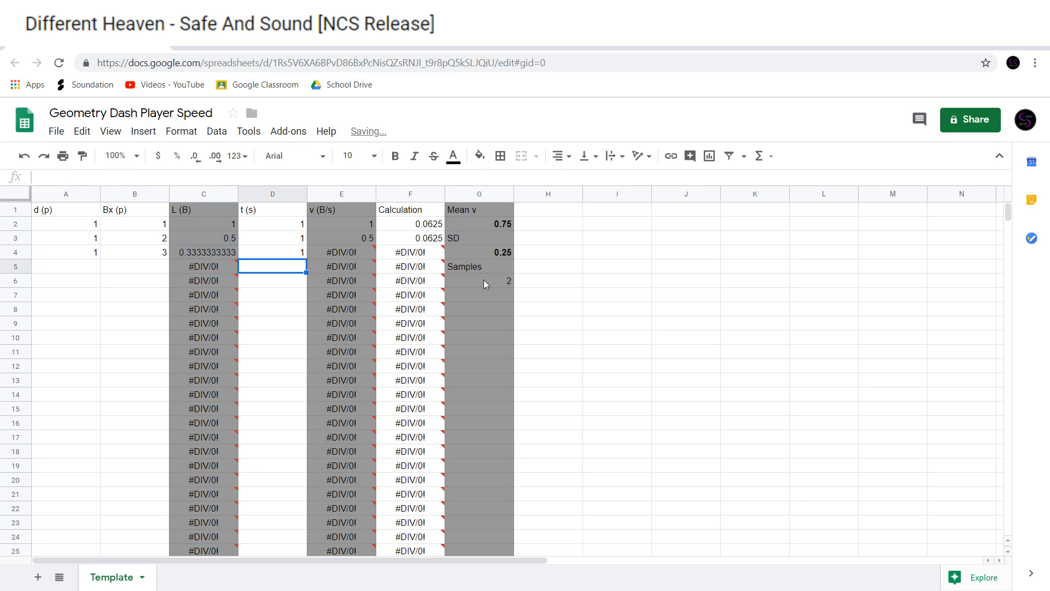
key("Return")
Make the sample count in G6 bold
key("Right")
key("Right")
key("Right")
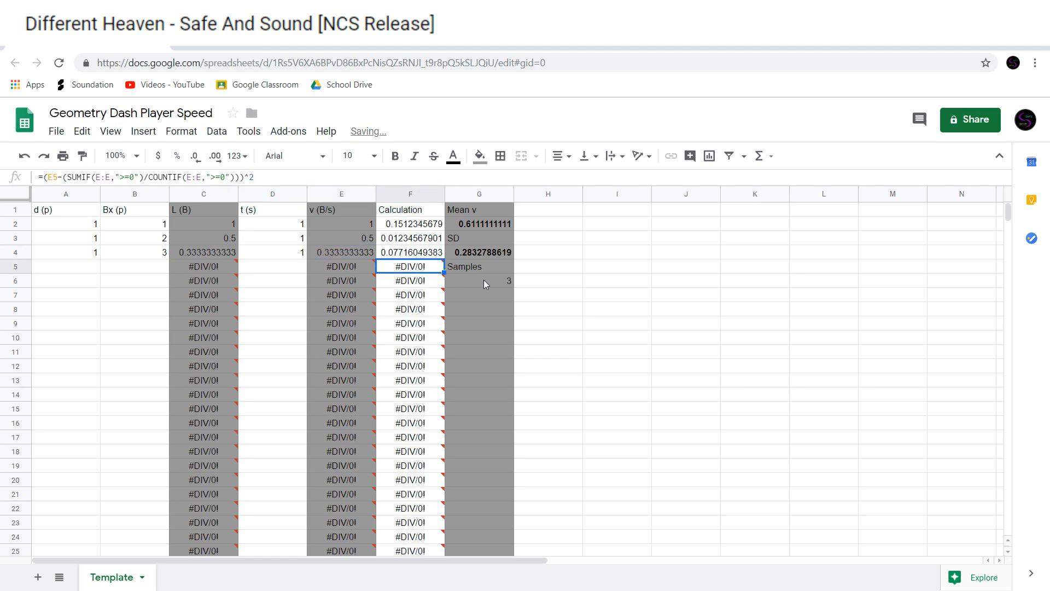
key("Down")
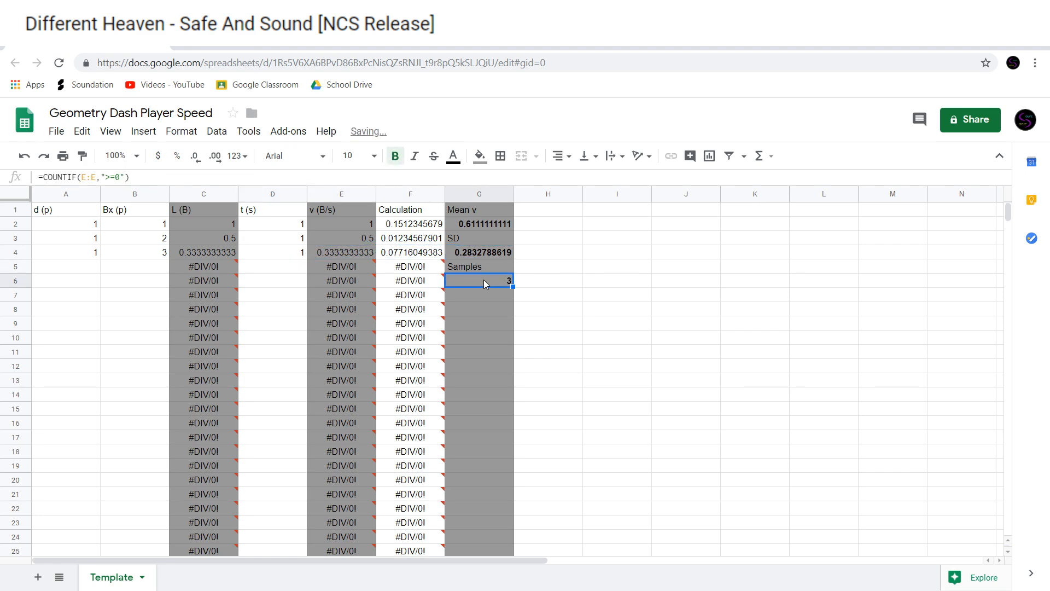
Clear the test t values from D2:D4
key("Left")
key("Up")
key("Left")
key("Left")
key("Up")
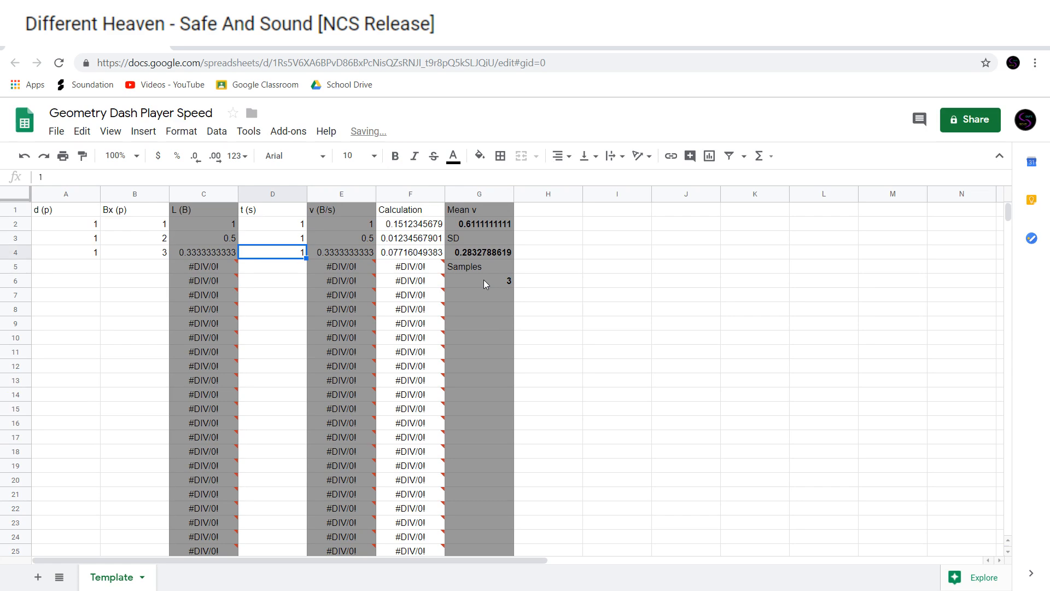
key("shift+Up")
key("shift+Up")
key("Delete")
Clear the test d and Bx values from A2:B4
key("Left")
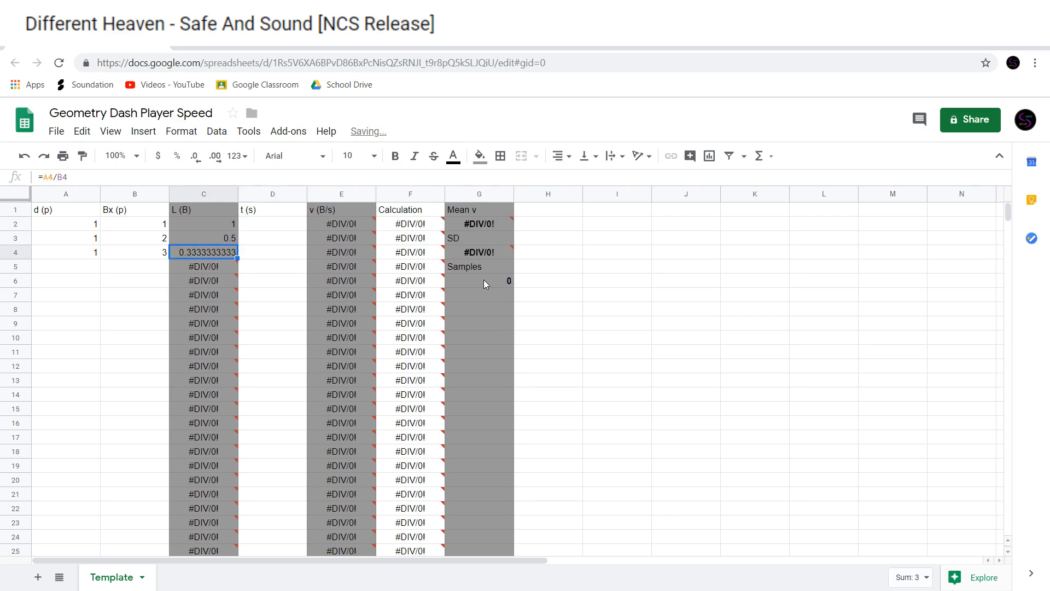
key("Left")
key("shift+Left")
key("shift+Up")
key("shift+Up")
key("Delete")
key("Down")
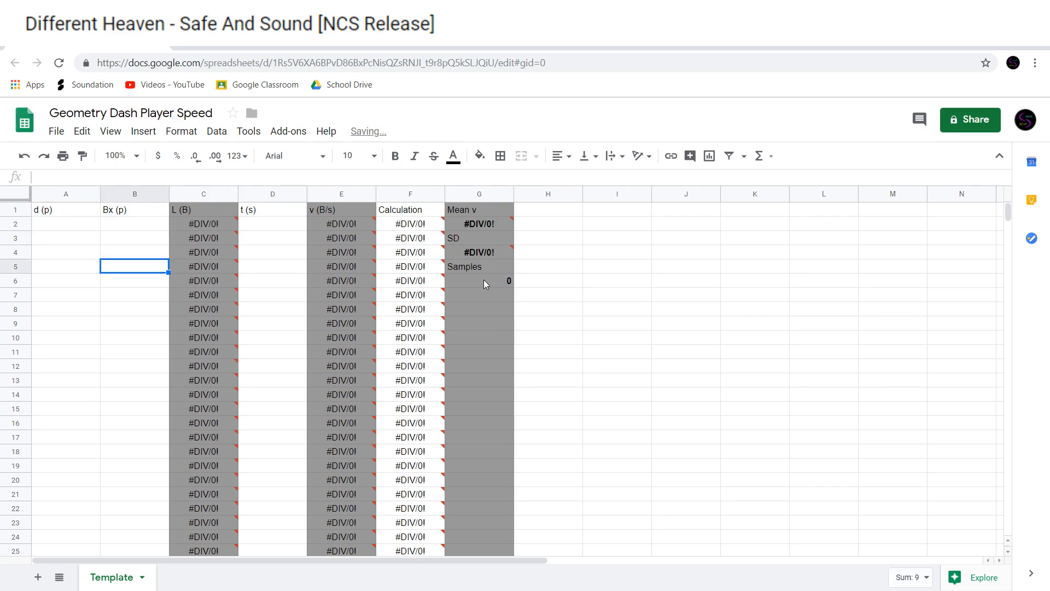
key("Right")
key("Up")
key("Up")
key("Left")
key("Left")
key("Up")
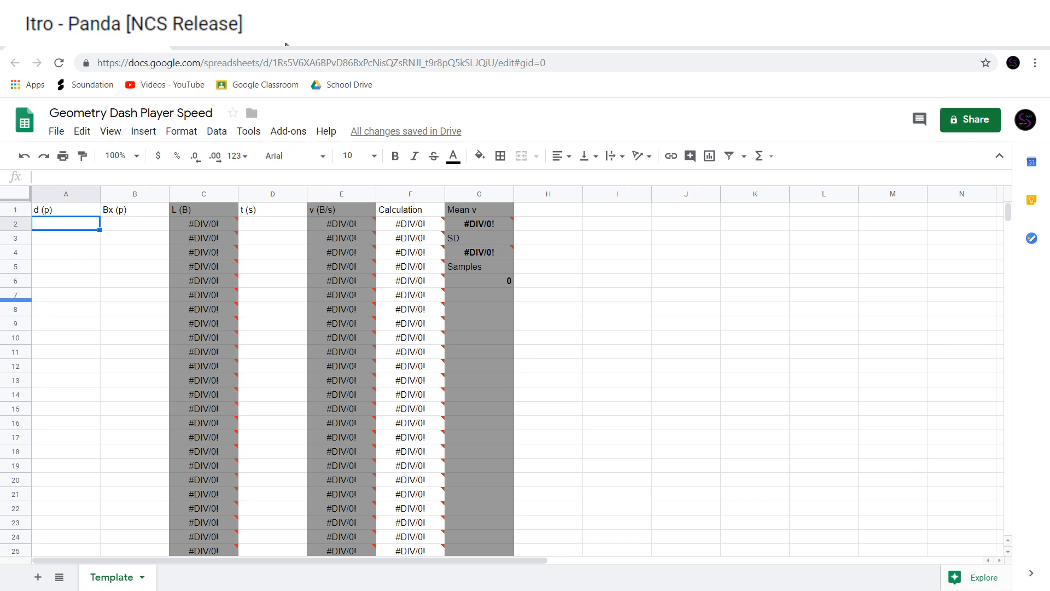
left_click(660, 256)
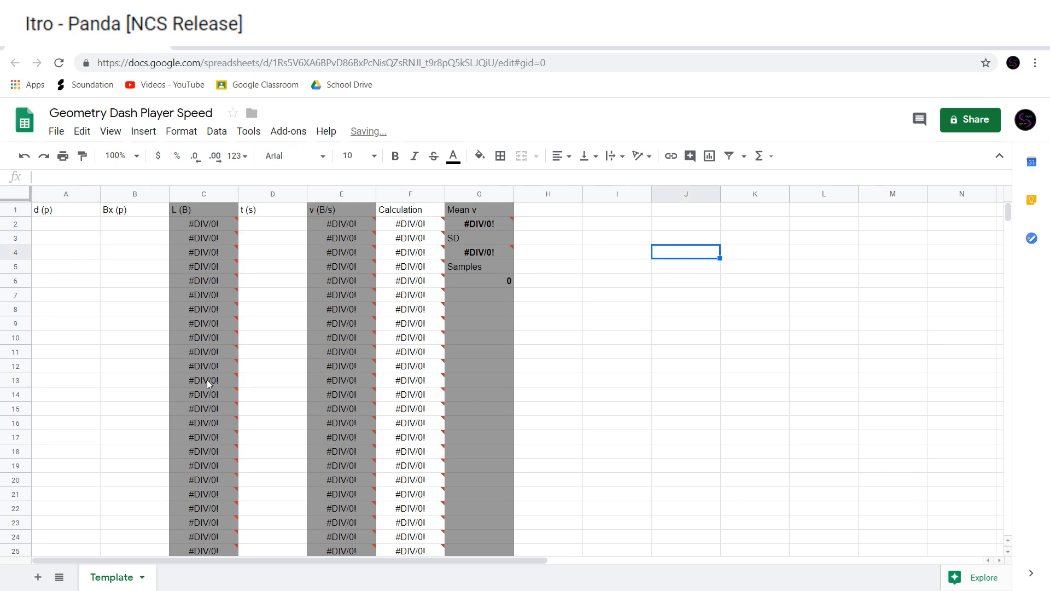
left_click(818, 372)
left_click(657, 326)
left_click(605, 239)
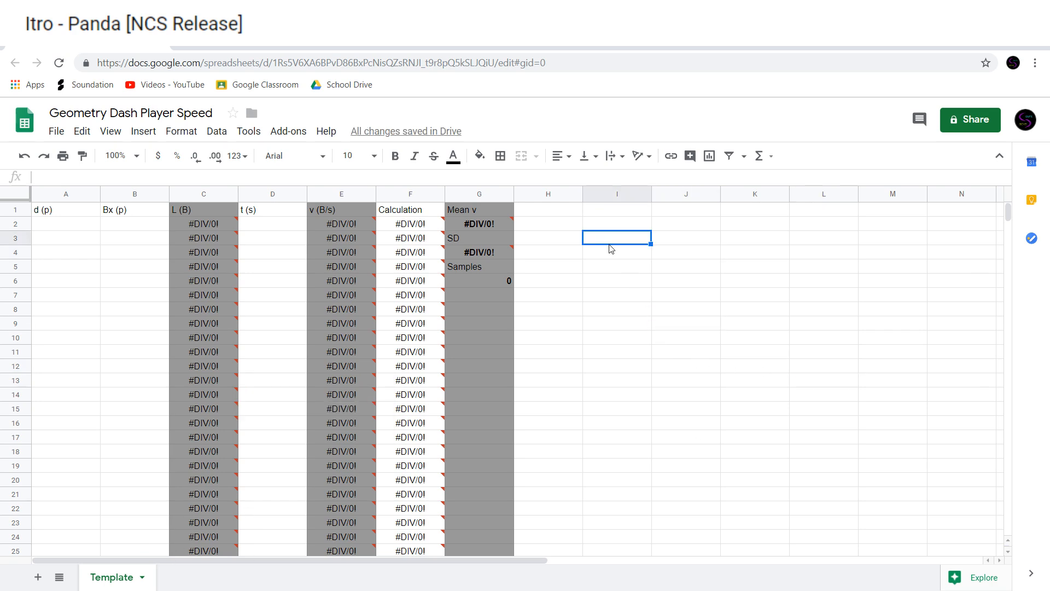
left_click(576, 222)
left_click(563, 212)
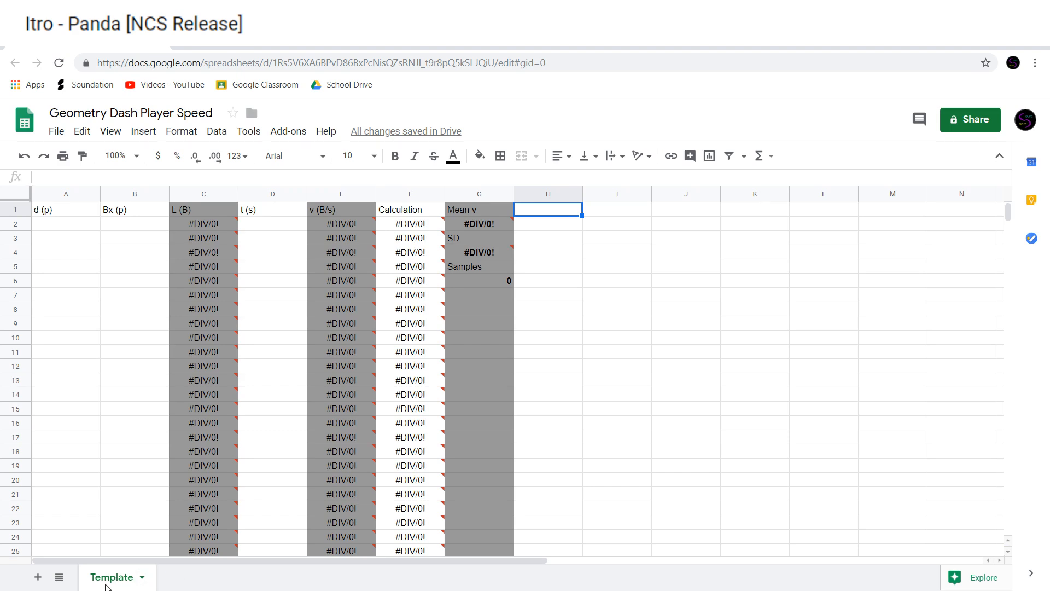
Duplicate the Template sheet and rename the copy as "0.5x" Speed, with the quotation marks around 0.5x
left_click(142, 577)
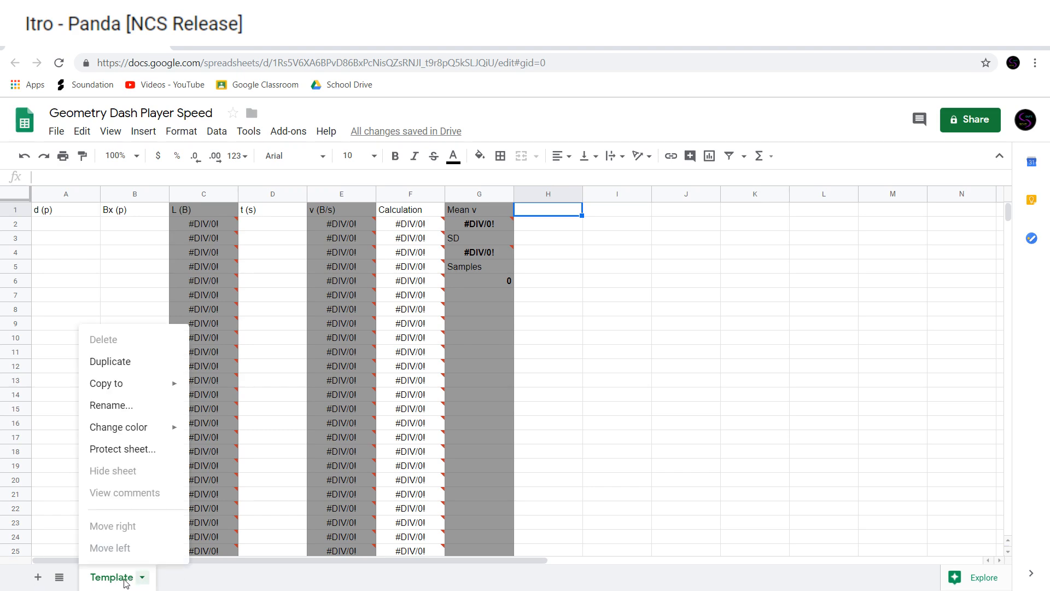
left_click(145, 361)
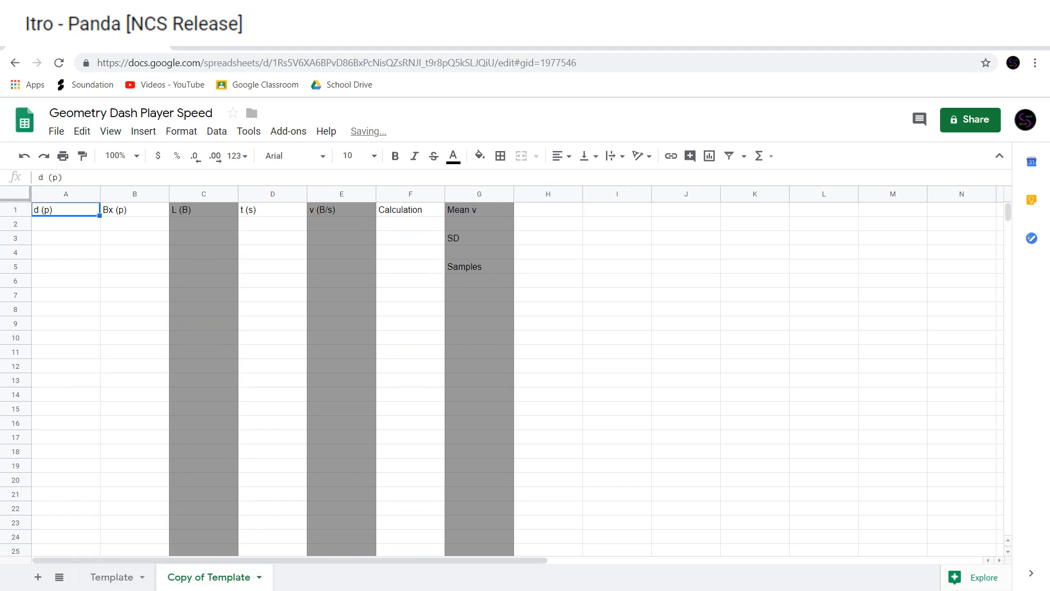
double_click(222, 579)
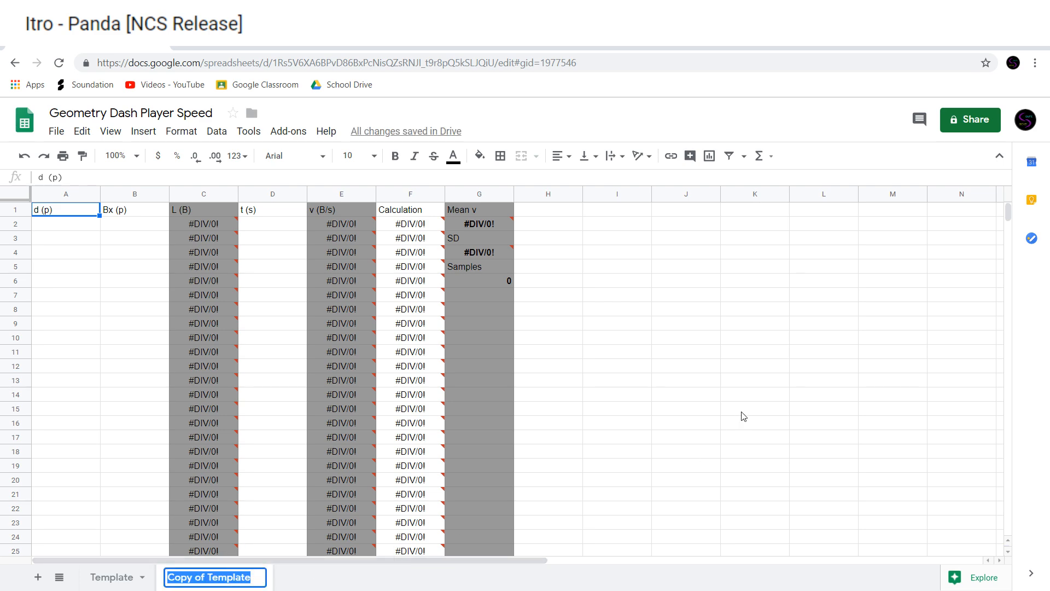
type("\"")
type("0.5x\"")
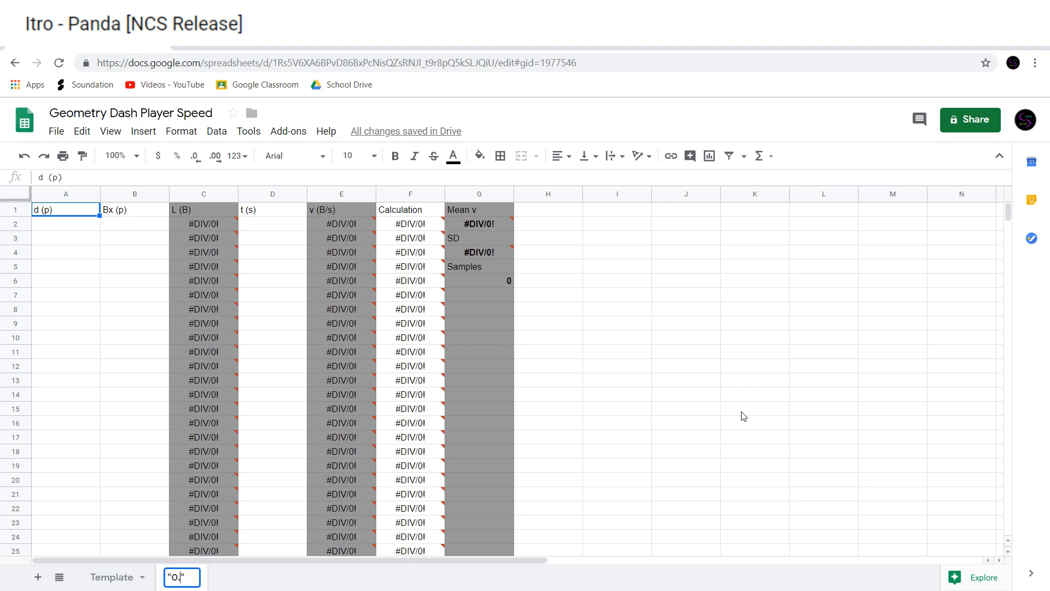
type(" Speed")
key("Return")
type("d")
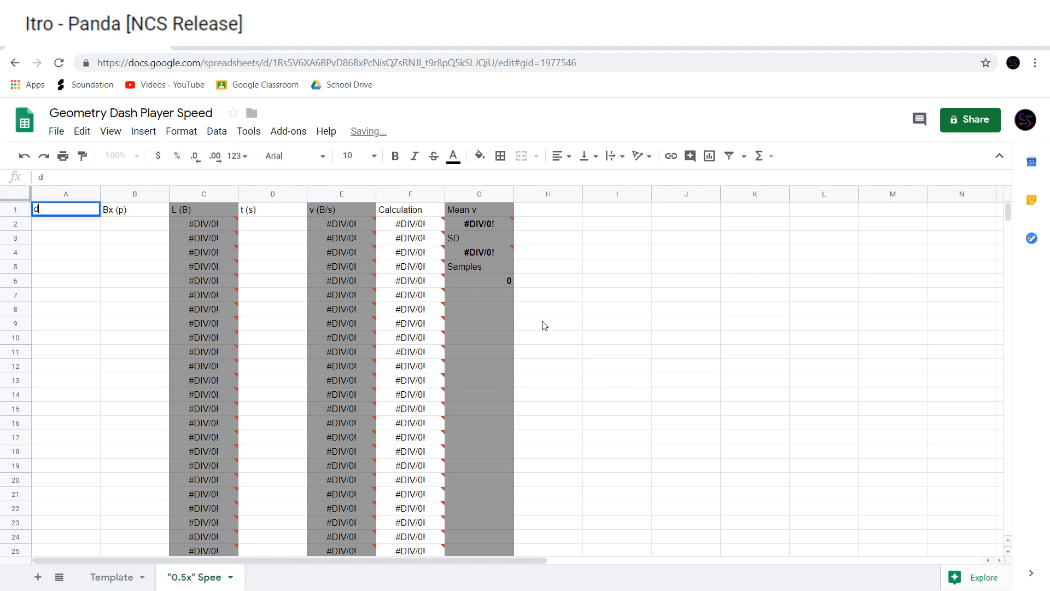
double_click(217, 578)
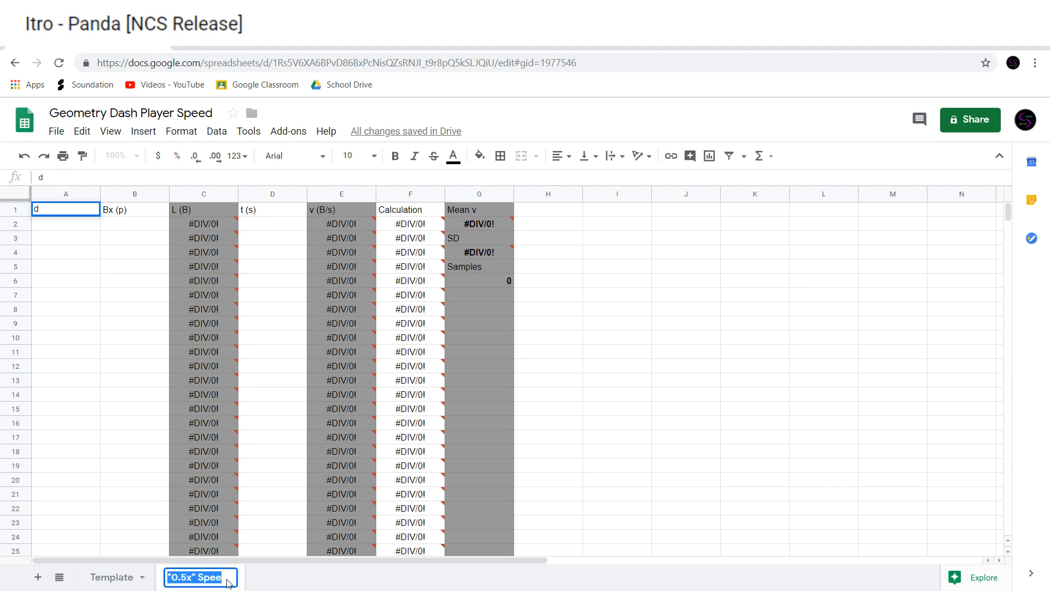
key("Return")
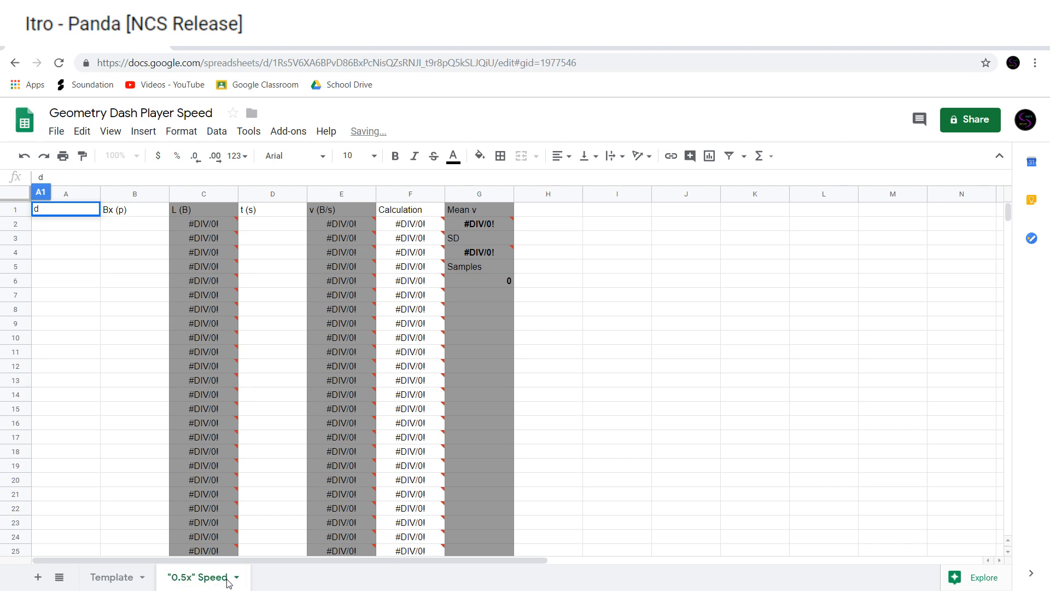
Duplicate the "0.5x" Speed sheet and rename the copy as "1x" Speed, keeping the quotation marks
left_click(234, 578)
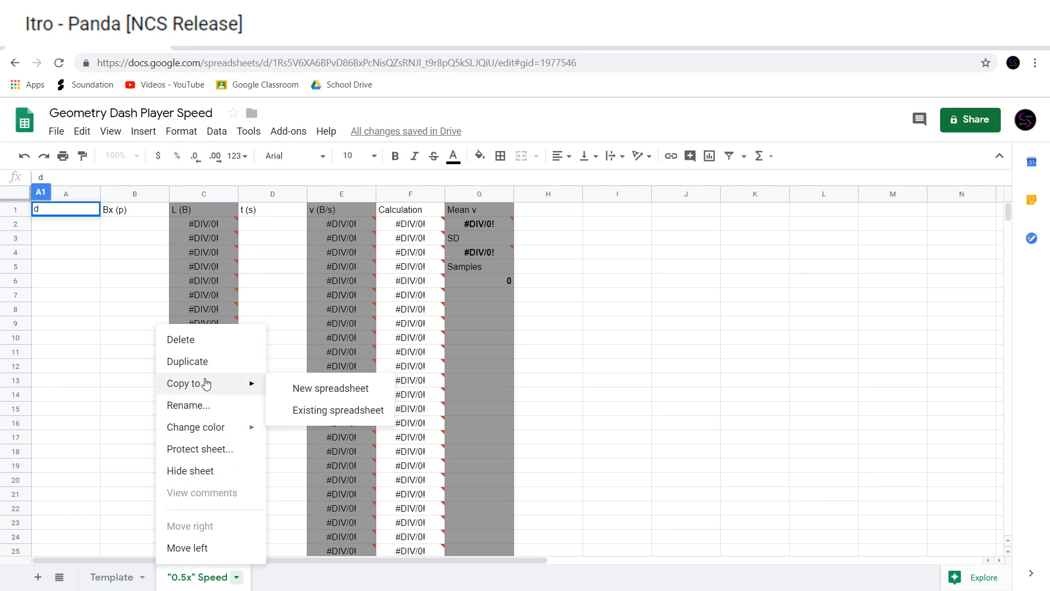
left_click(224, 363)
double_click(279, 583)
left_click(304, 577)
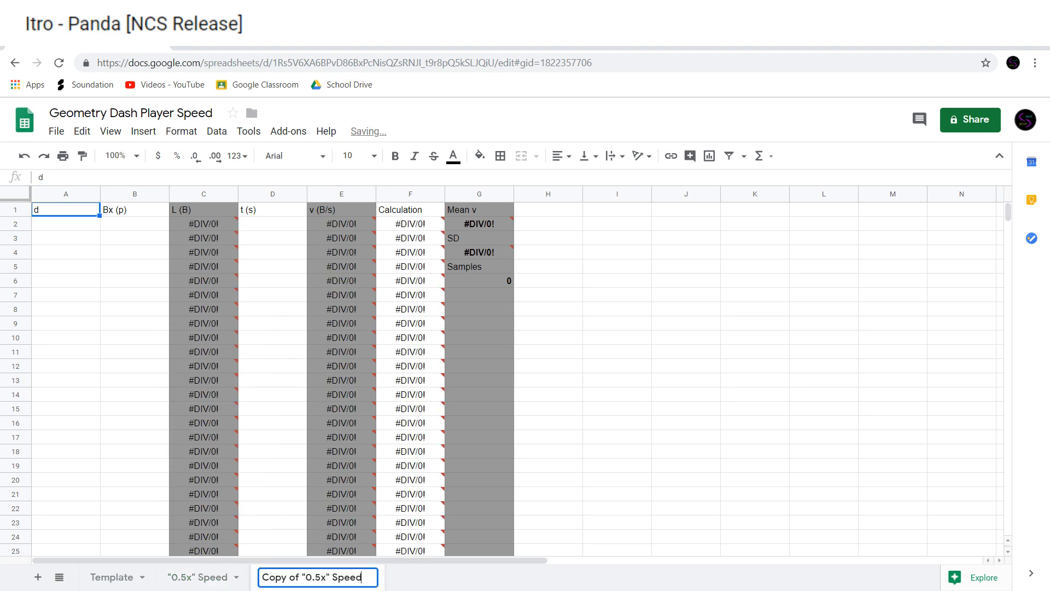
left_click_drag(301, 577, 262, 577)
key("BackSpace")
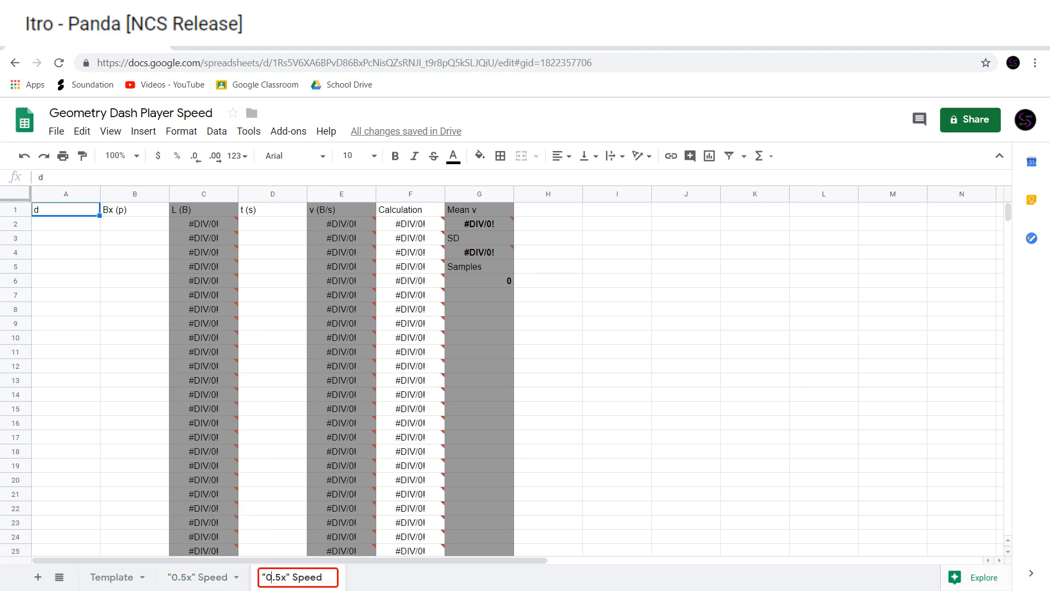
key("BackSpace")
key("BackSpace")
key("BackSpace")
type("1")
key("Return")
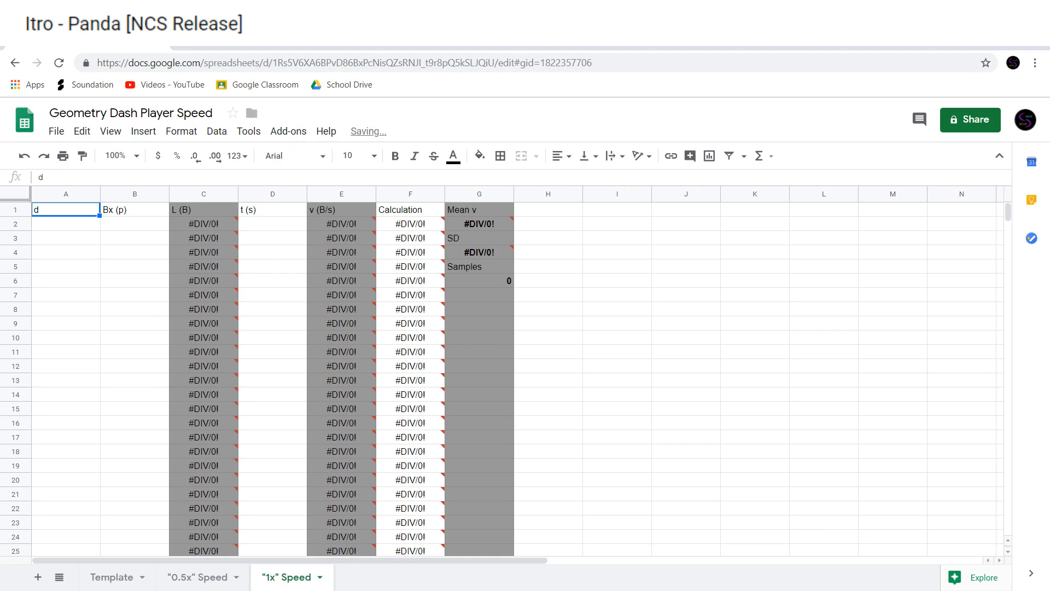
Duplicate the "1x" Speed sheet and rename the copy as "2x" Speed, keeping the quotation marks
right_click(274, 583)
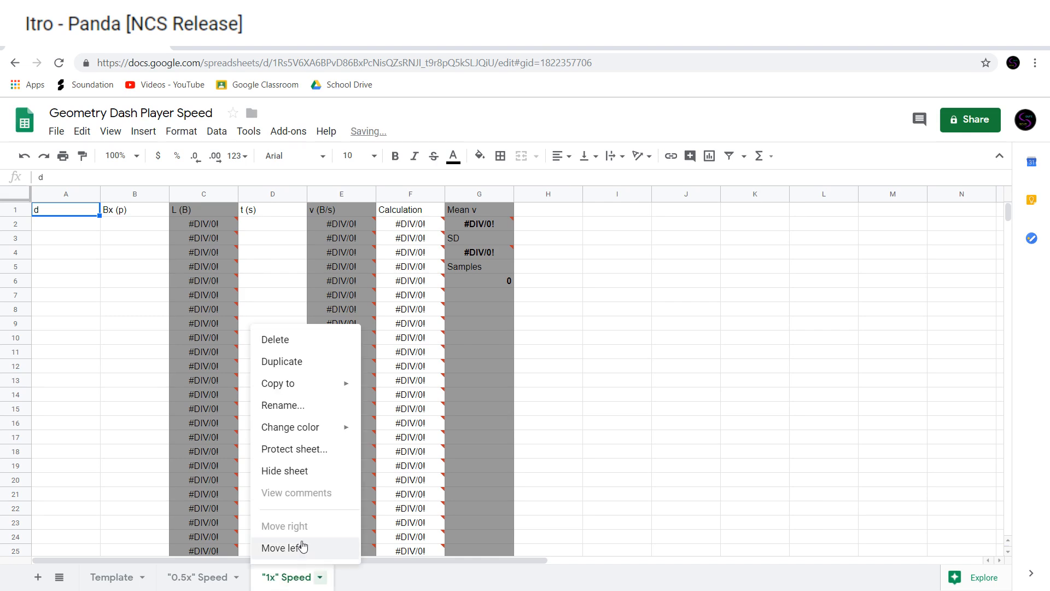
left_click(281, 360)
double_click(415, 581)
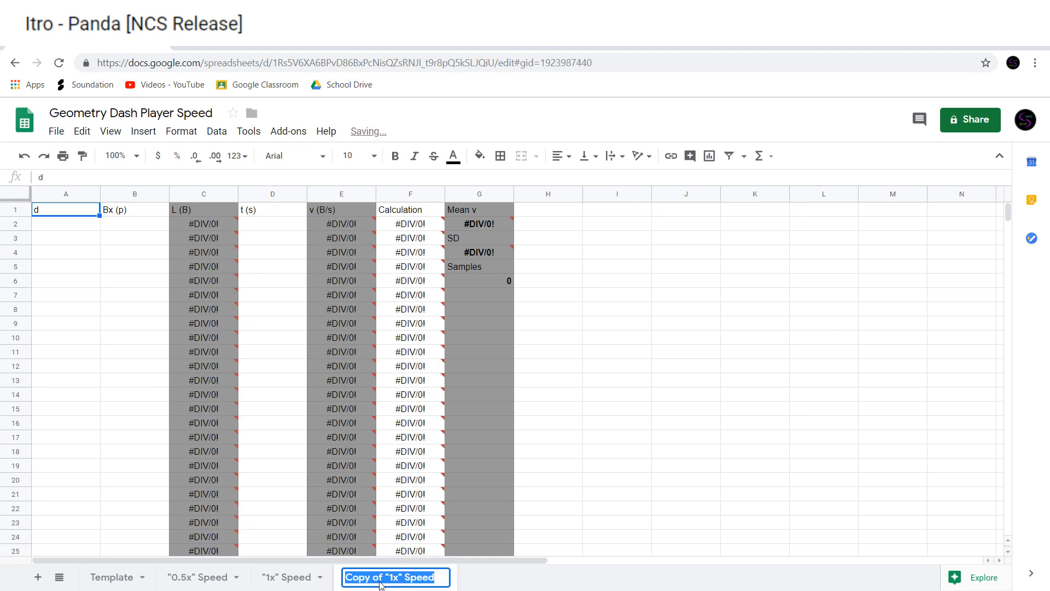
left_click(386, 581)
key("ctrl+shift+Left")
key("ctrl+shift+Left")
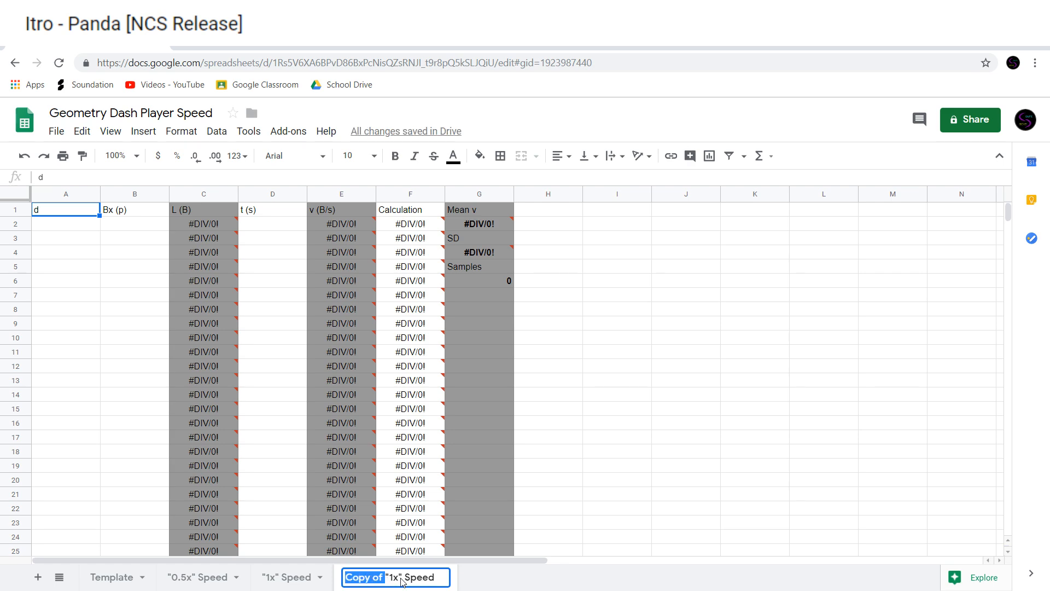
key("BackSpace")
key("Delete")
type("2")
key("Return")
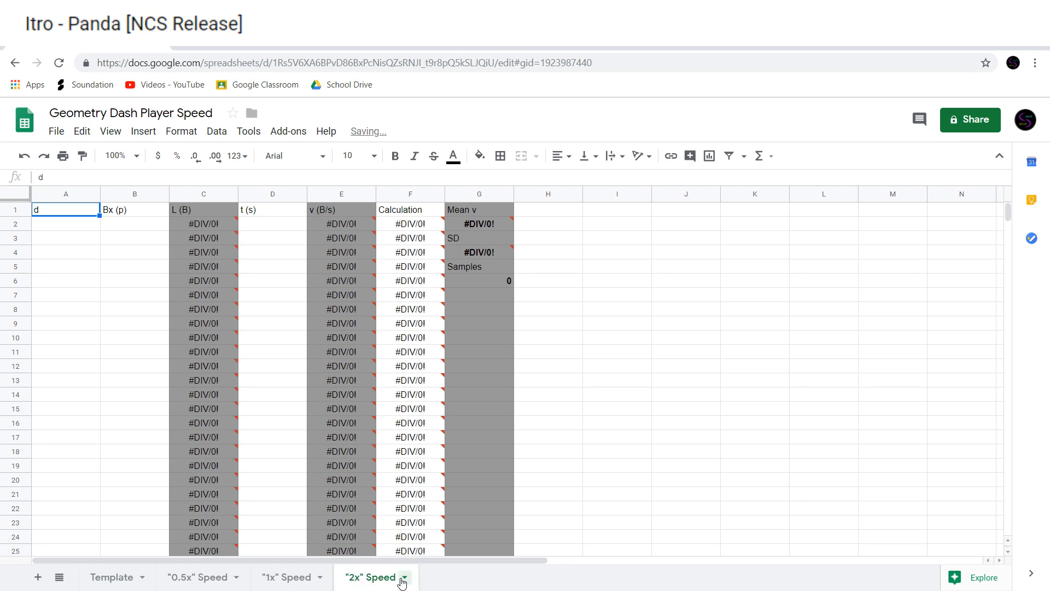
Remove the quotation marks from the "1x" Speed sheet's name so it reads 1x Speed
double_click(278, 578)
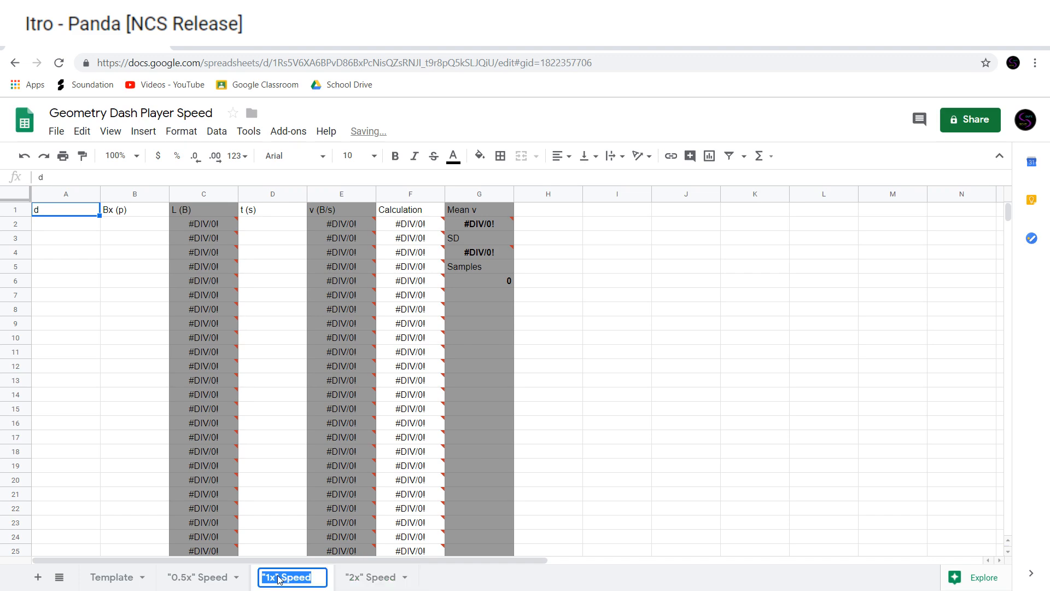
left_click(278, 578)
key("BackSpace")
left_click(272, 579)
key("BackSpace")
key("BackSpace")
type("1")
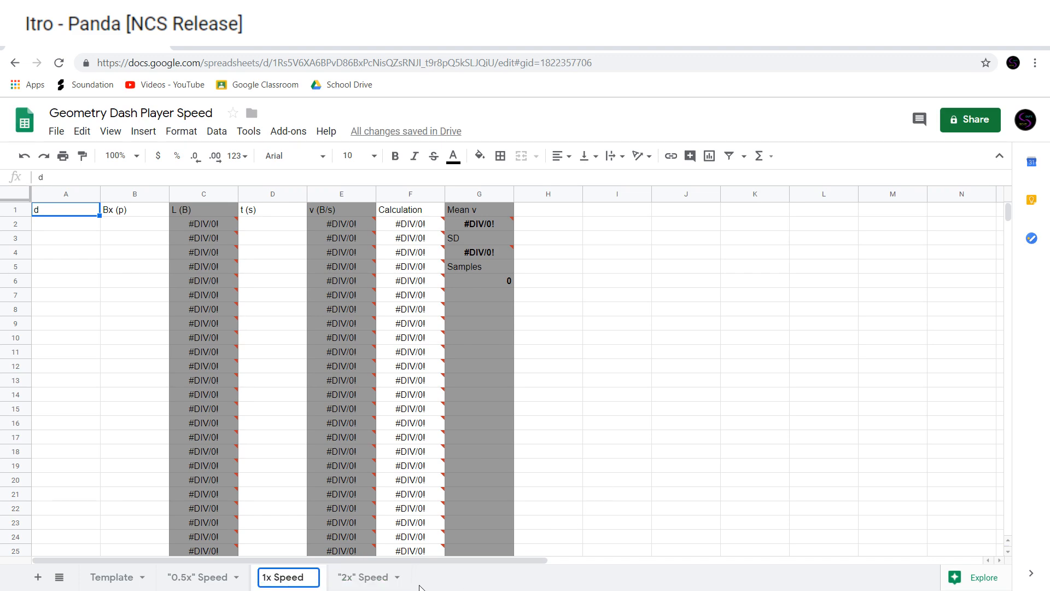
left_click(589, 464)
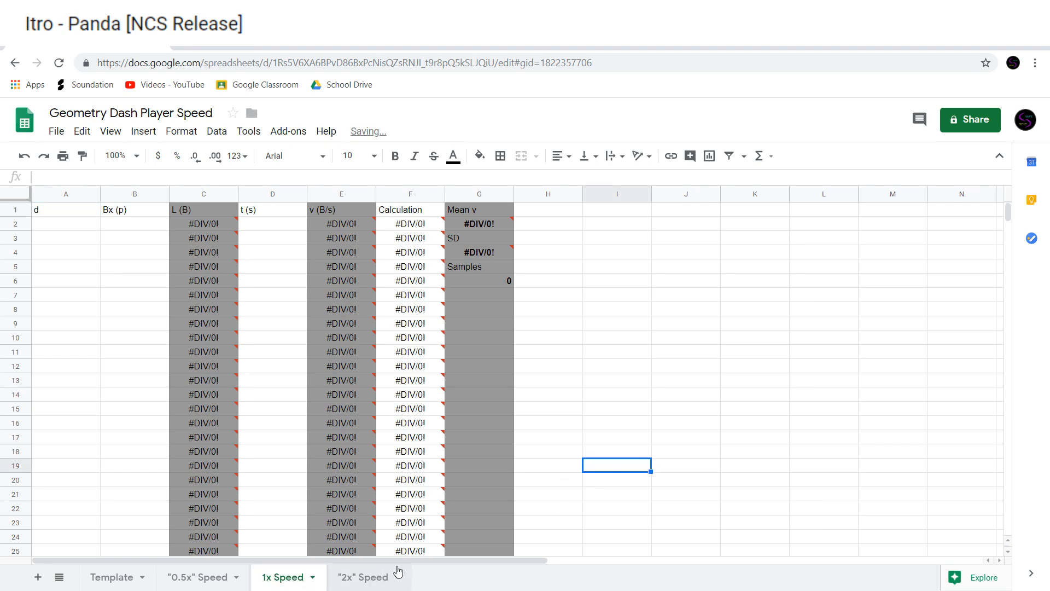
left_click(643, 350)
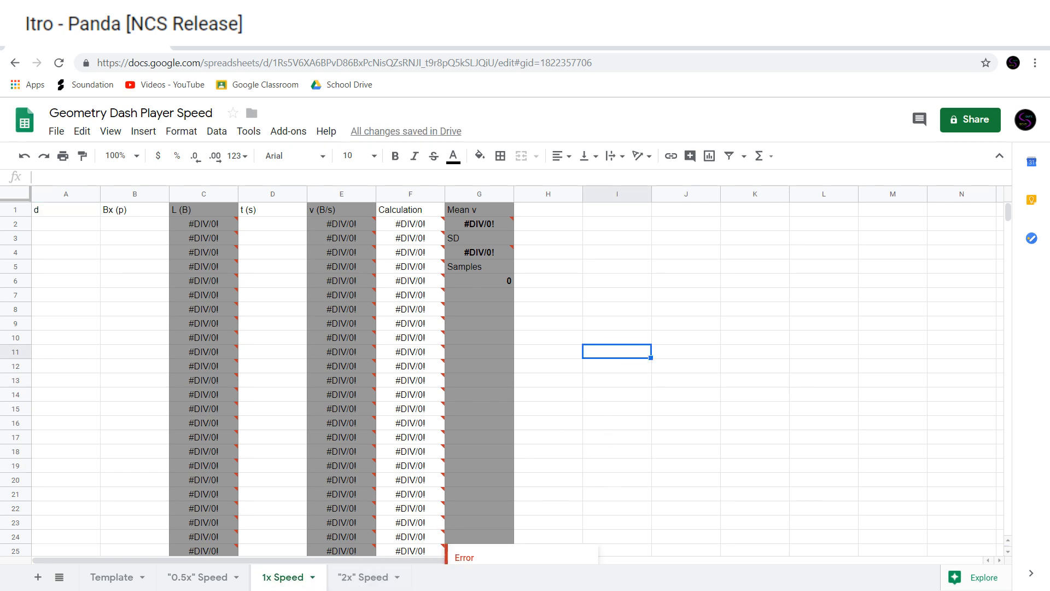
Duplicate the "2x" Speed sheet and rename the copy as "3x" Speed, keeping the quotation marks
right_click(348, 571)
left_click(389, 370)
double_click(444, 578)
left_click(444, 582)
key("shift+Home")
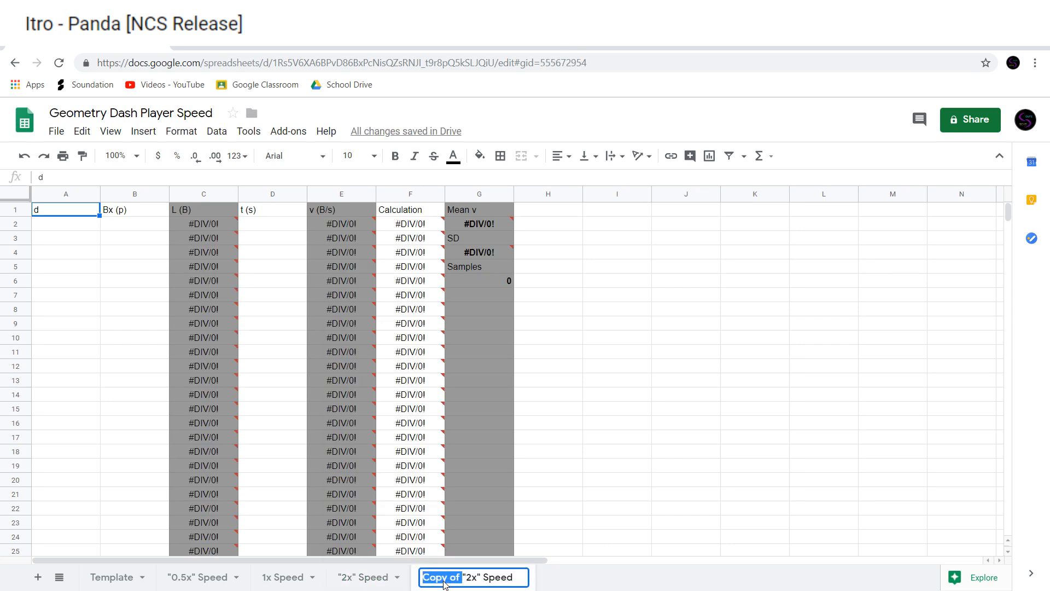
key("BackSpace")
key("Right")
key("Delete")
type("3")
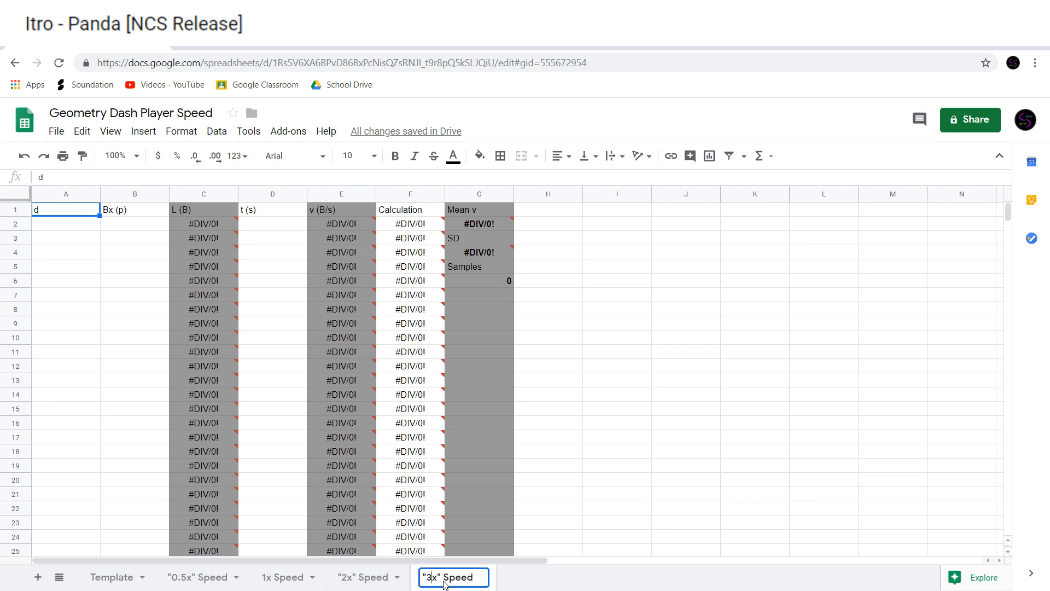
key("Return")
Duplicate the "3x" Speed sheet and rename the copy as "4x" Speed, keeping the quotation marks
left_click(481, 577)
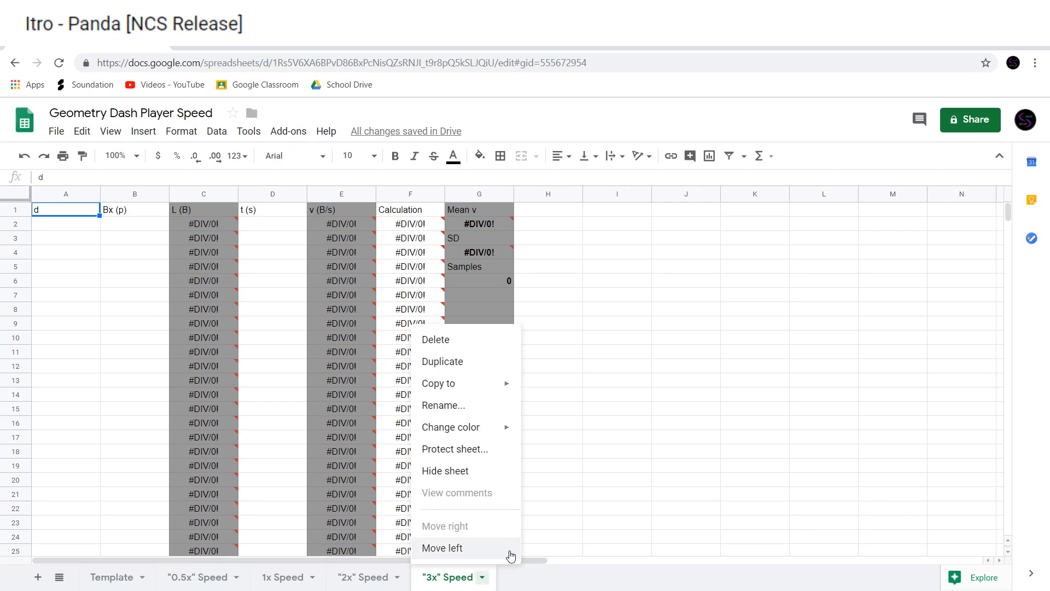
left_click(485, 361)
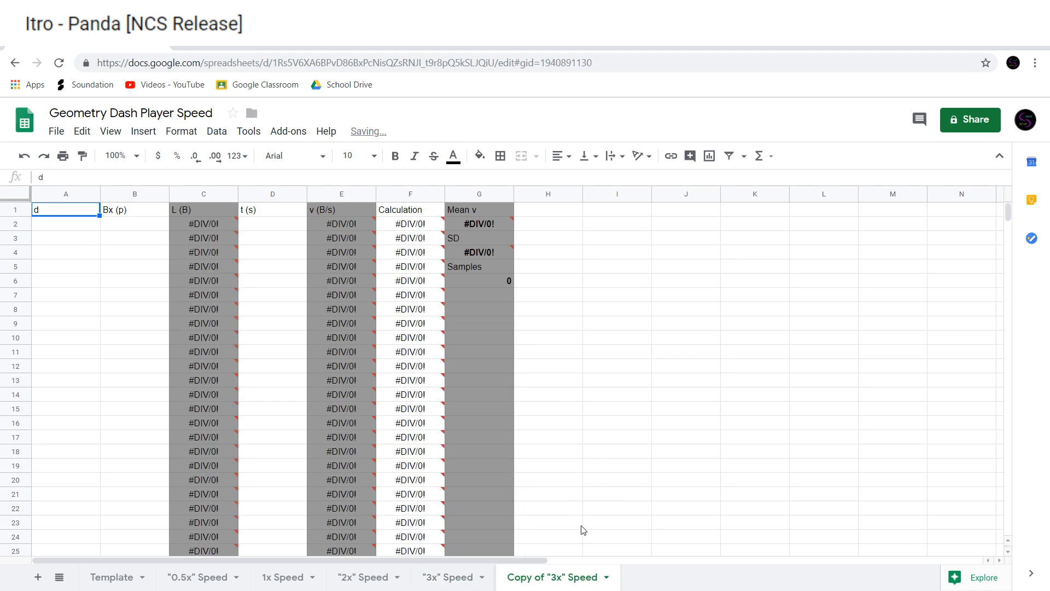
double_click(578, 576)
key("Home")
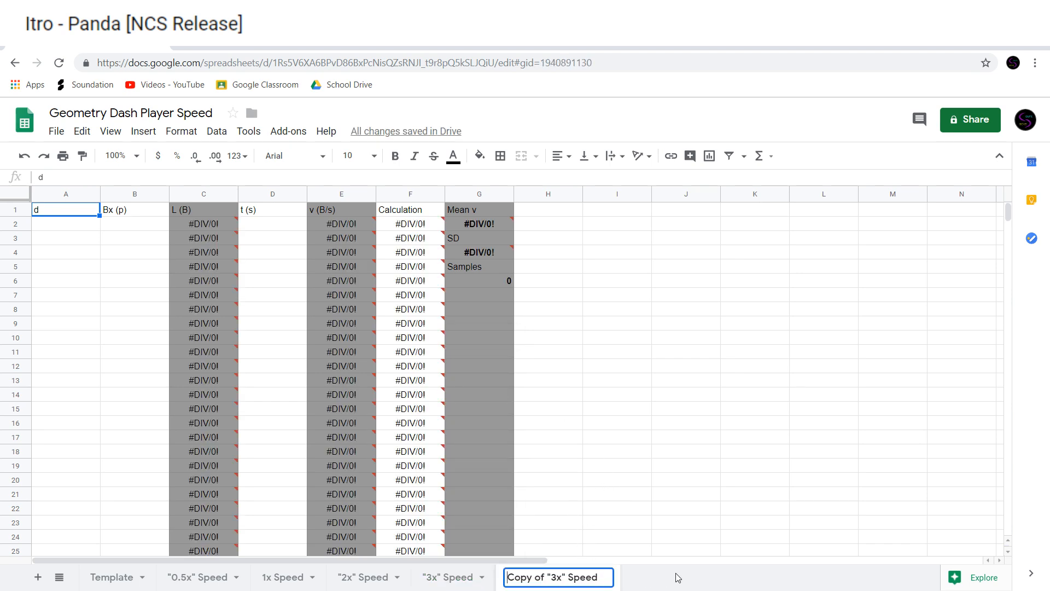
key("ctrl+shift+Left")
key("ctrl+shift+Left")
key("BackSpace")
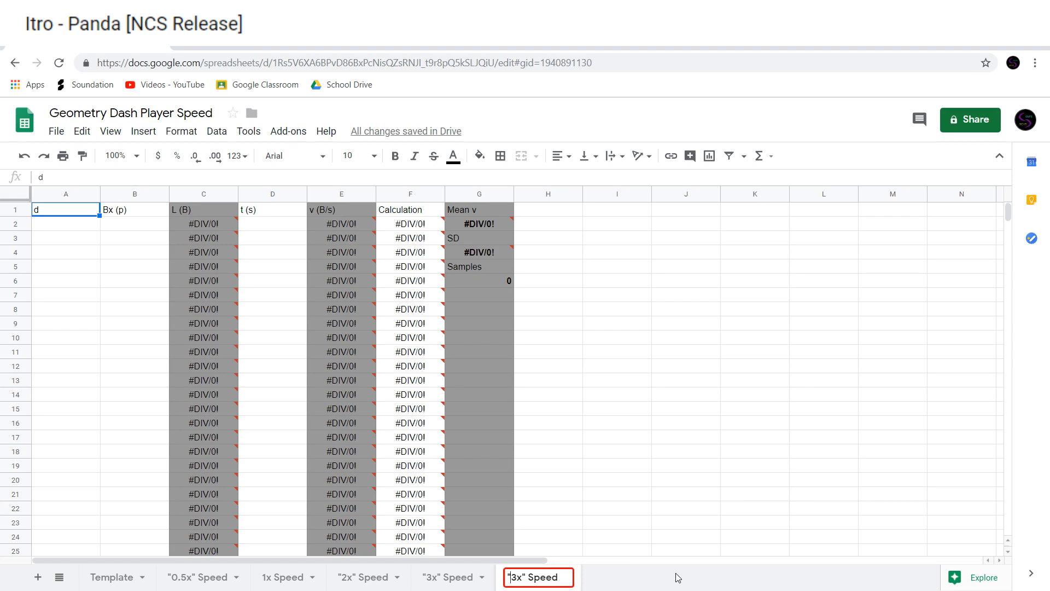
key("BackSpace")
type("4")
key("Return")
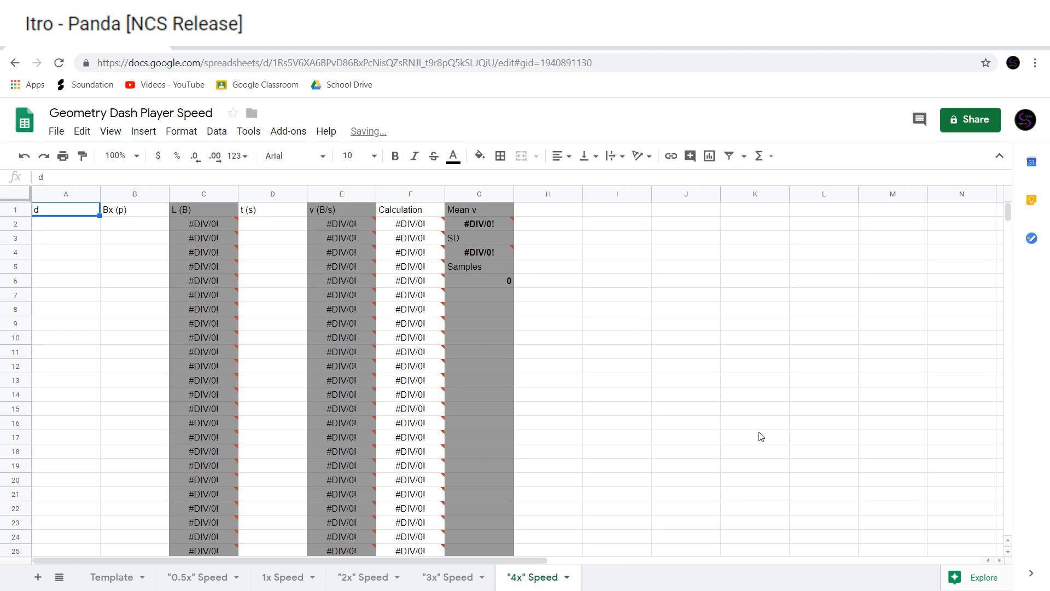
Open the "0.5x" Speed sheet and select the first empty cell under the d heading
left_click_drag(90, 282, 74, 238)
left_click(63, 337)
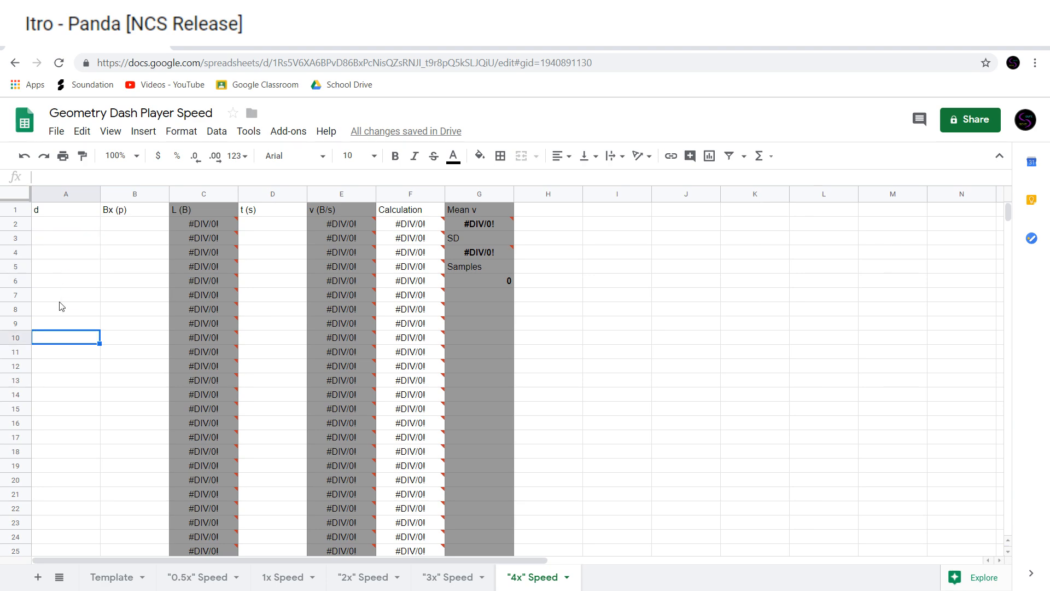
left_click(56, 227)
left_click(196, 581)
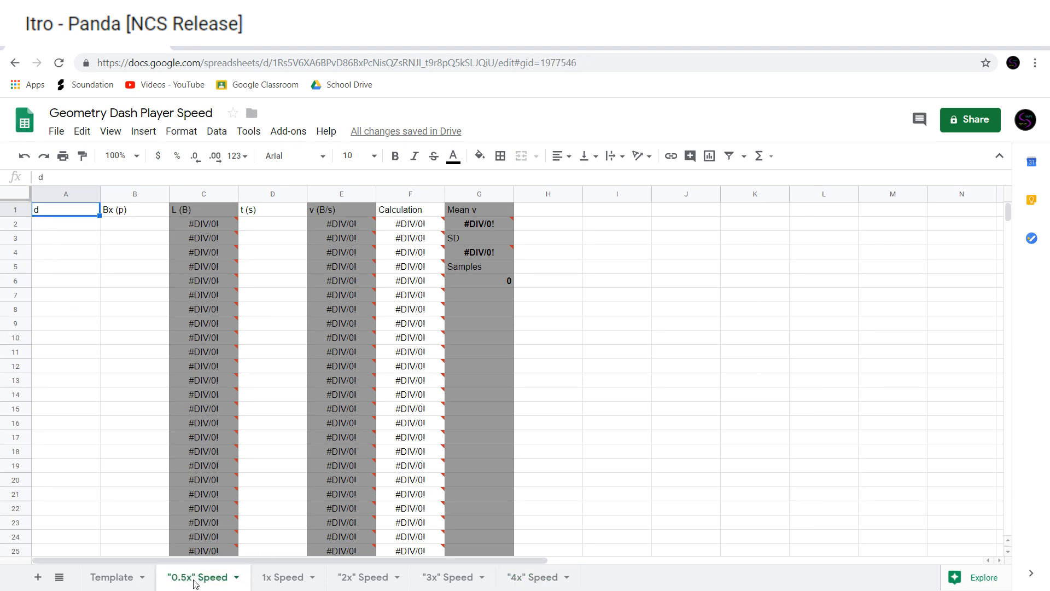
left_click(49, 229)
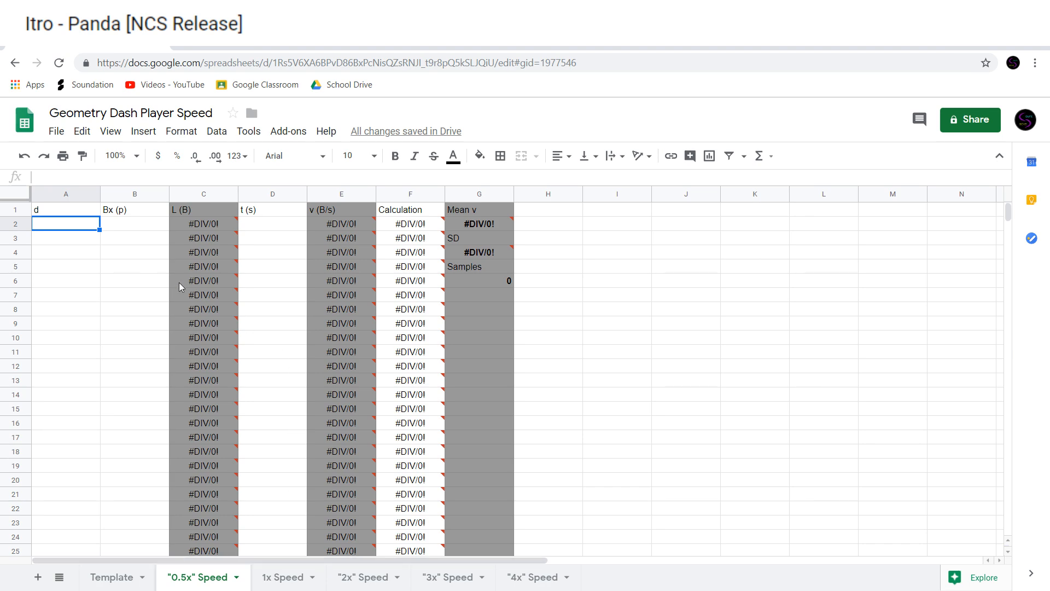
left_click(283, 228)
left_click_drag(65, 224, 82, 493)
left_click(110, 226)
left_click_drag(125, 224, 76, 455)
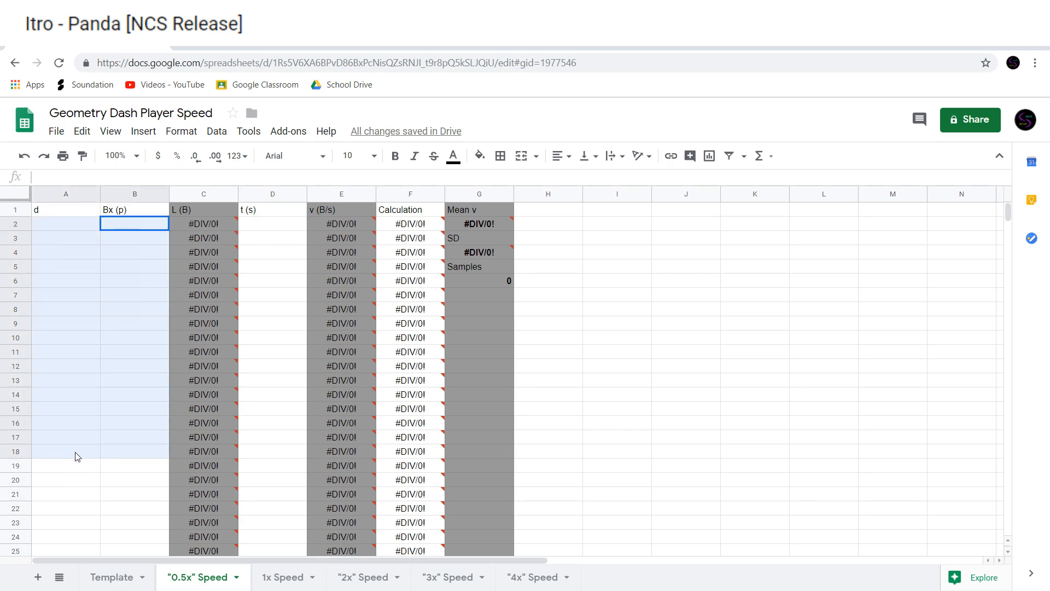
left_click(77, 456)
left_click_drag(58, 225, 82, 481)
left_click(77, 424)
left_click(77, 294)
left_click(53, 409)
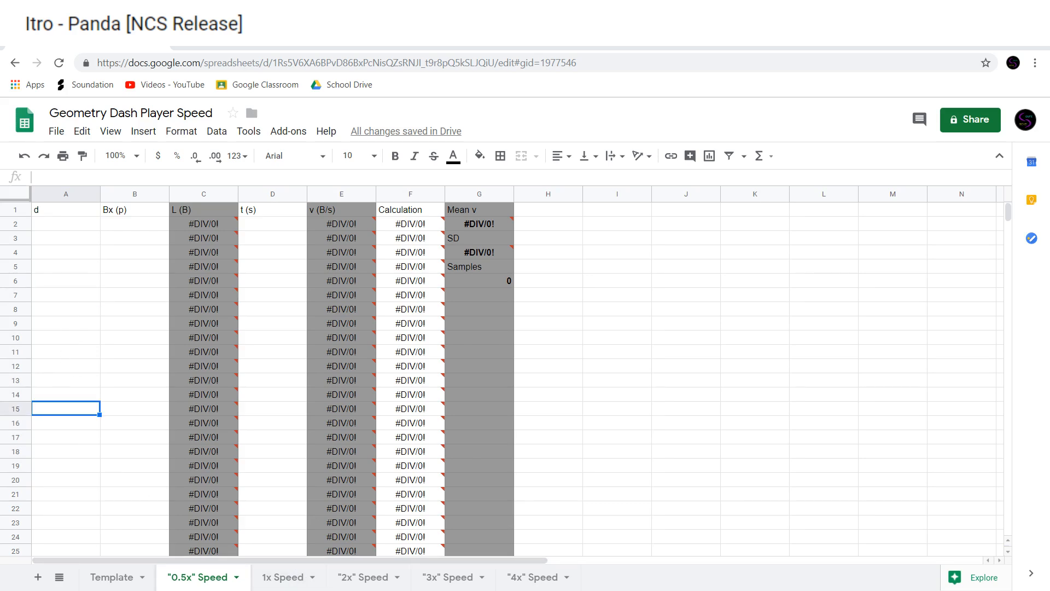
left_click_drag(284, 224, 279, 441)
left_click(42, 256)
left_click(55, 225)
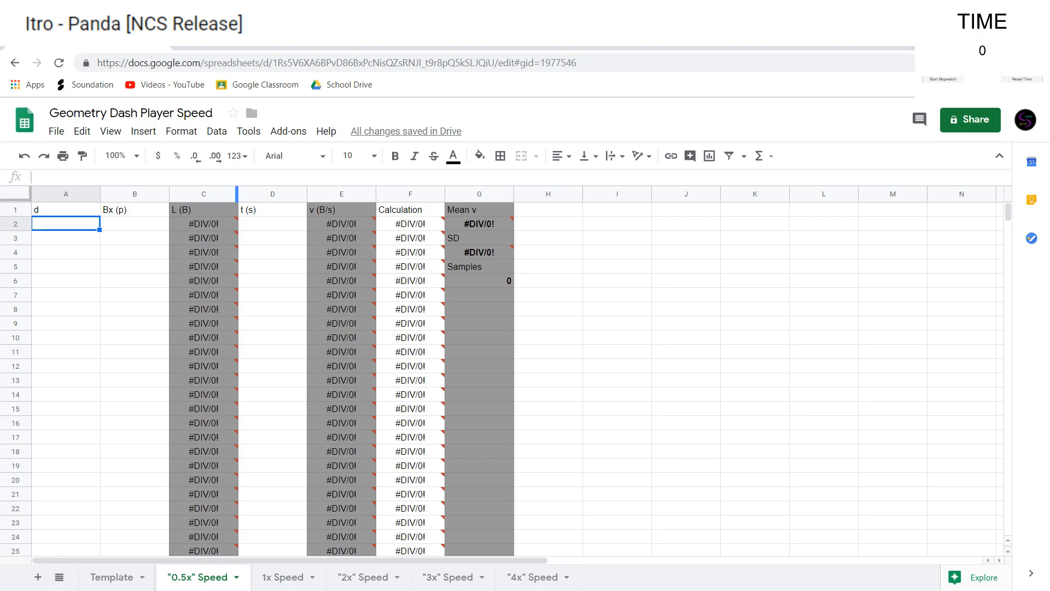
In the Geometry Dash editor, check the level's start speed setting and time a playtest run with the stopwatch
key("space")
key("space")
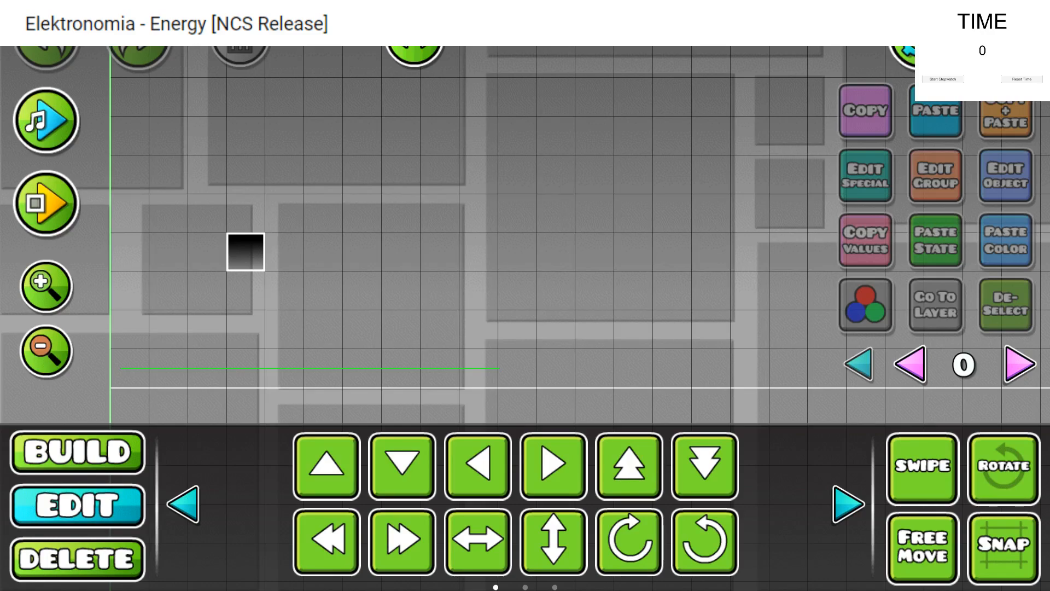
left_click(919, 40)
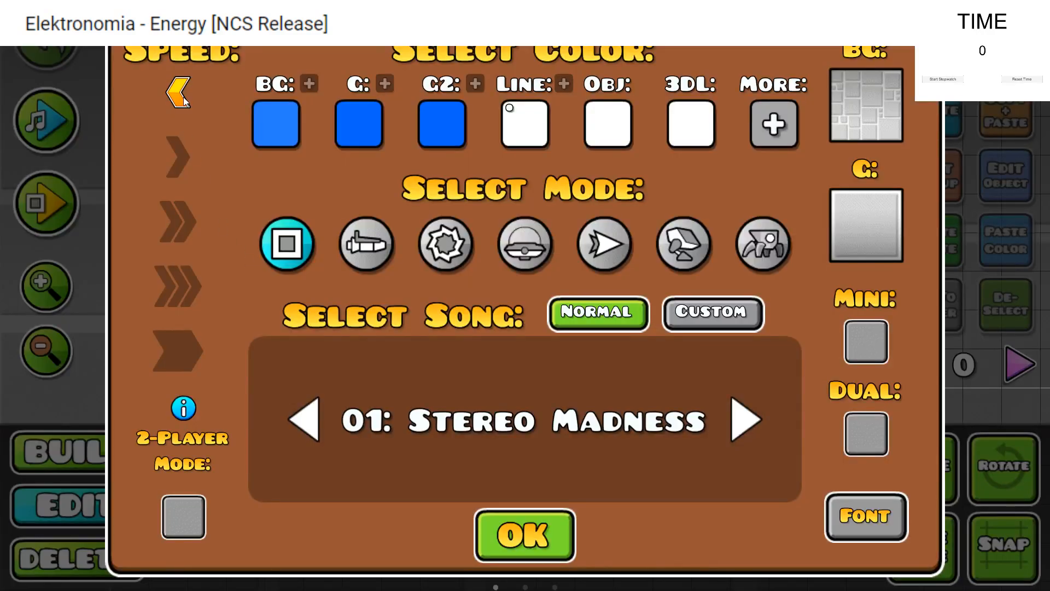
left_click(524, 534)
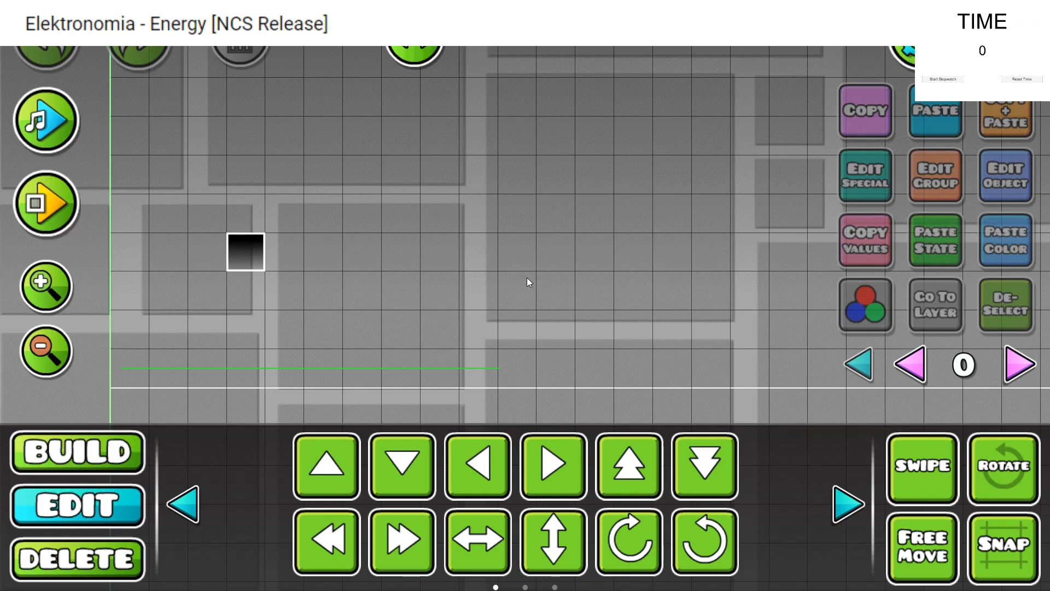
key("Return")
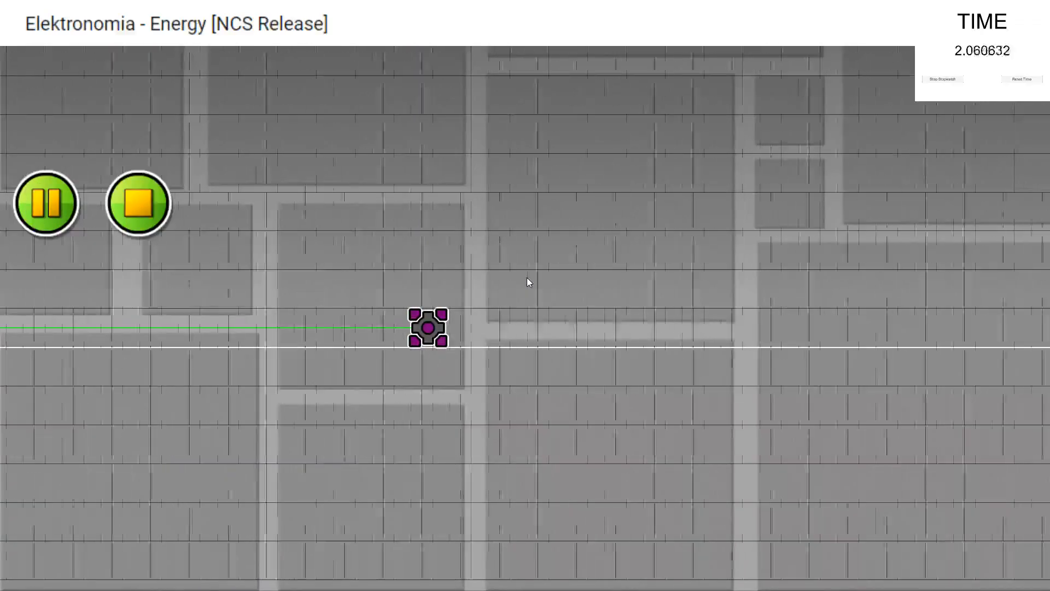
key("Escape")
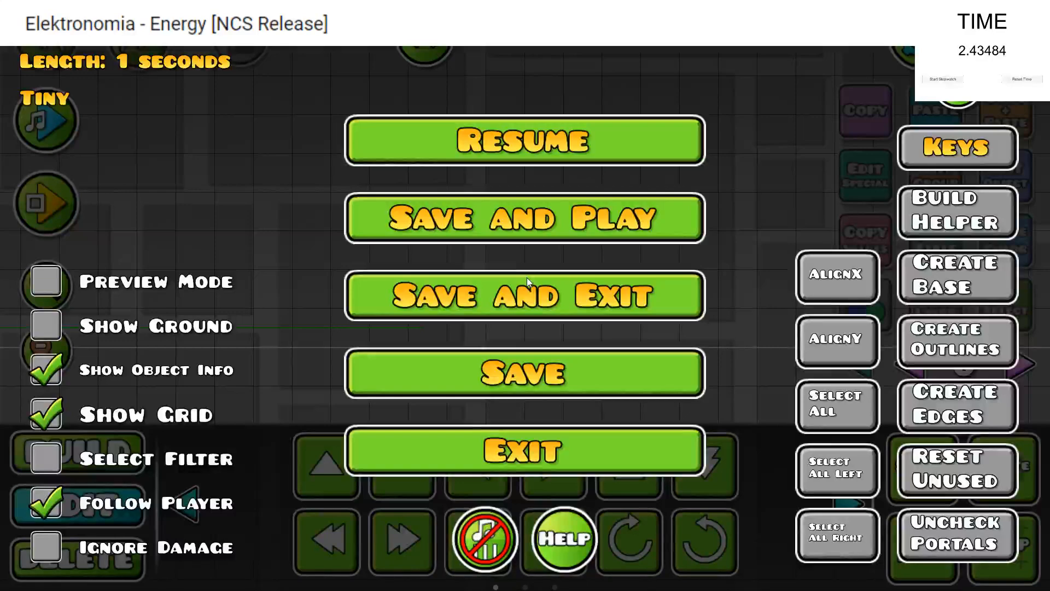
left_click(642, 131)
Examine the full green player trail and the reference block against the grid in the level editor
left_click_drag(328, 214, 710, 163)
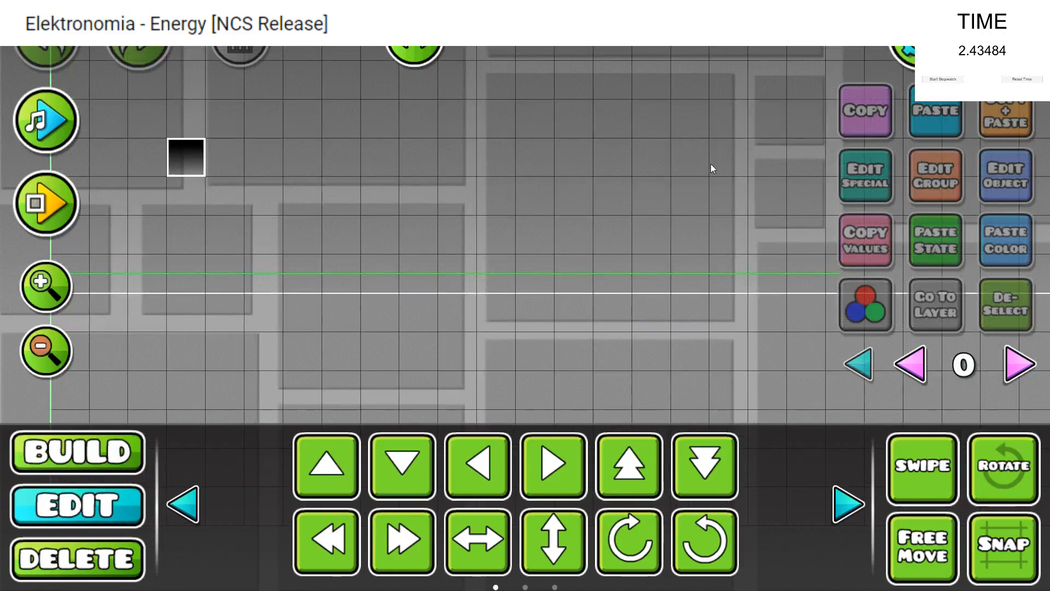
scroll(569, 231, "down", 2)
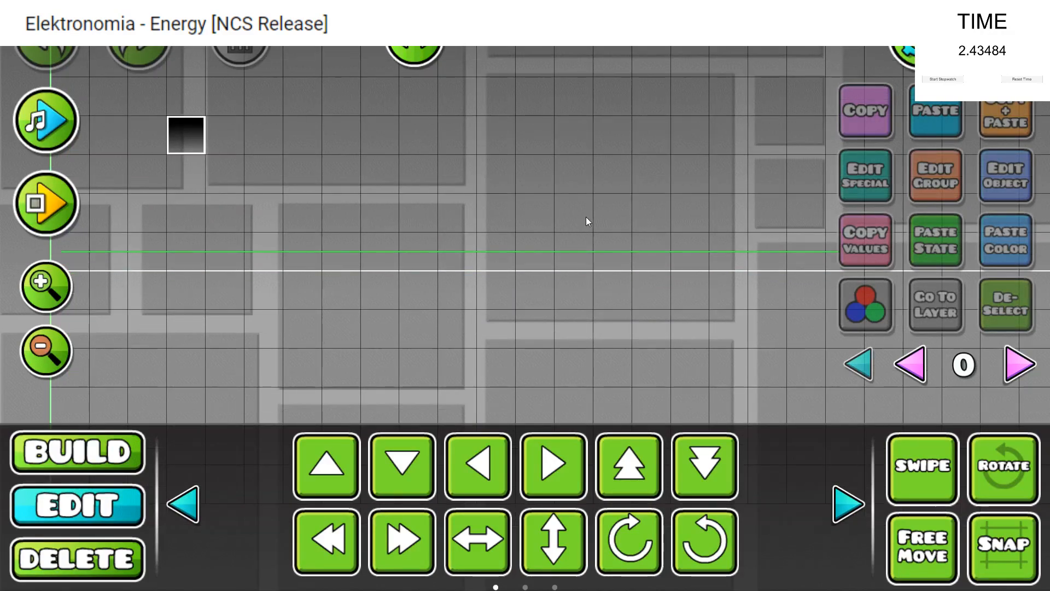
scroll(585, 219, "up", 2)
left_click(46, 350)
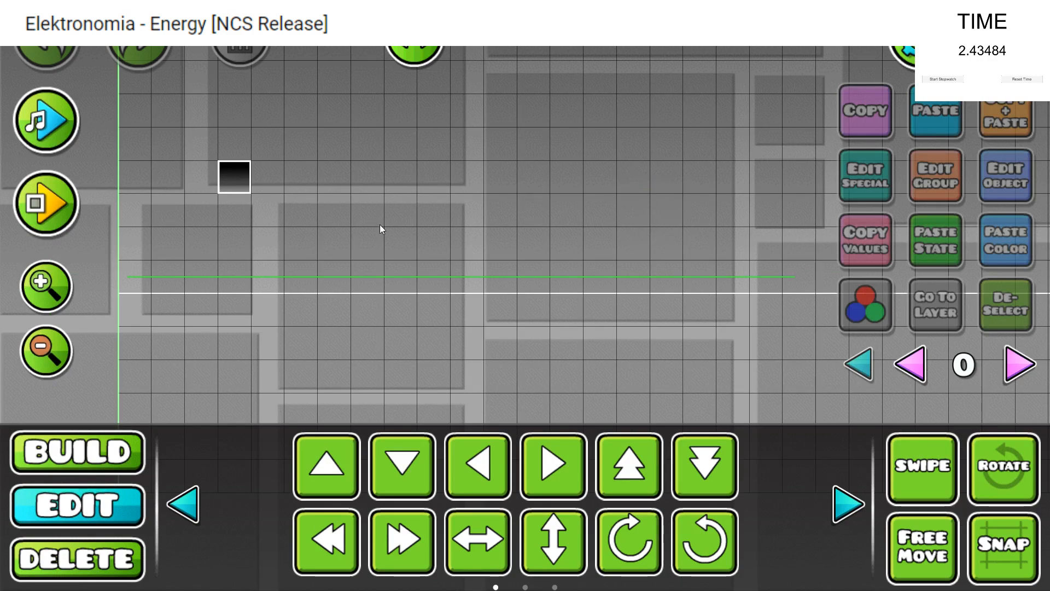
left_click(46, 285)
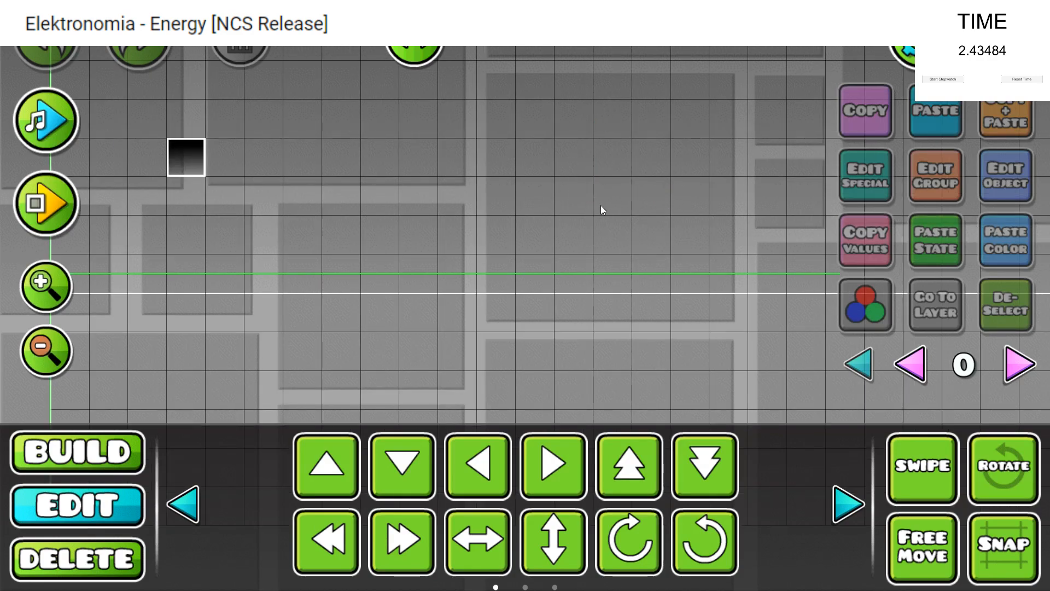
scroll(625, 171, "down", 2)
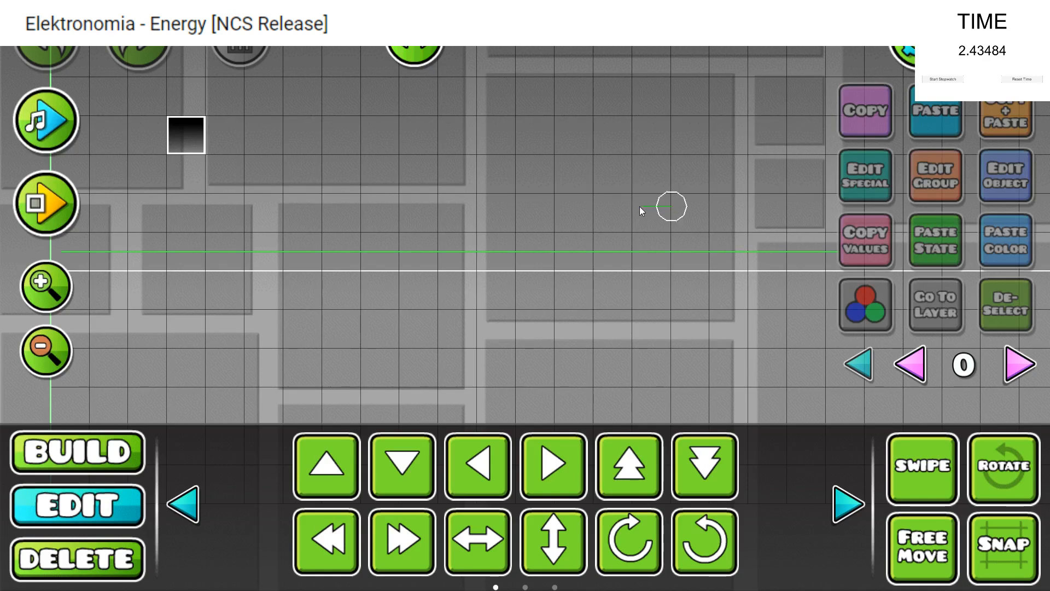
left_click_drag(665, 166, 585, 160)
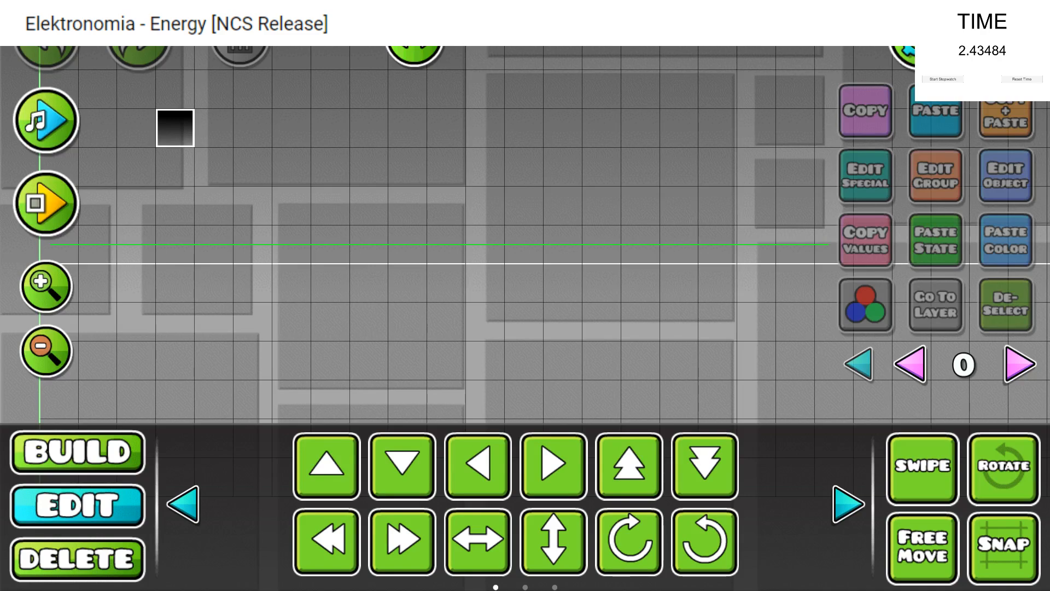
Switch to Google Sheets and enter 2.43484 as the first t (s) value on the "0.5x" Speed sheet
key("alt+Tab")
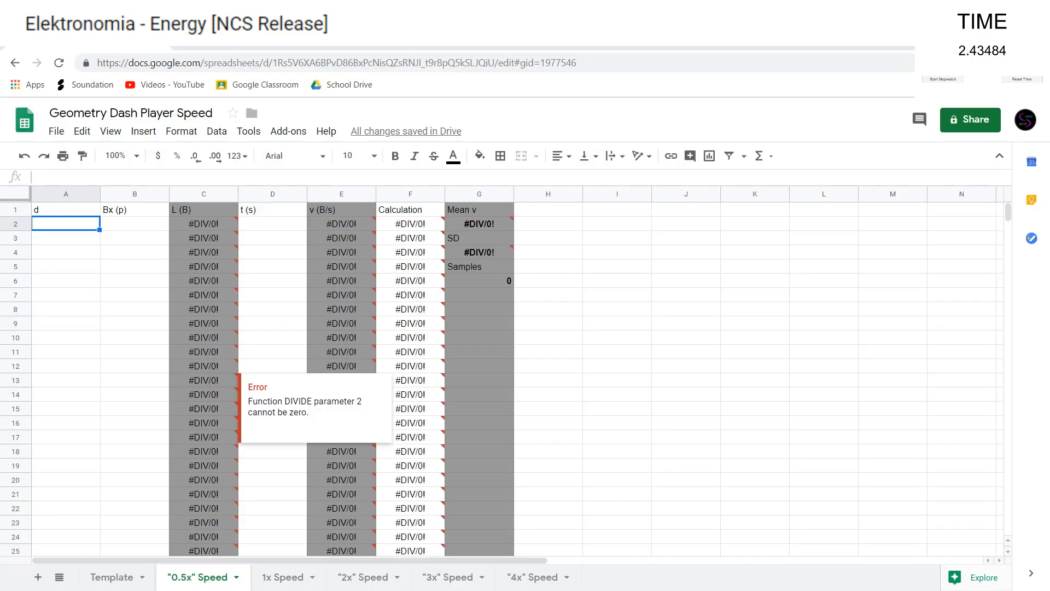
left_click(268, 226)
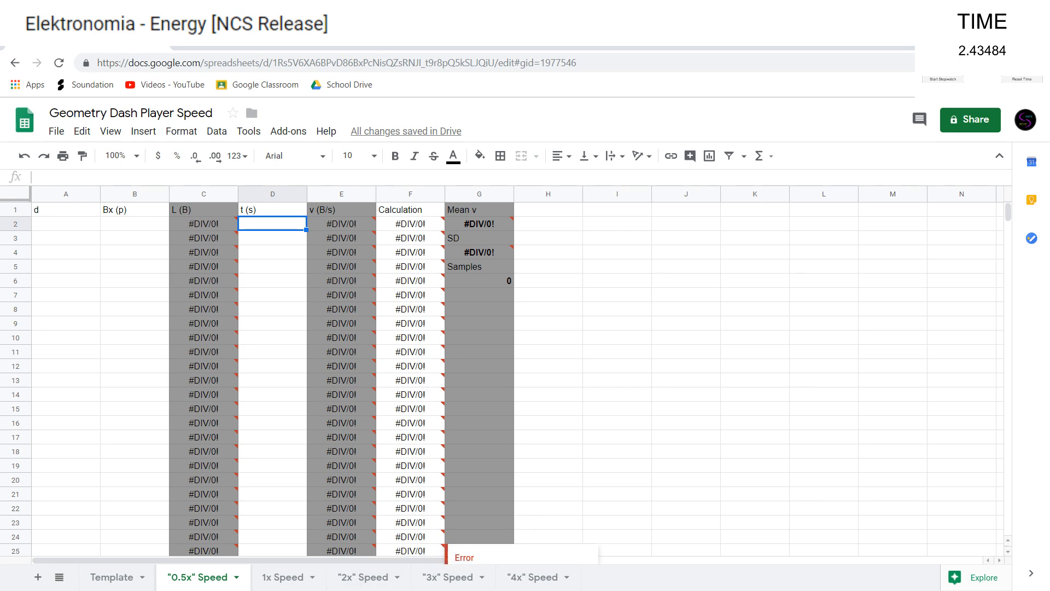
left_click_drag(991, 4, 976, 0)
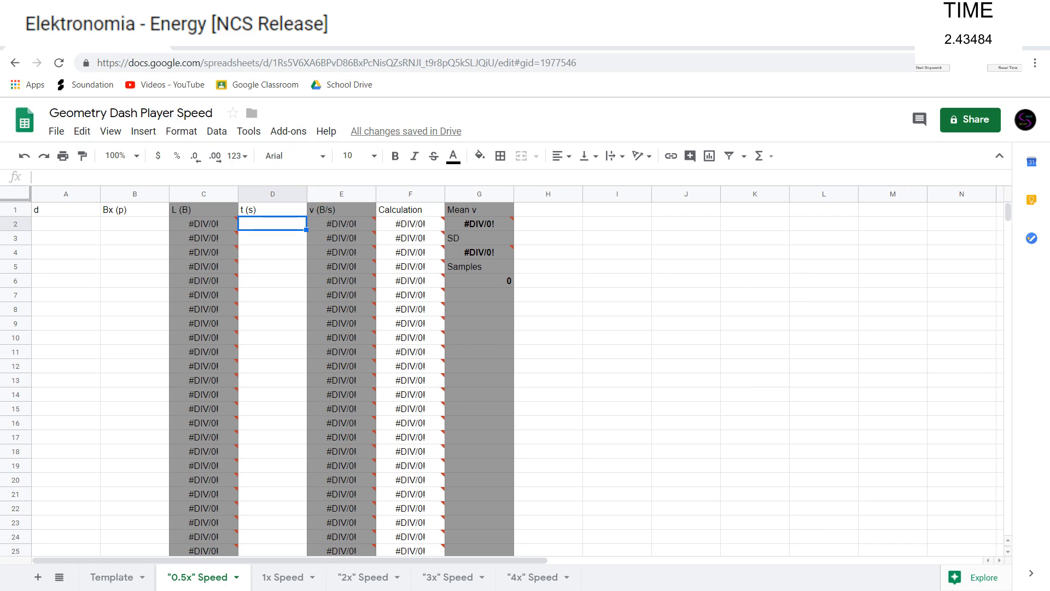
key("Return")
type("2.")
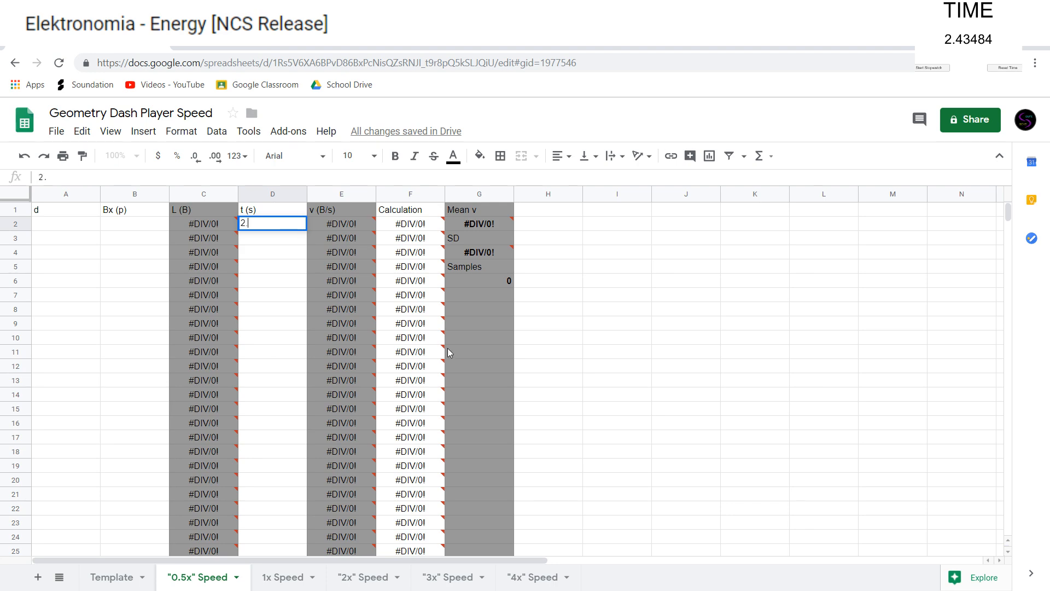
type("43484")
key("Return")
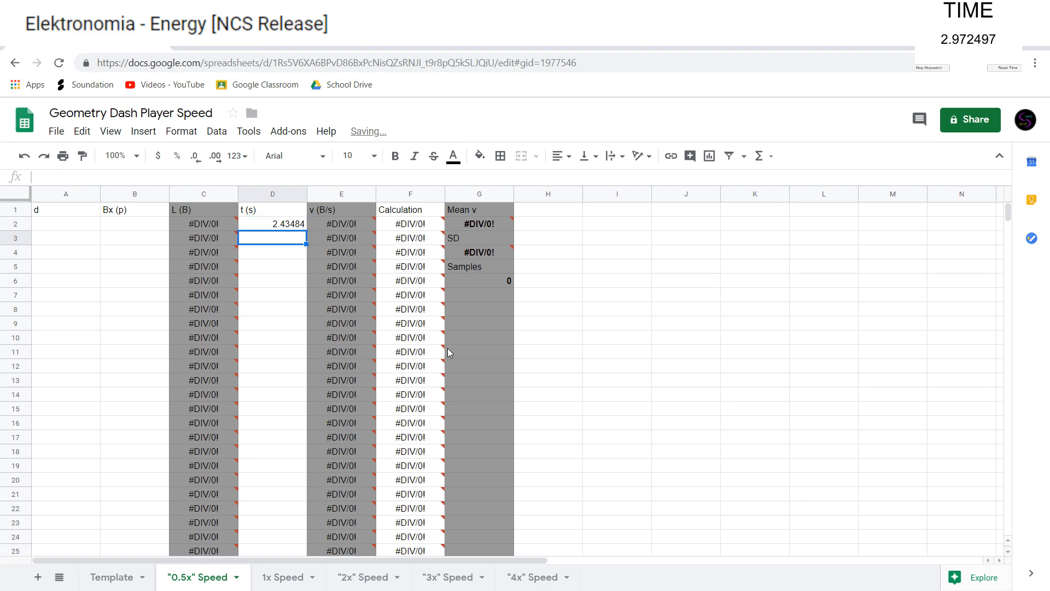
Stop the stopwatch, reset it to zero, and reselect the first t (s) value
left_click(1004, 68)
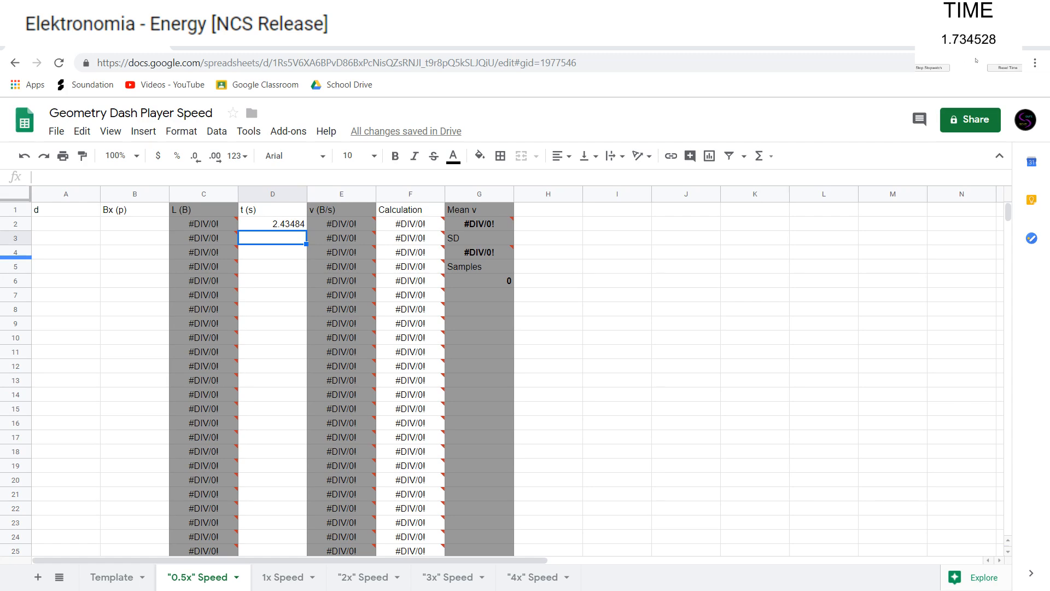
key("space")
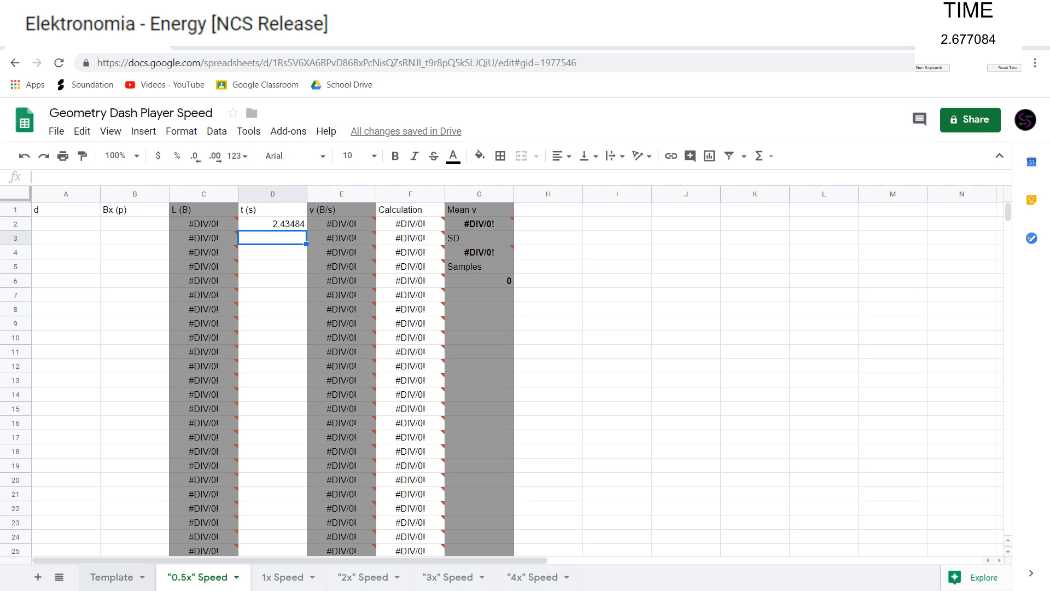
left_click(1004, 68)
key("Up")
left_click(289, 241)
left_click(282, 228)
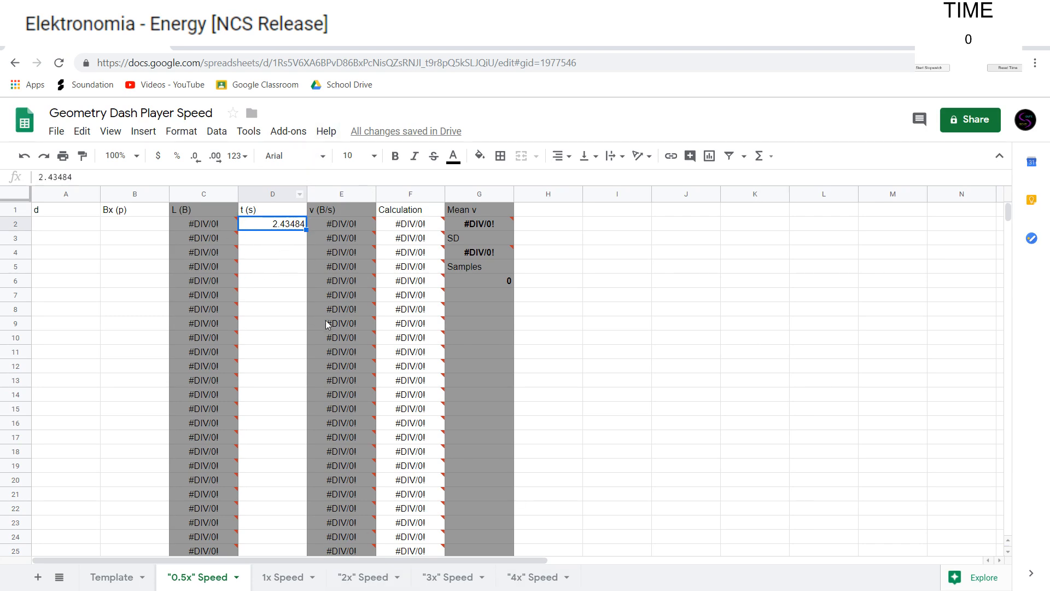
Switch to GIMP with the level editor screenshot, Screenshot (60).png, open
mouse_move(313, 328)
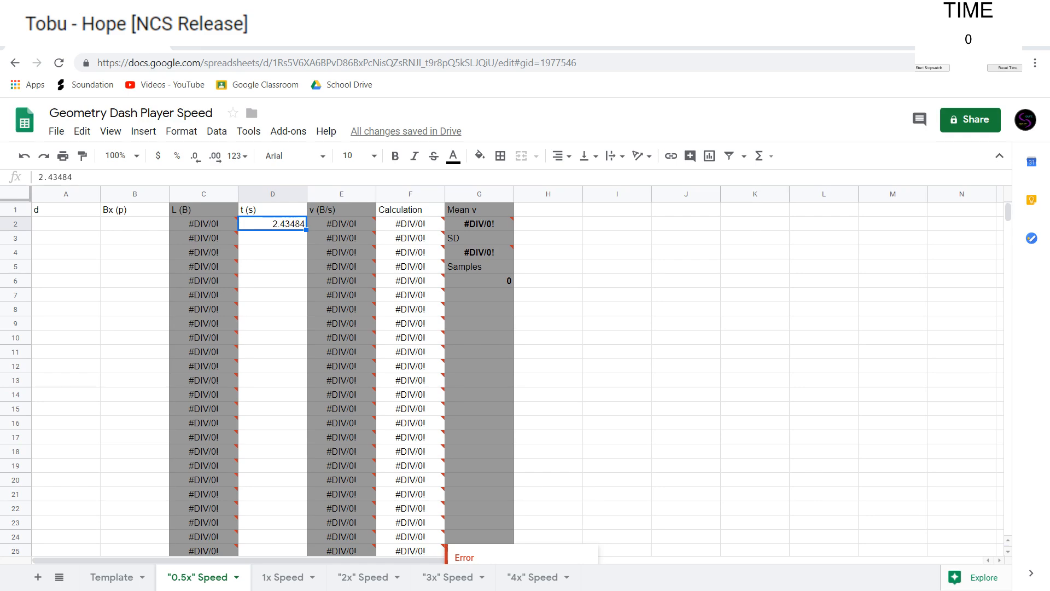
key("space")
key("space")
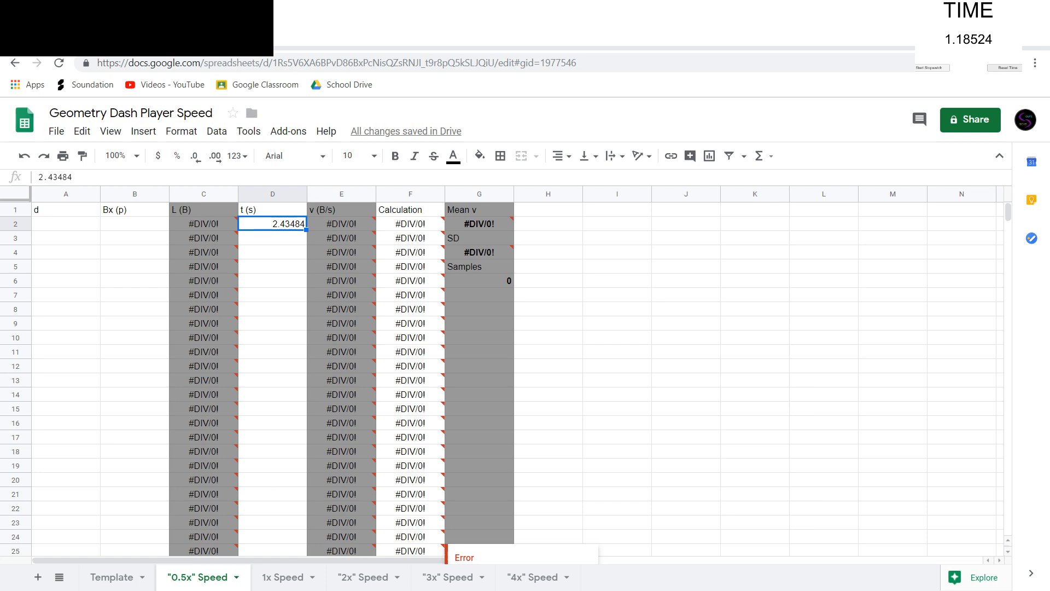
key("alt+Tab")
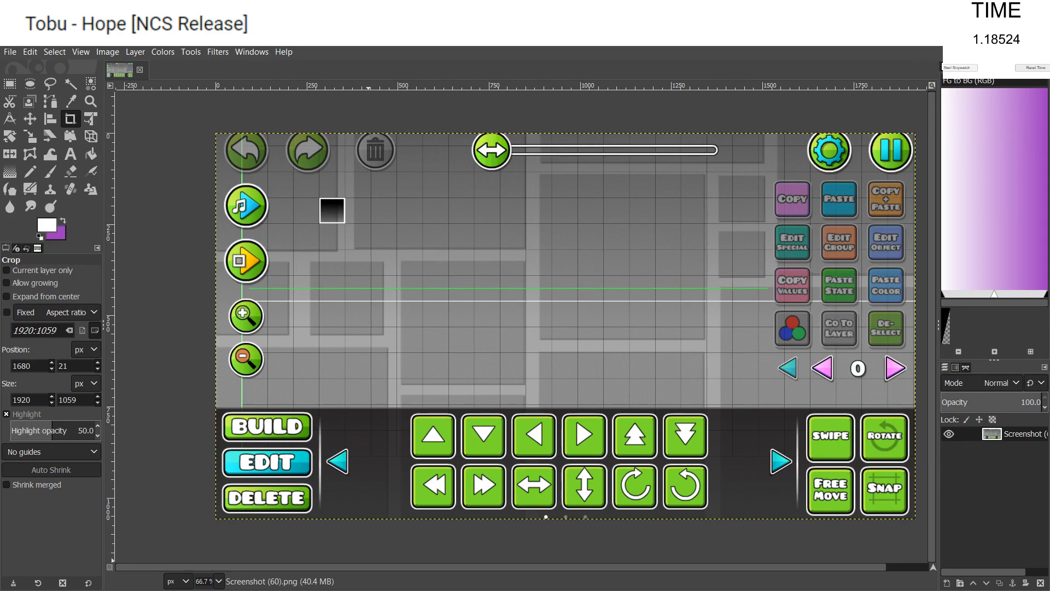
Measure the full length of the green player trail by fitting a rectangle selection exactly around it
left_click(180, 402)
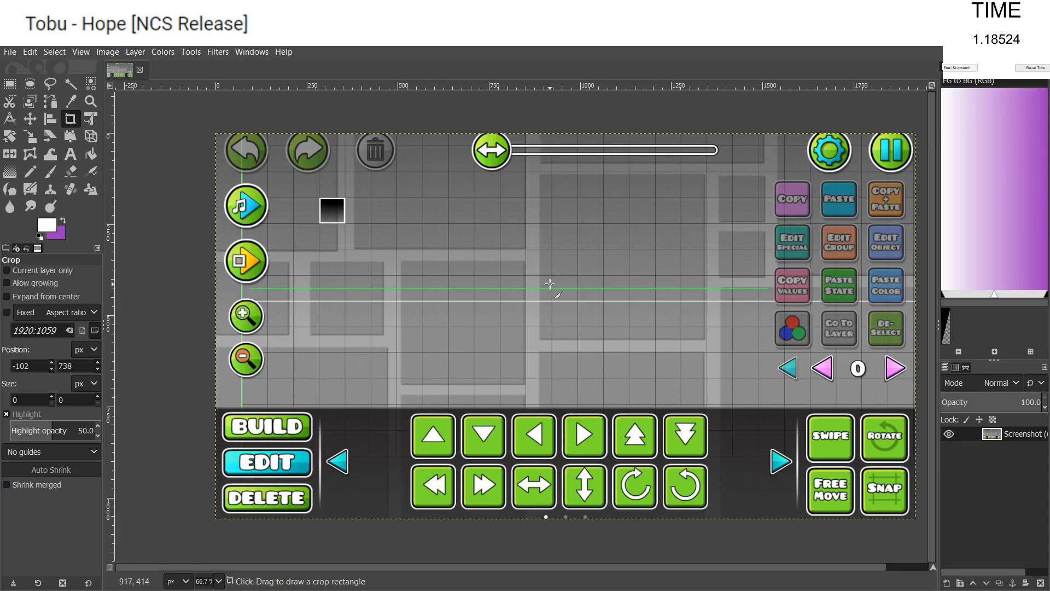
key("r")
key("2")
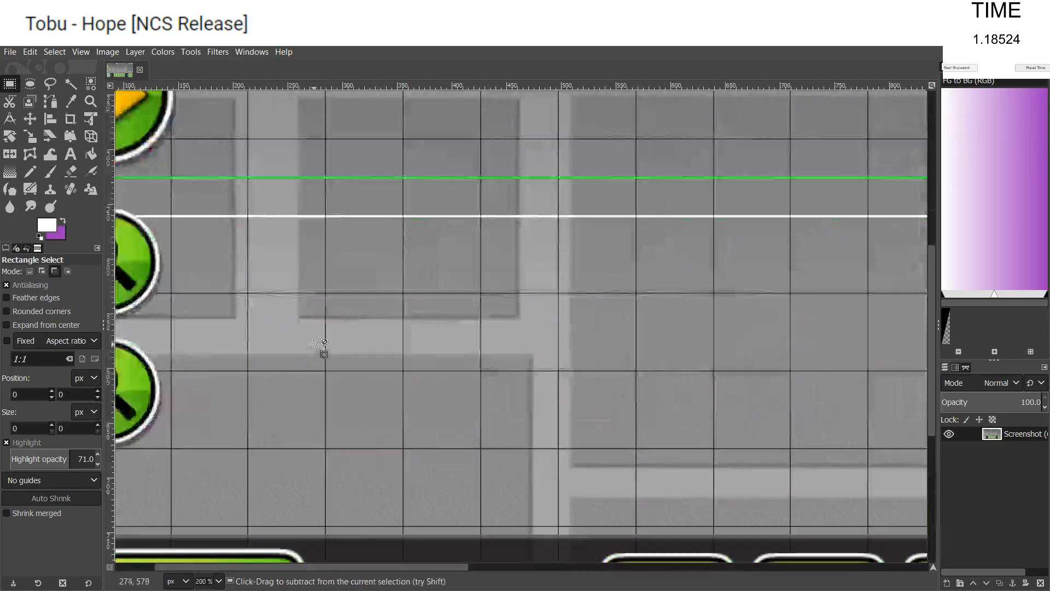
scroll(325, 342, "up", 6)
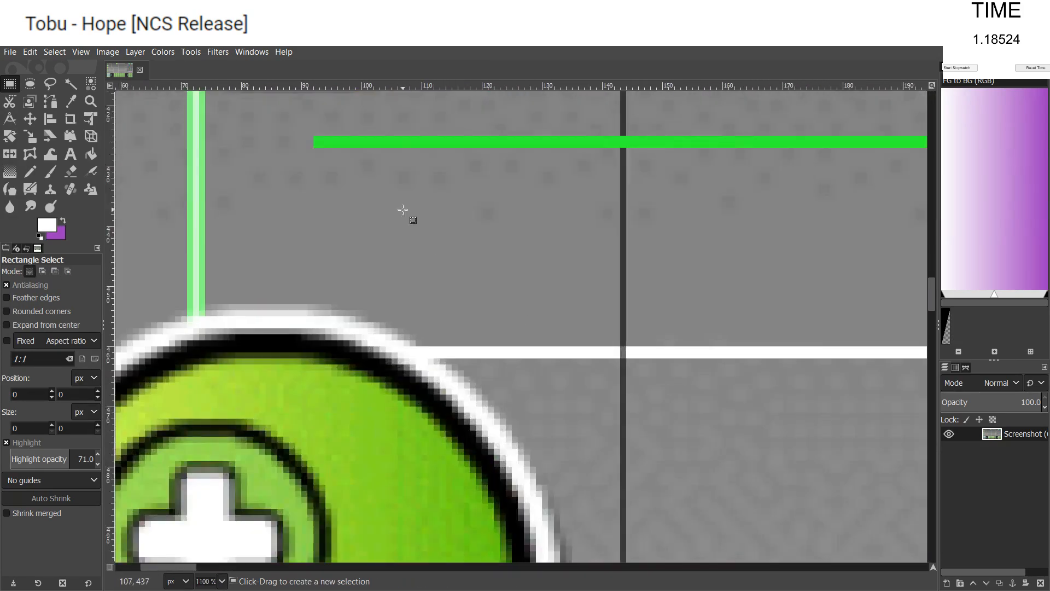
scroll(375, 418, "down", 5)
scroll(359, 417, "up", 2)
left_click_drag(334, 294, 568, 163)
scroll(957, 328, "down", 8)
scroll(1016, 348, "down", 3)
scroll(912, 342, "up", 3)
scroll(412, 297, "up", 8)
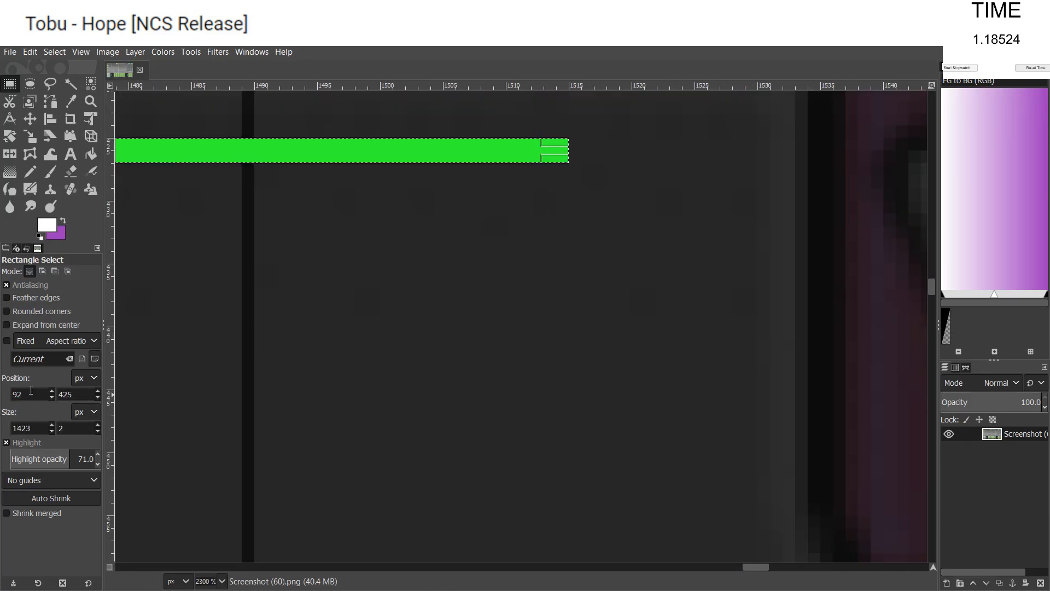
left_click_drag(35, 428, 8, 428)
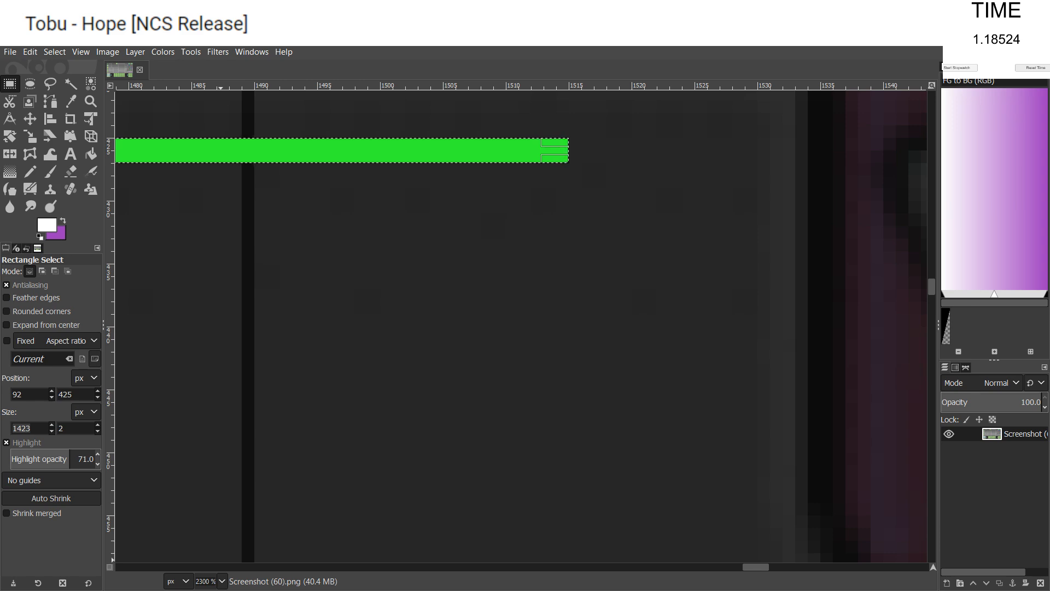
Switch to Google Sheets and enter 1423 as the first d value on the "0.5x" Speed sheet
key("alt+Tab")
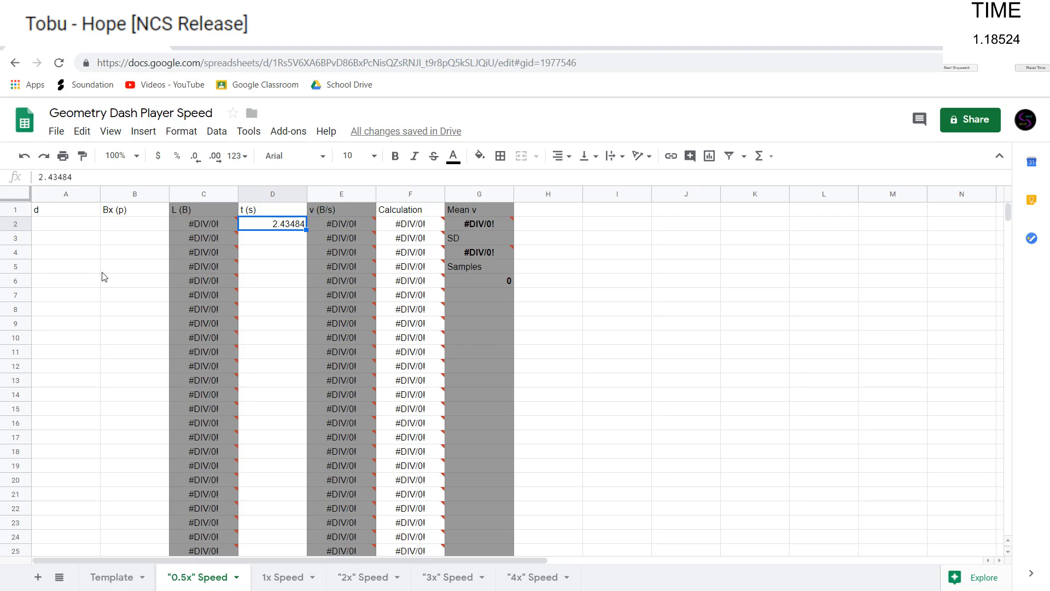
left_click(74, 228)
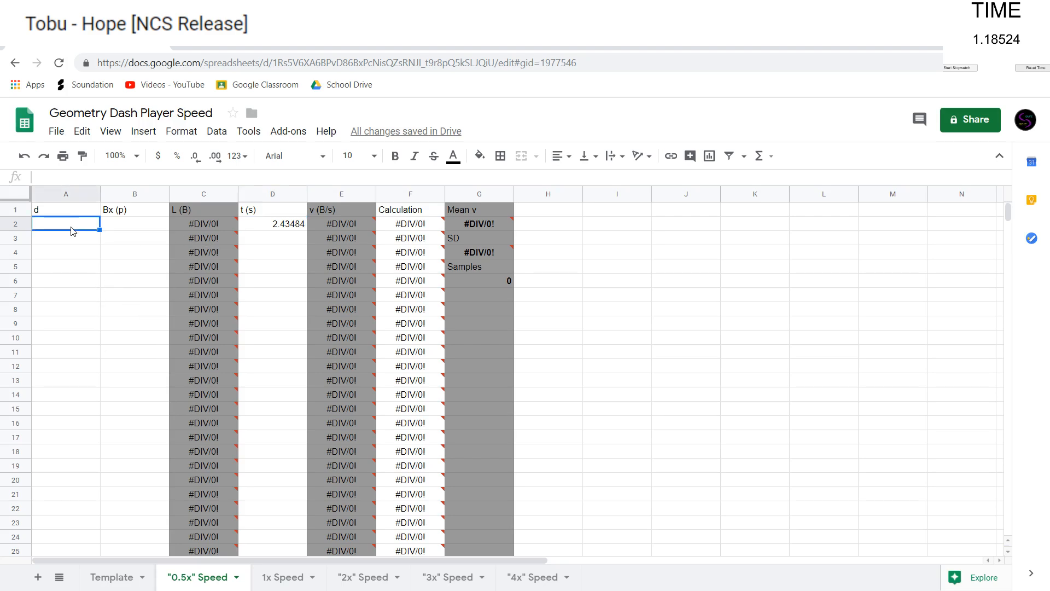
double_click(75, 223)
type("1423")
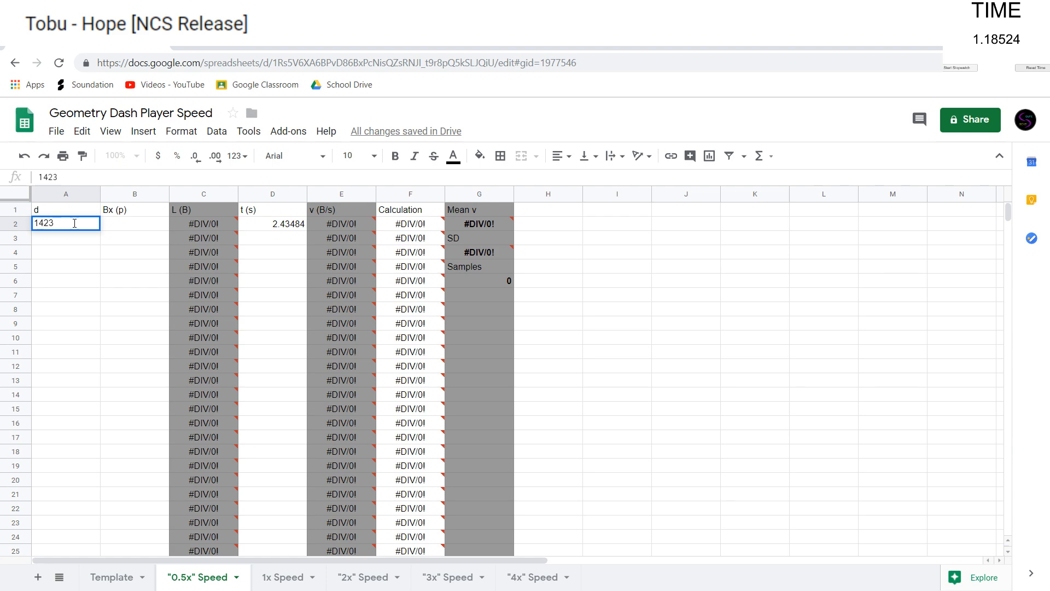
left_click(122, 228)
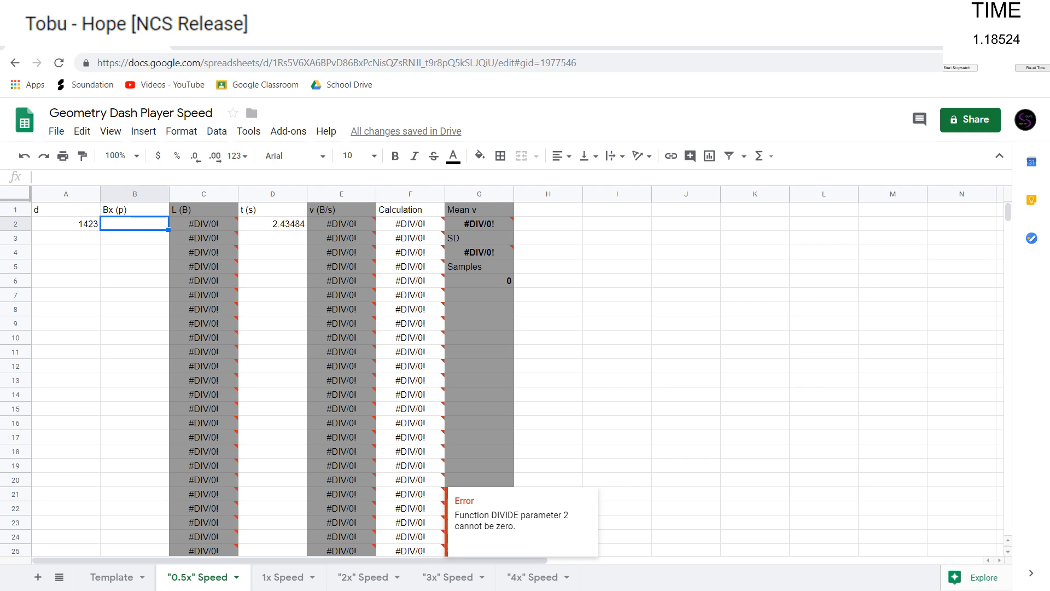
Switch to GIMP and measure the reference block's width with a rectangle selection around its white outline
key("alt+Tab")
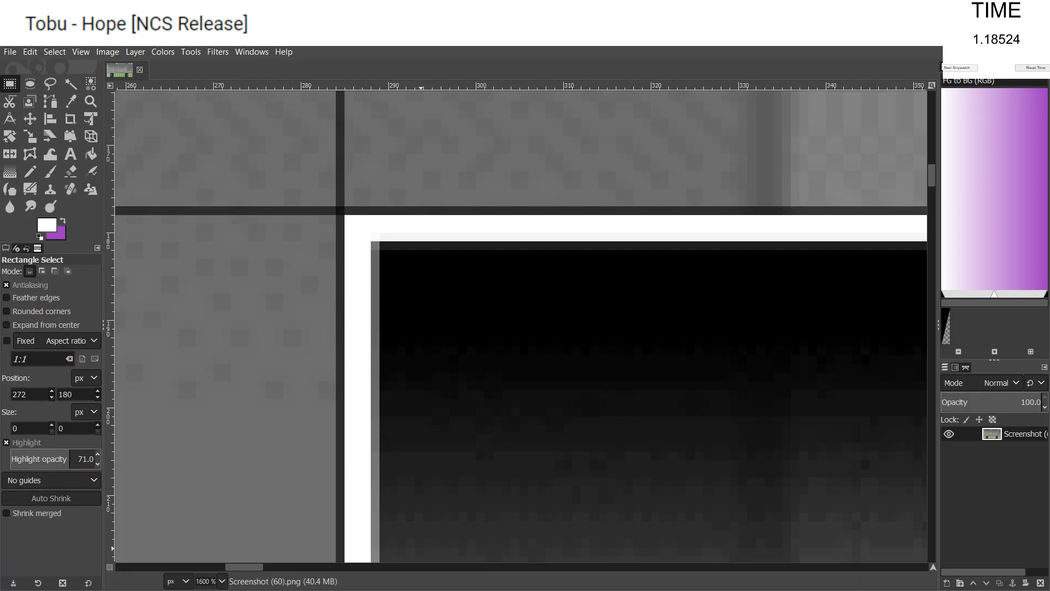
left_click_drag(349, 218, 818, 471)
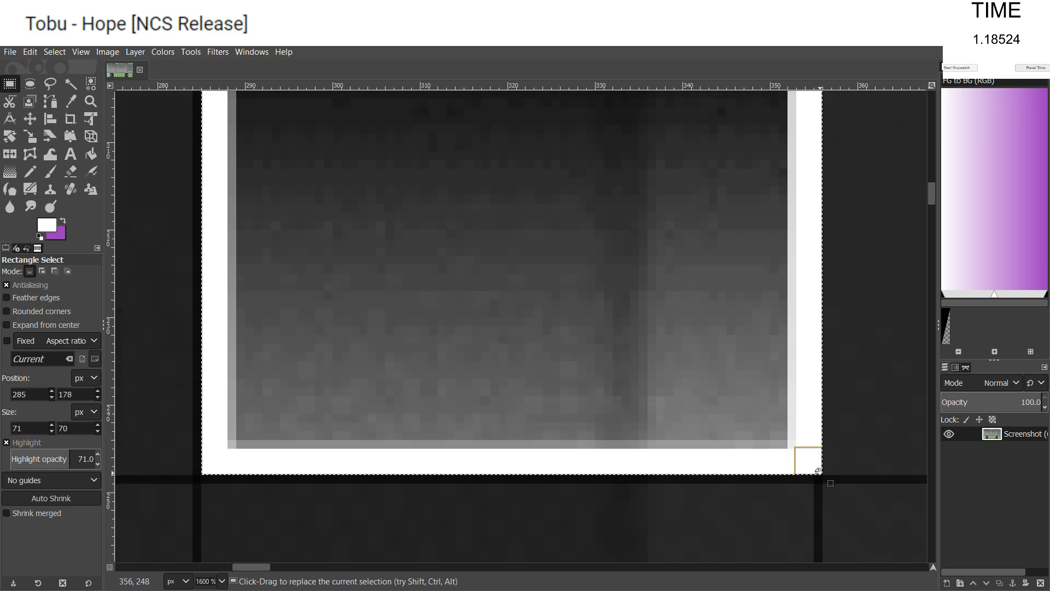
scroll(525, 324, "down", 4)
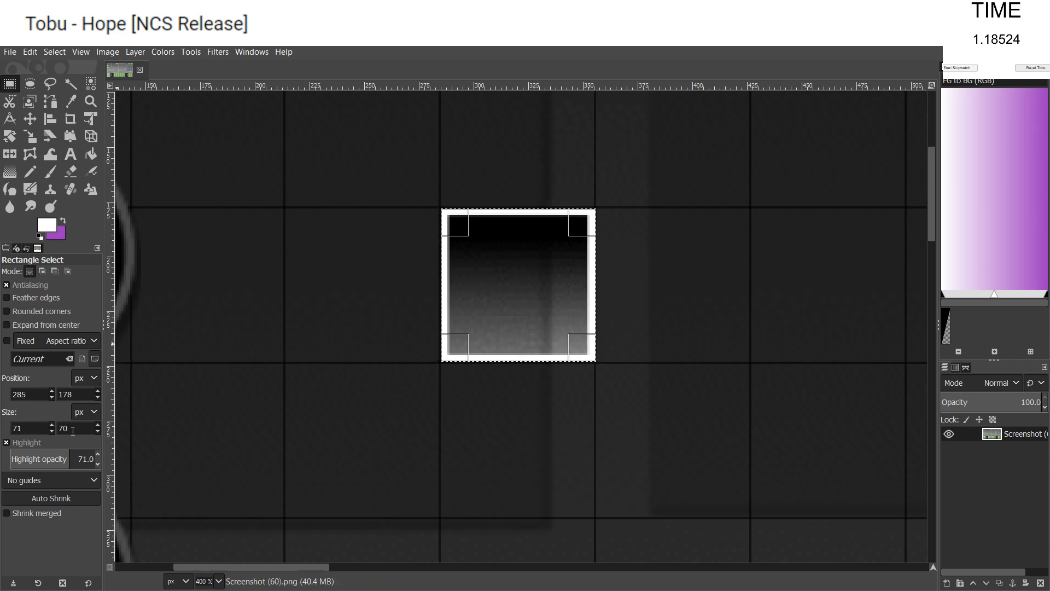
left_click(30, 427)
Return to Google Sheets and enter 71 as the first Bx (p) value
key("alt+Tab")
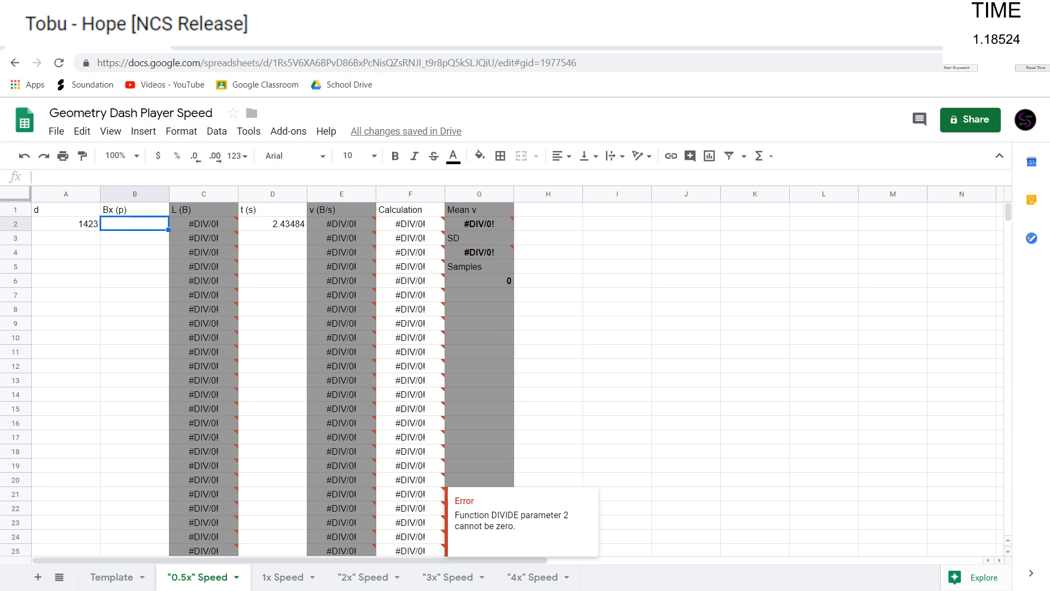
double_click(128, 221)
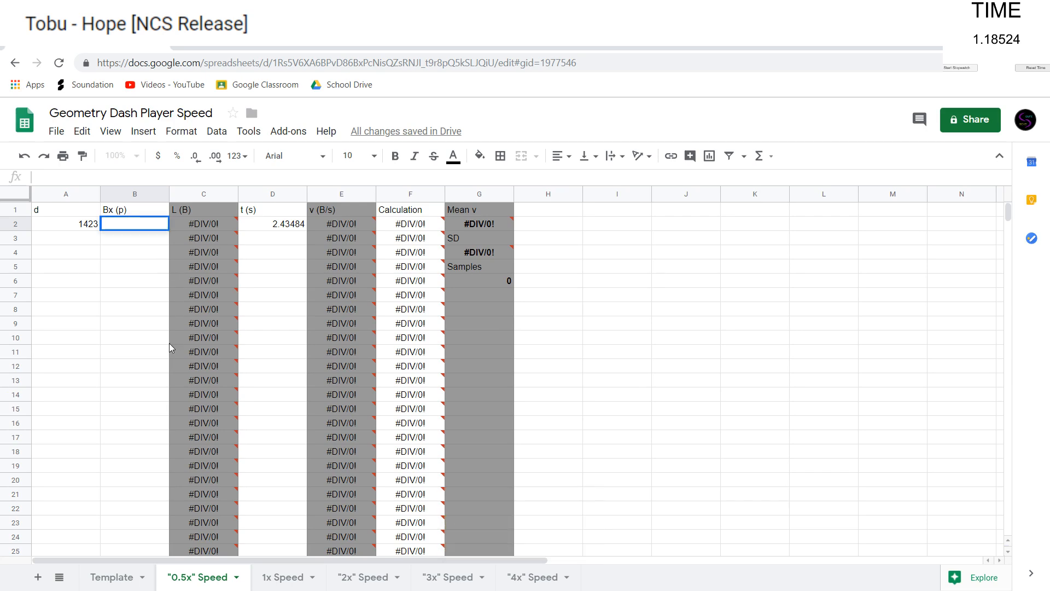
type("71")
key("Return")
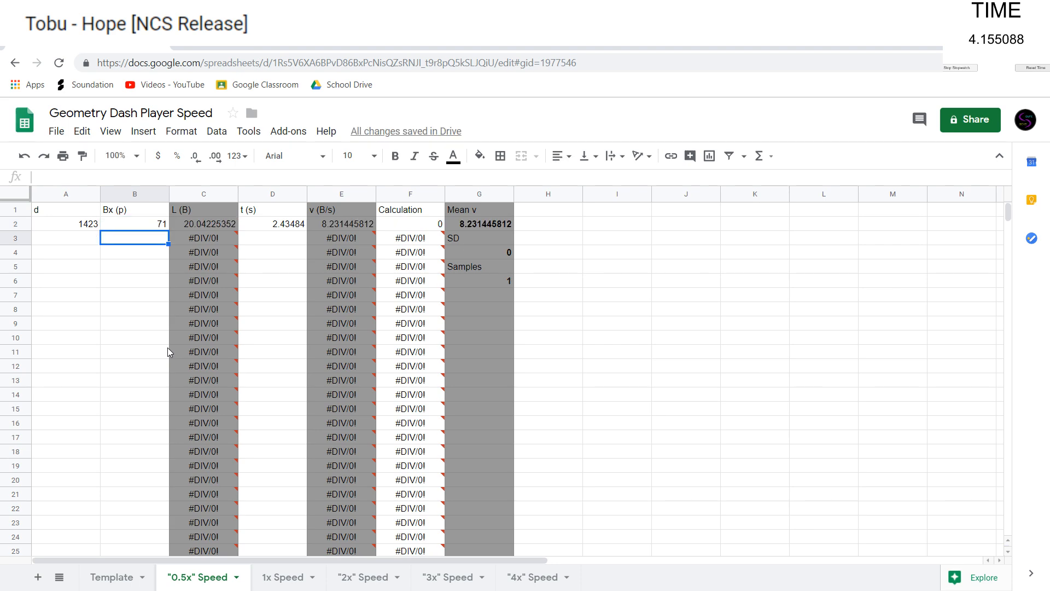
Examine the first sample's row and the Mean v, SD and Samples cells on the "0.5x" Speed sheet
key("Right")
key("Up")
key("Left")
key("Right")
key("Right")
key("Left")
key("Right")
key("Right")
key("Right")
key("Right")
key("Down")
key("Down")
key("Up")
key("Up")
key("Down")
key("Down")
key("Up")
key("Down")
key("Down")
key("Down")
key("shift+Left")
key("shift+Left")
key("shift+Left")
key("shift+Left")
key("shift+Left")
key("shift+Left")
key("shift+Up")
key("shift+Up")
key("shift+Up")
key("shift+Up")
key("shift+Up")
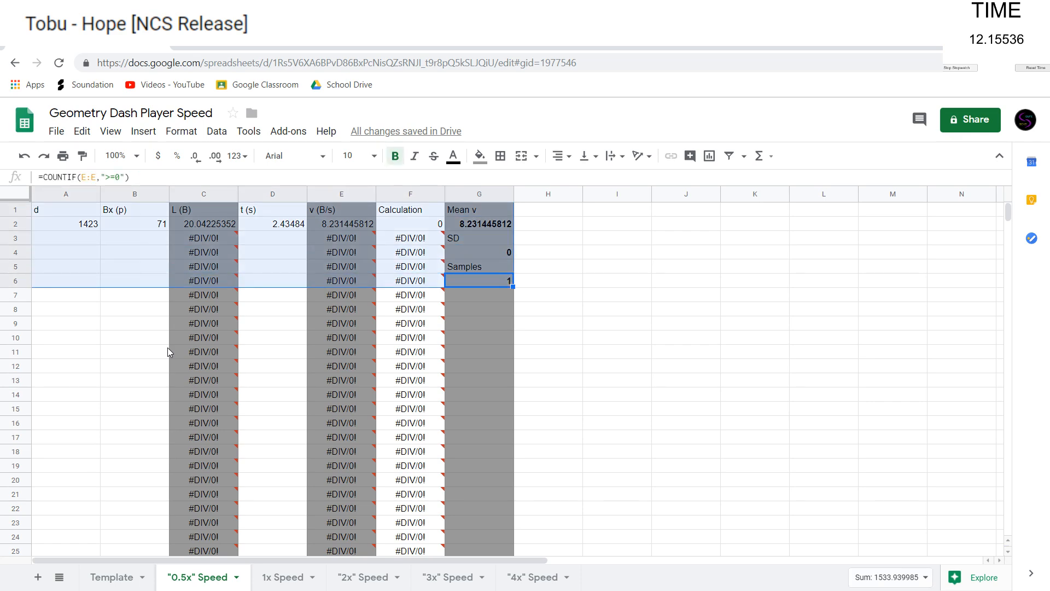
key("shift+Right")
key("shift+Right")
key("shift+Down")
key("shift+Down")
key("shift+Down")
key("shift+Down")
key("shift+Down")
key("shift+Right")
key("shift+Right")
key("shift+Right")
key("shift+Right")
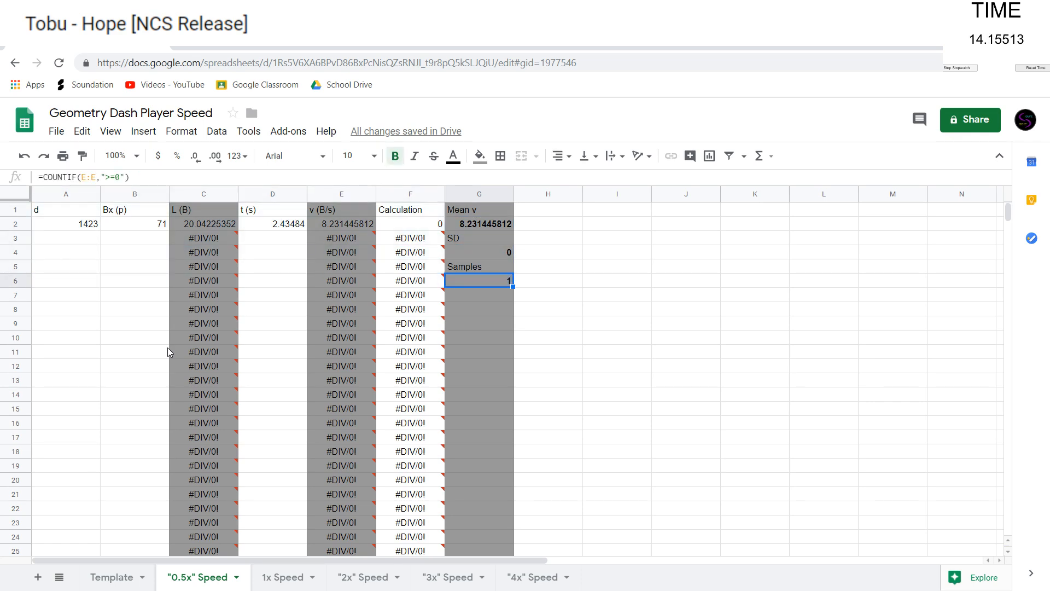
key("shift+Left")
key("shift+Left")
key("shift+Left")
key("shift+Left")
key("shift+Left")
key("shift+Left")
key("shift+Up")
key("shift+Up")
key("shift+Up")
key("shift+Up")
key("shift+Up")
key("shift+Down")
key("shift+Down")
key("shift+Down")
key("shift+Down")
key("shift+Down")
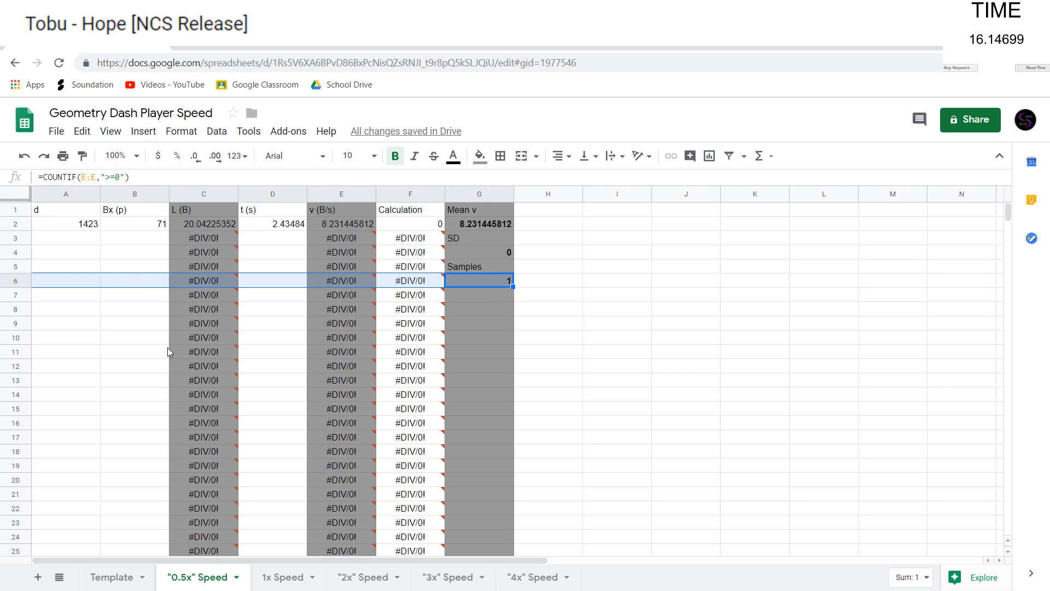